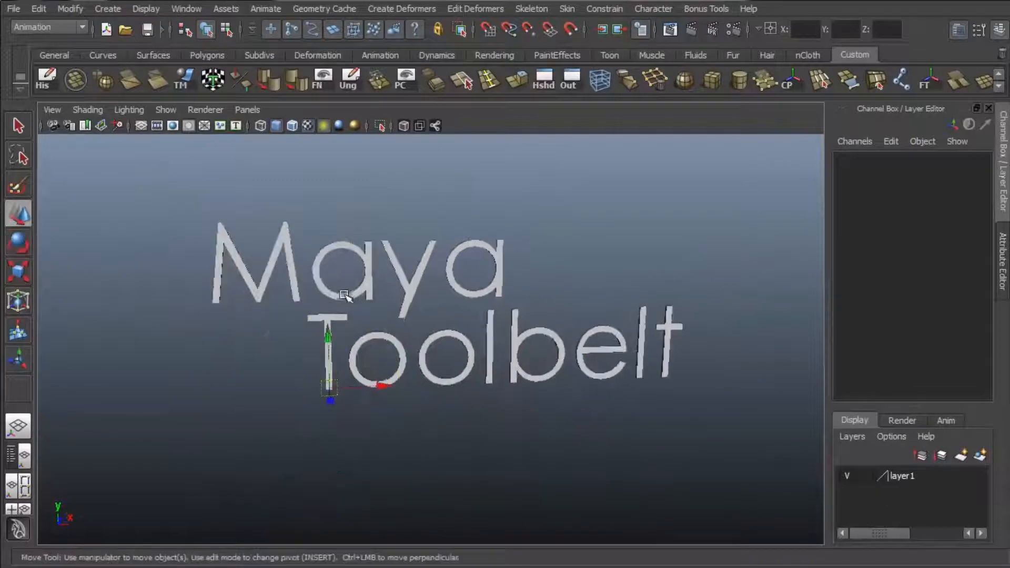
Place the small word "the" above the M of the Maya Toolbelt lettering
middle_click_drag(423, 274, 410, 326, "alt")
key("Insert")
left_click_drag(316, 442, 241, 296)
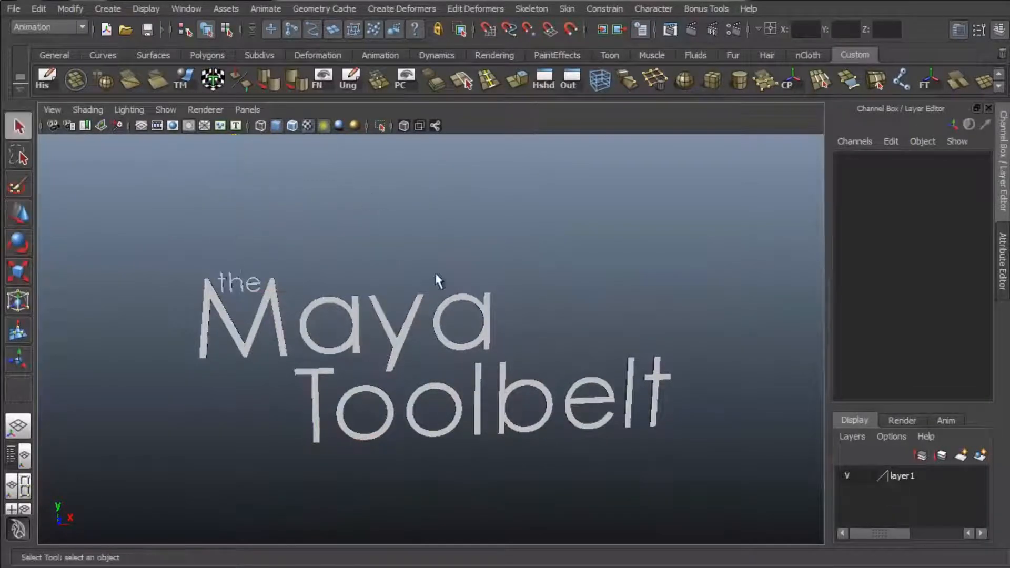
right_click_drag(435, 281, 667, 298, "alt")
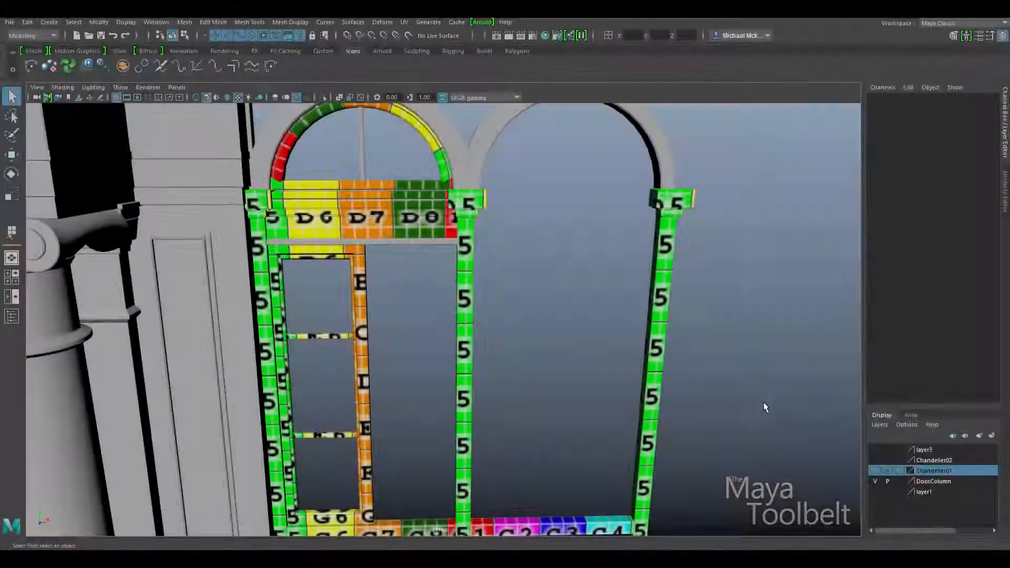
Examine the checker-textured window frame, its two arches and the surrounding columns and entablature from several angles
left_click_drag(762, 402, 736, 384, "alt")
right_click_drag(737, 384, 361, 348, "alt")
left_click_drag(622, 336, 514, 350, "alt")
right_click_drag(514, 349, 815, 388, "alt")
mouse_move(555, 297)
left_mouse_down("alt")
mouse_move(561, 275)
mouse_move(494, 293)
mouse_move(550, 314)
mouse_move(547, 284)
mouse_move(551, 298)
left_mouse_up("alt")
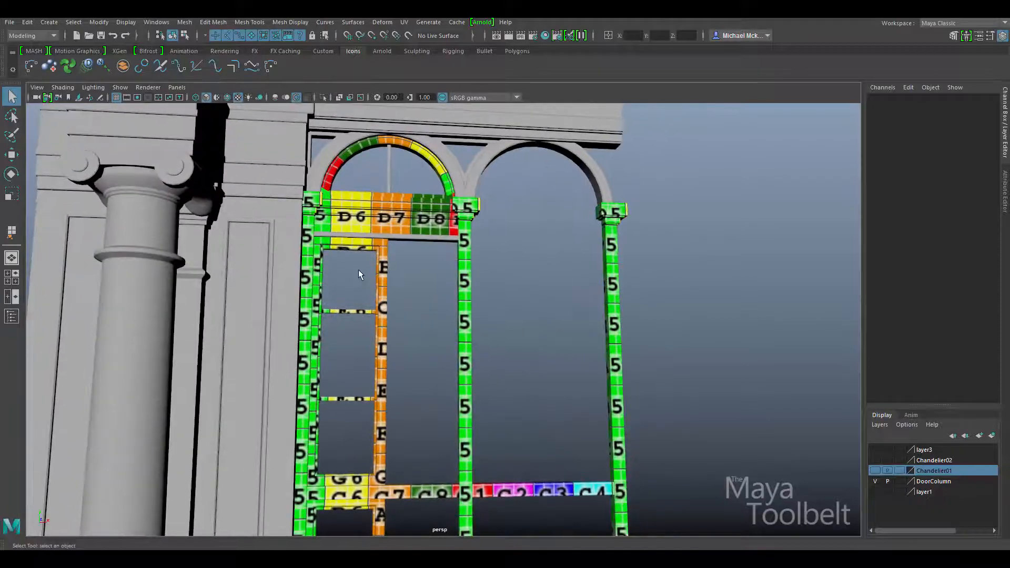
middle_click_drag(361, 297, 375, 387, "alt")
right_click_drag(375, 387, 511, 351, "alt")
left_click_drag(512, 351, 600, 310, "alt")
right_click_drag(601, 311, 181, 271, "alt")
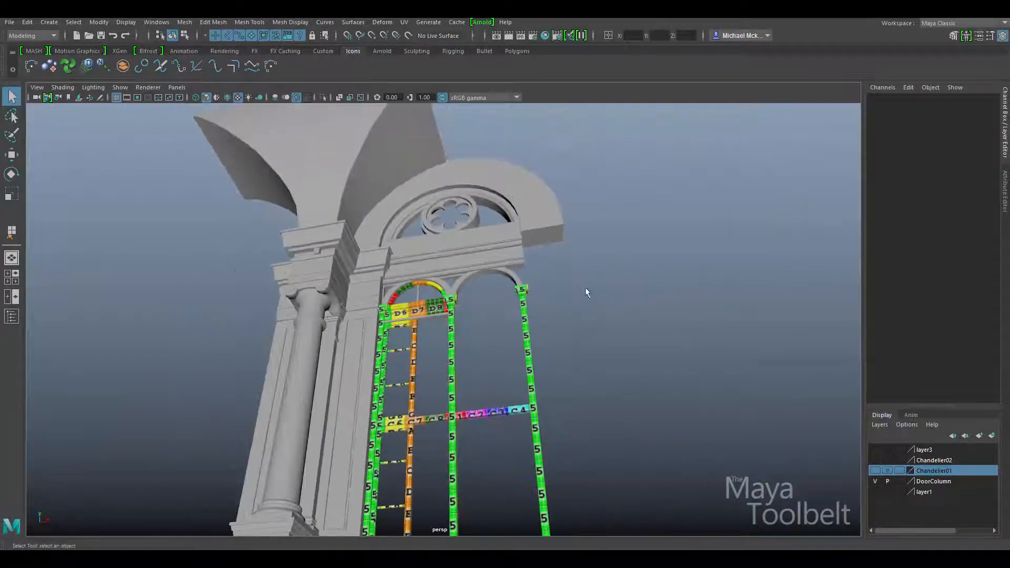
left_click_drag(587, 292, 585, 374, "alt")
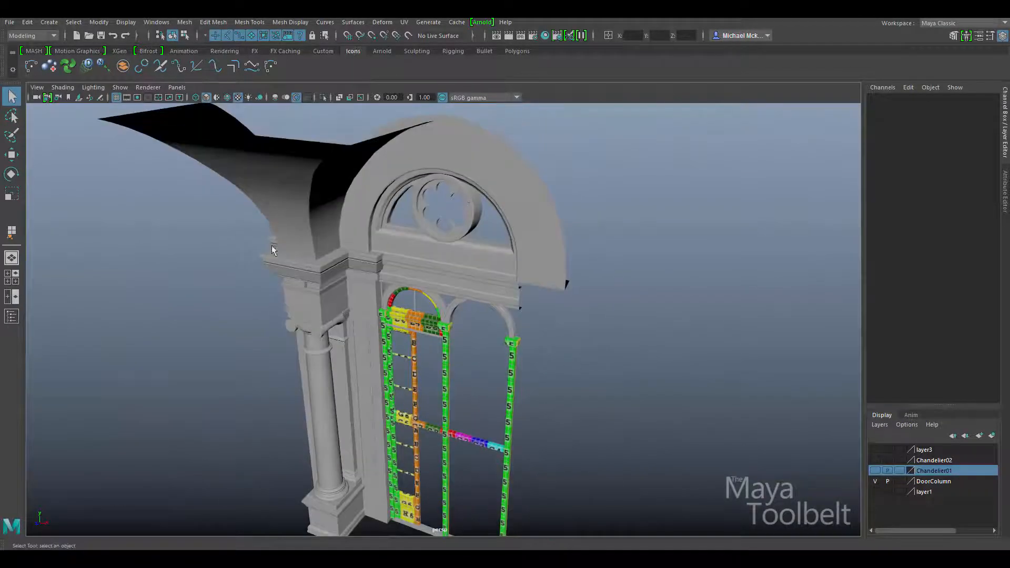
left_click_drag(416, 371, 439, 338, "alt")
right_click_drag(440, 338, 737, 388, "alt")
left_click_drag(489, 392, 522, 329, "alt")
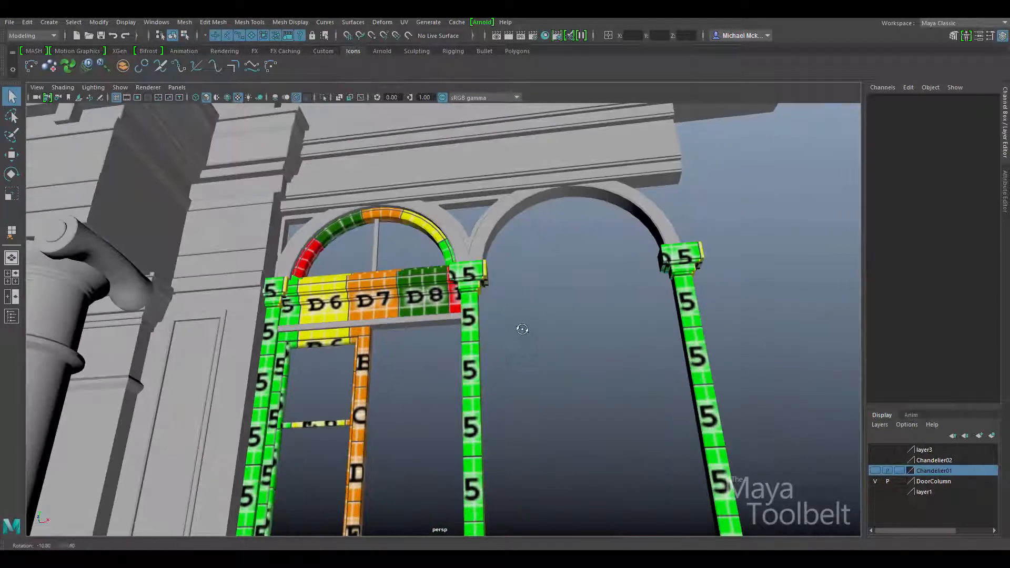
middle_click_drag(393, 393, 406, 377, "alt")
right_click_drag(406, 377, 535, 278, "alt")
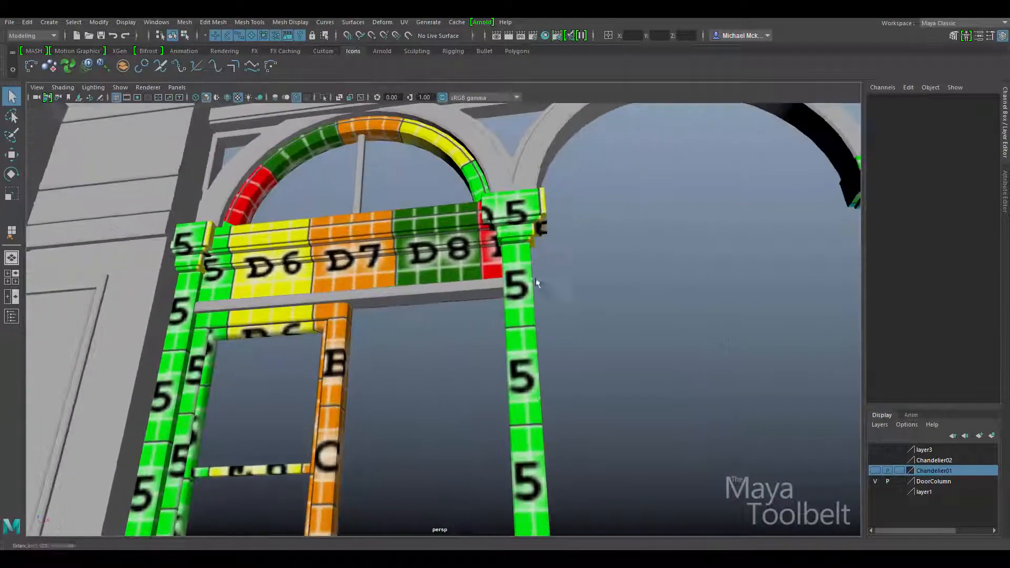
Delete all faces of the untextured arch over the empty right-hand opening, keeping the arch over the checkered window
left_click_drag(535, 278, 551, 285, "alt")
left_click(561, 279)
left_click_drag(624, 347, 665, 349, "alt")
middle_click_drag(665, 350, 487, 445, "alt")
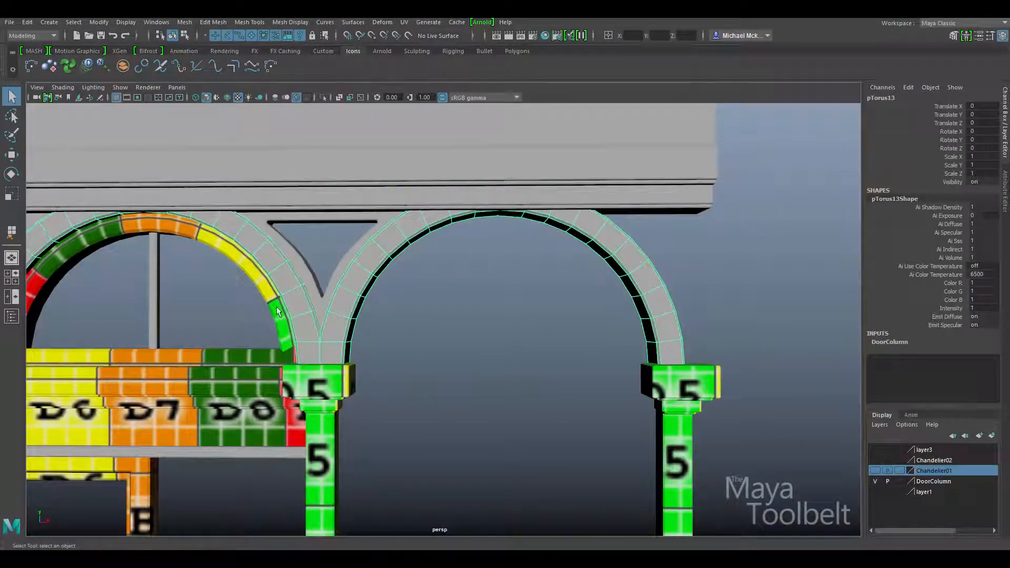
middle_click_drag(464, 331, 509, 303, "alt")
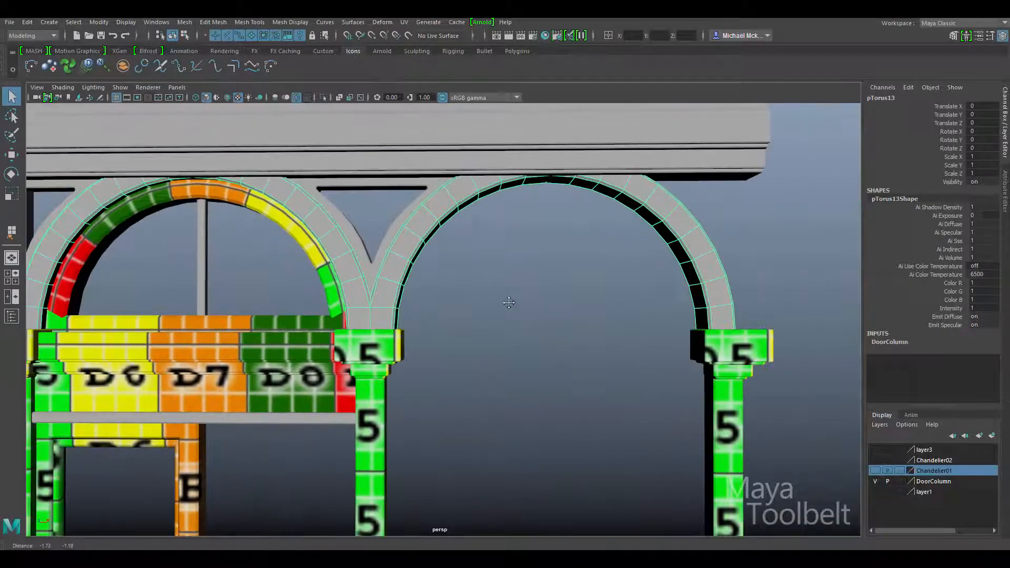
right_click(453, 197)
left_click(478, 226)
left_click_drag(813, 432, 413, 153)
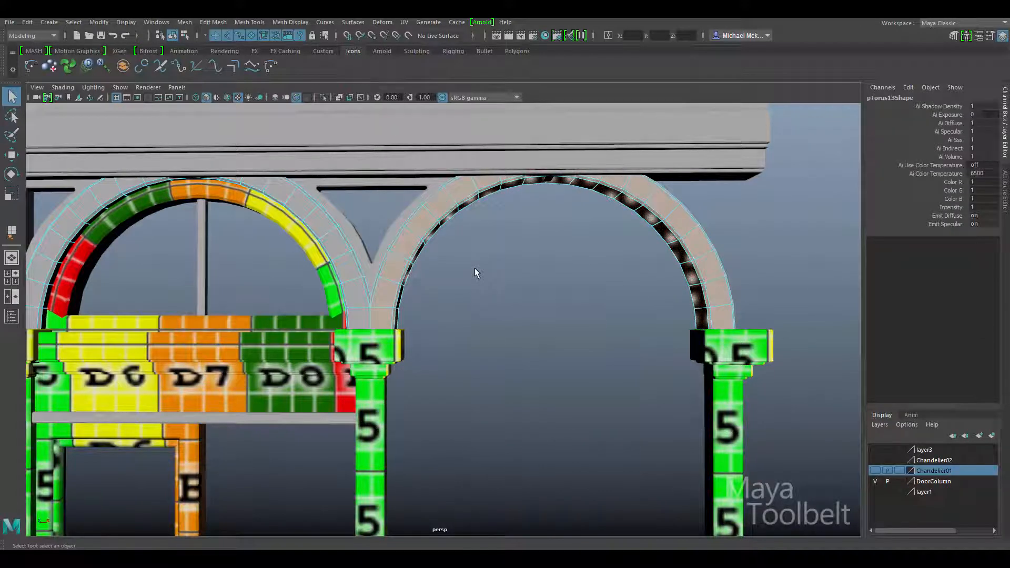
key("Delete")
middle_click_drag(415, 274, 575, 273, "alt")
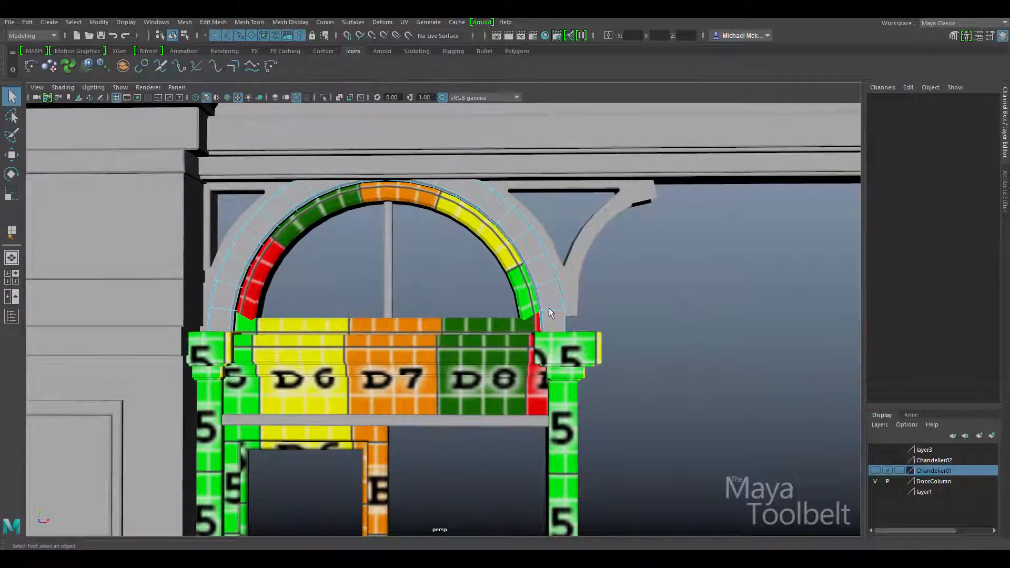
Select the remaining untextured arch and switch to the Persp/UV Editor layout with its whole UV layout in view
mouse_move(636, 266)
left_mouse_down("alt")
mouse_move(603, 279)
mouse_move(600, 303)
mouse_move(635, 266)
mouse_move(665, 278)
mouse_move(608, 277)
mouse_move(640, 284)
mouse_move(633, 262)
left_mouse_up("alt")
left_click(586, 249)
left_click_drag(467, 232, 454, 254, "alt")
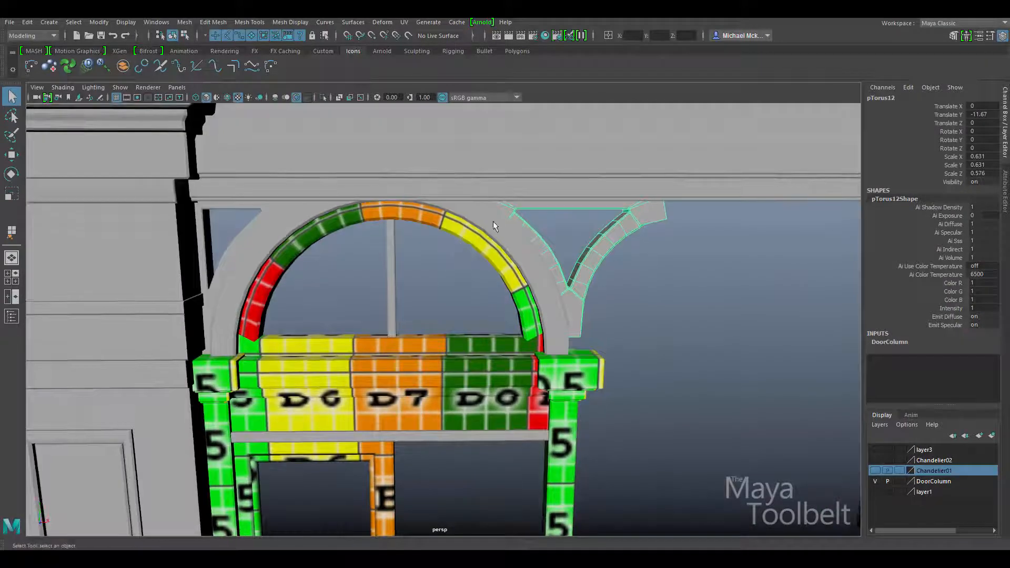
left_click(494, 220)
left_click_drag(658, 274, 636, 255, "alt")
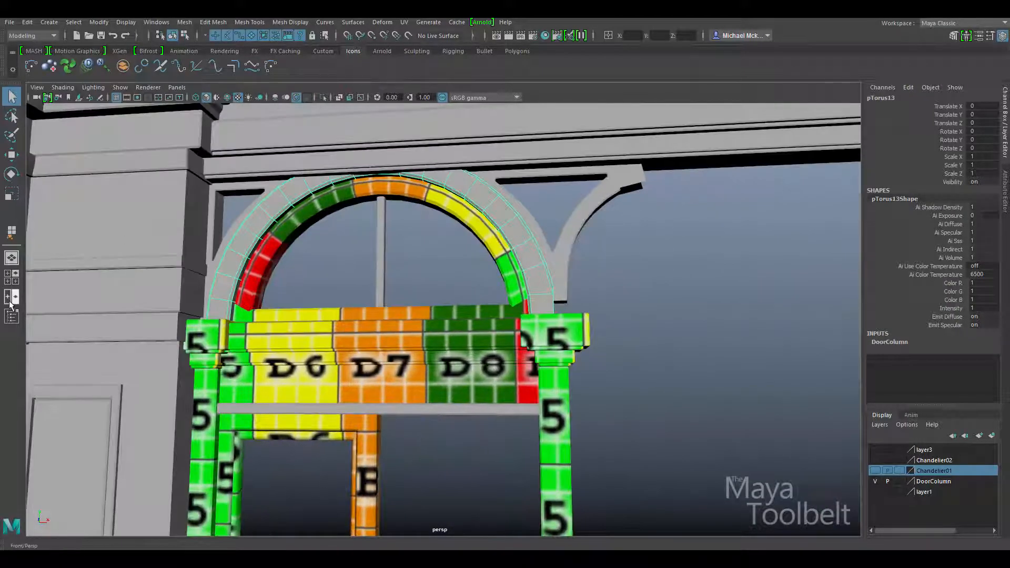
left_click(175, 87)
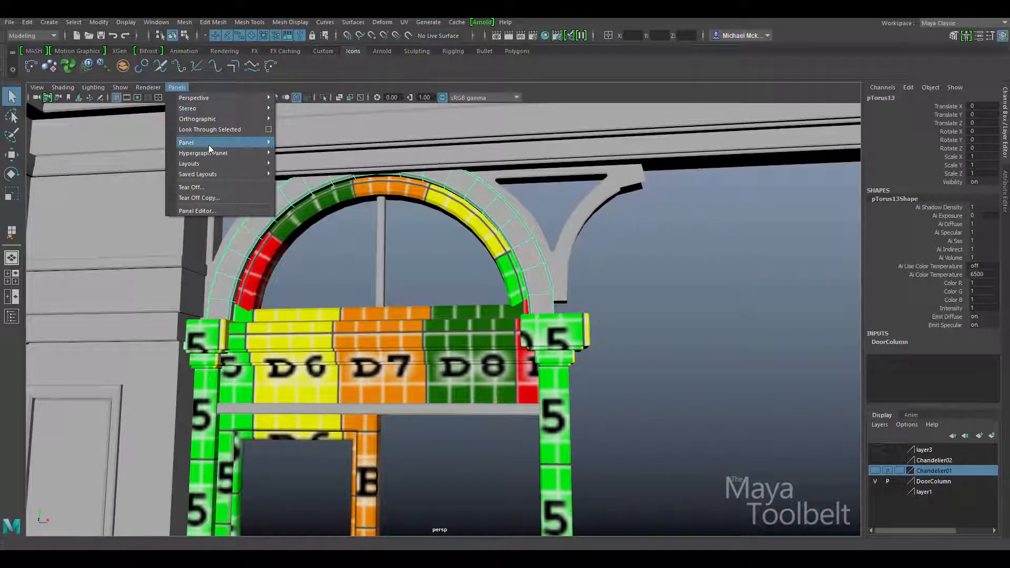
mouse_move(243, 176)
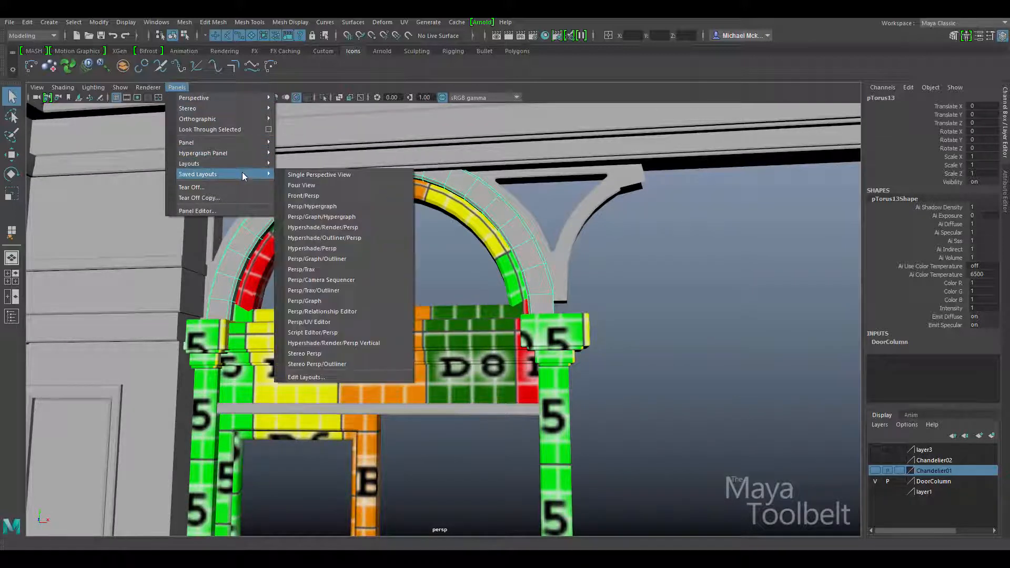
left_click(322, 327)
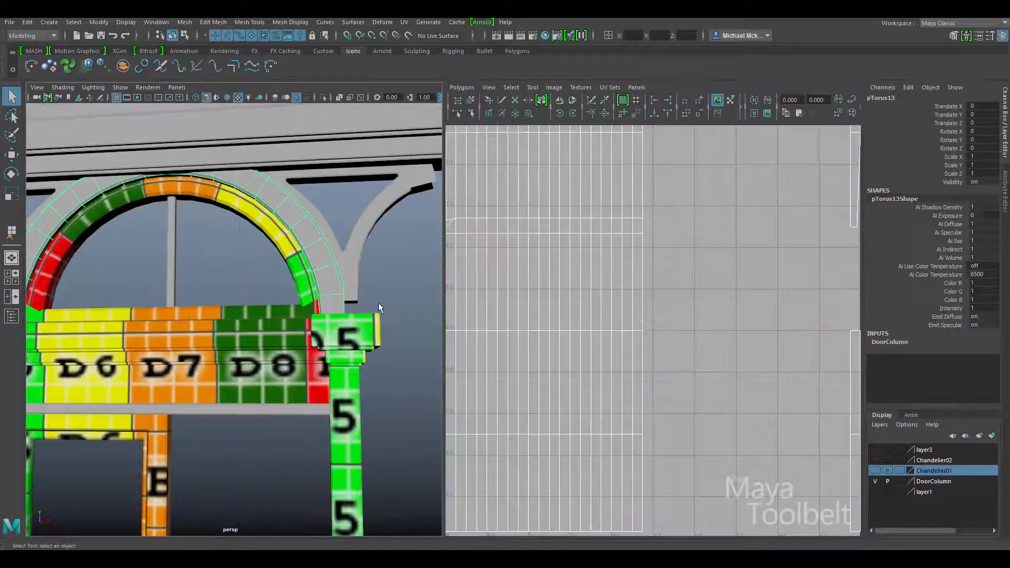
middle_click_drag(698, 317, 728, 325, "alt")
right_click_drag(728, 325, 473, 308, "alt")
middle_click_drag(708, 335, 696, 309, "alt")
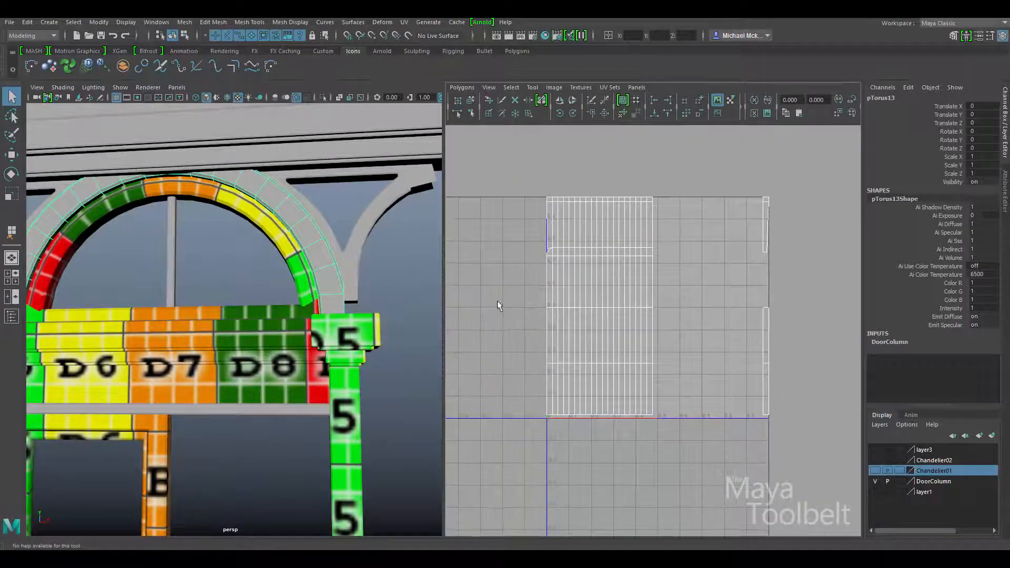
Apply automatic UV mapping to the arch and show its UV points in the UV Editor
left_click_drag(235, 292, 313, 273, "alt")
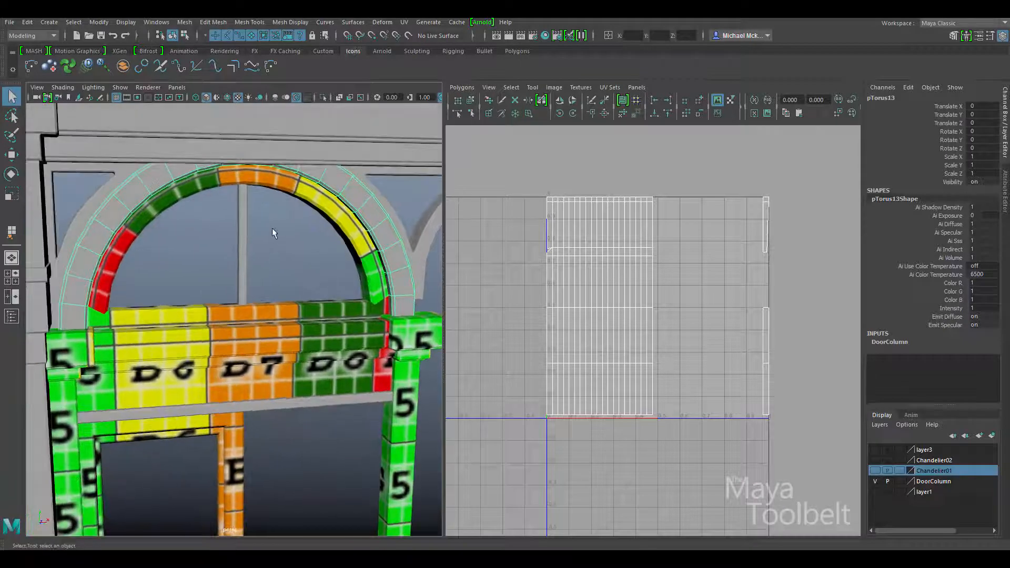
mouse_move(272, 233)
left_mouse_down("alt")
mouse_move(282, 237)
mouse_move(253, 234)
left_mouse_up("alt")
key("w")
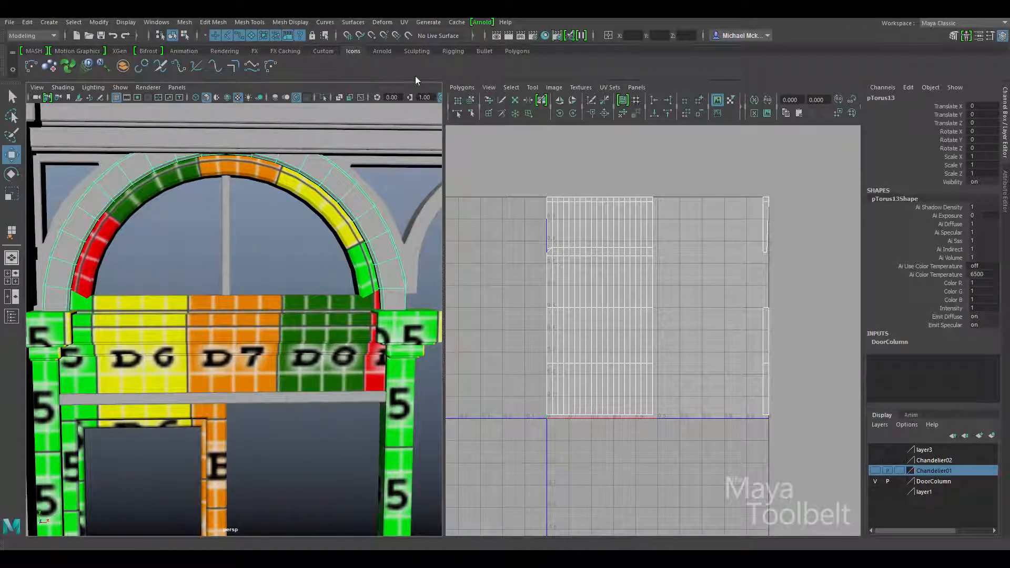
left_click(403, 22)
left_click(429, 91)
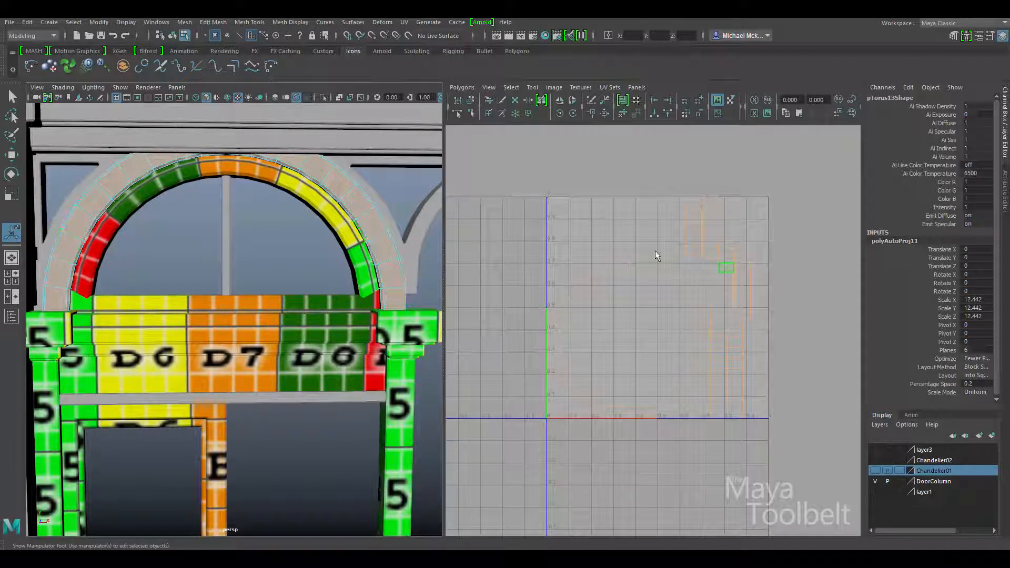
left_click(347, 233)
middle_click_drag(738, 359, 687, 331, "alt")
right_click_drag(648, 231, 683, 226)
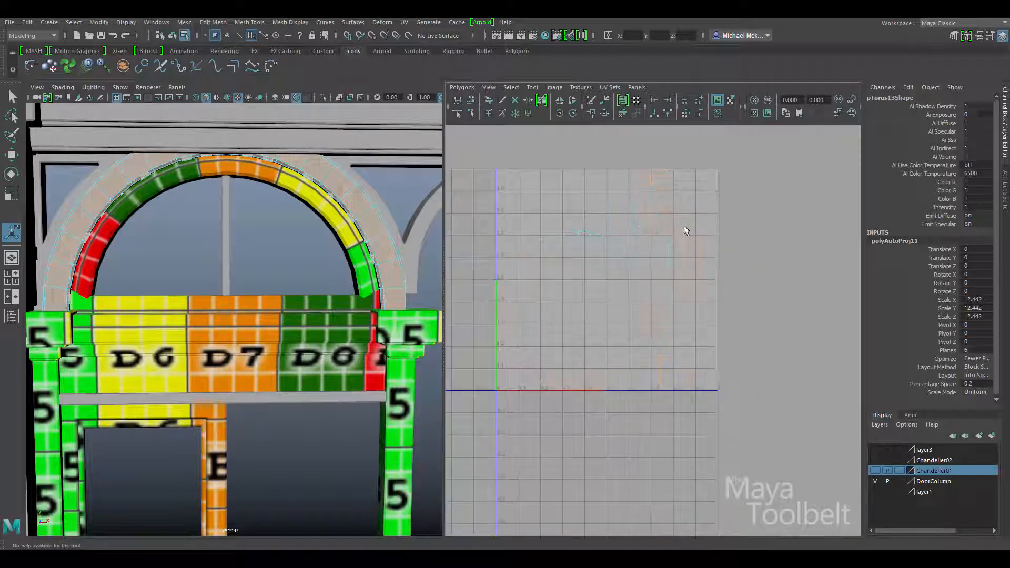
Return the arch to object mode and isolate it in the perspective view, turned to show its outer surface
left_click_drag(379, 228, 326, 246, "alt")
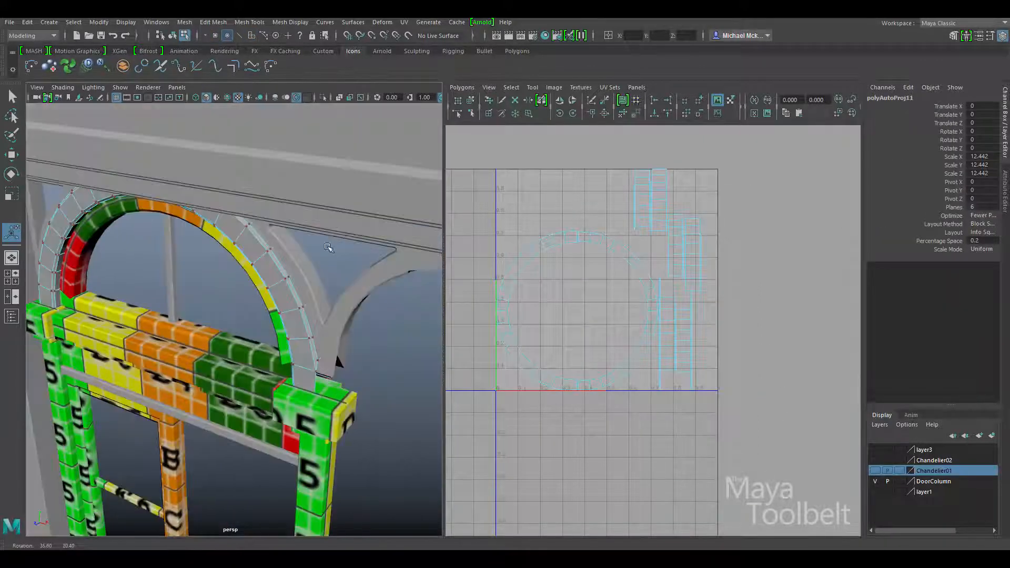
left_click_drag(254, 245, 282, 243, "alt")
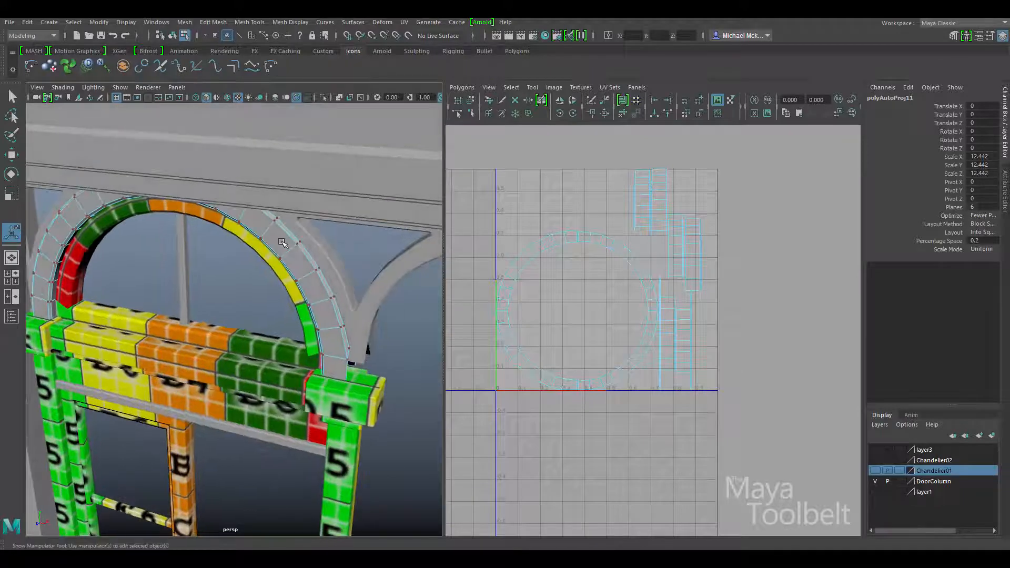
right_click_drag(282, 243, 323, 226)
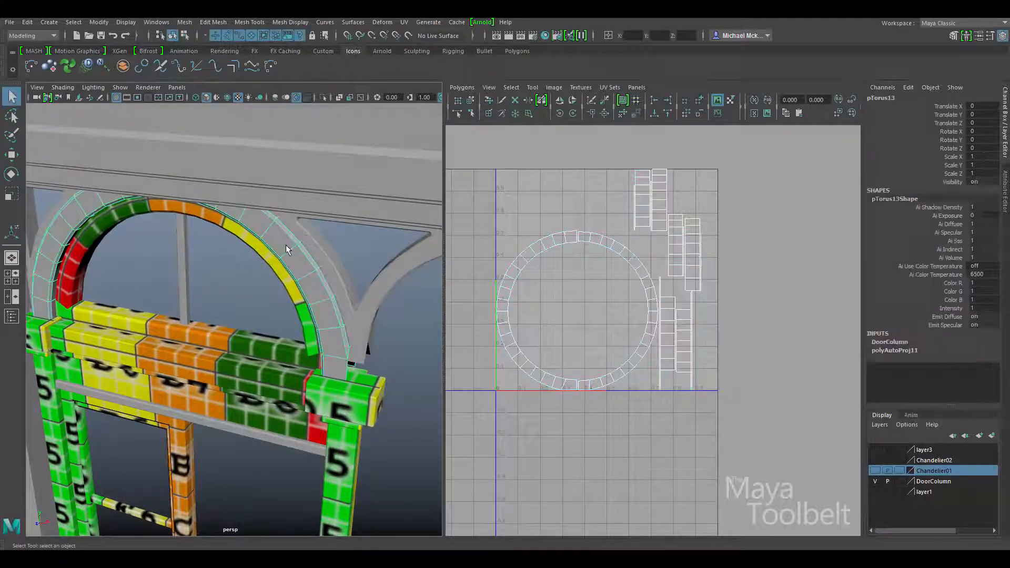
key("ctrl+1")
left_click_drag(334, 351, 369, 302, "alt")
left_click_drag(263, 199, 335, 224, "alt")
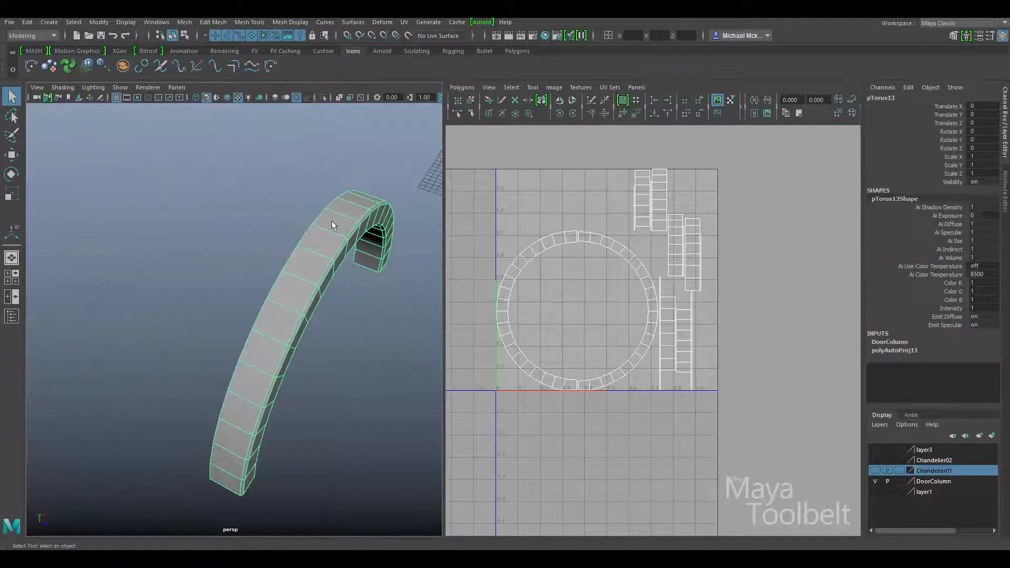
Select the complete UV shell of the lower right strip and move it into the empty area beside the 0–1 UV space
right_click_drag(337, 222, 337, 246)
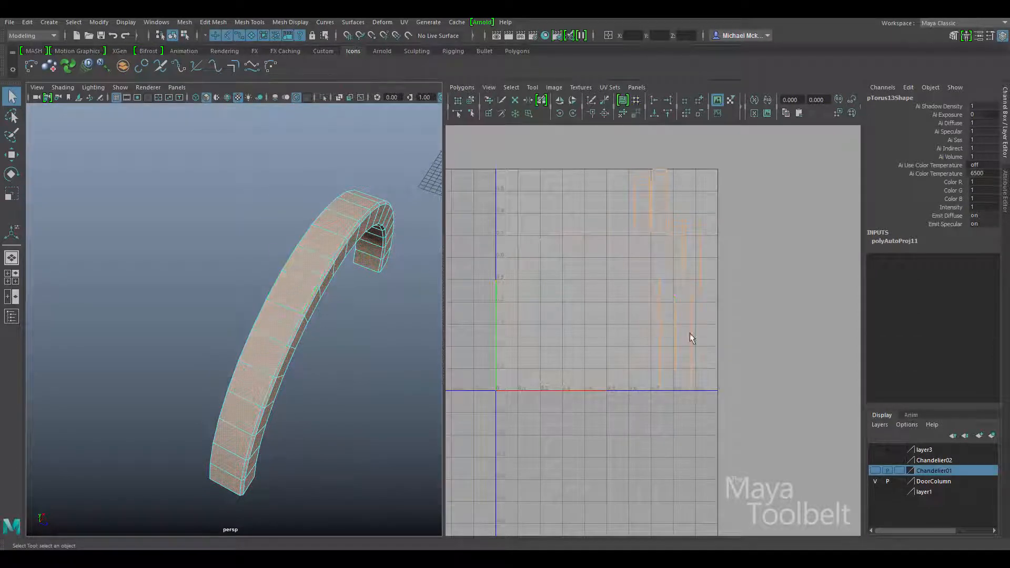
right_click_drag(639, 335, 790, 349, "alt")
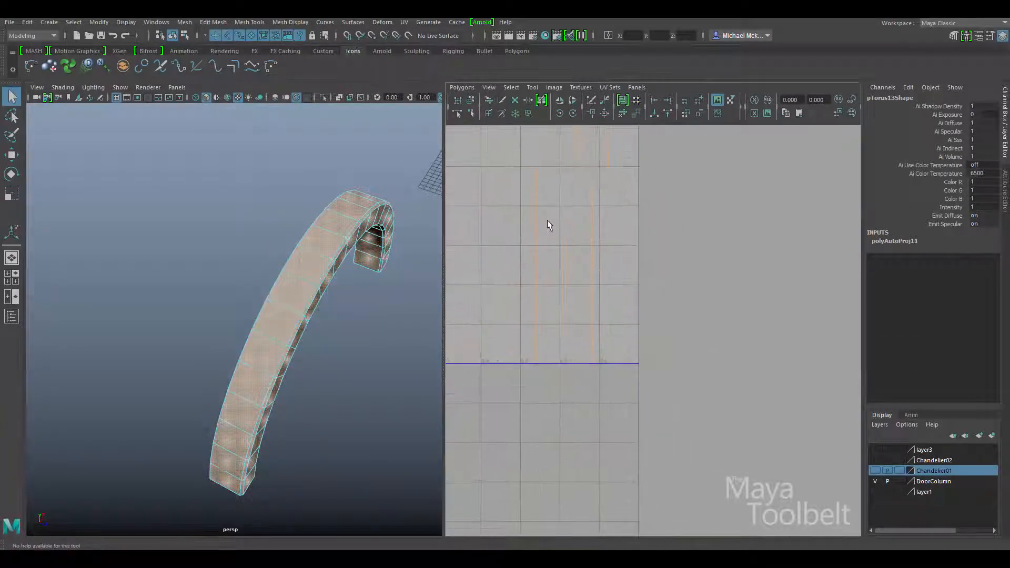
right_click_drag(548, 217, 576, 208)
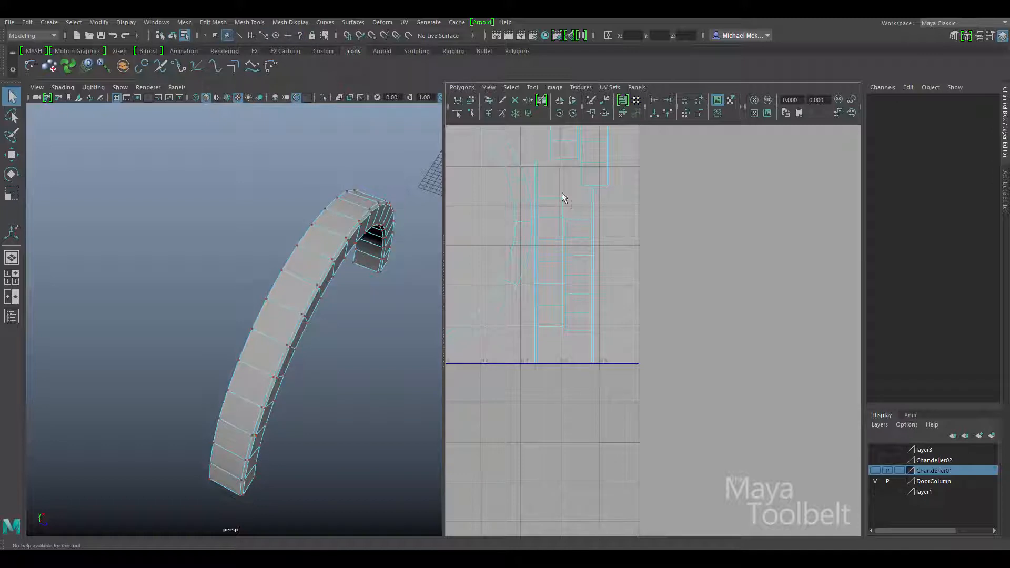
left_click(568, 211)
left_click(511, 87)
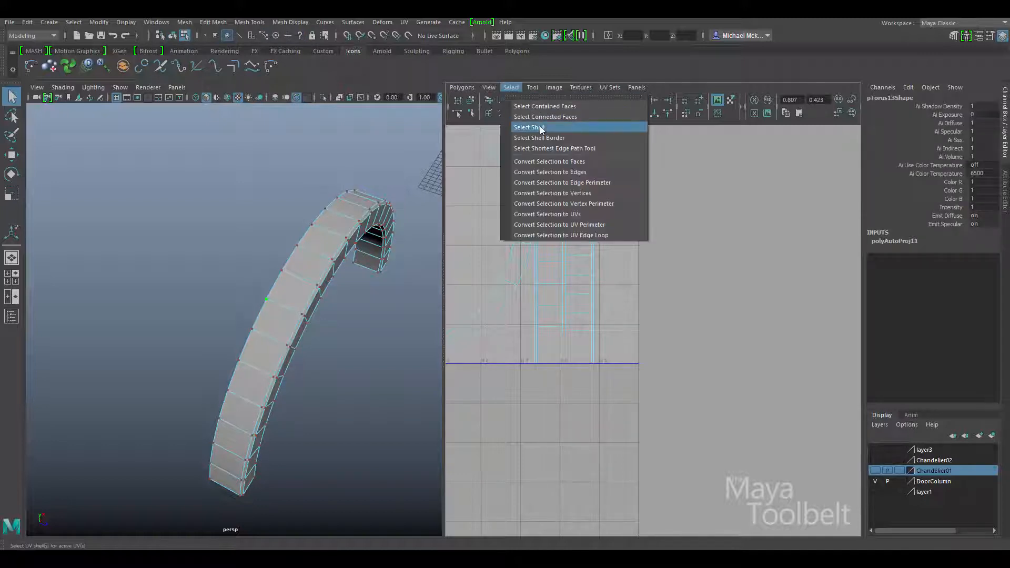
left_click(540, 129)
key("w")
middle_click_drag(552, 354, 678, 386)
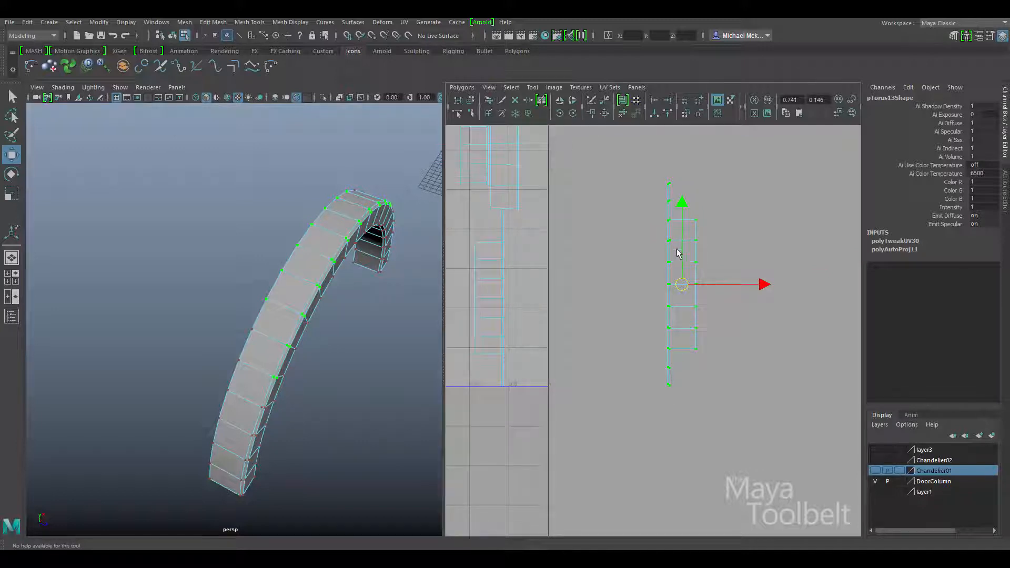
Move and sew the matching neighbouring strip onto the upper end edge of the separated UV shell
middle_click_drag(714, 221, 730, 324, "alt")
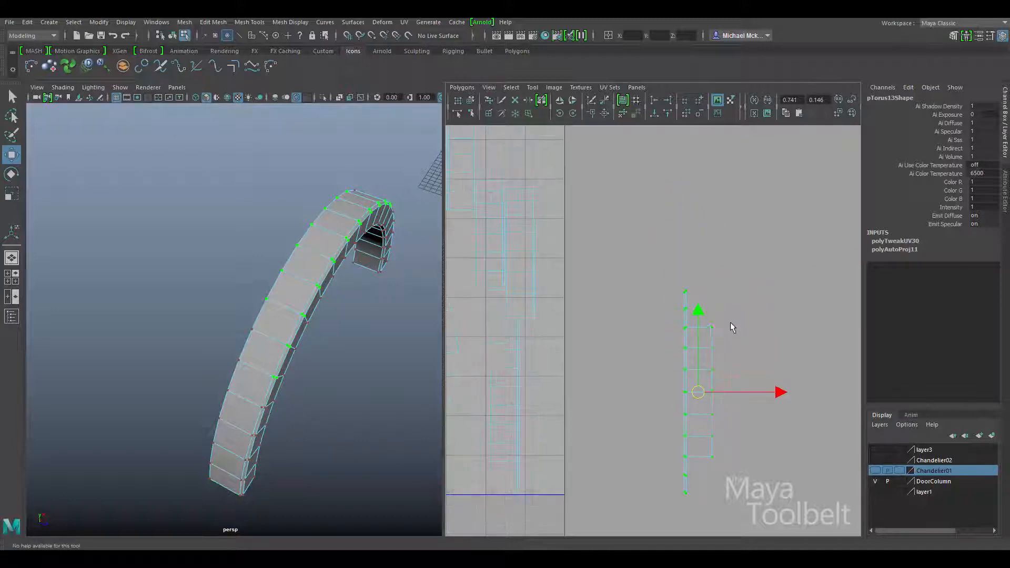
right_click_drag(730, 324, 671, 343, "alt")
middle_click_drag(630, 355, 658, 316, "alt")
right_click_drag(821, 308, 819, 283)
left_click(741, 325)
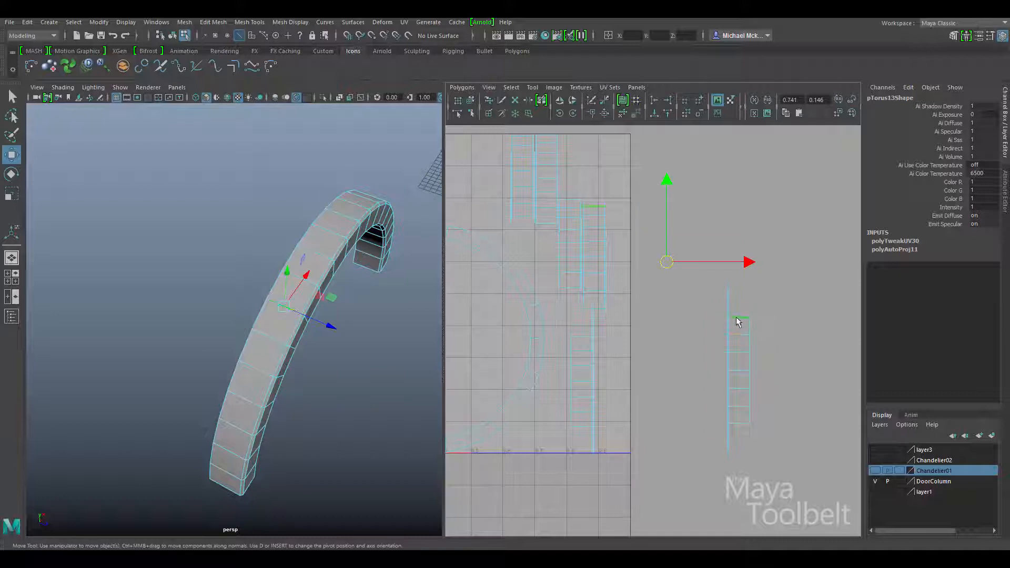
left_click(605, 114)
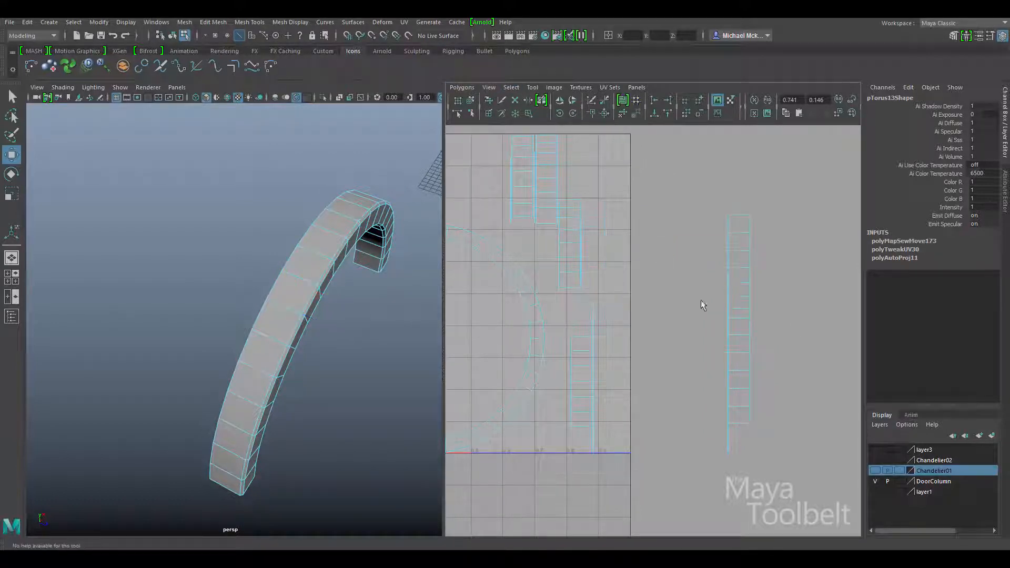
Move and sew the adjoining strip onto the lower end of the separated UV shell, and select its top end edge
left_click(739, 427)
key("g")
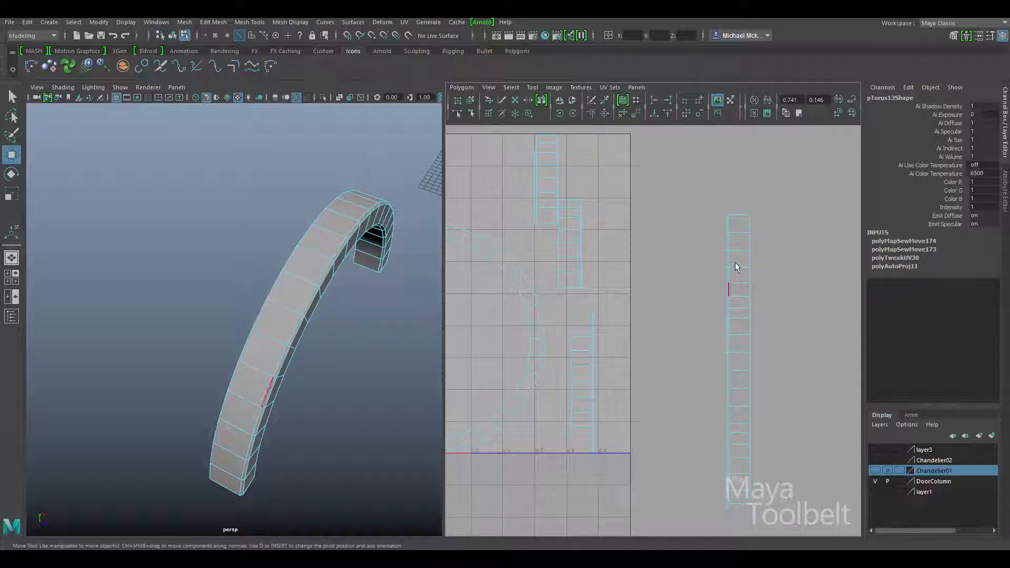
left_click(738, 216)
middle_click_drag(699, 368, 784, 344, "alt")
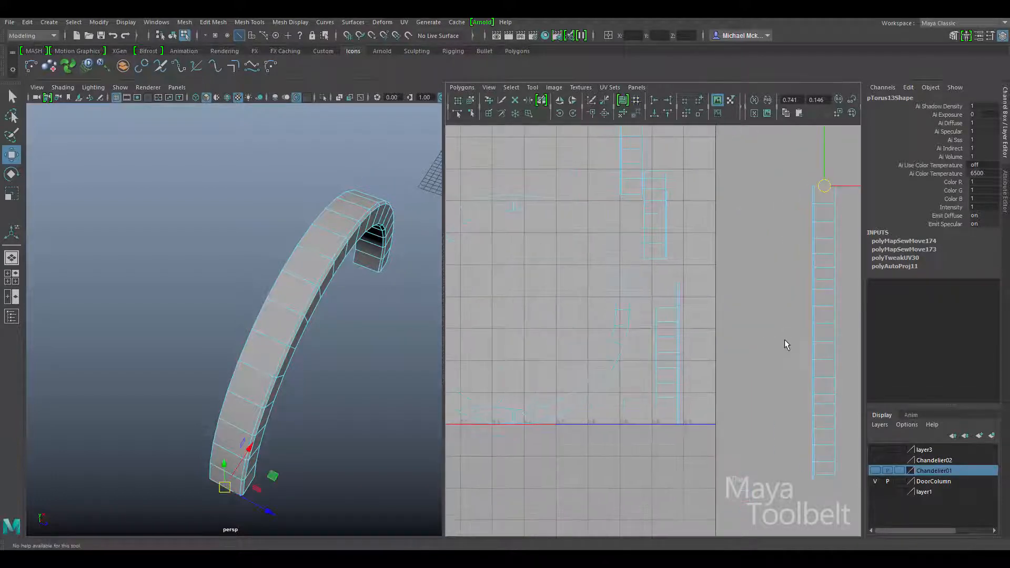
Select the edges of the UV pieces left in the 0–1 space, leaving the separated strip's inner edges out, and cut them
right_click_drag(784, 344, 653, 333, "alt")
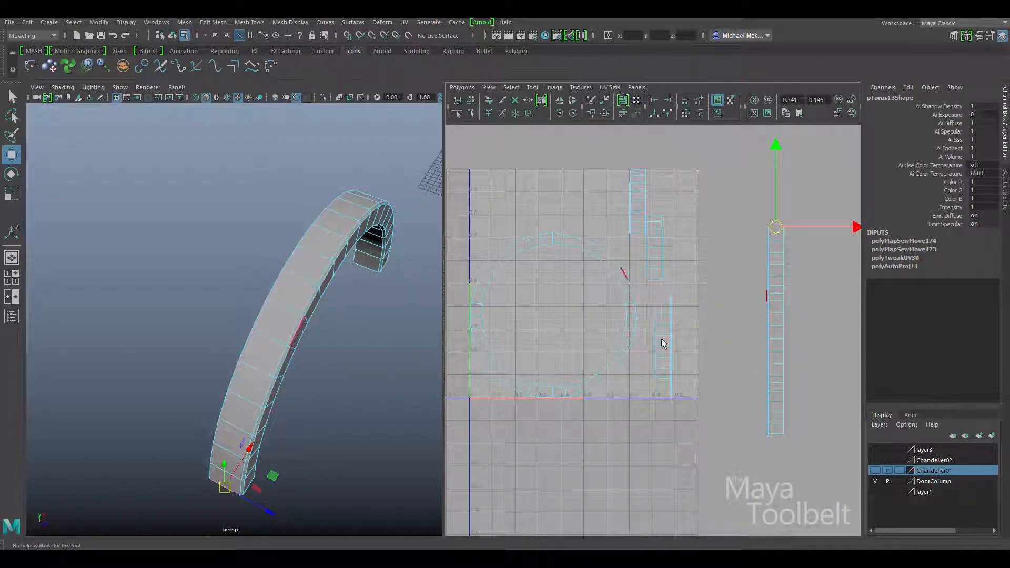
left_click_drag(315, 274, 232, 274, "alt")
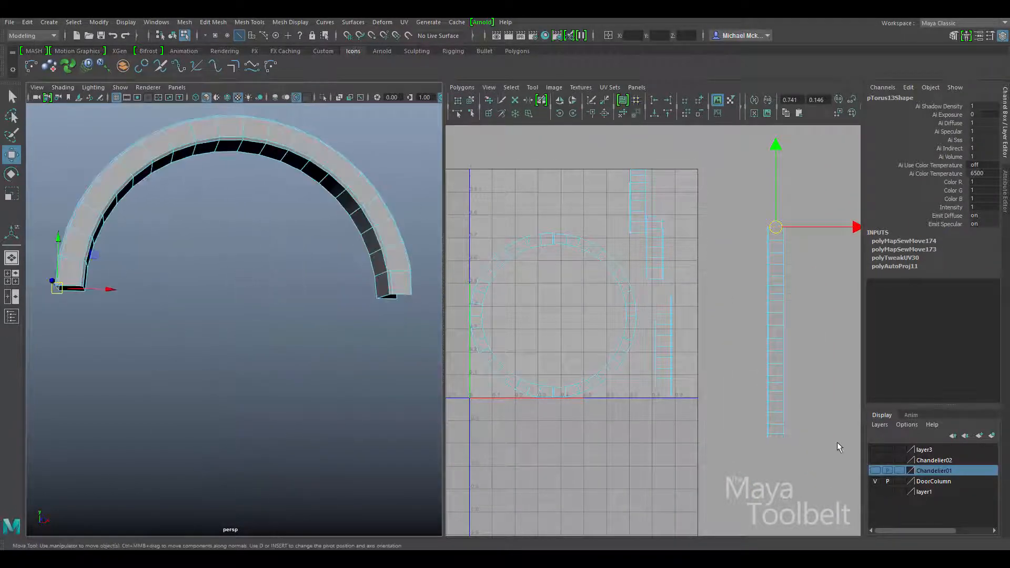
left_click(777, 435)
left_click_drag(387, 327, 336, 308, "alt")
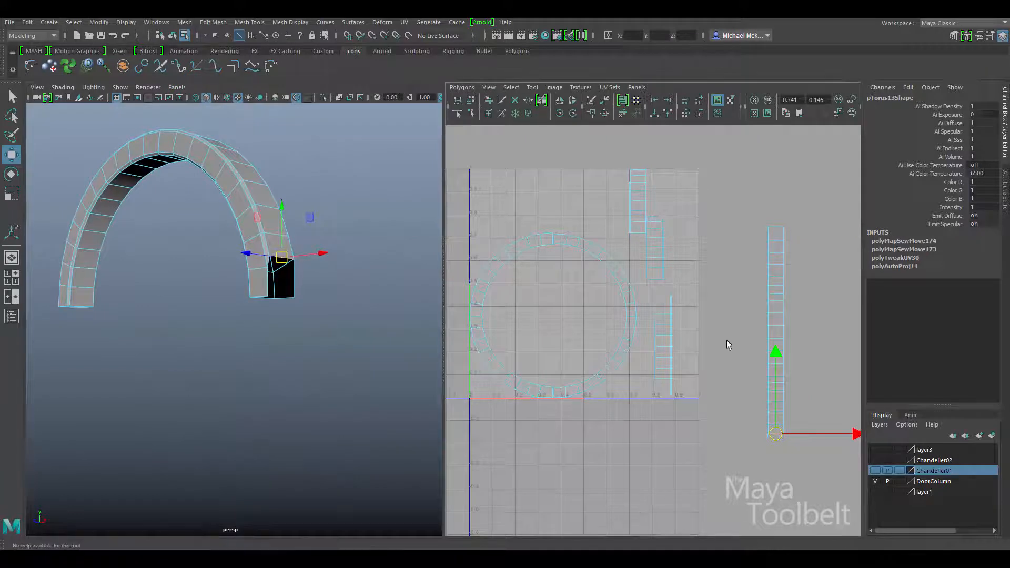
middle_click_drag(728, 345, 582, 315, "alt")
right_click_drag(582, 316, 692, 309, "alt")
middle_click_drag(692, 309, 731, 287, "alt")
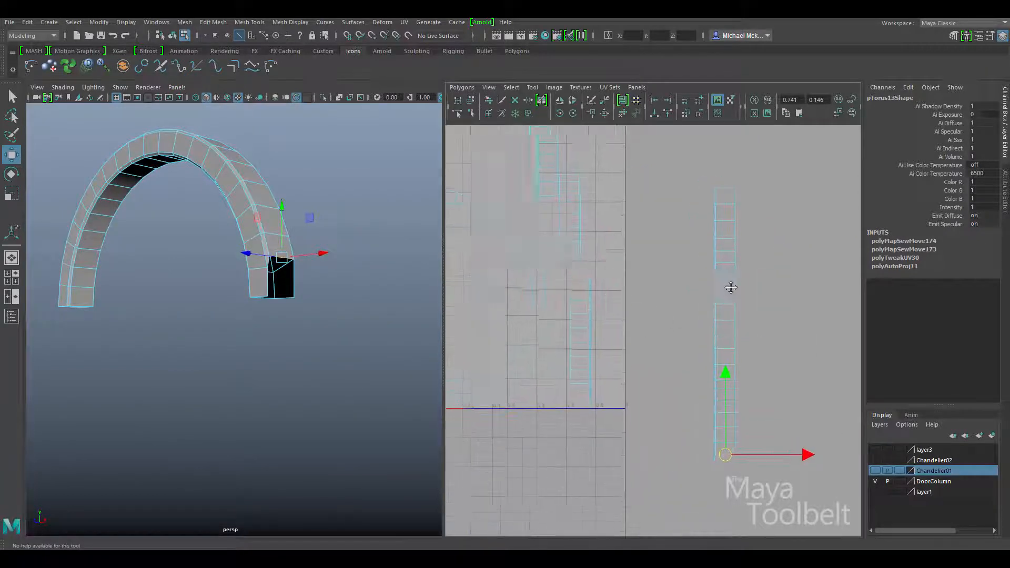
right_click_drag(731, 287, 693, 405, "alt")
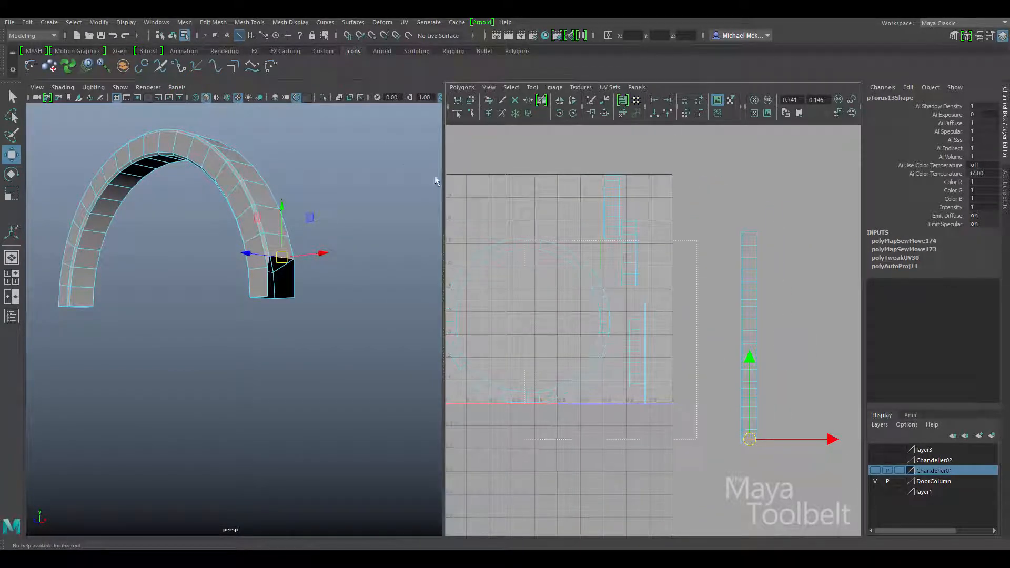
key("ctrl+shift+i")
left_click(461, 88)
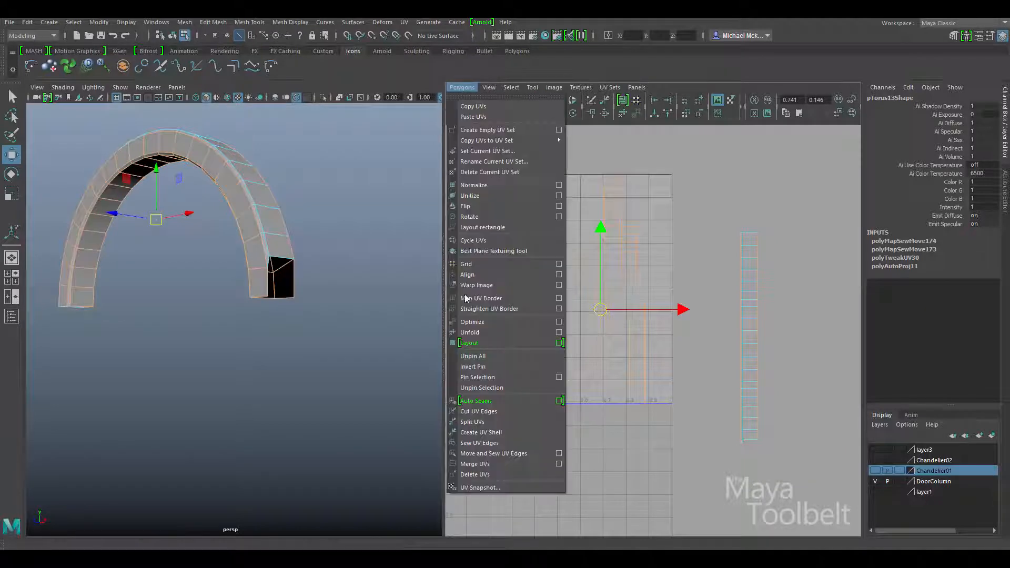
left_click(488, 413)
key("f")
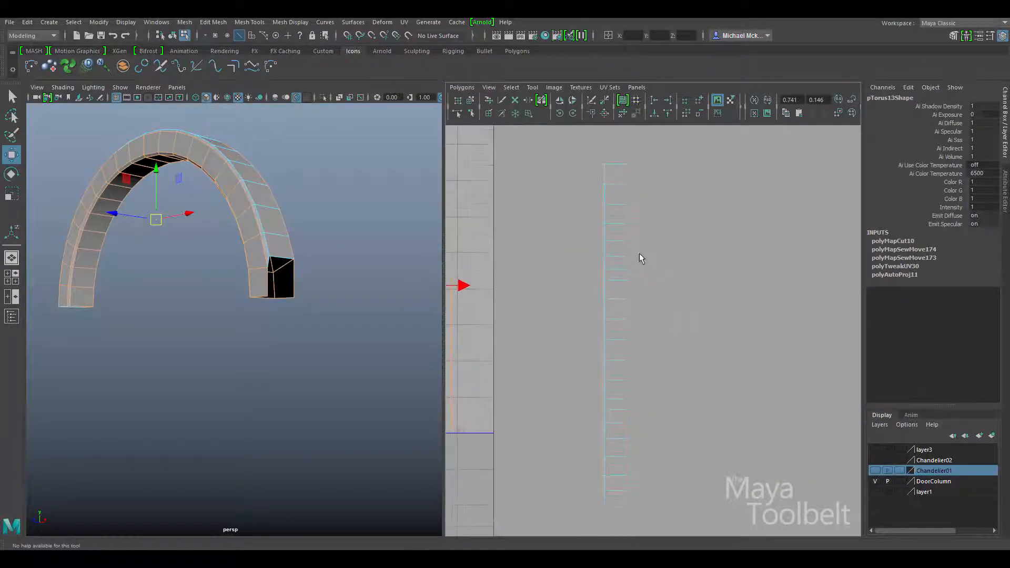
Move and sew two neighbouring columns of faces onto the long free side of the separated UV strip
right_click_drag(620, 221, 625, 190)
left_click_drag(655, 485, 656, 486)
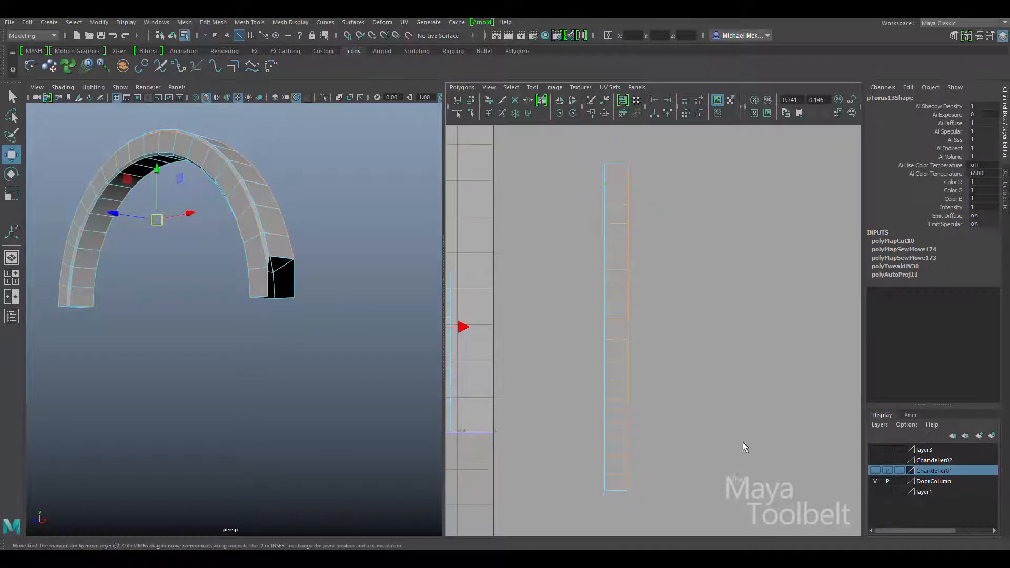
left_click(605, 115)
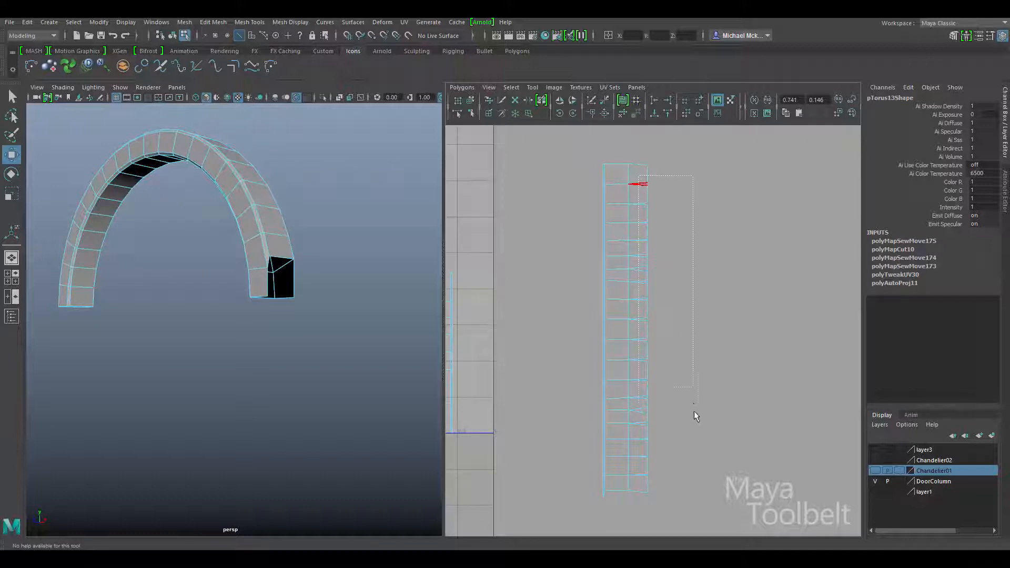
left_click_drag(700, 476, 702, 478)
key("g")
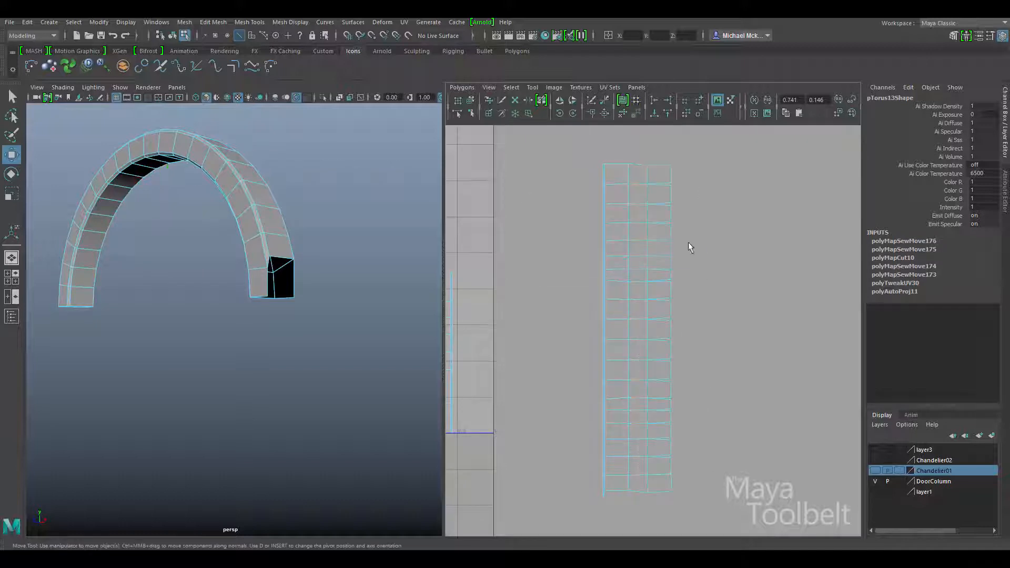
Move and sew the next column of faces onto the shell's free long side, widening it to four columns
left_click_drag(661, 179, 726, 481)
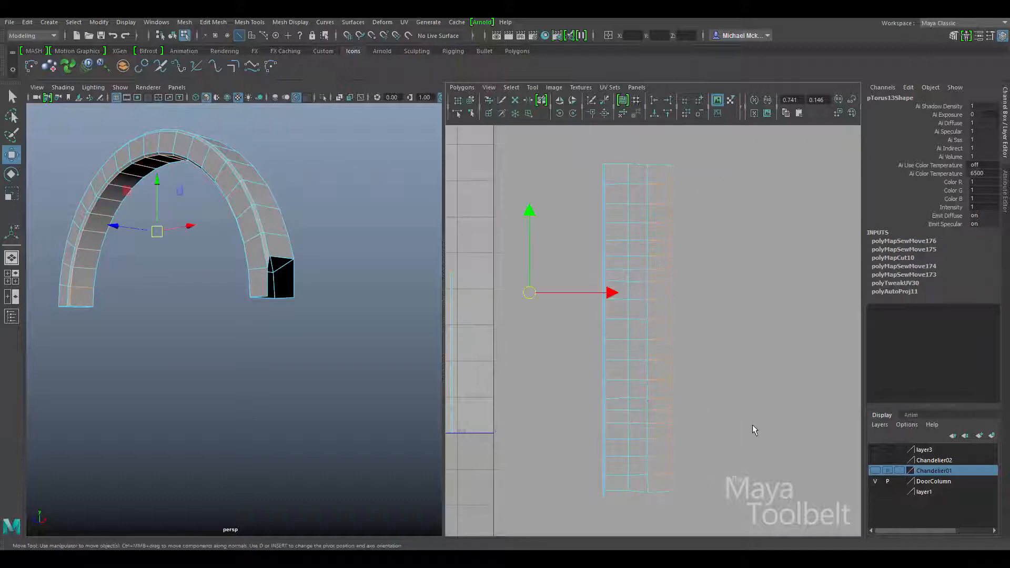
key("g")
left_click_drag(661, 179, 745, 484)
key("g")
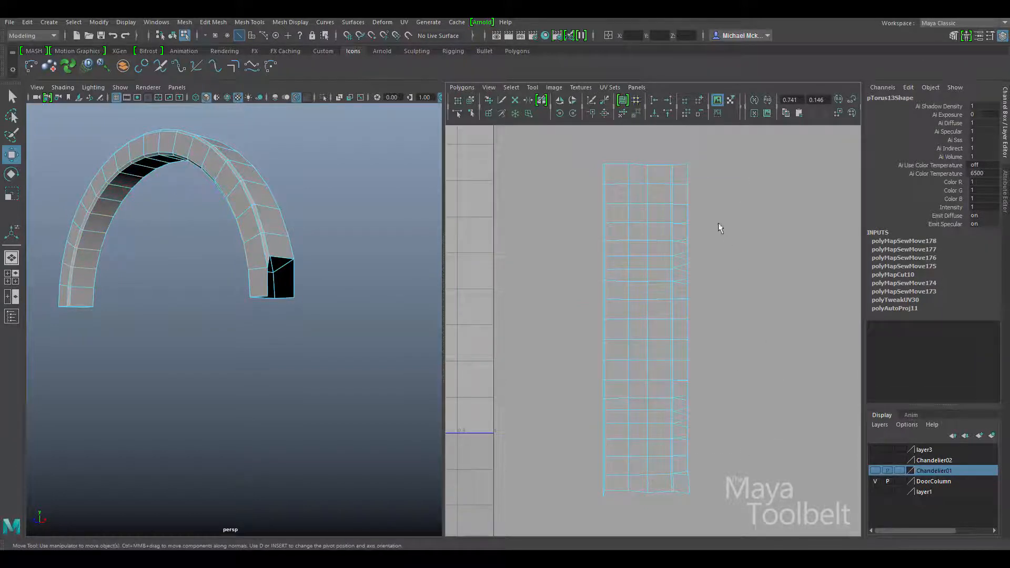
Select the outermost column's edges, exclude the matching edges on the opposite border, and move and sew the remaining gaps
left_click_drag(682, 182, 718, 483)
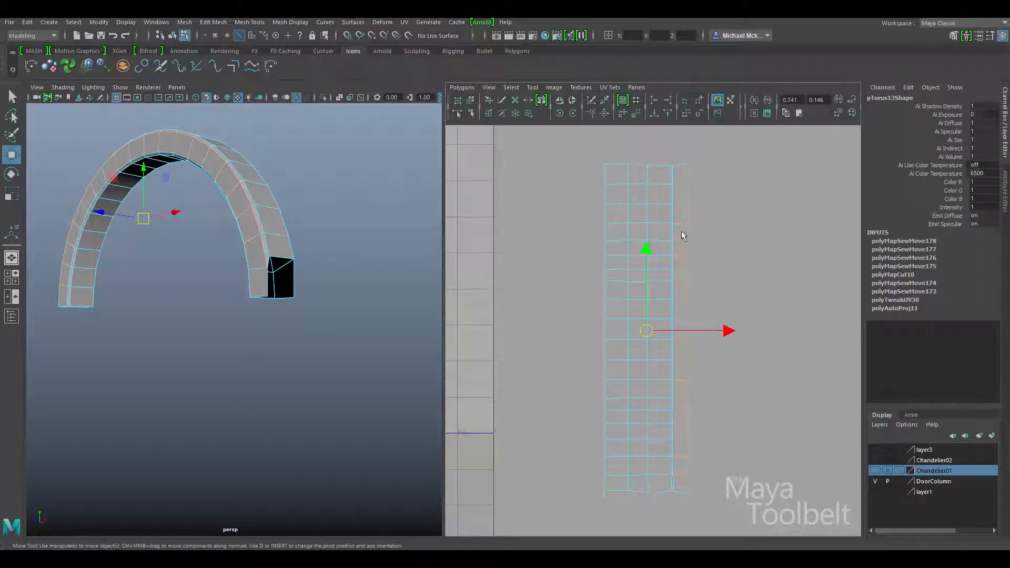
left_click_drag(618, 152, 550, 535, "ctrl")
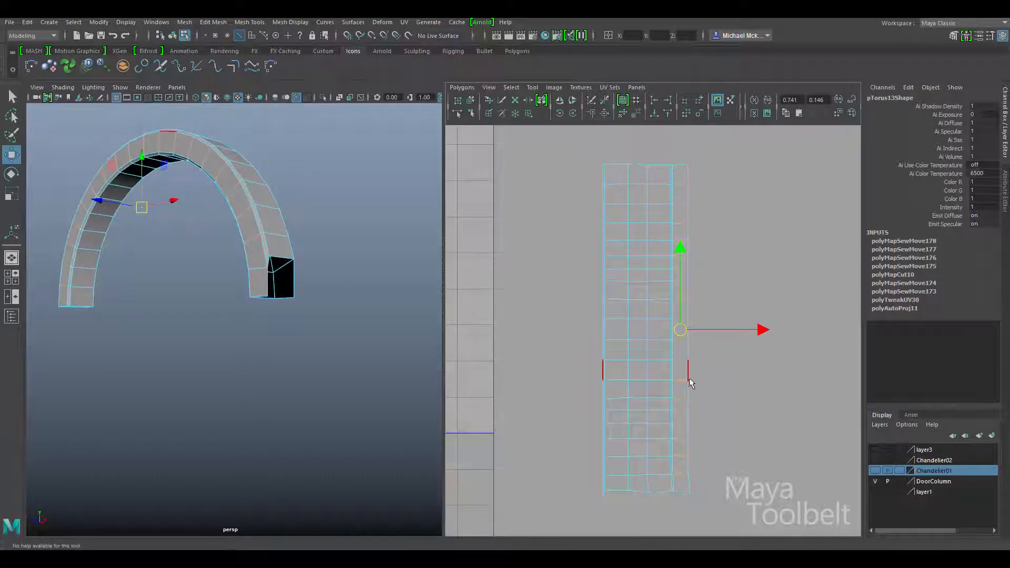
key("g")
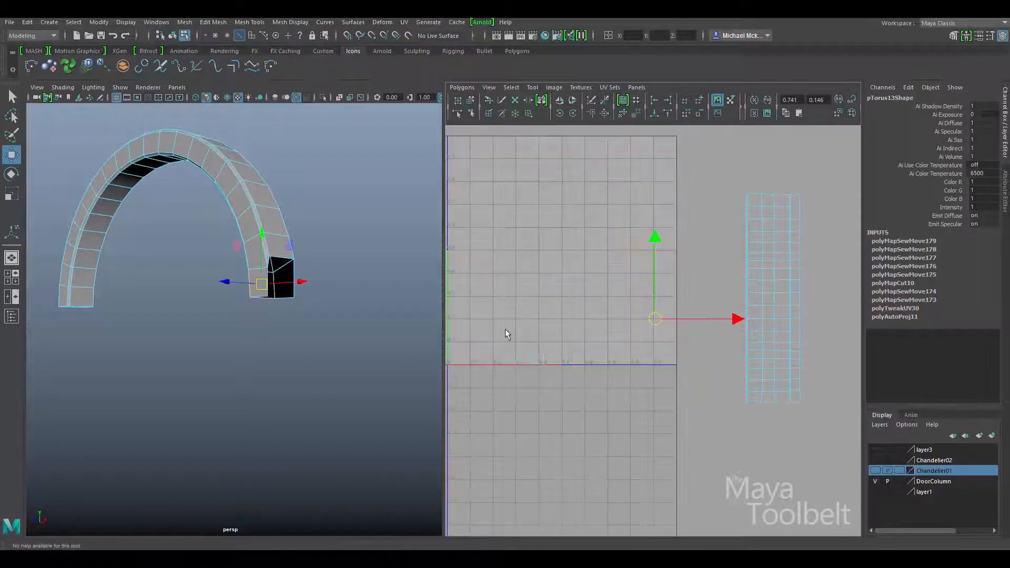
Select the UVs along the lower end of the four-column shell and align them to the minimum V value
left_click(285, 265, "shift")
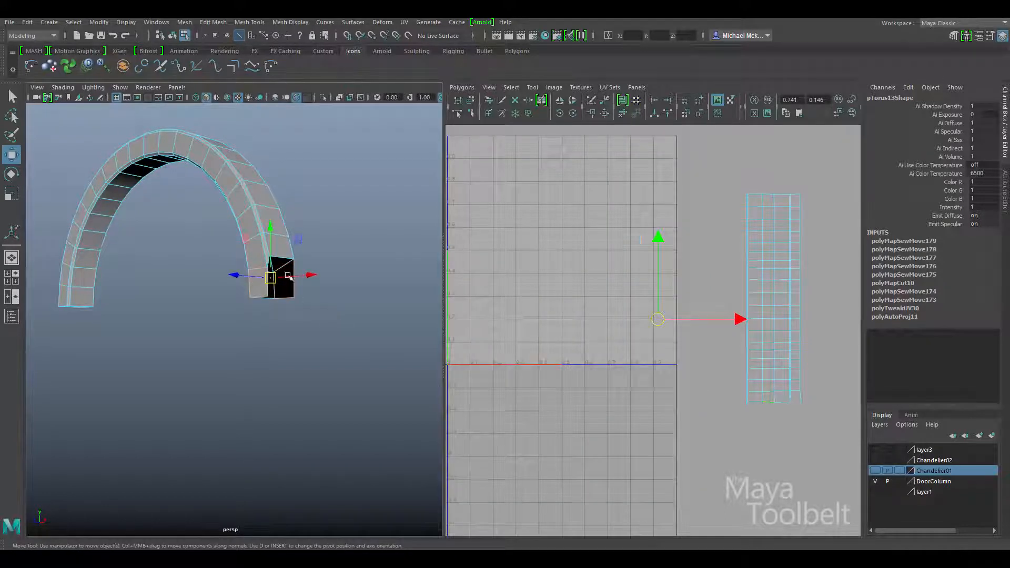
left_click_drag(357, 335, 361, 311, "alt")
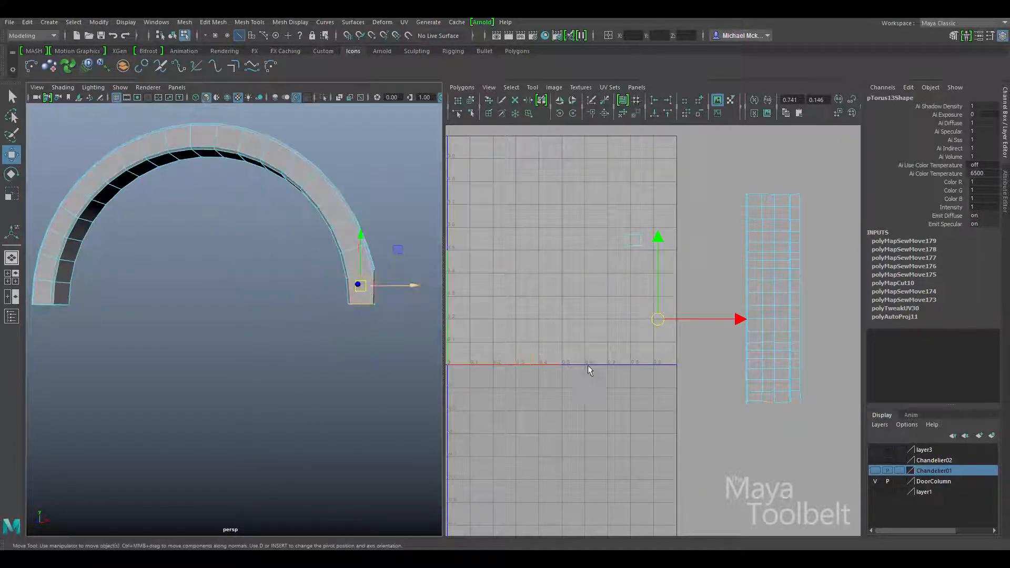
middle_click_drag(641, 398, 559, 349, "alt")
right_click_drag(559, 349, 774, 435, "alt")
middle_click_drag(730, 408, 641, 368, "alt")
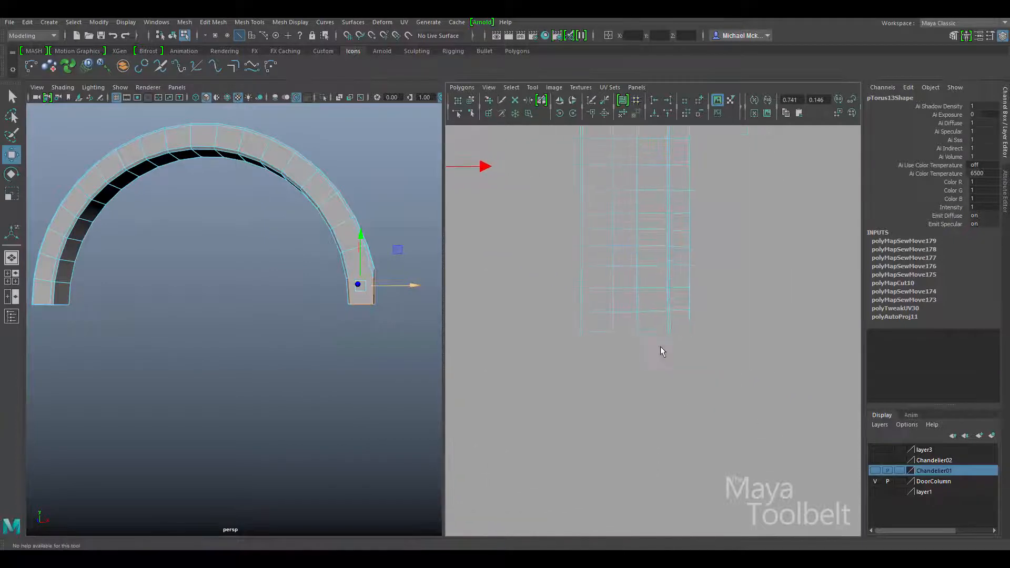
left_click(618, 334)
right_click_drag(564, 326, 624, 329)
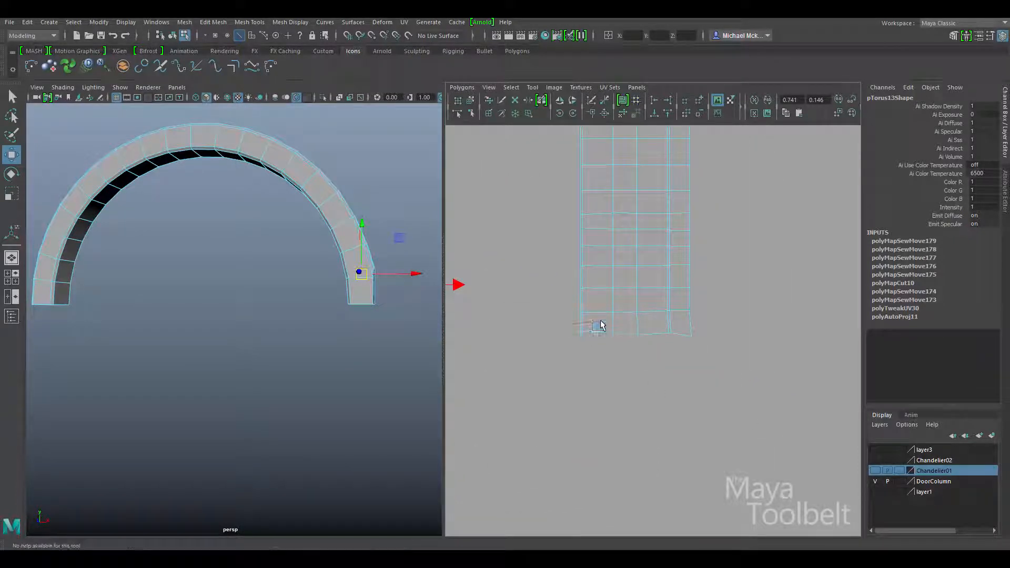
left_click_drag(731, 374, 728, 378)
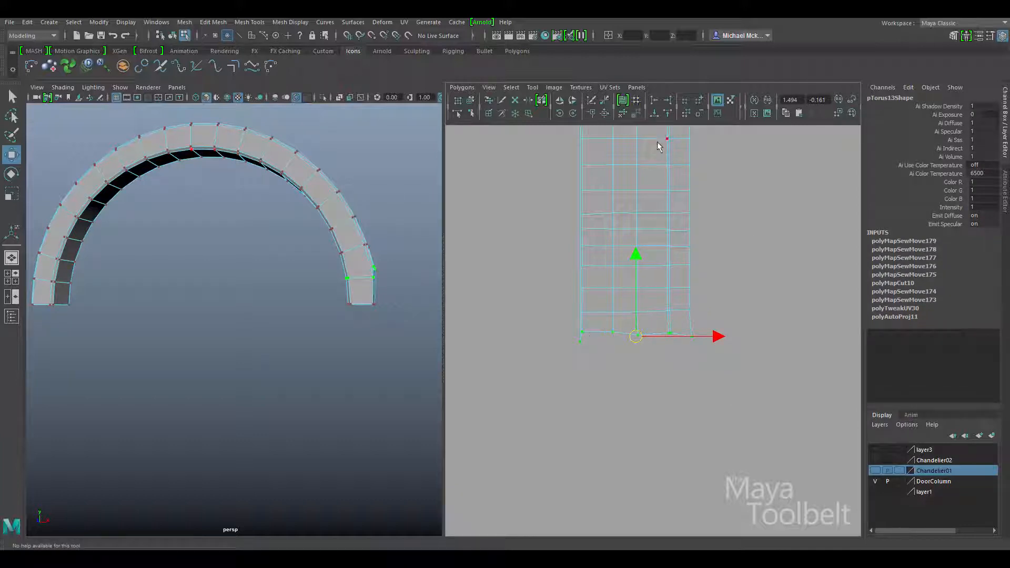
left_click(655, 113)
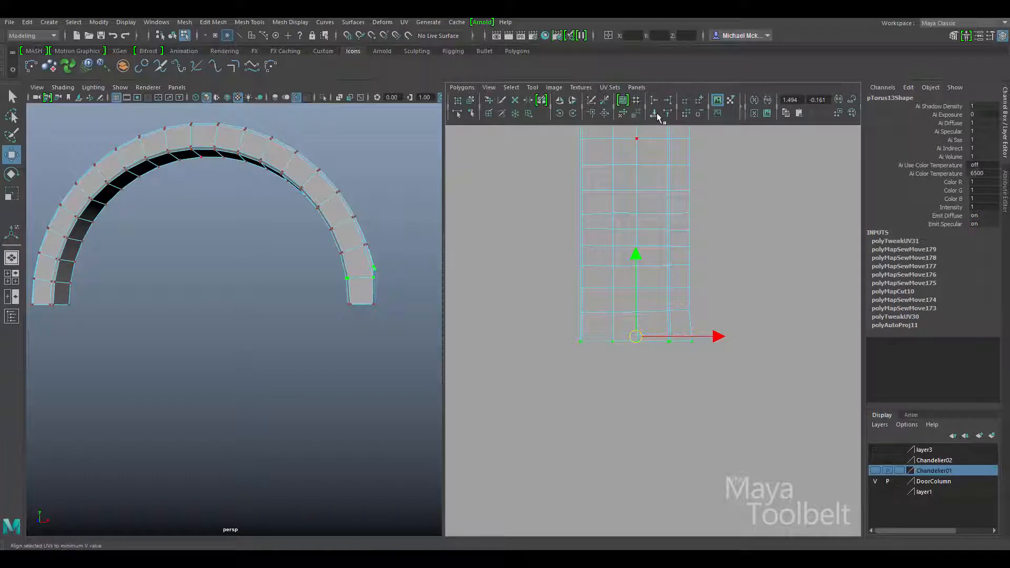
Move and sew an end edge of the arch at the shell's aligned lower end, and clear the selection
right_click_drag(595, 293, 596, 292)
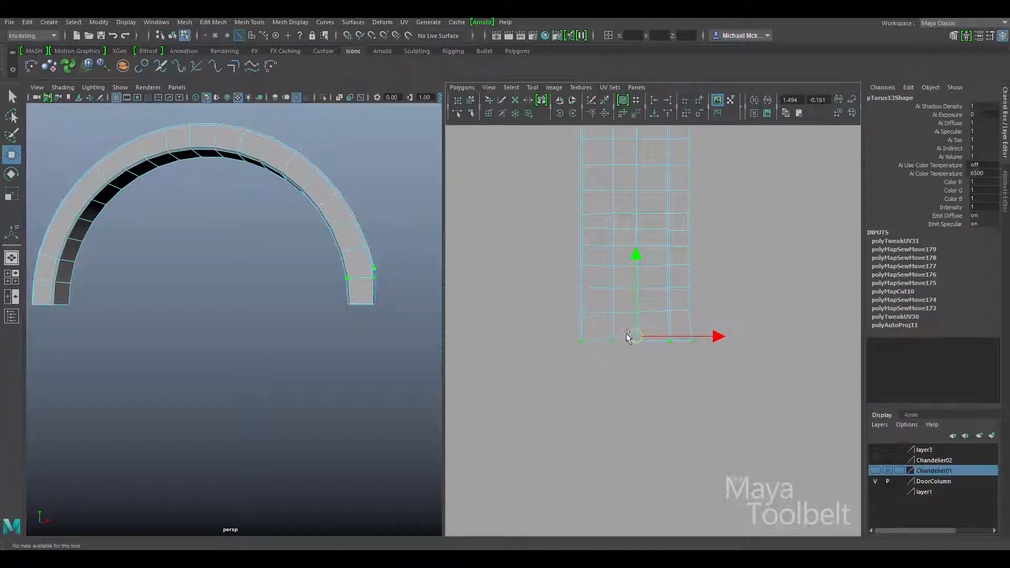
left_click(606, 112)
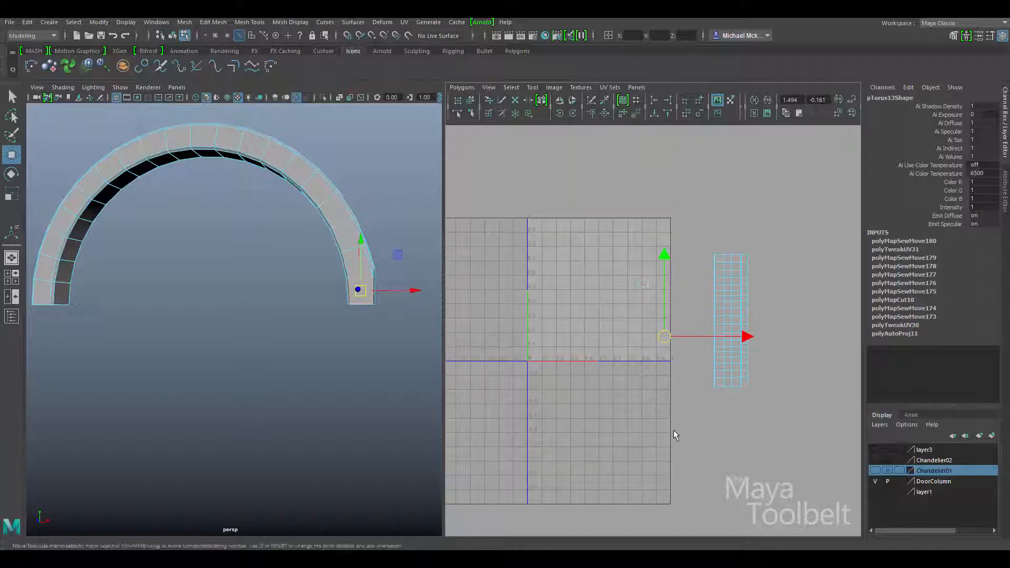
middle_click_drag(673, 430, 525, 349, "alt")
right_click_drag(525, 349, 653, 392, "alt")
middle_click_drag(549, 336, 704, 435, "alt")
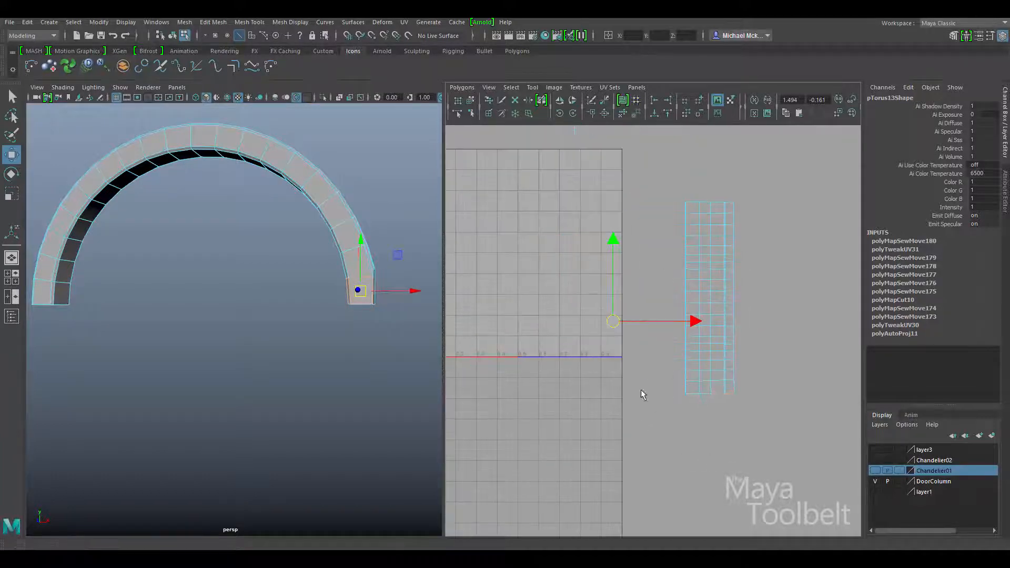
middle_click_drag(640, 389, 545, 323, "alt")
right_click_drag(545, 323, 806, 438, "alt")
left_click(751, 389)
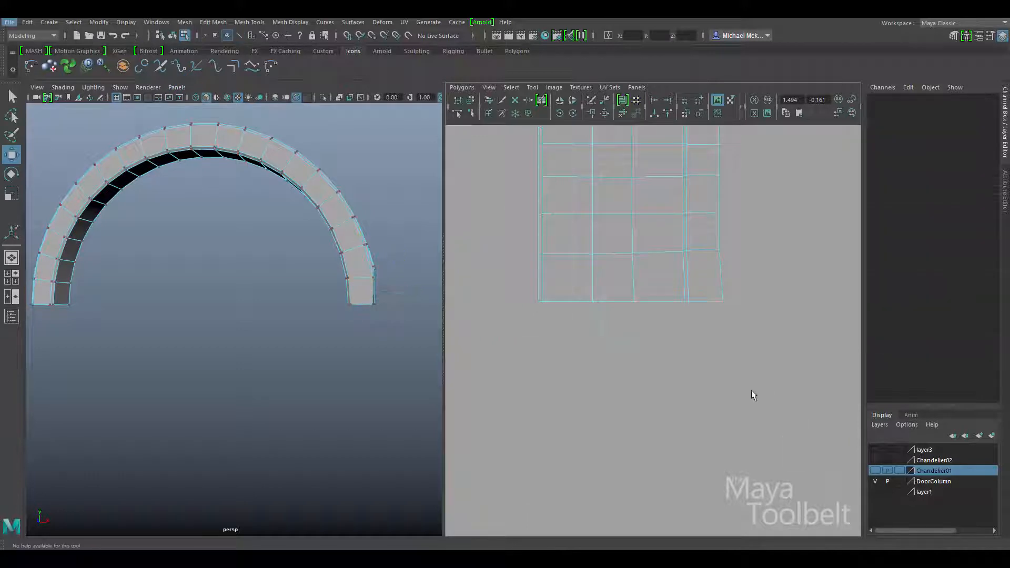
Move and sew the arch's end-cap face onto the third column's lower edge and sew its adjoining seams
middle_click_drag(657, 336, 680, 299, "alt")
key("F10")
left_click(655, 265)
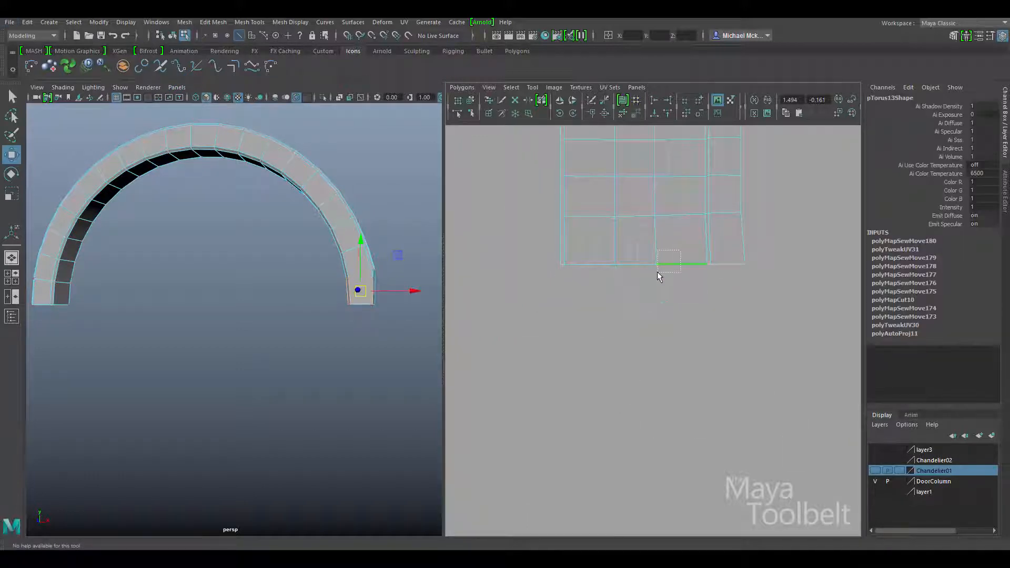
left_click(603, 112)
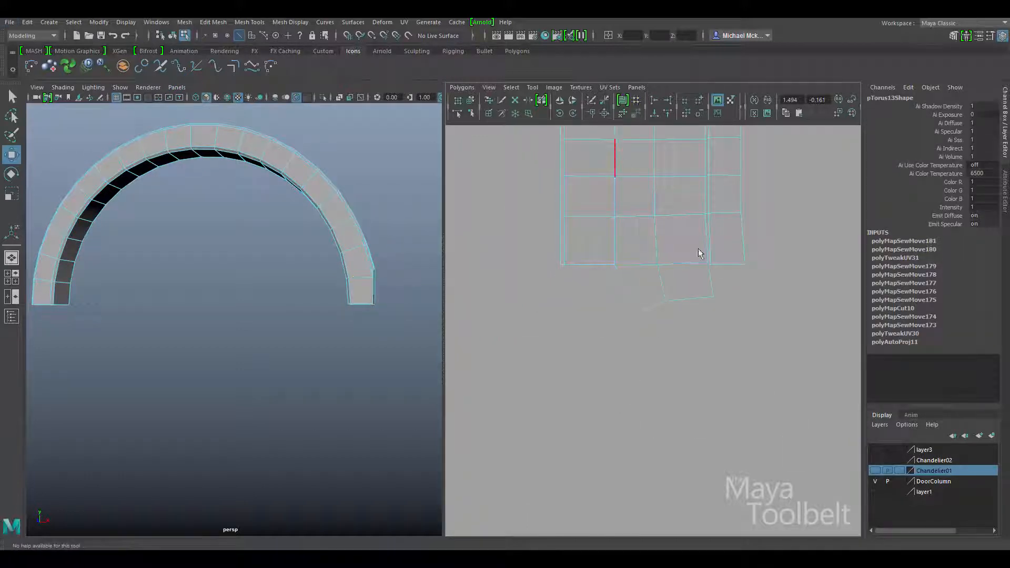
left_click_drag(699, 252, 726, 280)
key("g")
key("g")
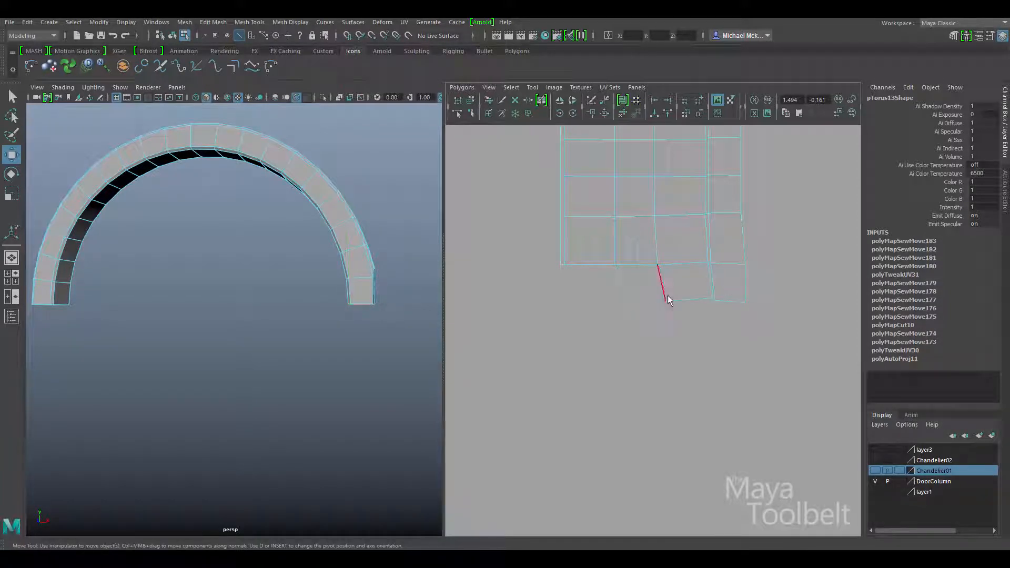
Align the end cap's outermost UV on the second column's side with the strip corner above it at minimum U
middle_click_drag(651, 299, 612, 277, "alt")
right_click_drag(612, 277, 745, 337, "alt")
middle_click_drag(746, 337, 764, 377, "alt")
right_click_drag(707, 296, 751, 295)
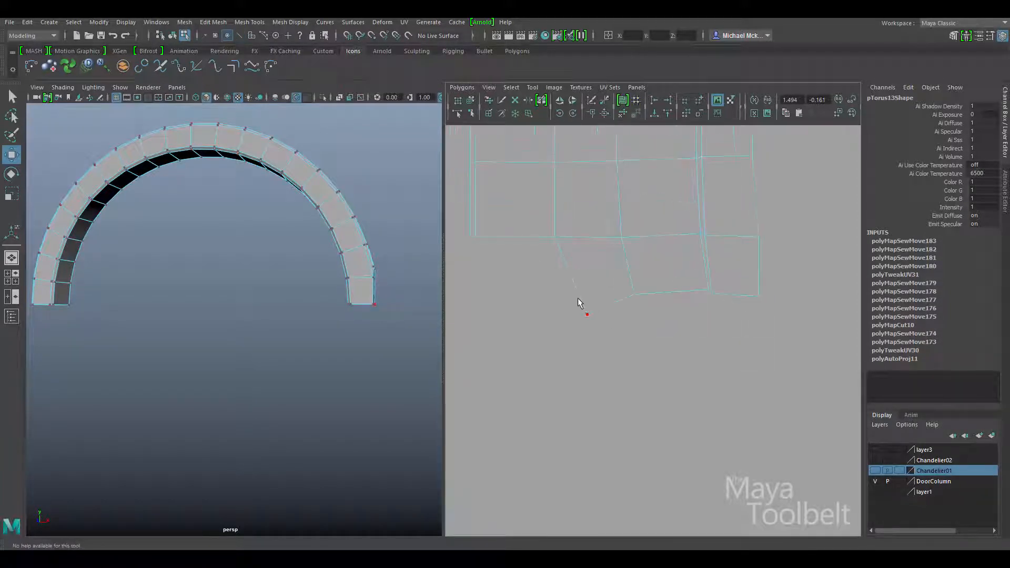
left_click_drag(578, 298, 632, 386)
left_click_drag(544, 226, 568, 253, "shift")
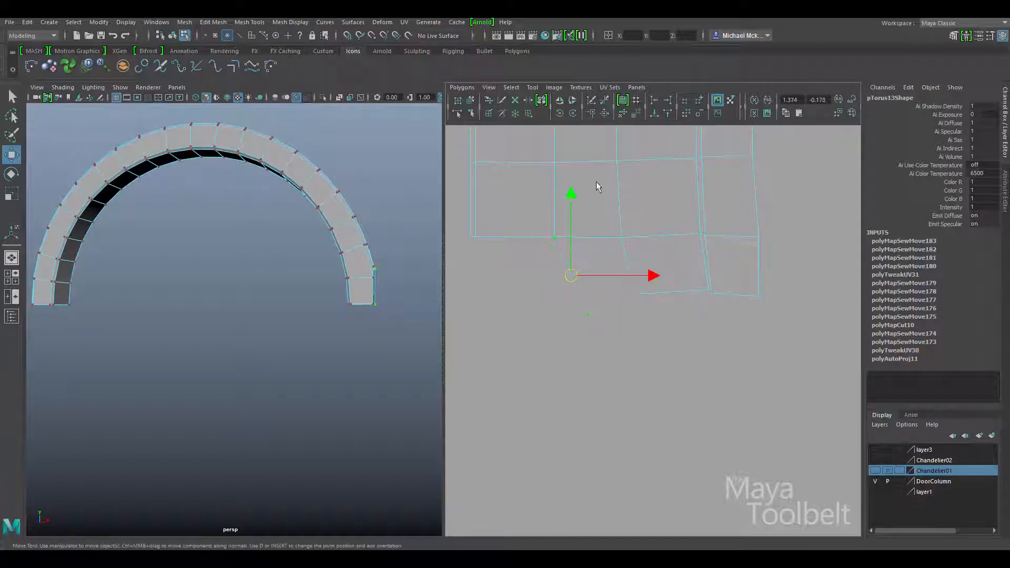
left_click(654, 101)
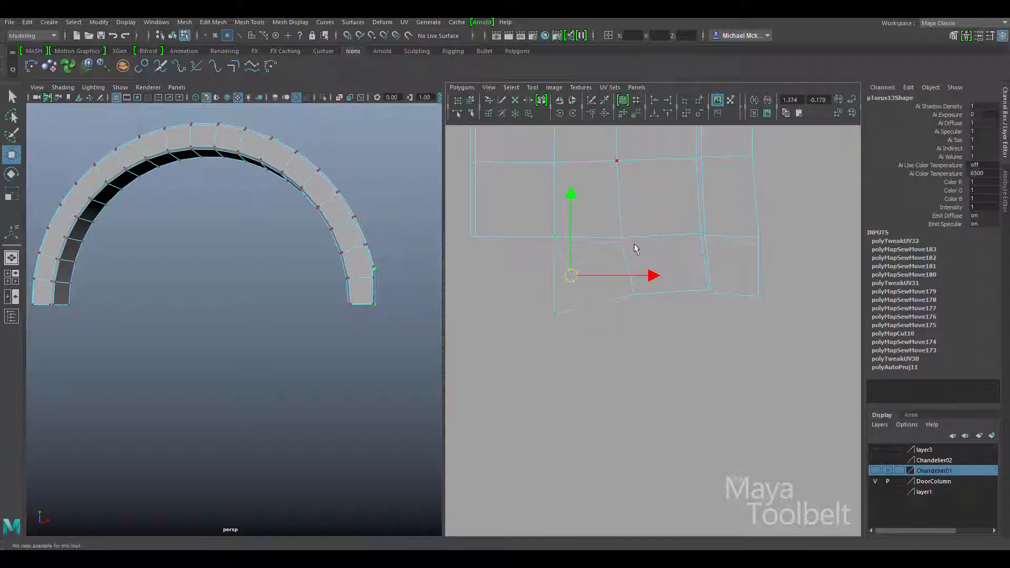
Align the end cap's next two lower UVs with the strip UVs directly above them at minimum U
left_click_drag(608, 222, 646, 311)
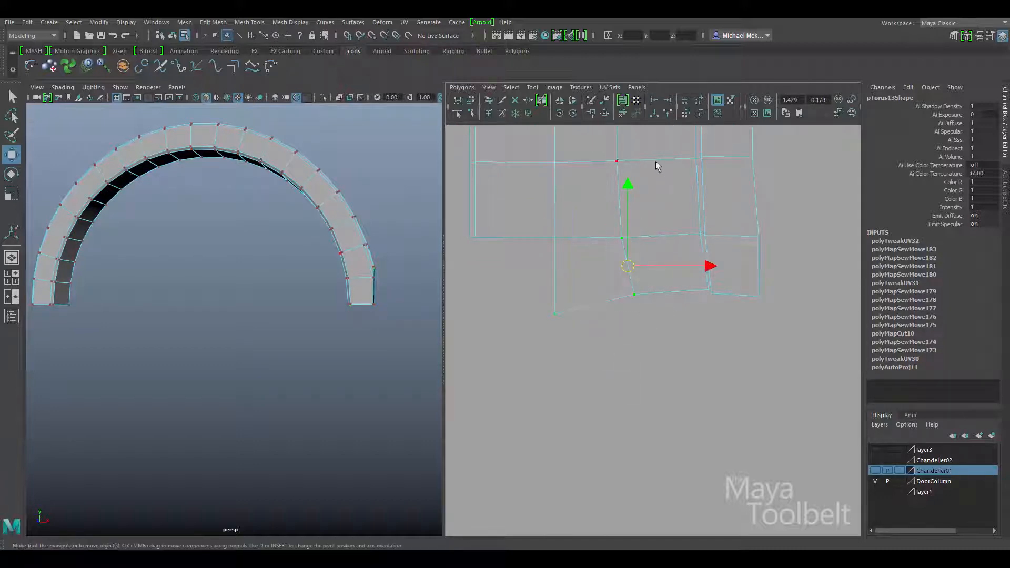
left_click(698, 239)
left_click(707, 292, "shift")
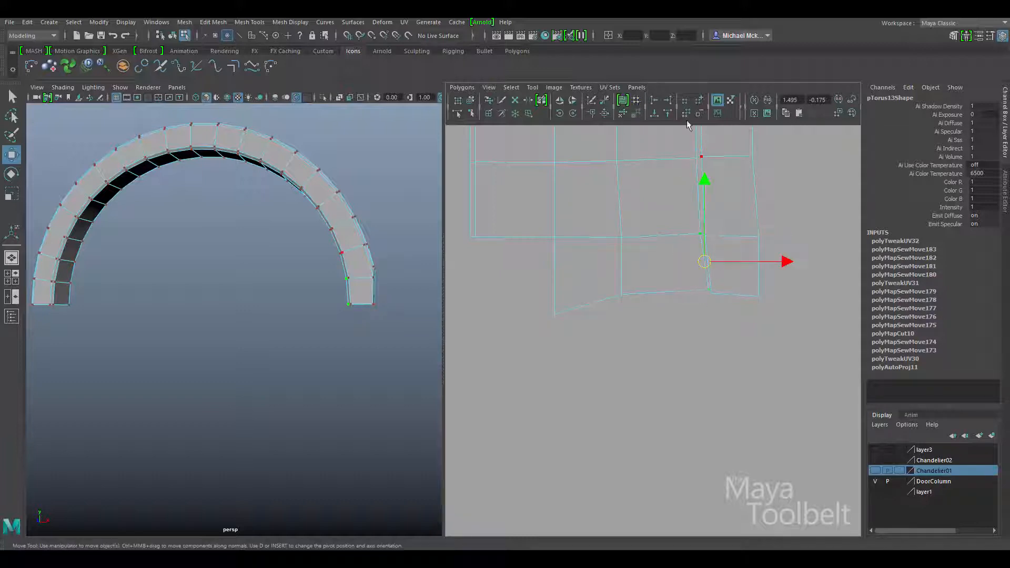
Select the full row of UVs where the strip meets the end cap and align them to minimum V
left_click(736, 220)
left_click(770, 275)
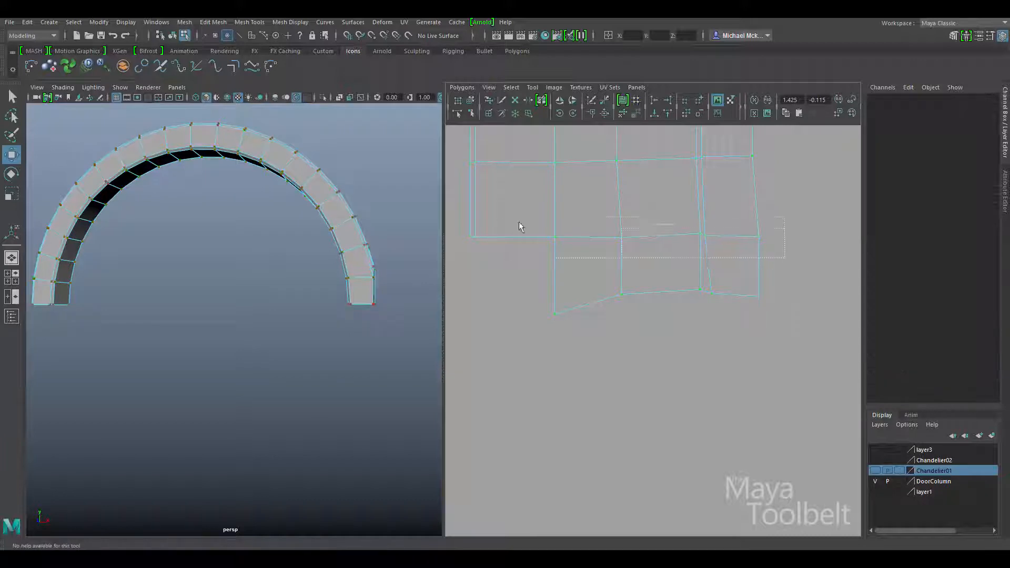
left_click_drag(519, 222, 459, 217)
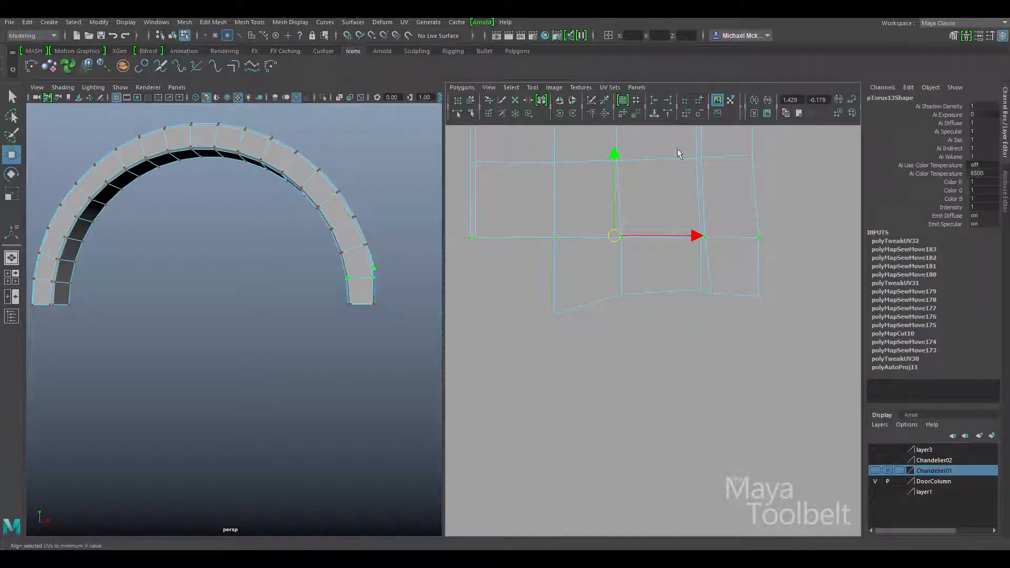
Select the end cap's bottom row of UVs and align them to minimum V
left_click_drag(565, 269, 789, 367)
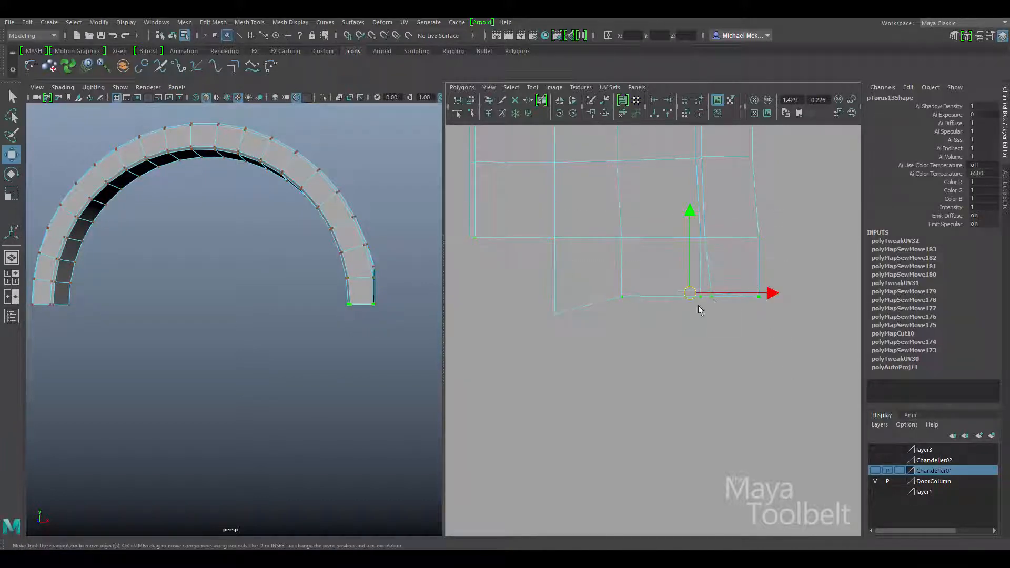
left_click_drag(538, 330, 770, 293)
key("g")
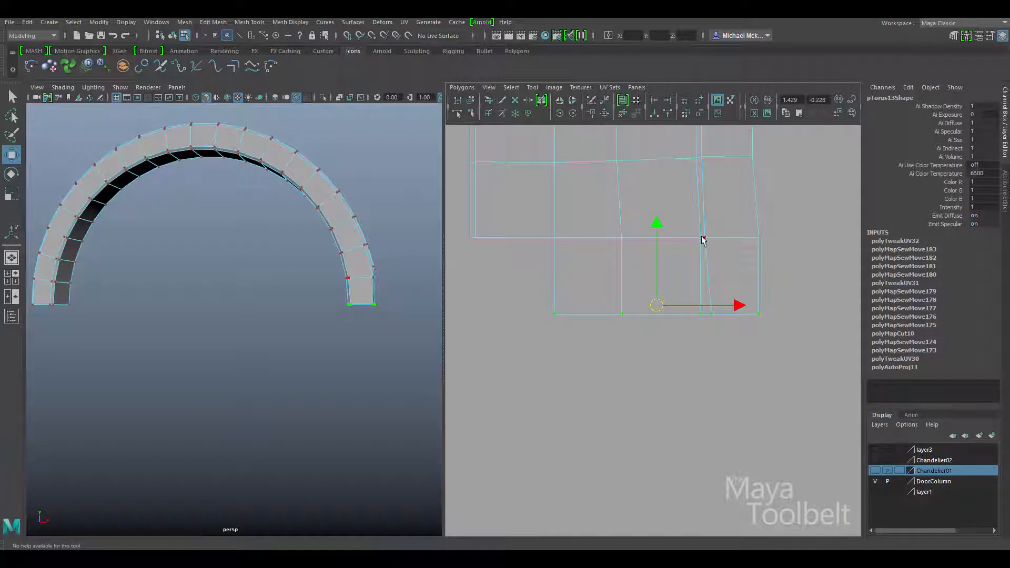
Align the strip's lower UV rows above the end cap to minimum V one by one, undoing the last row's alignment
middle_click_drag(755, 235, 825, 399, "alt")
right_click_drag(824, 399, 578, 300, "alt")
middle_click_drag(669, 295, 629, 341, "alt")
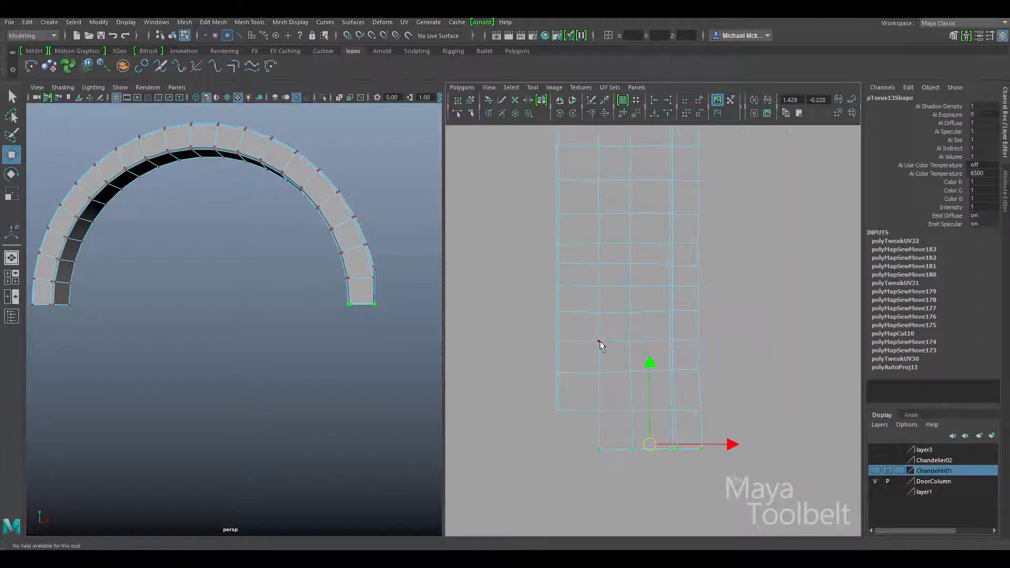
left_click_drag(637, 367, 738, 380)
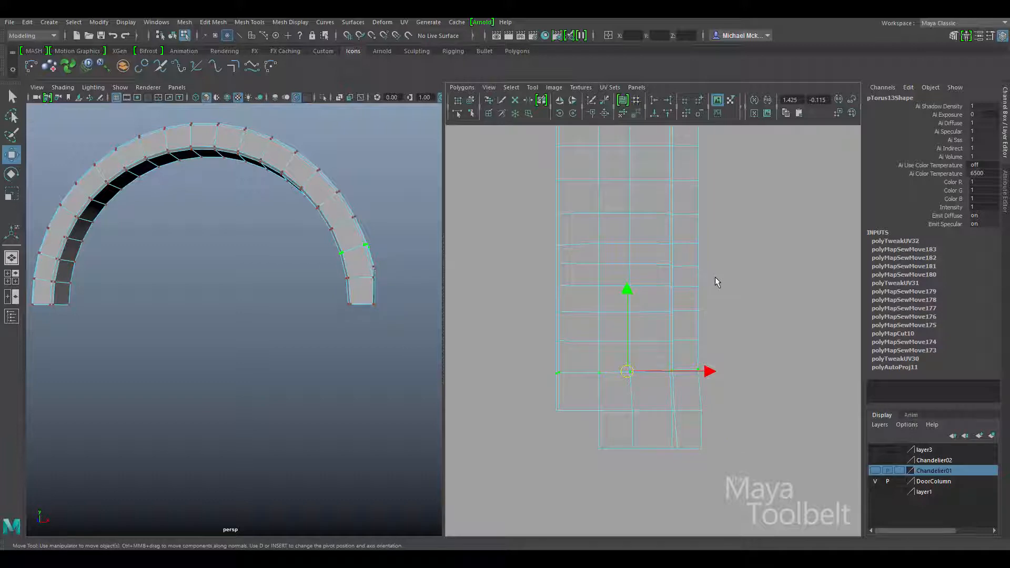
left_click_drag(721, 338, 544, 294)
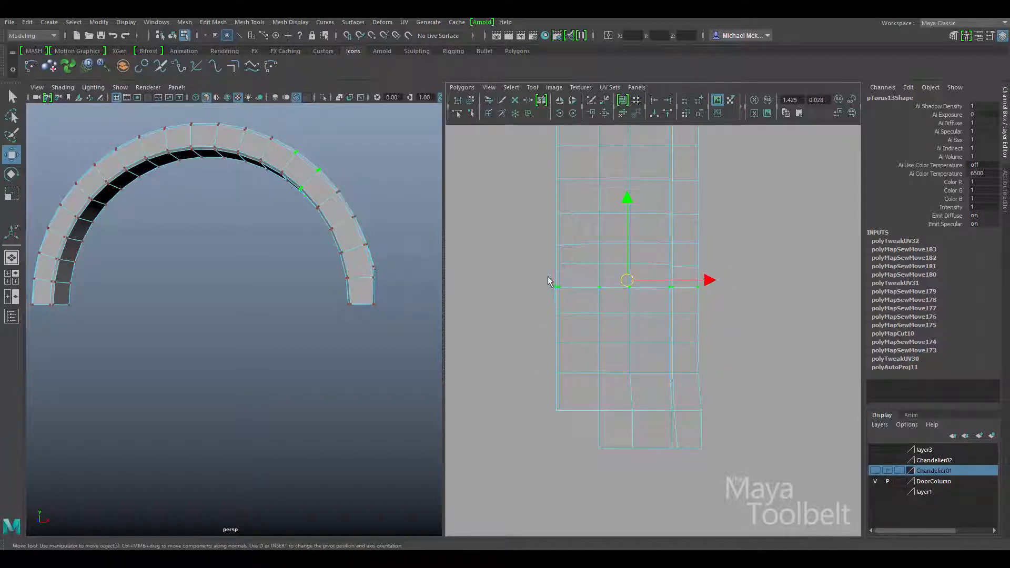
key("ctrl+z")
key("ctrl+z")
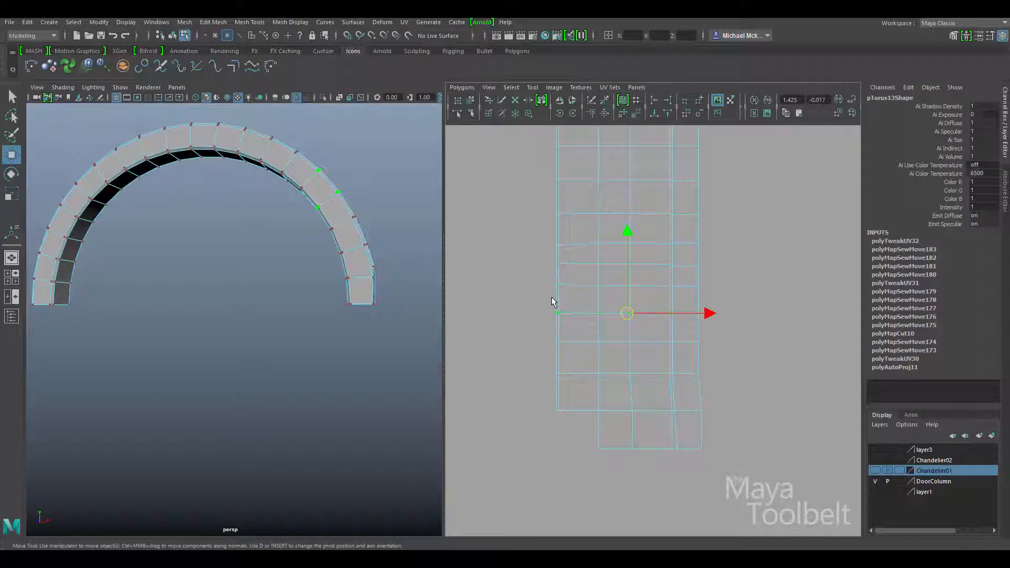
Move and sew the unsewn horizontal edge in the strip's first column beside the unevenly aligned row
left_click_drag(550, 257, 566, 290)
middle_click_drag(520, 289, 591, 315, "alt")
right_click_drag(591, 314, 1006, 443, "alt")
right_click_drag(658, 219, 660, 191)
middle_click_drag(661, 191, 673, 311, "alt")
left_click_drag(644, 267, 592, 356)
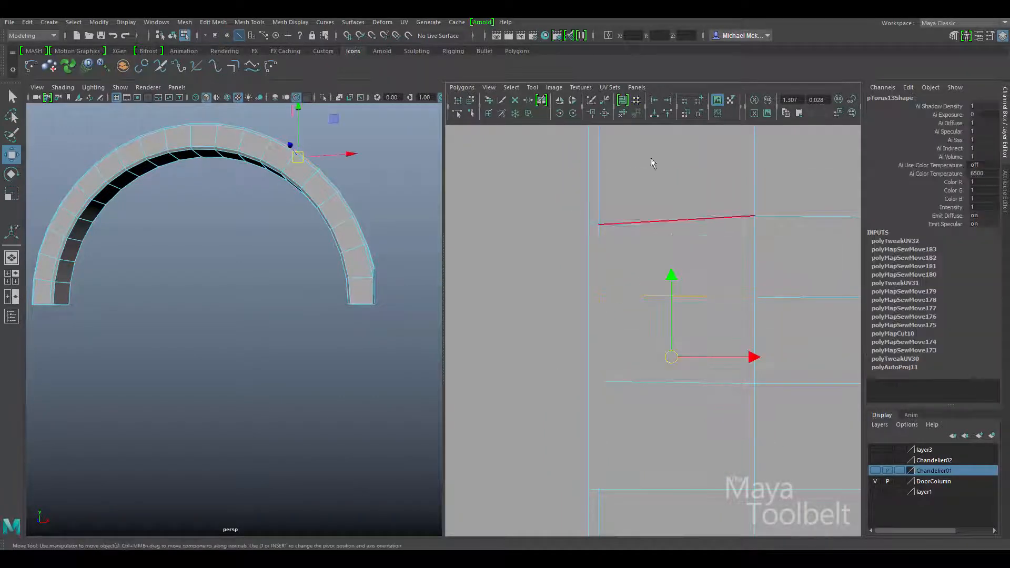
left_click(604, 113)
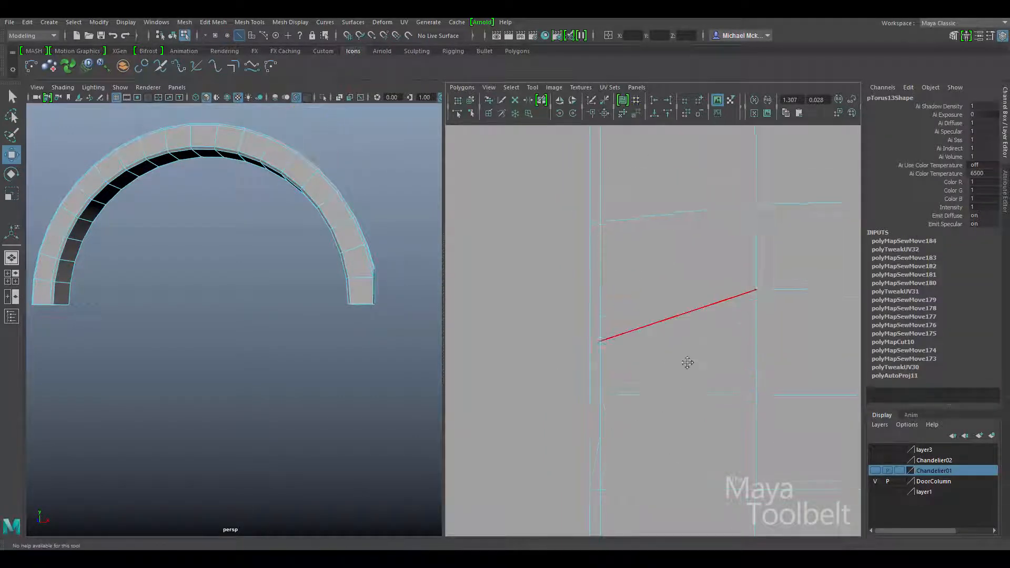
Select the edges along the strip's first column, leaving the other columns out, and move and sew them together
right_click_drag(688, 361, 657, 265, "alt")
middle_click_drag(695, 273, 674, 411, "alt")
right_click_drag(673, 411, 608, 311, "alt")
middle_click_drag(670, 328, 640, 321, "alt")
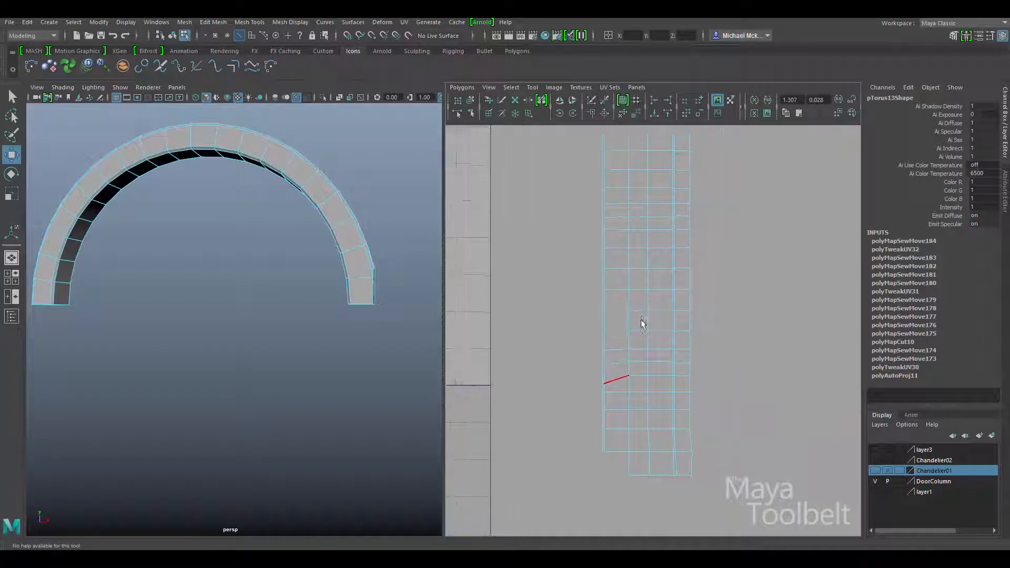
right_click_drag(645, 329, 620, 290, "alt")
middle_click_drag(620, 290, 624, 308, "alt")
right_click_drag(634, 262, 708, 197, "alt")
middle_click_drag(708, 199, 711, 241, "alt")
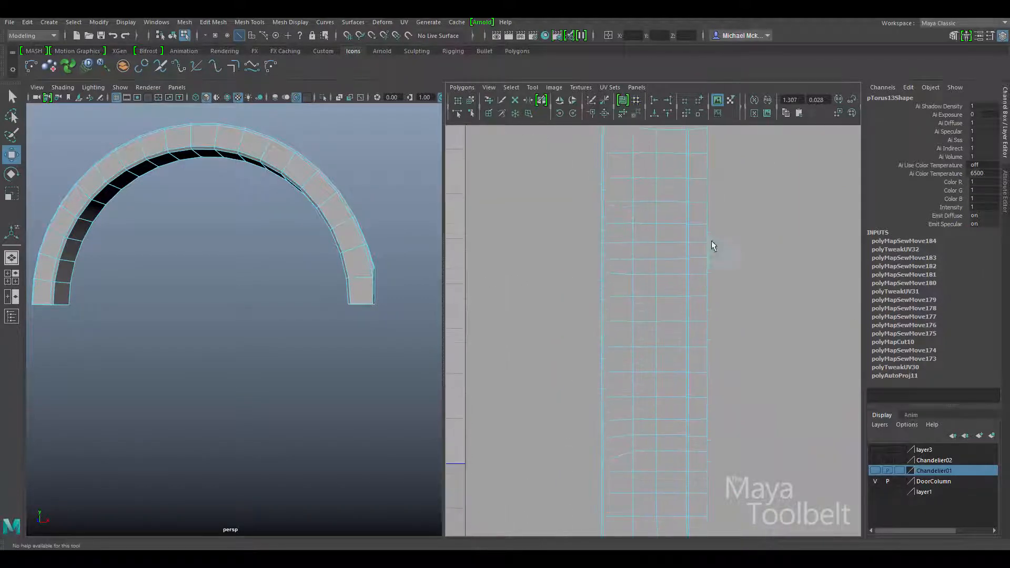
right_click_drag(711, 240, 692, 231, "alt")
left_click_drag(624, 166, 615, 391)
left_click_drag(617, 507, 616, 508)
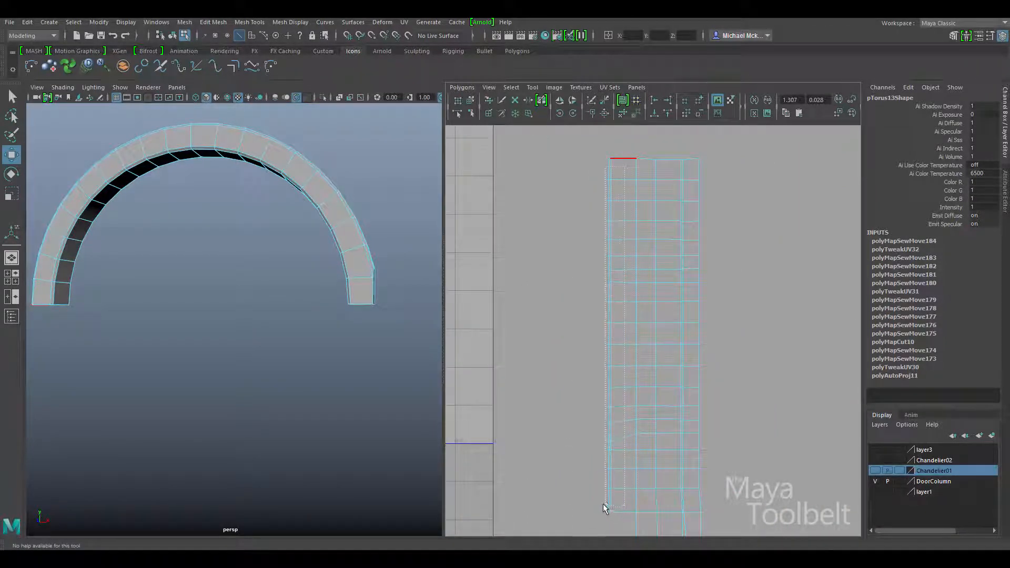
left_click_drag(729, 153, 670, 527, "ctrl")
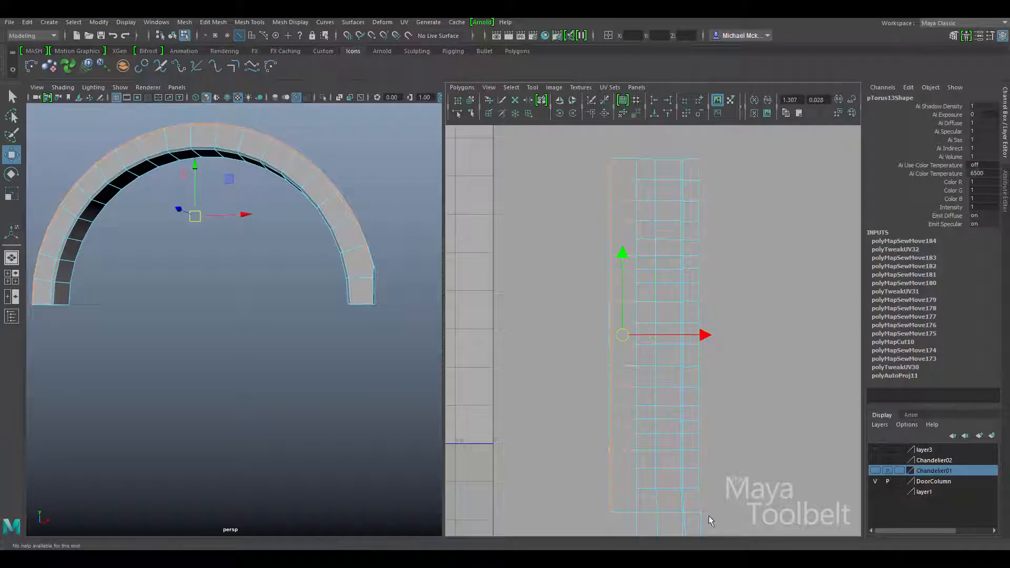
left_click(605, 113)
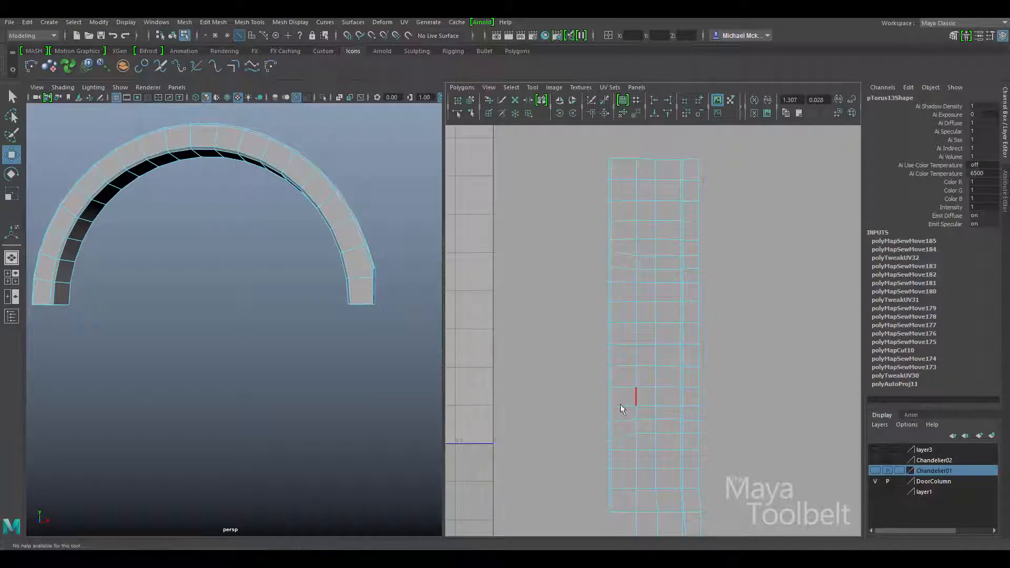
Align the uneven UV rows in the strip's lower half to maximum V, one row at a time
middle_click_drag(617, 457, 624, 352, "alt")
right_click_drag(624, 351, 747, 421, "alt")
middle_click_drag(619, 407, 594, 344, "alt")
right_click_drag(568, 314, 610, 308)
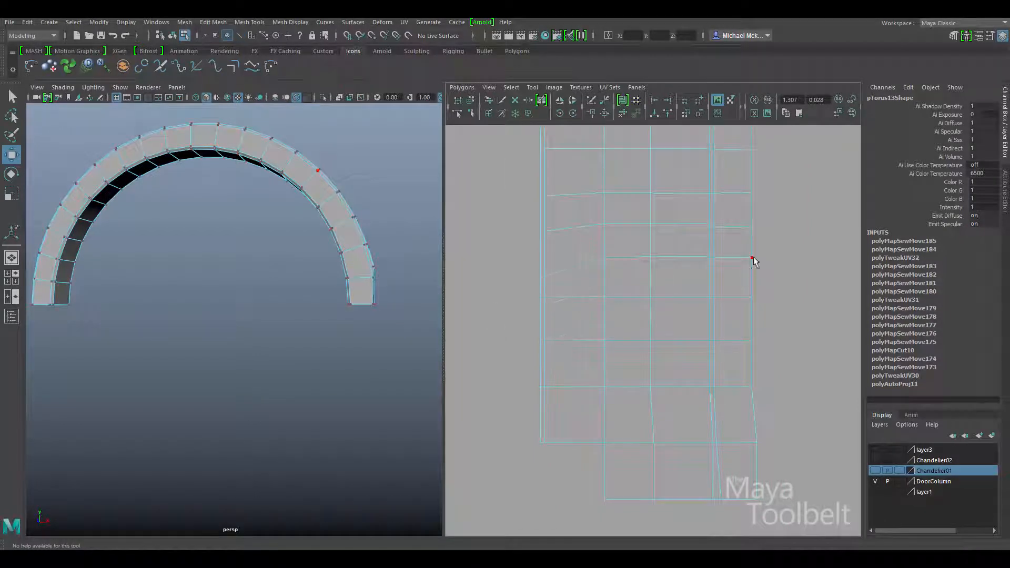
left_click_drag(564, 282, 536, 281)
left_click(667, 114)
left_click_drag(535, 220, 788, 242)
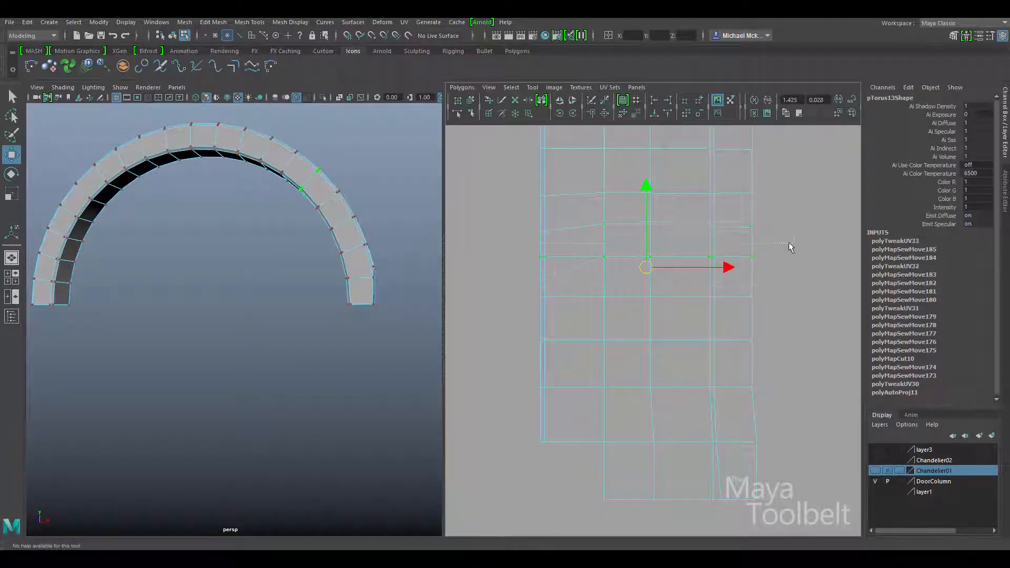
key("g")
left_click_drag(777, 208, 522, 169)
key("g")
middle_click_drag(494, 171, 484, 247, "alt")
key("g")
left_click_drag(483, 247, 526, 155)
middle_click_drag(627, 151, 634, 254, "alt")
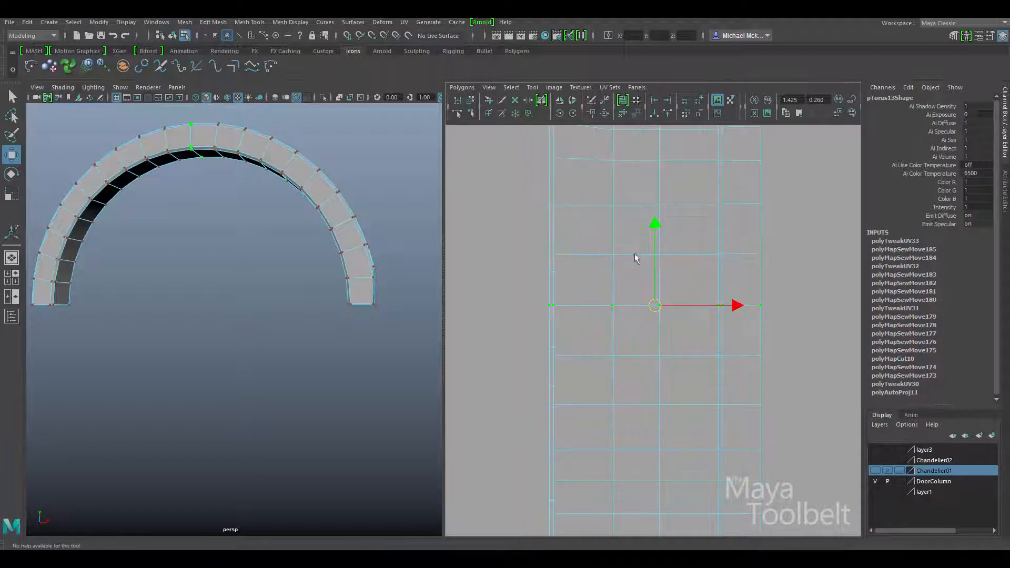
Continue aligning the UV rows to maximum V through the strip's middle and upper part
left_click_drag(529, 273, 777, 232)
key("g")
left_click_drag(777, 218, 537, 171)
middle_click_drag(545, 149, 518, 320, "alt")
left_click_drag(513, 344, 514, 284)
left_click_drag(514, 279, 759, 252)
right_click_drag(763, 273, 737, 295, "alt")
middle_click_drag(737, 294, 740, 351, "alt")
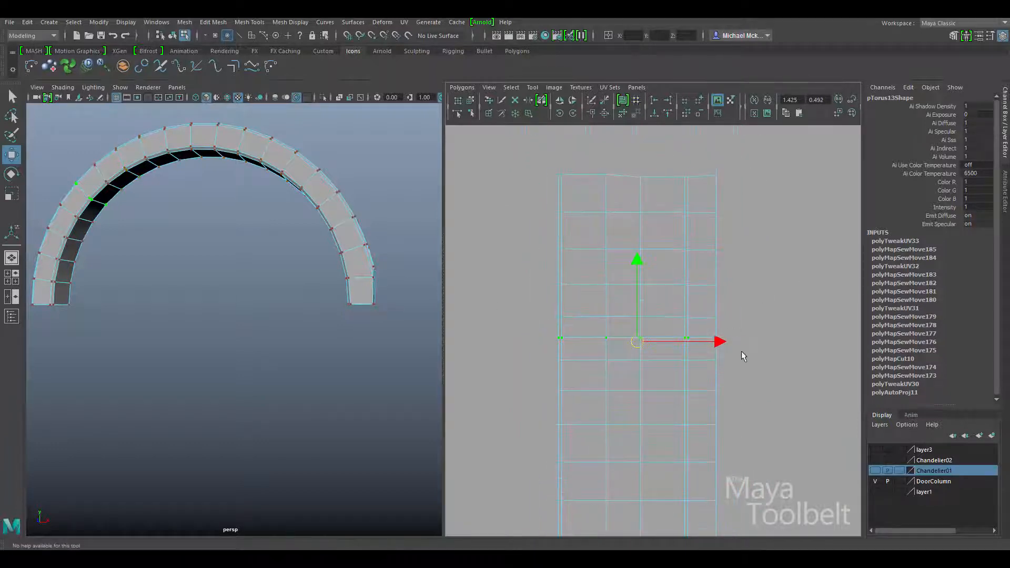
Align the remaining upper UV rows, including the strip's top edge, to maximum V
left_click_drag(740, 351, 534, 150)
left_click_drag(639, 173, 638, 167)
left_click_drag(538, 320, 752, 152)
left_click_drag(638, 161, 638, 147)
key("g")
left_click_drag(747, 310, 749, 252)
key("g")
key("g")
left_click_drag(749, 242, 749, 205)
Straighten the UV columns where the strip's lower end meets the end cap by aligning each column to minimum U
right_click_drag(749, 294, 640, 402, "alt")
middle_click_drag(640, 402, 644, 210, "alt")
right_click_drag(663, 294, 845, 420, "alt")
left_click_drag(634, 241, 584, 208)
left_click_drag(580, 266, 583, 368, "shift")
left_click(655, 102)
left_click_drag(632, 208, 580, 360, "shift")
left_click(655, 102)
left_click_drag(638, 164, 710, 373)
left_click(656, 102)
middle_click_drag(570, 297, 671, 332, "alt")
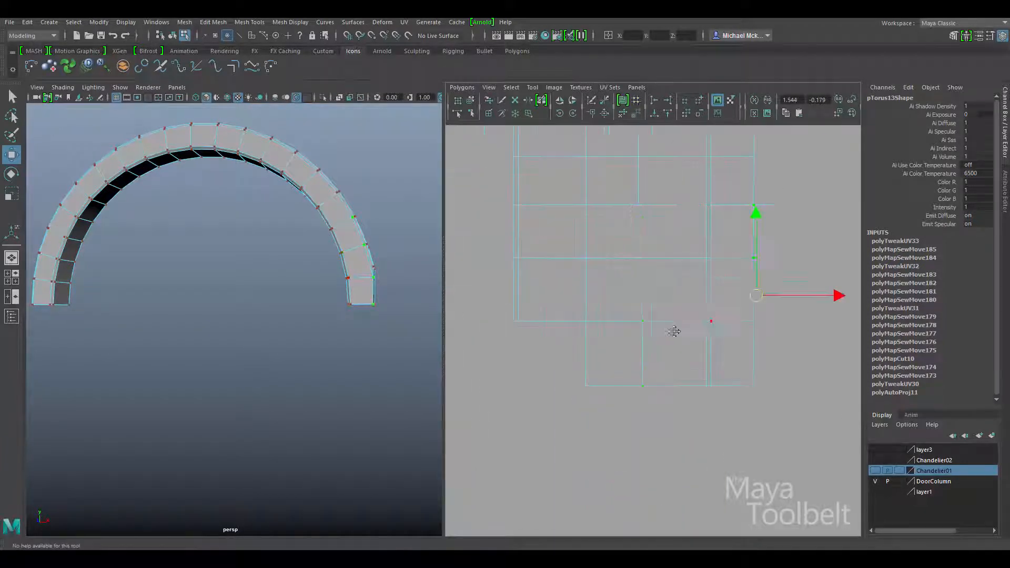
left_click_drag(663, 406, 624, 200)
left_click(655, 103)
Select the UVs along the strip's full outer edge on the end cap's side to check the finished shell
right_click_drag(707, 265, 680, 331, "alt")
middle_click_drag(681, 331, 689, 410, "alt")
right_click_drag(689, 410, 541, 216, "alt")
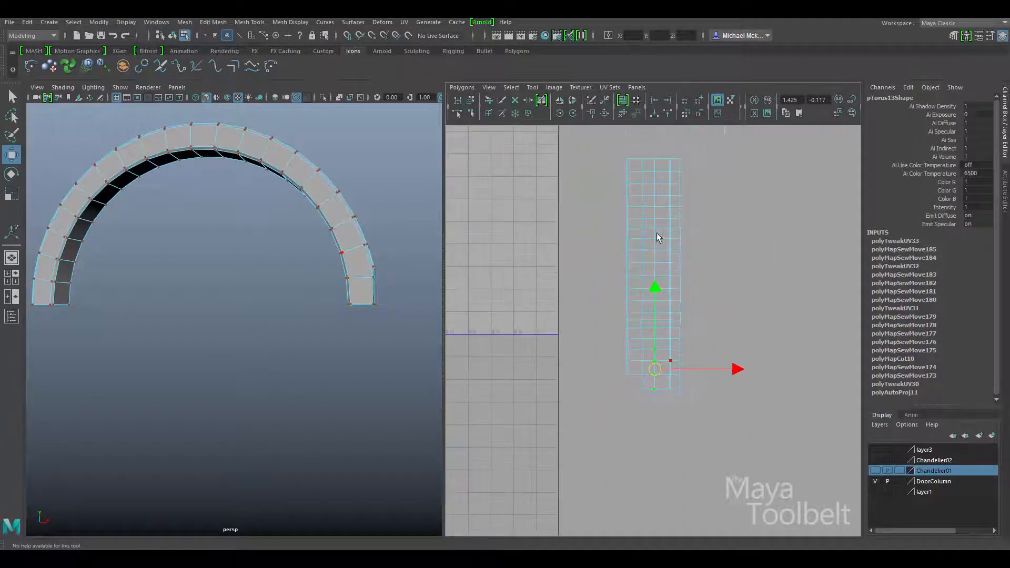
middle_click_drag(656, 233, 661, 245, "alt")
right_click_drag(666, 245, 692, 223)
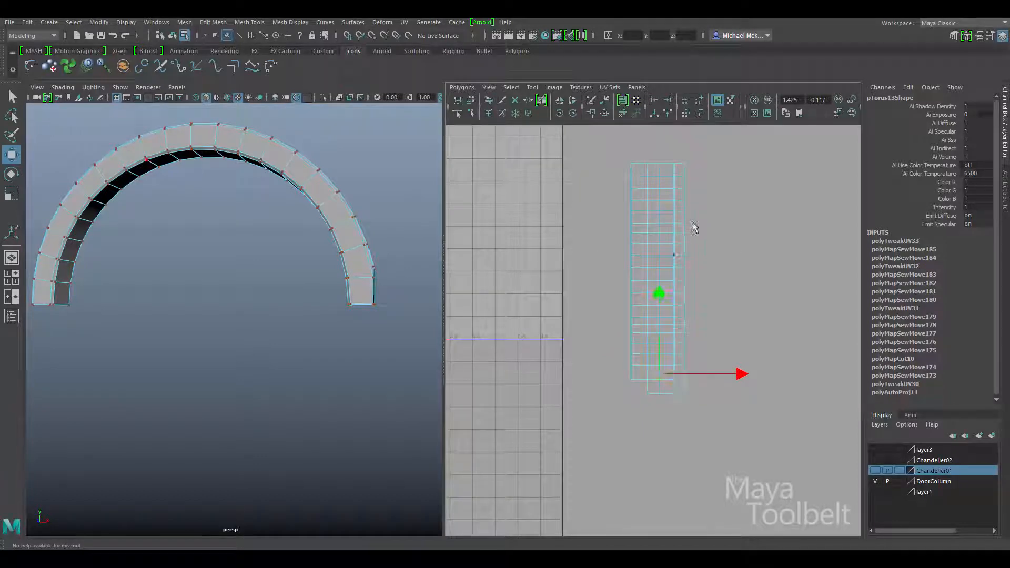
right_click_drag(674, 256, 690, 254)
left_click_drag(724, 374, 680, 424)
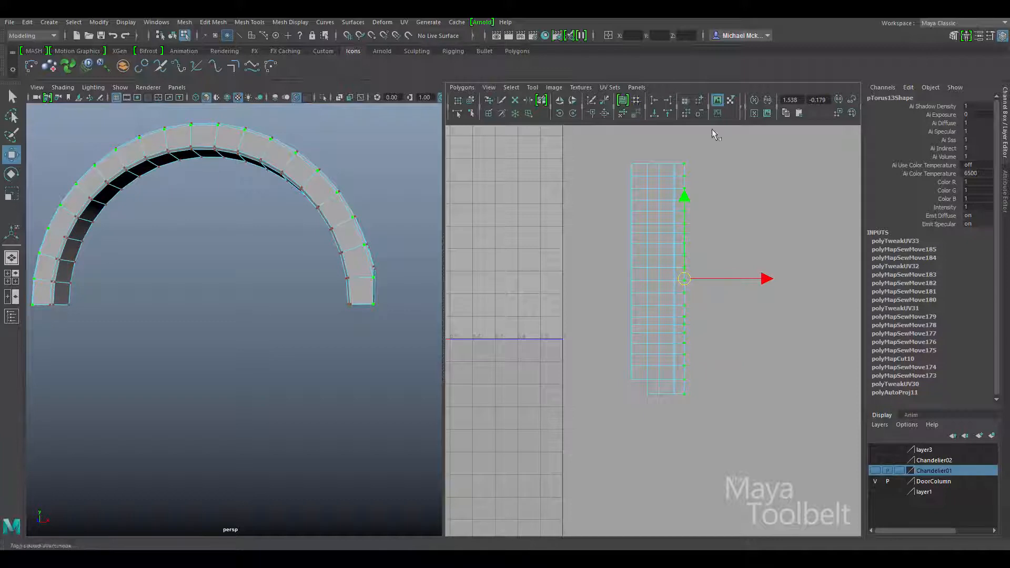
Assign the existing checker material to the arch and bring the rest of the building back into view
left_click_drag(227, 276, 316, 299, "alt")
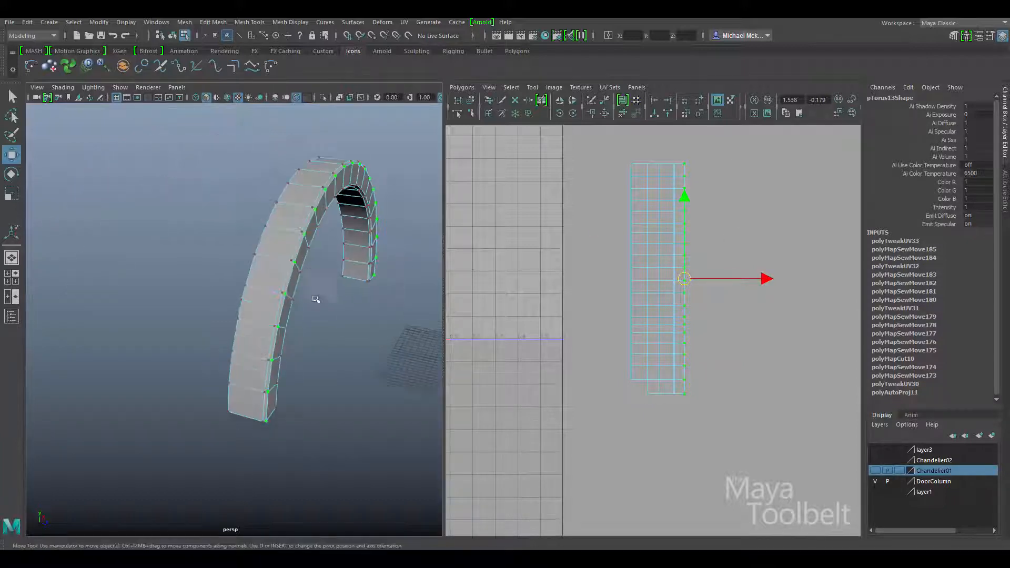
right_click_drag(301, 195, 371, 484)
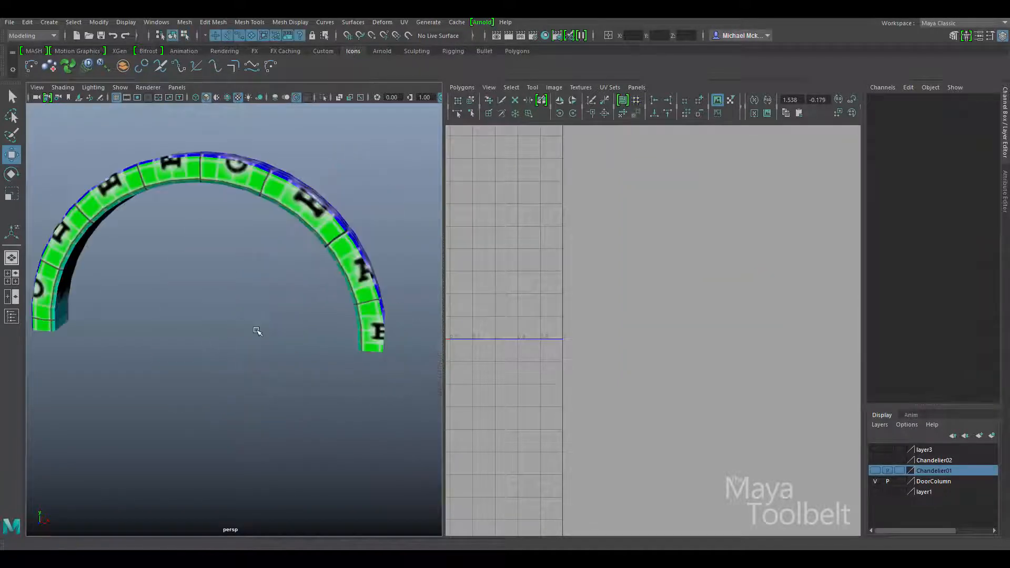
left_click_drag(257, 331, 267, 320, "alt")
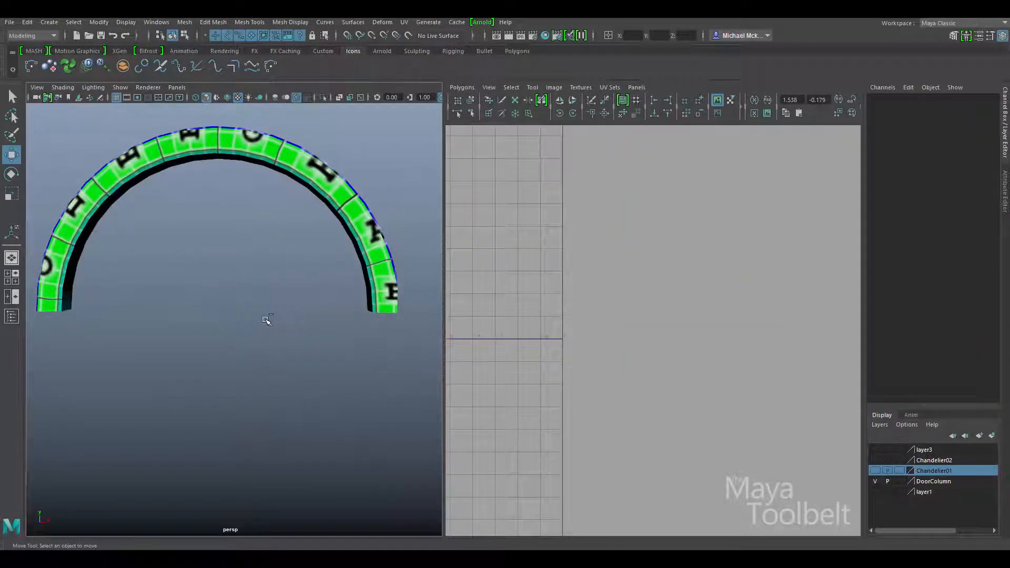
key("ctrl+1")
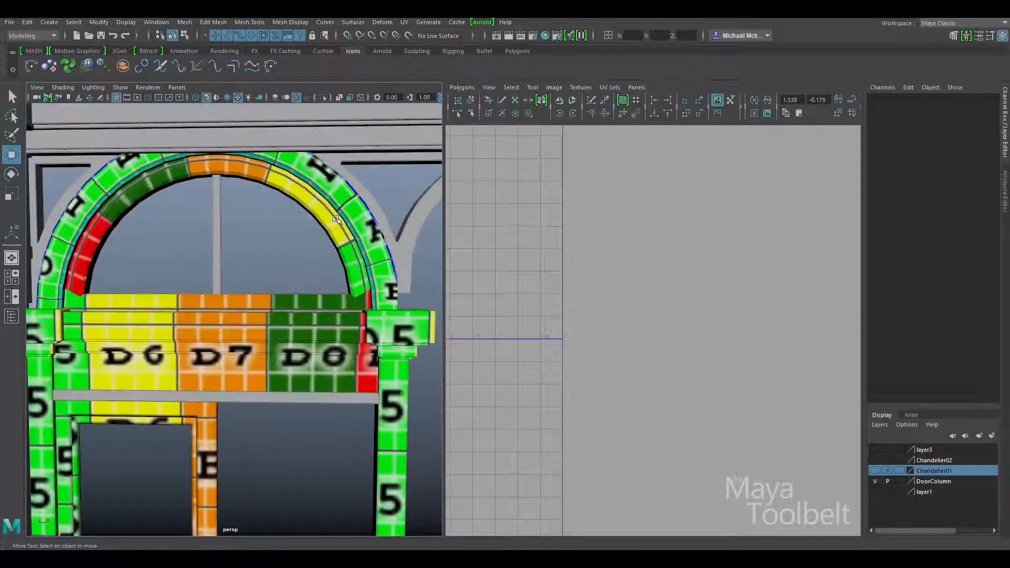
Rotate the arch's whole UV shell 90° counterclockwise and move it over the B and C rows of the checker texture
left_click(336, 218)
scroll(667, 295, "down", 2)
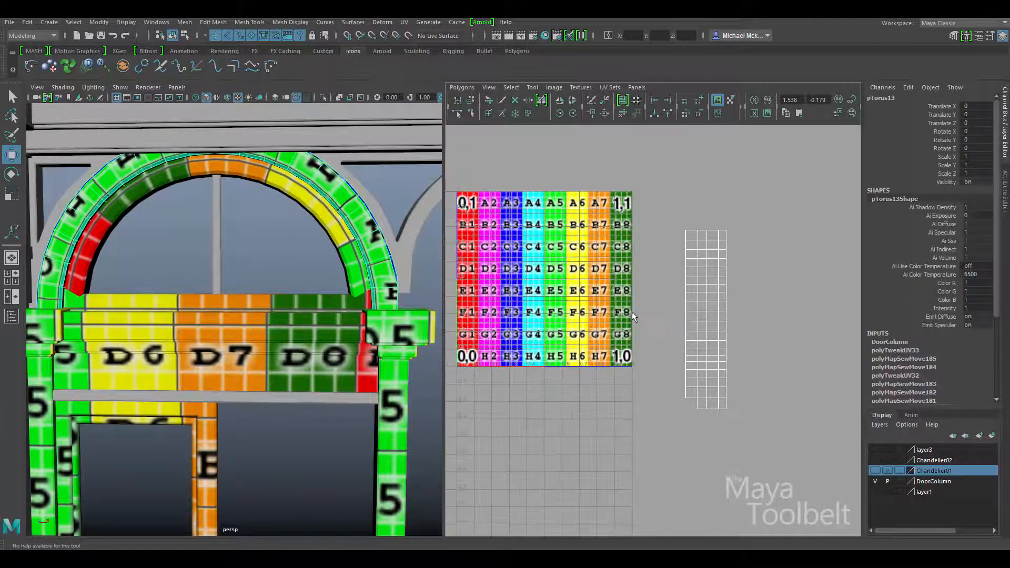
right_click_drag(674, 276, 706, 273)
left_click_drag(673, 190, 775, 466)
left_click(558, 112)
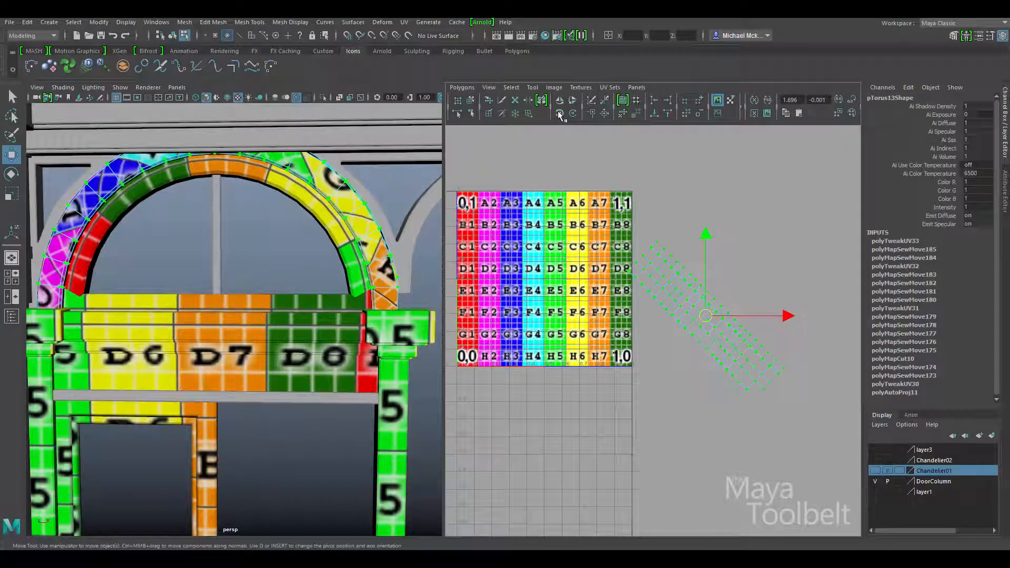
left_click_drag(708, 318, 577, 242)
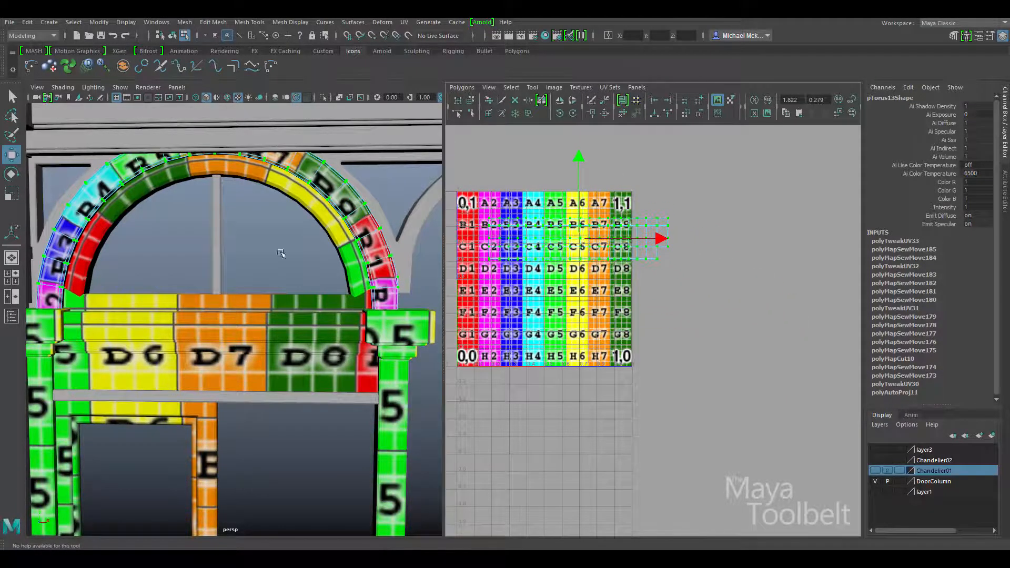
Select the inner arch frame together with the outer arch and hide all unselected objects
middle_click_drag(257, 247, 332, 308, "alt")
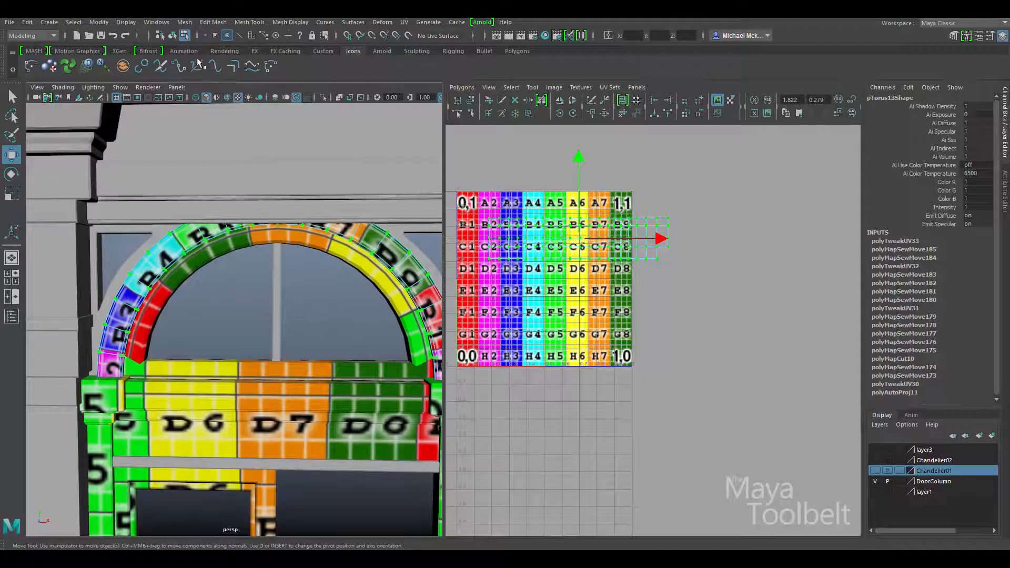
key("F8")
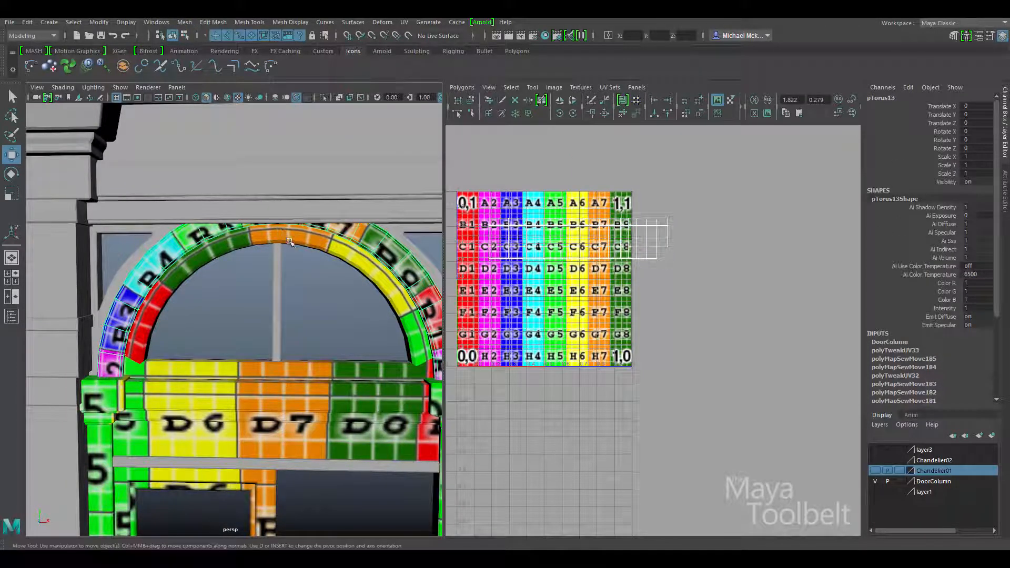
left_click(289, 241)
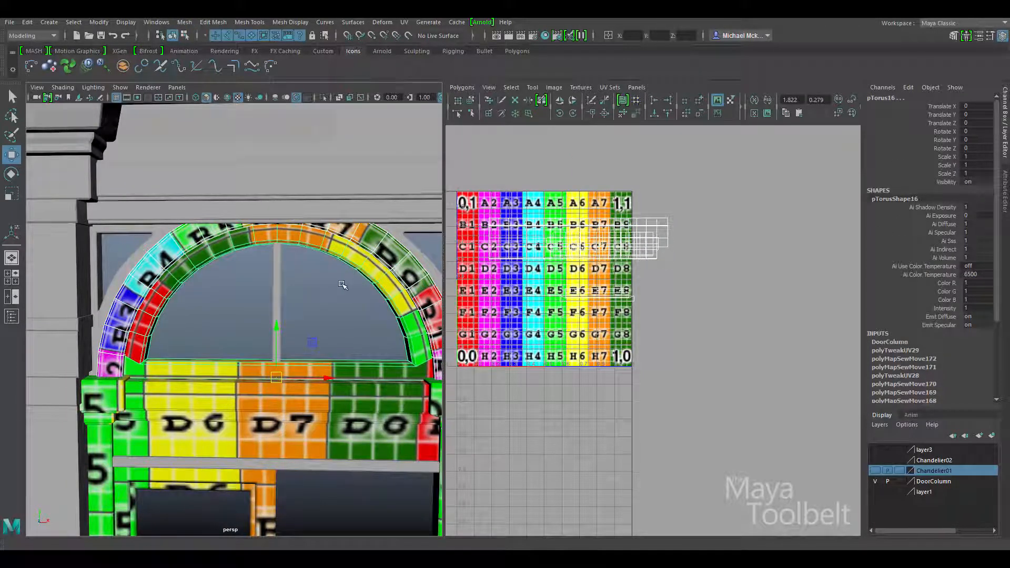
key("alt+h")
mouse_move(352, 291)
left_mouse_down("alt")
mouse_move(336, 287)
mouse_move(353, 283)
left_mouse_up("alt")
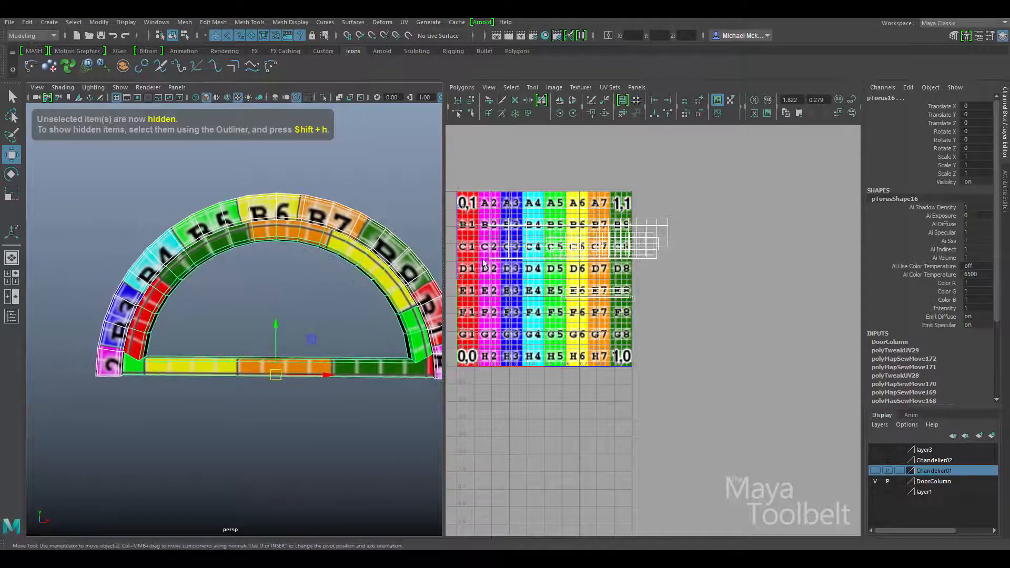
Select all UVs of the outer arch and shift its shell horizontally towards the higher-numbered columns of the checker texture
left_click(372, 223)
right_click_drag(593, 212, 636, 212)
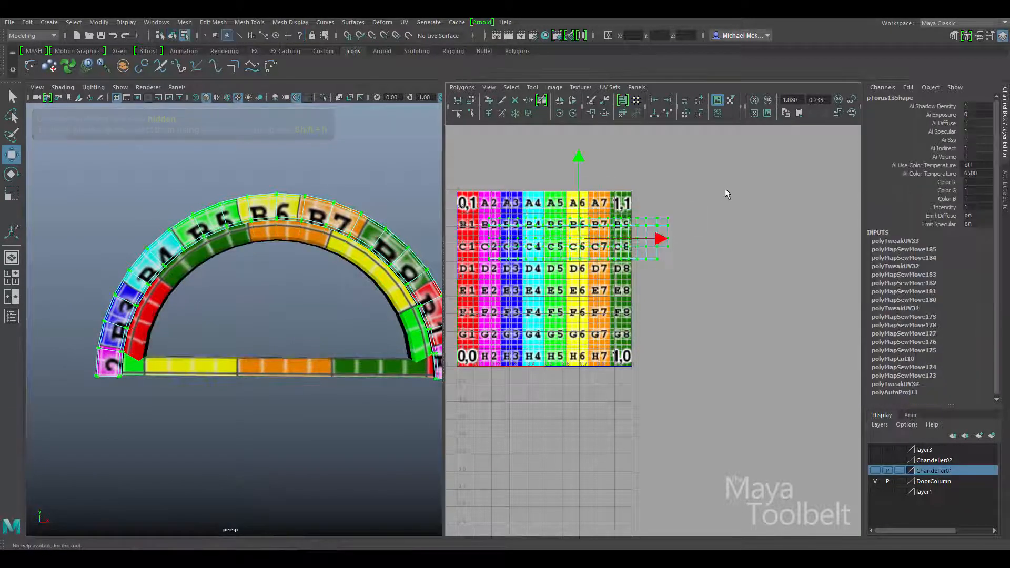
left_click_drag(725, 188, 402, 308)
middle_click_drag(647, 257, 702, 297, "alt")
scroll(702, 298, "up", 3)
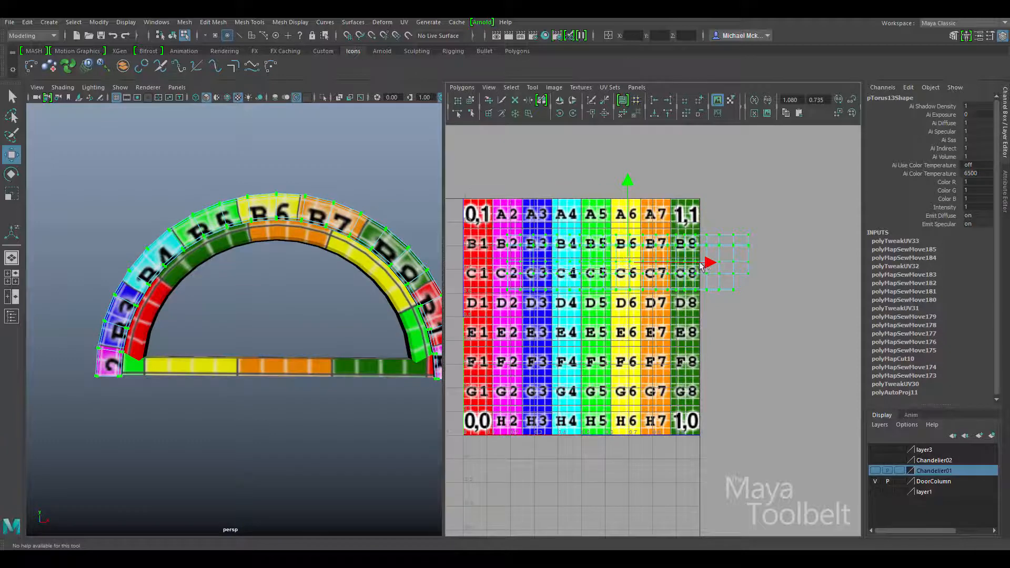
left_click_drag(703, 265, 722, 289)
Scale the arch's UV shell down and nudge it horizontally until its checker squares match those of the inner arch frame
key("r")
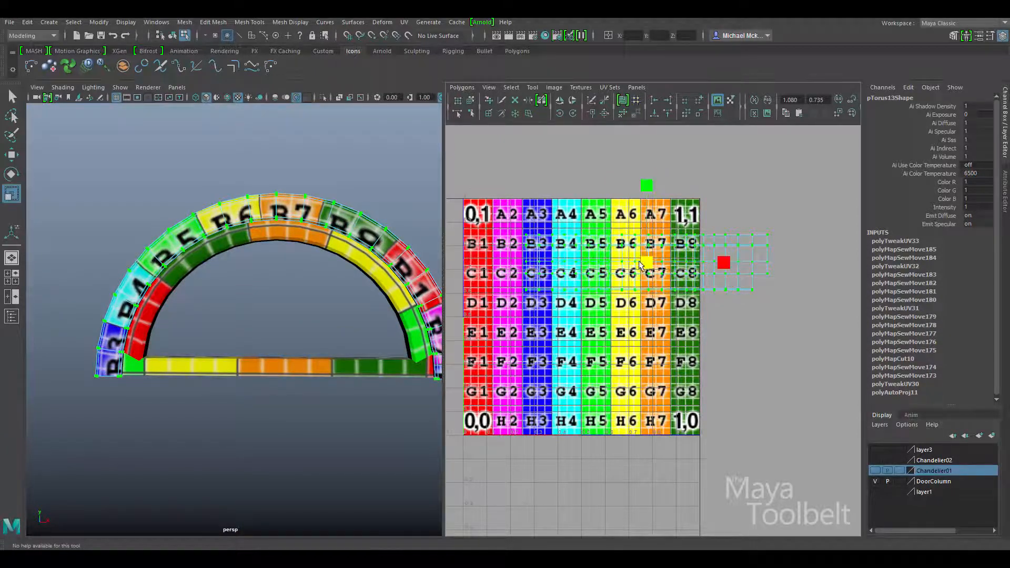
left_click_drag(652, 267, 629, 280)
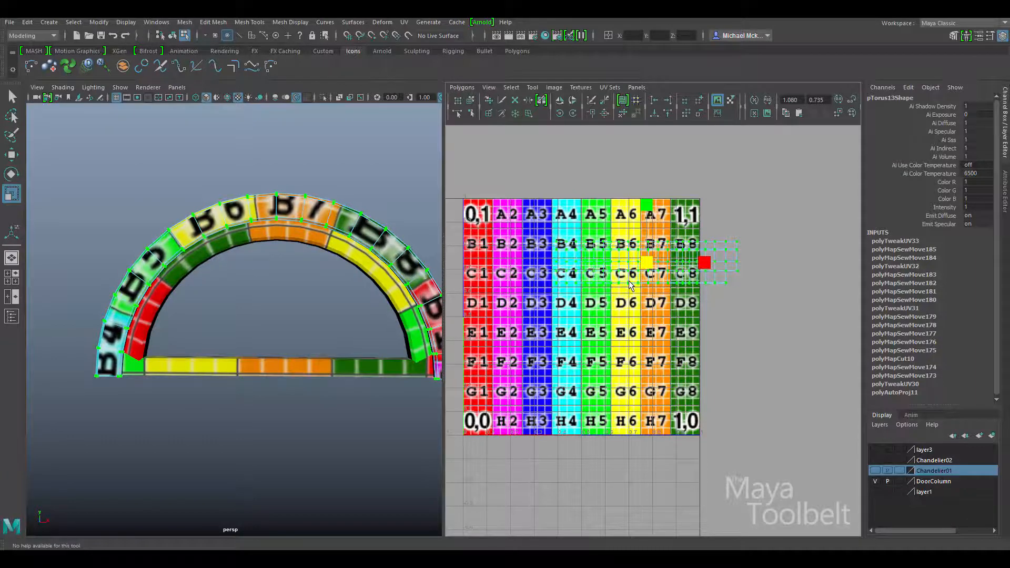
key("w")
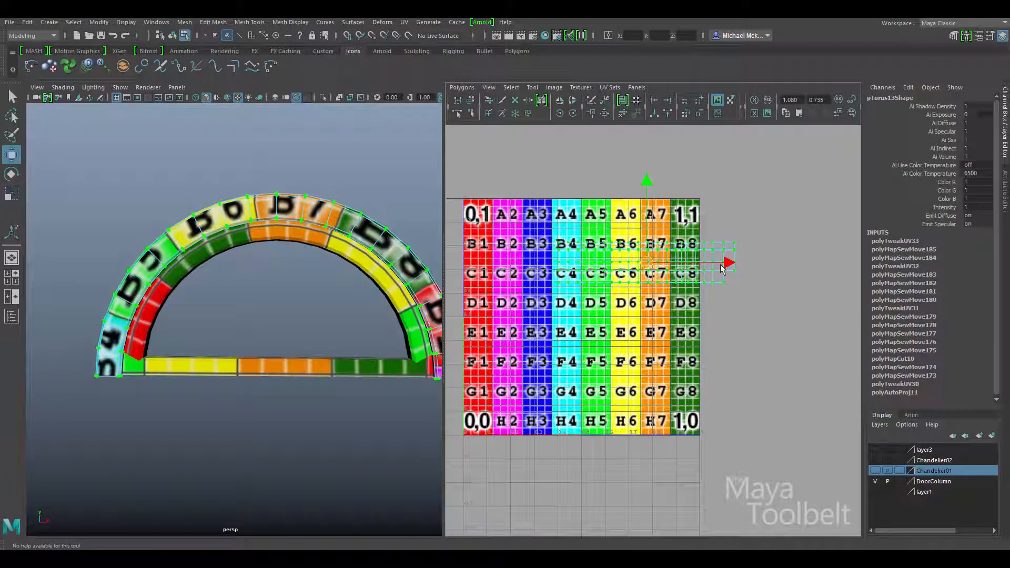
mouse_move(719, 266)
left_mouse_down()
mouse_move(742, 279)
mouse_move(730, 280)
left_mouse_up()
key("r")
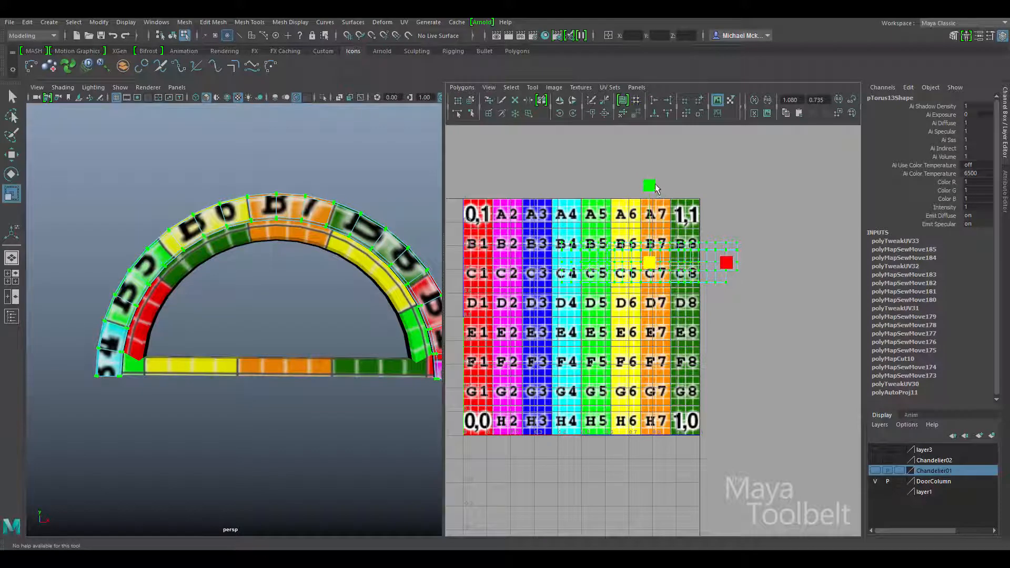
mouse_move(650, 180)
left_mouse_down()
mouse_move(649, 172)
mouse_move(650, 182)
left_mouse_up()
left_click_drag(725, 265, 725, 264)
Move the arch's UV shell just above the texture tile and slide it until G7 sits near the arch's crown
key("w")
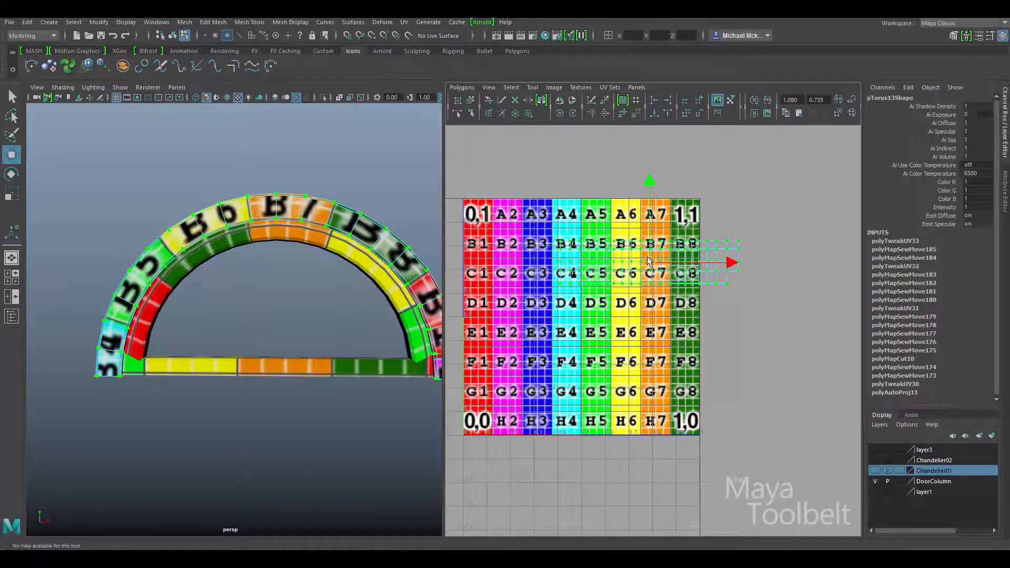
left_click_drag(648, 261, 623, 173)
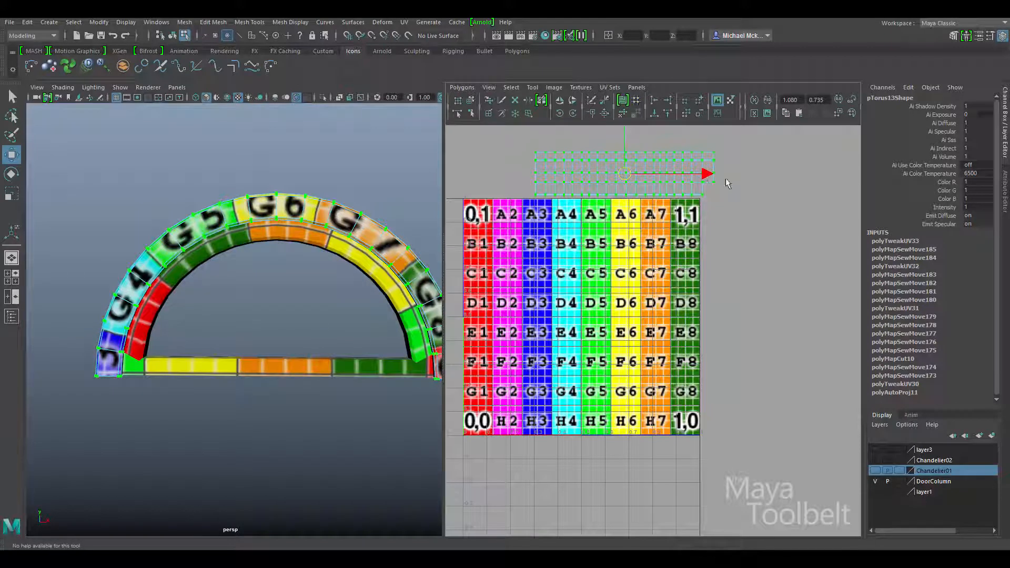
left_click_drag(710, 177, 732, 177)
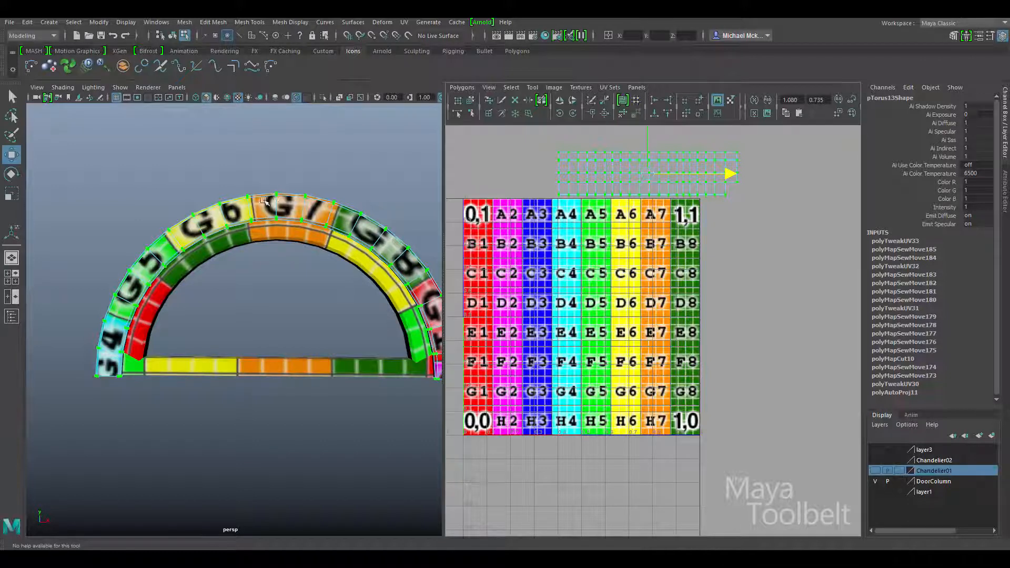
Stretch the 1,1-side end of the arch's UV shell by shifting its last columns of UVs slightly outward in two passes
middle_click_drag(694, 254, 663, 332, "alt")
right_click_drag(662, 333, 897, 385, "alt")
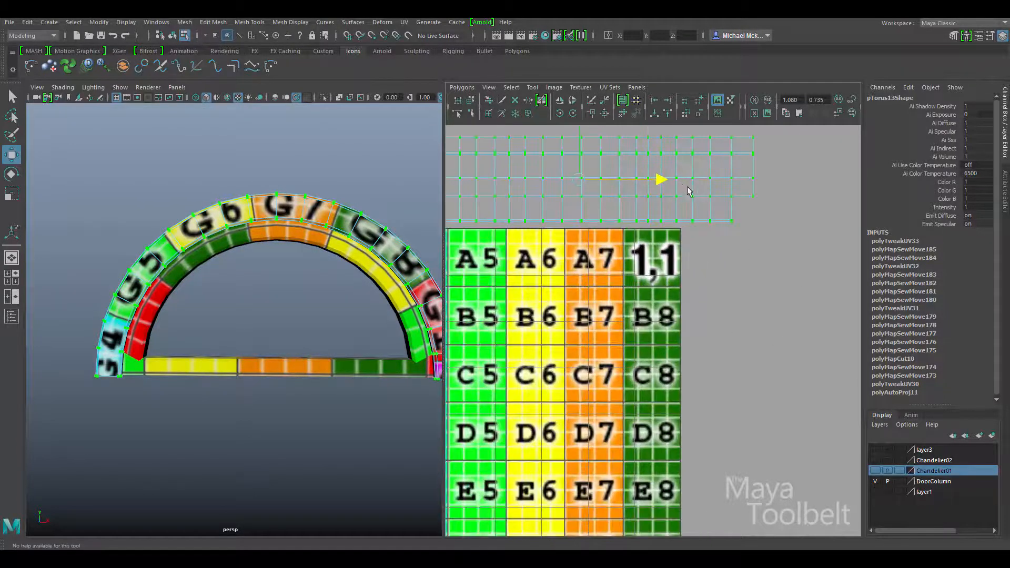
middle_click_drag(688, 192, 703, 282, "alt")
left_click_drag(657, 221, 773, 315)
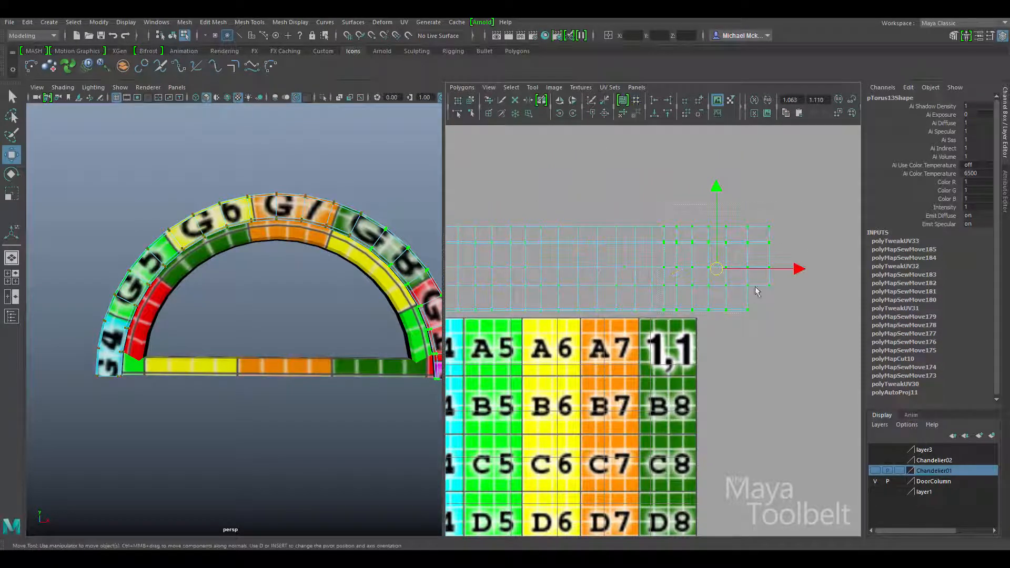
left_click_drag(797, 269, 801, 269)
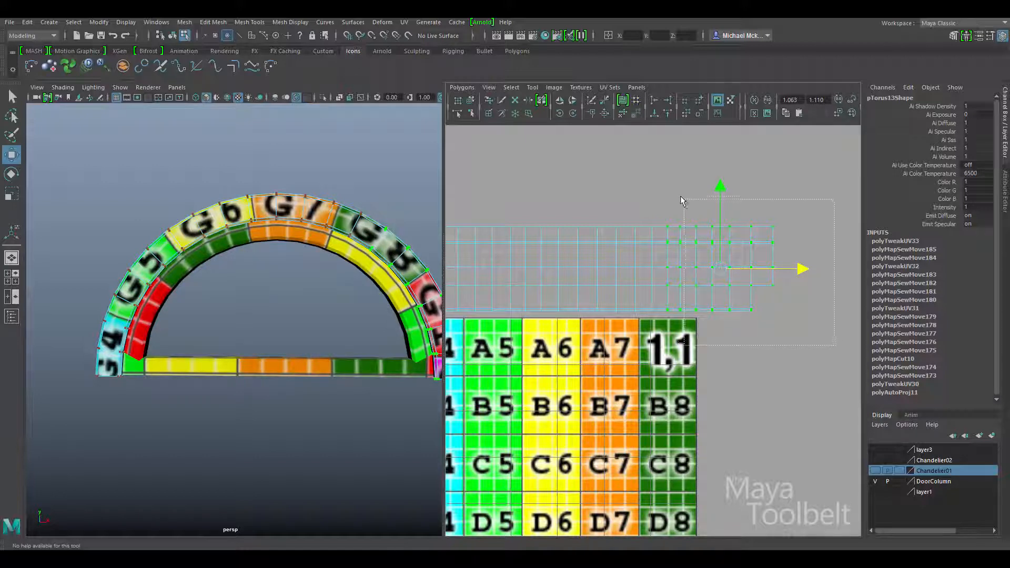
left_click_drag(834, 346, 680, 199)
left_click_drag(799, 274, 812, 270)
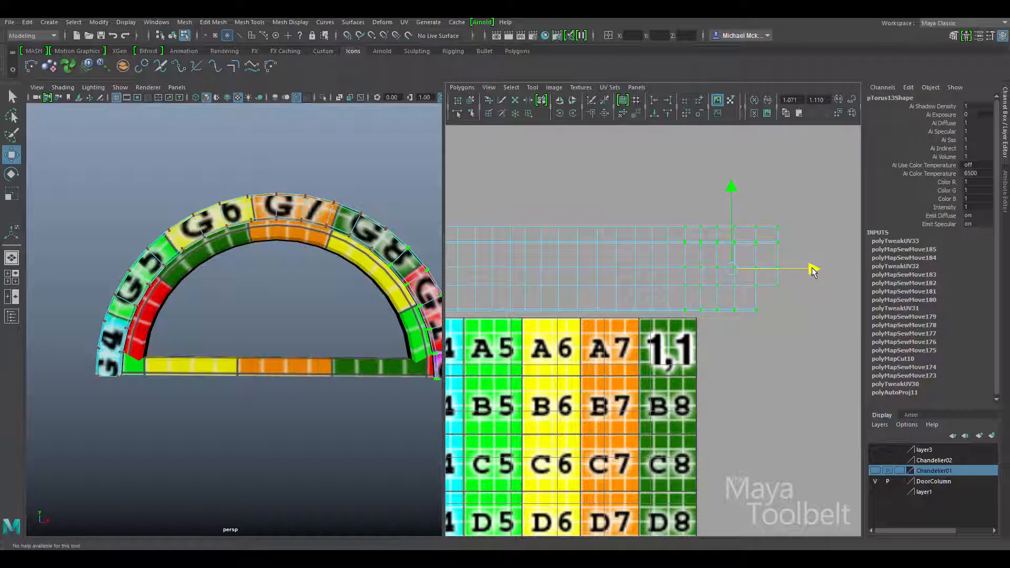
Return to object selection and bring the rest of the building back into view around the arch
middle_click_drag(695, 254, 770, 272, "alt")
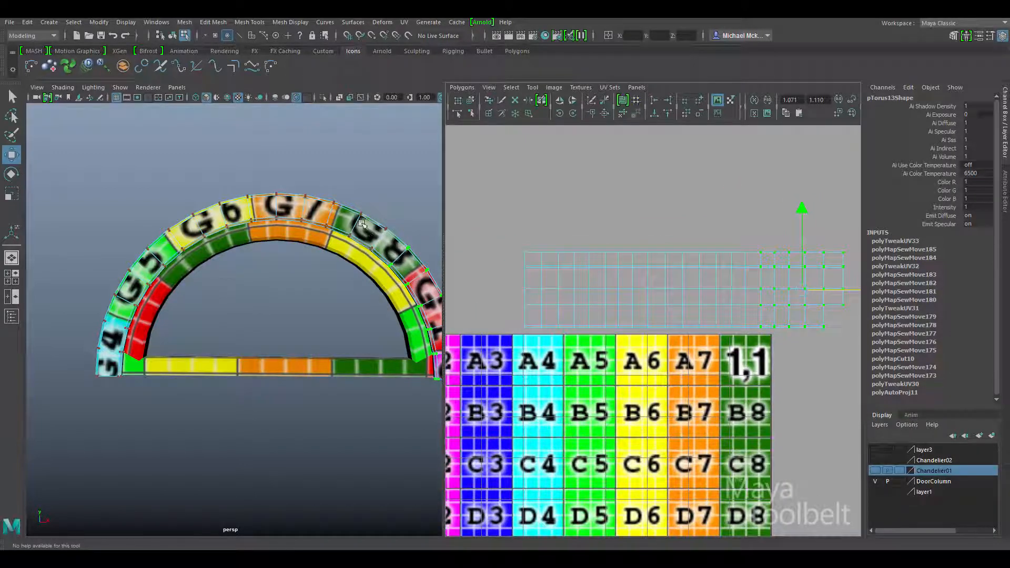
middle_click_drag(659, 277, 681, 241, "alt")
scroll(676, 248, "down", 4)
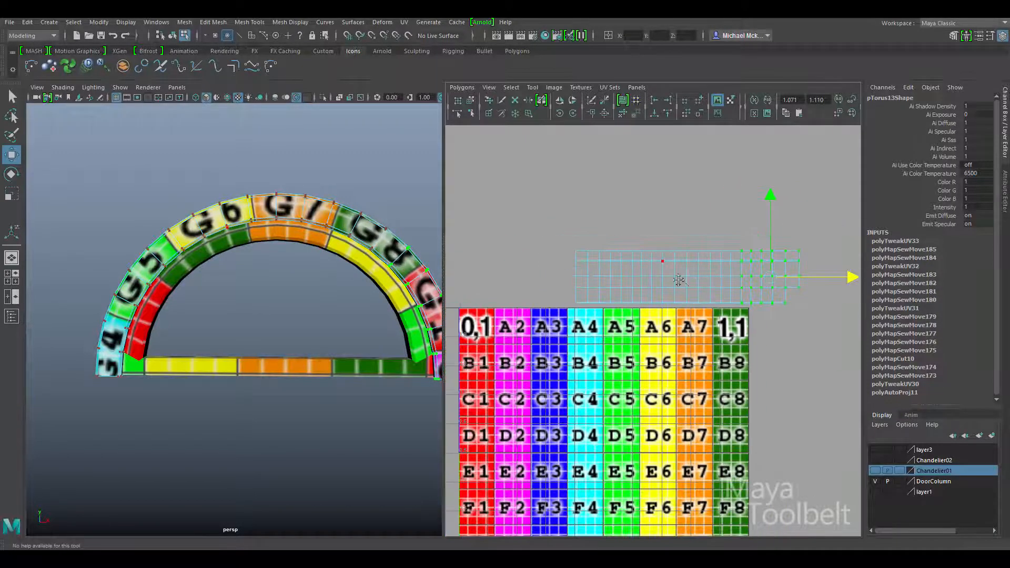
middle_click_drag(678, 278, 594, 236, "alt")
left_click(172, 36)
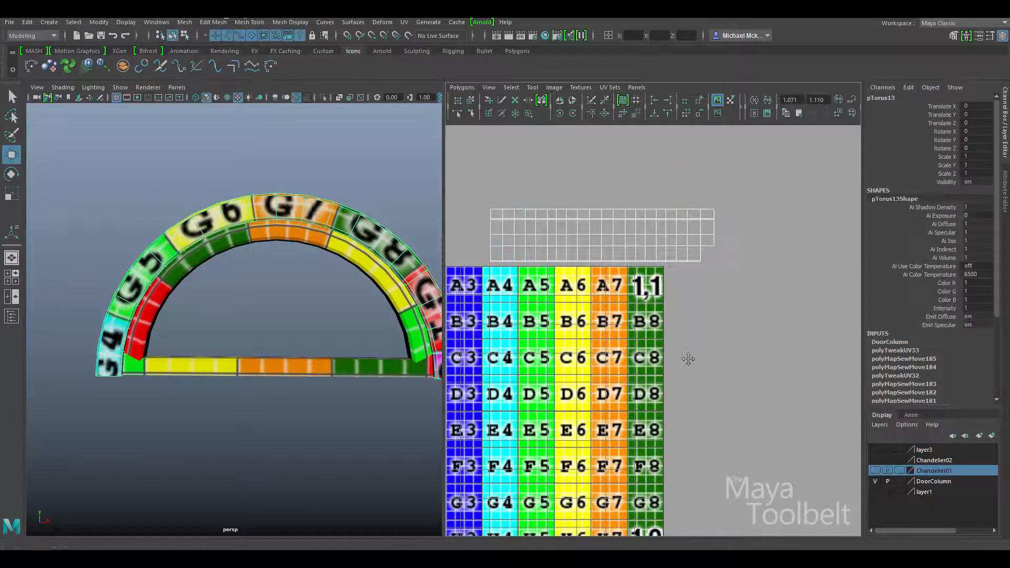
middle_click_drag(688, 357, 706, 307, "alt")
scroll(706, 307, "down", 2)
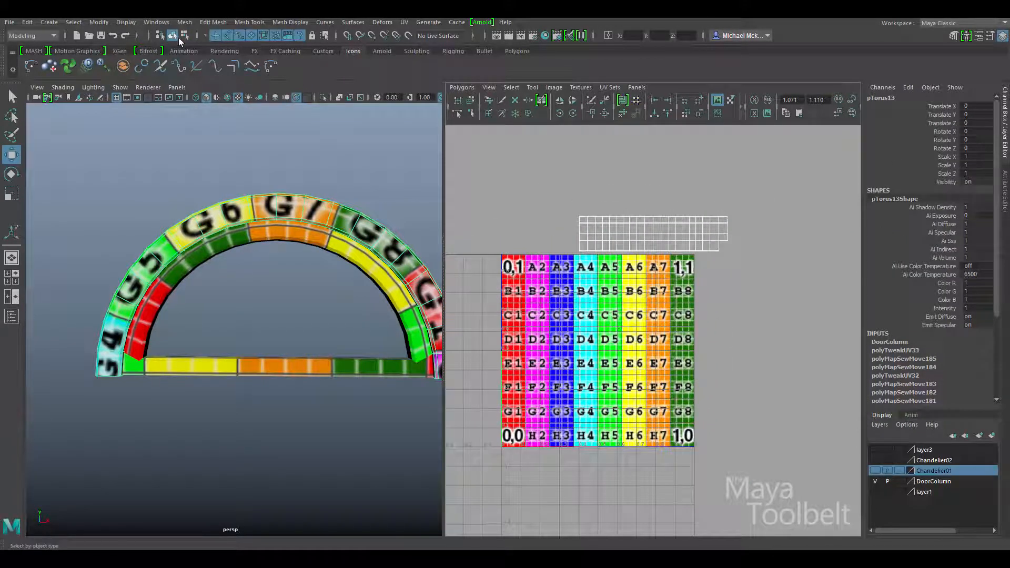
middle_click_drag(288, 243, 274, 240, "alt")
key("ctrl+1")
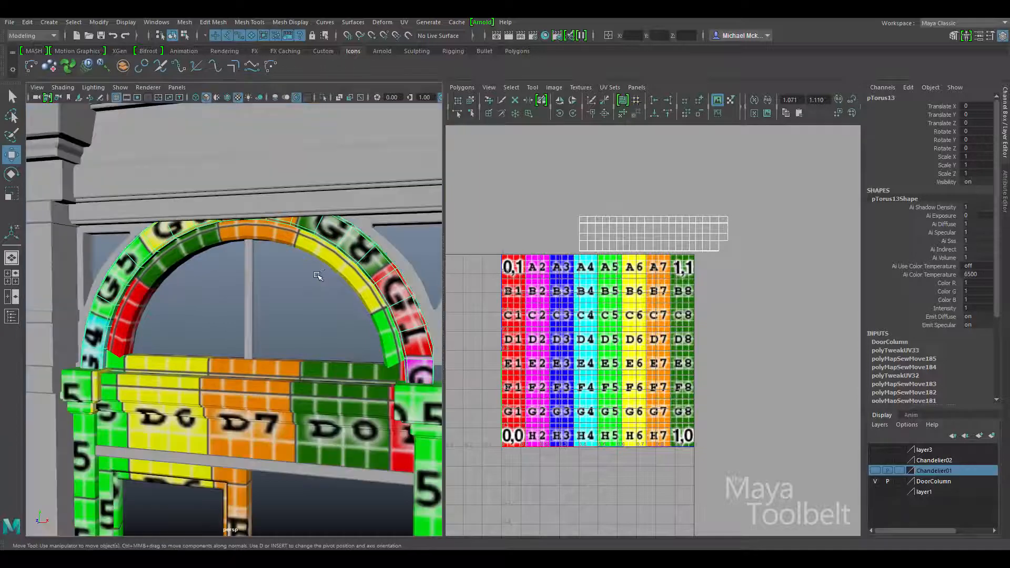
Select the untextured horizontal bar below the D6–D8 panel and freeze its transformations
scroll(331, 293, "down", 5)
left_click_drag(278, 316, 381, 314, "alt")
left_click(365, 317)
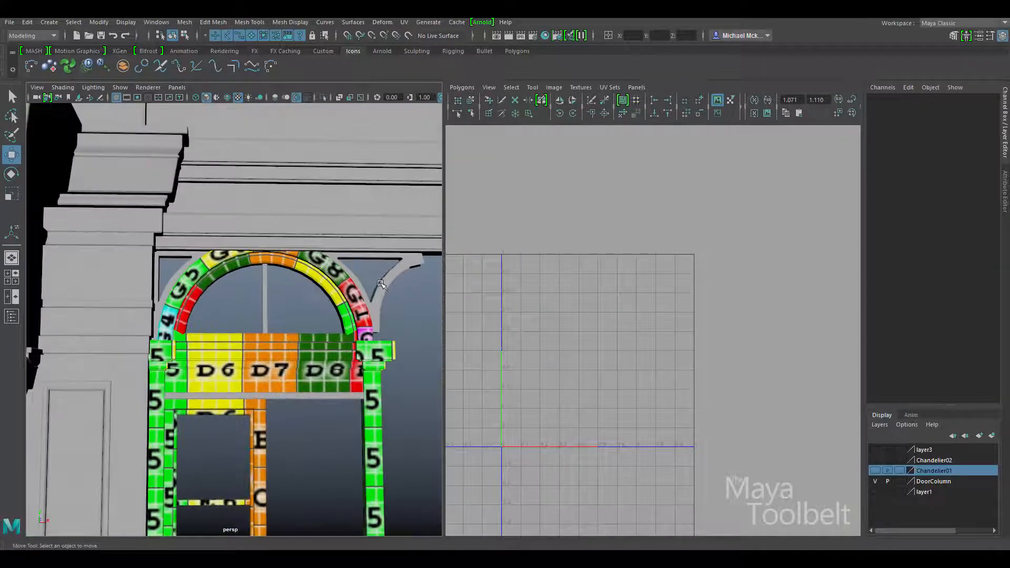
left_click(381, 314)
middle_click_drag(381, 315, 236, 326, "alt")
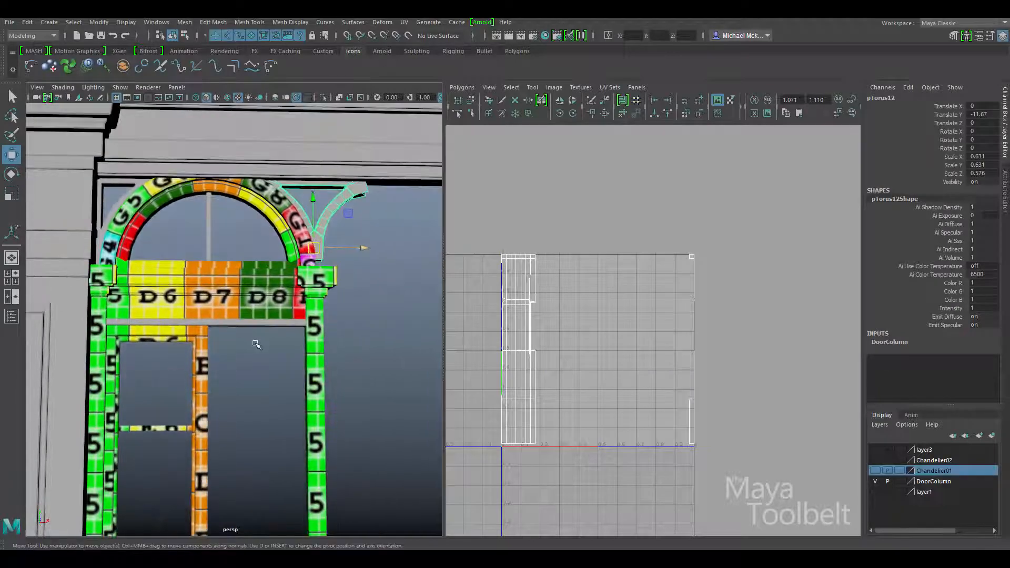
left_click(238, 325)
left_click_drag(238, 325, 345, 379, "alt")
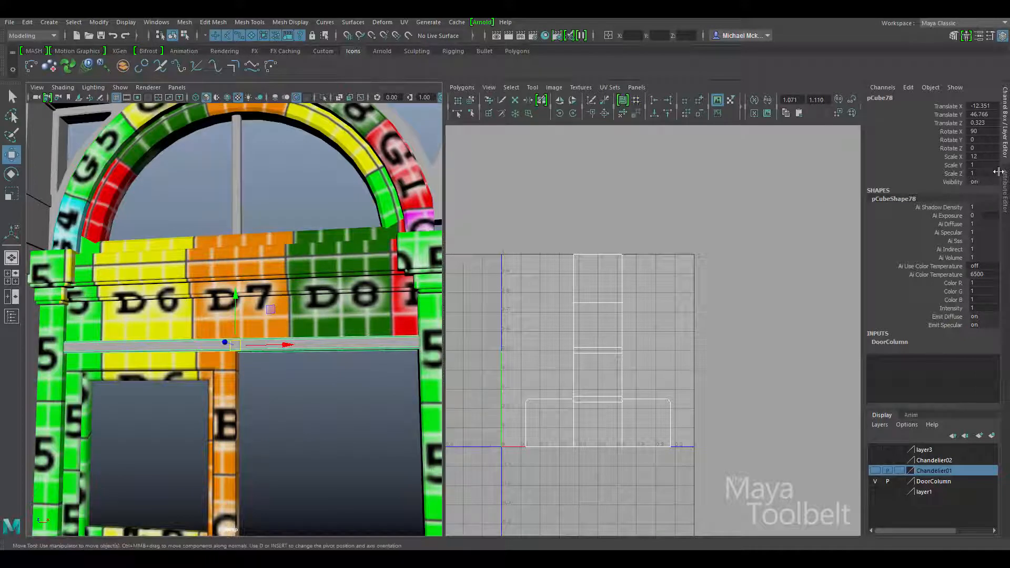
left_click(101, 22)
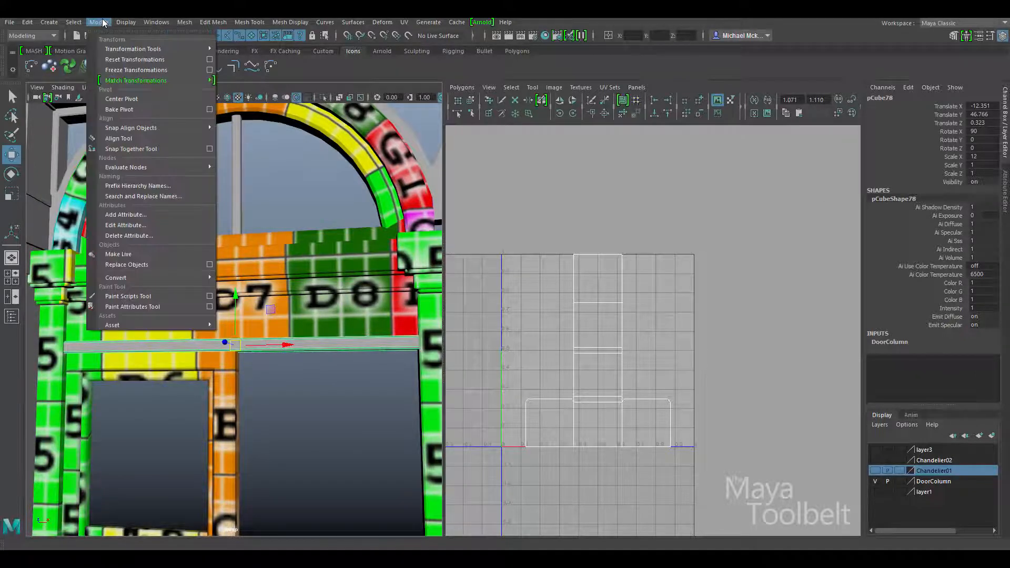
left_click(131, 70)
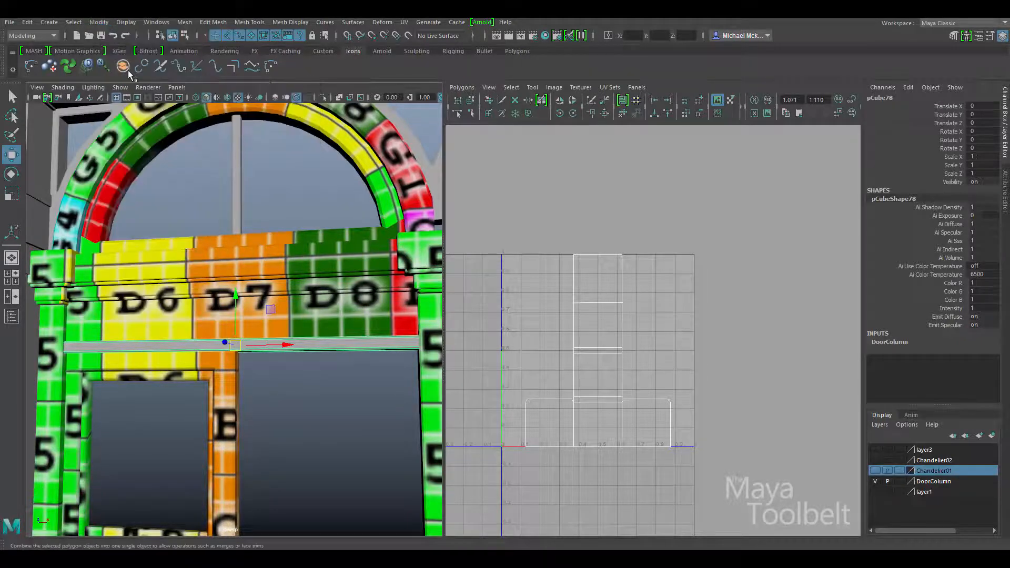
Create automatic UVs for the horizontal bar
left_click(403, 24)
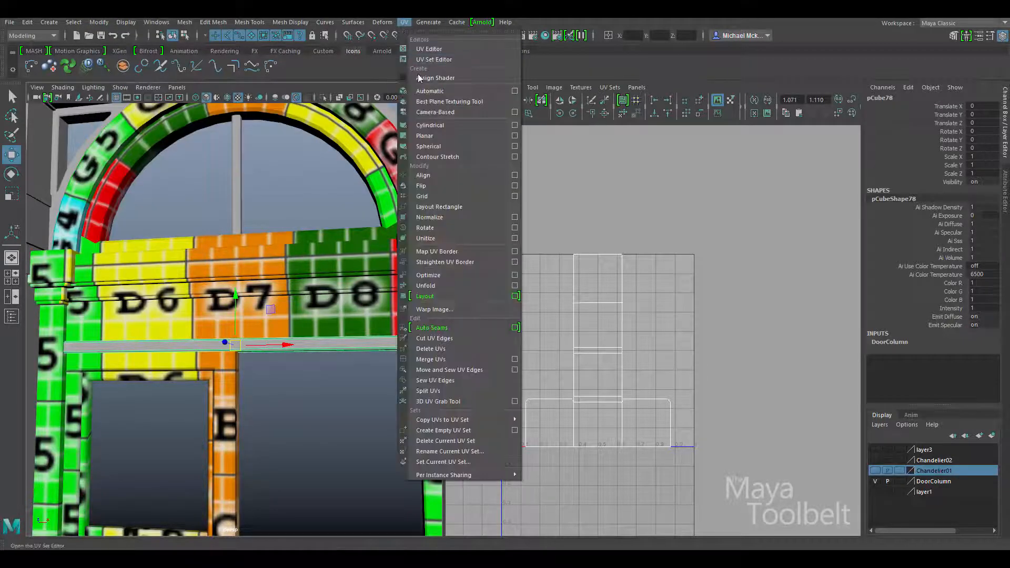
left_click(438, 92)
middle_click_drag(577, 330, 681, 235, "alt")
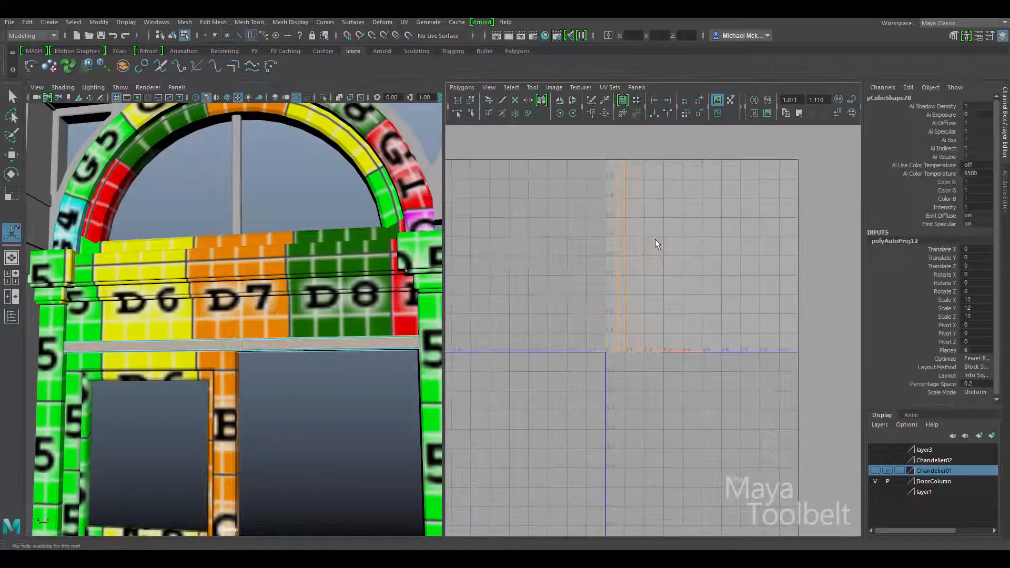
Switch to wireframe display, select a long edge of the horizontal bar and move and sew its UVs to join the neighbouring strips
right_click_drag(655, 239, 657, 212)
left_click_drag(274, 315, 220, 327, "alt")
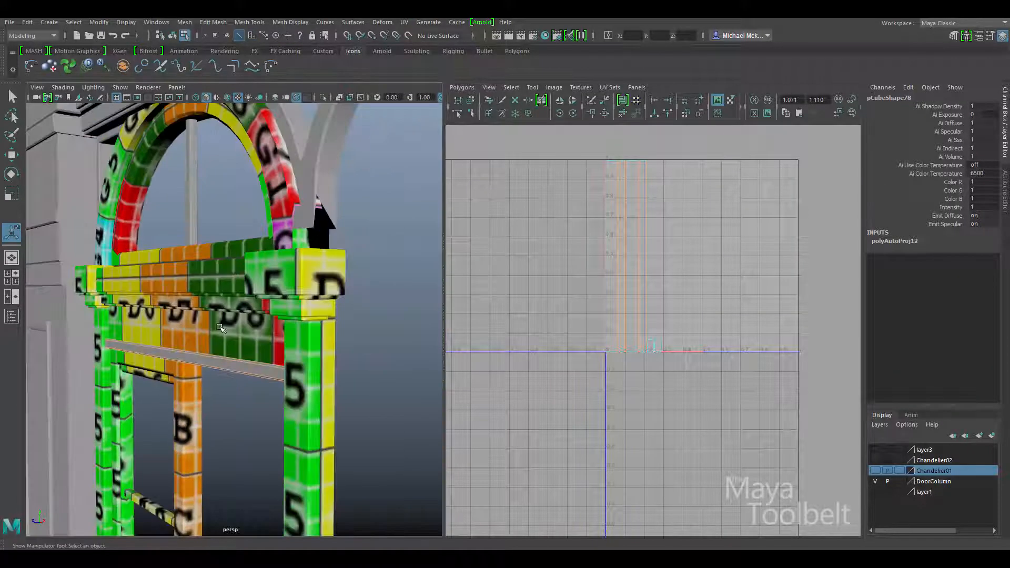
key("f")
left_click_drag(365, 323, 217, 354, "alt")
right_click_drag(257, 347, 315, 339, "alt")
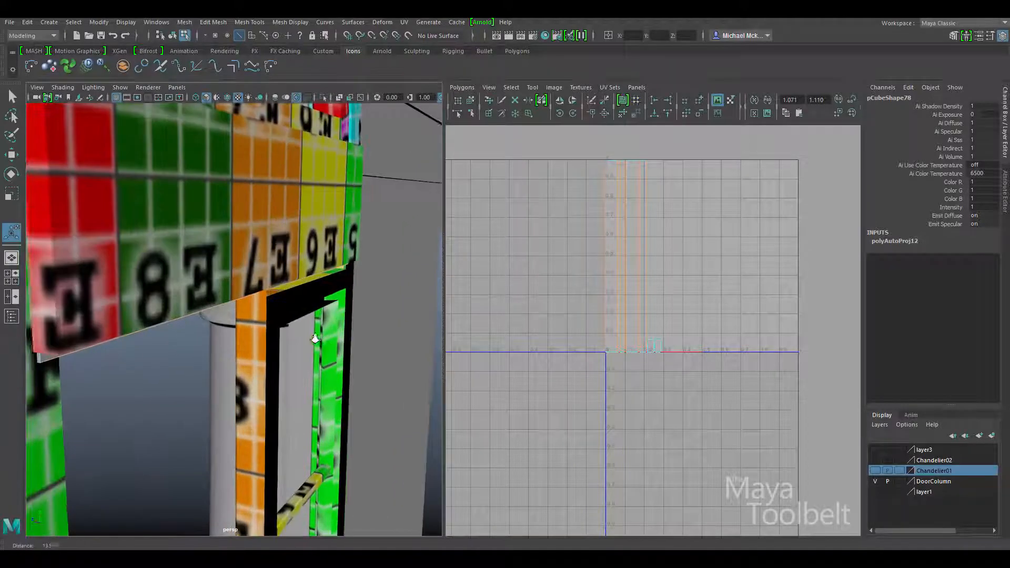
key("4")
left_click_drag(243, 322, 348, 270, "alt")
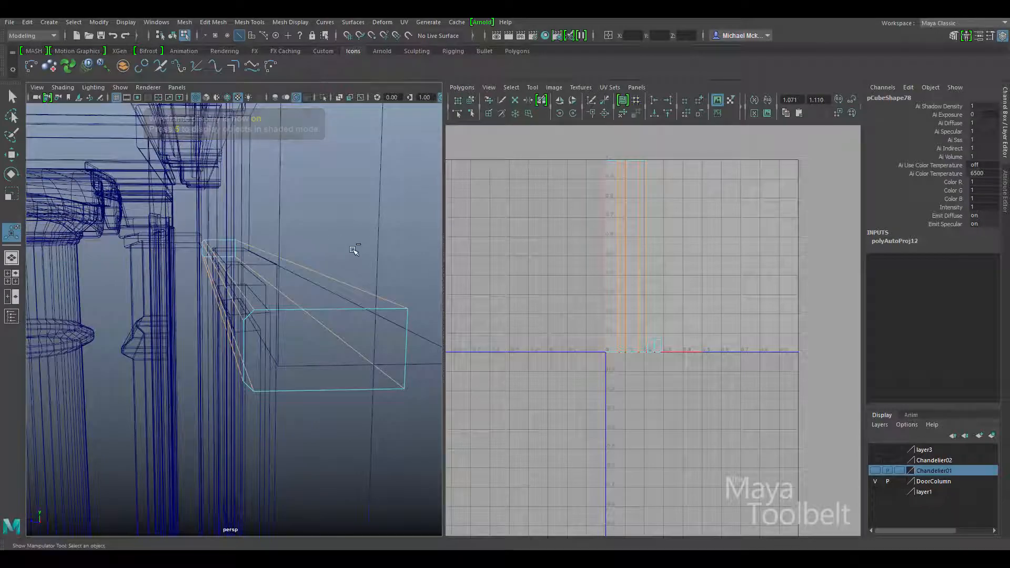
left_click(316, 271)
mouse_move(343, 330)
left_mouse_down("alt")
mouse_move(322, 331)
mouse_move(347, 329)
left_mouse_up("alt")
right_click_drag(536, 222, 632, 223, "alt")
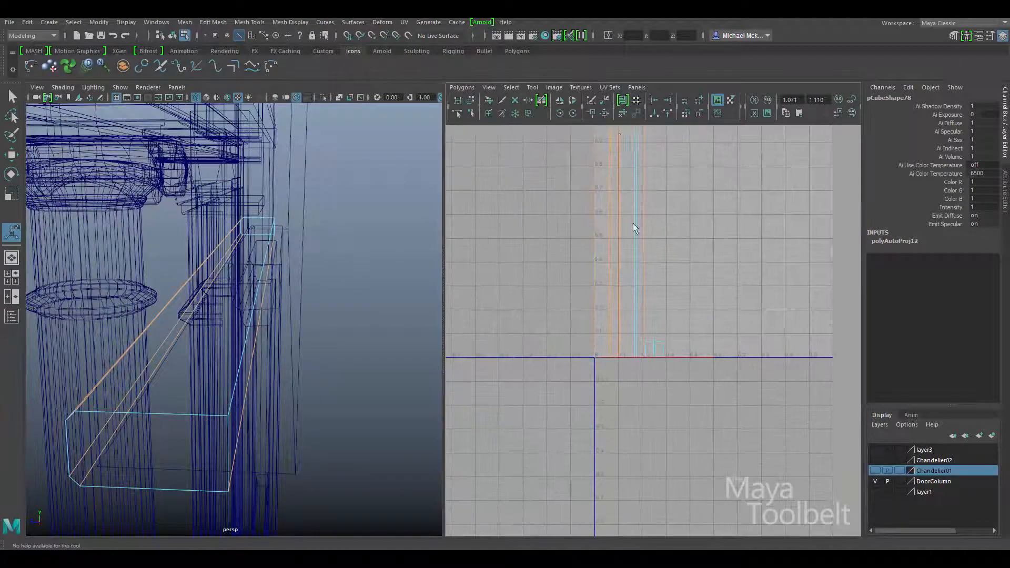
left_click(619, 221)
left_click(605, 114)
Select the UVs of the bar's whole sewn shell and move it sideways off the texture tile, away from the small end pieces
middle_click_drag(601, 280, 608, 436, "alt")
right_click_drag(657, 355, 682, 371, "alt")
middle_click_drag(683, 371, 705, 246, "alt")
right_click_drag(623, 196, 667, 197)
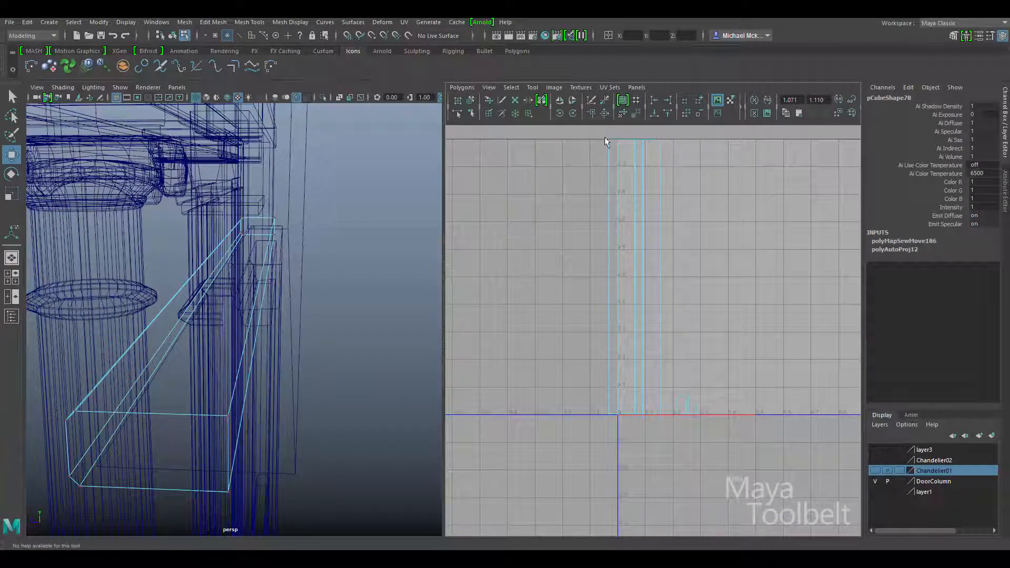
left_click(511, 87)
left_click(535, 128)
left_click_drag(708, 276, 599, 272)
Examine both ends of the bar's long UV shell and the corresponding end of the bar in the wireframe view
middle_click_drag(644, 264, 727, 302, "alt")
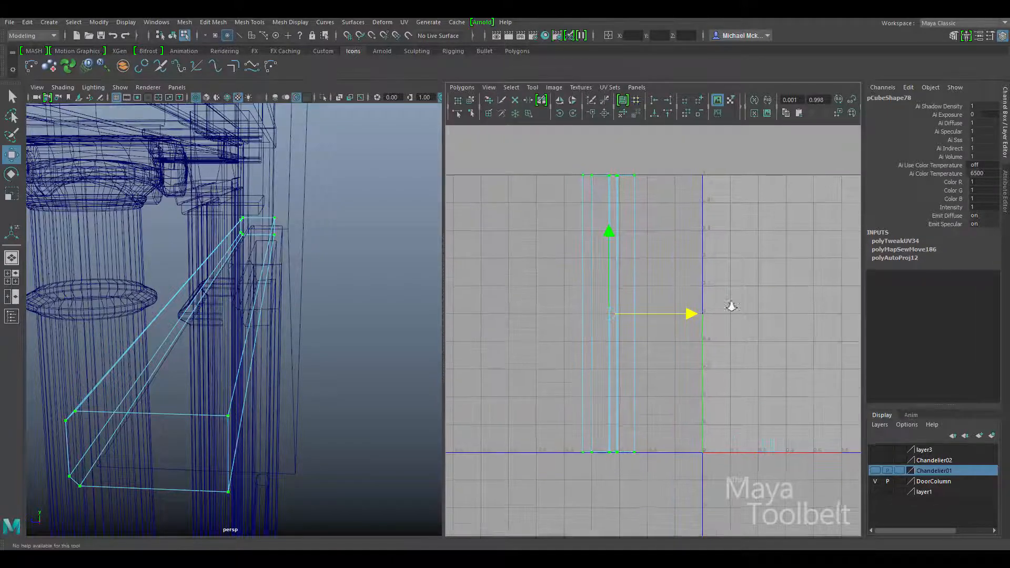
right_click_drag(605, 231, 672, 257, "alt")
middle_click_drag(671, 257, 756, 545, "alt")
middle_click_drag(747, 390, 753, 417, "alt")
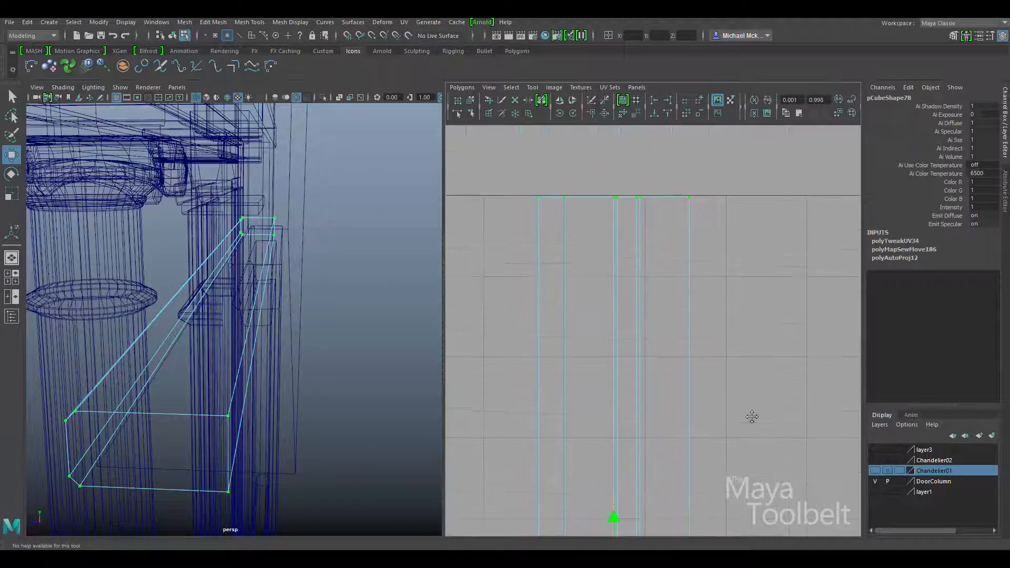
middle_click_drag(628, 439, 591, 229, "alt")
right_click_drag(752, 268, 694, 249, "alt")
middle_click_drag(694, 249, 687, 124, "alt")
middle_click_drag(734, 450, 738, 332, "alt")
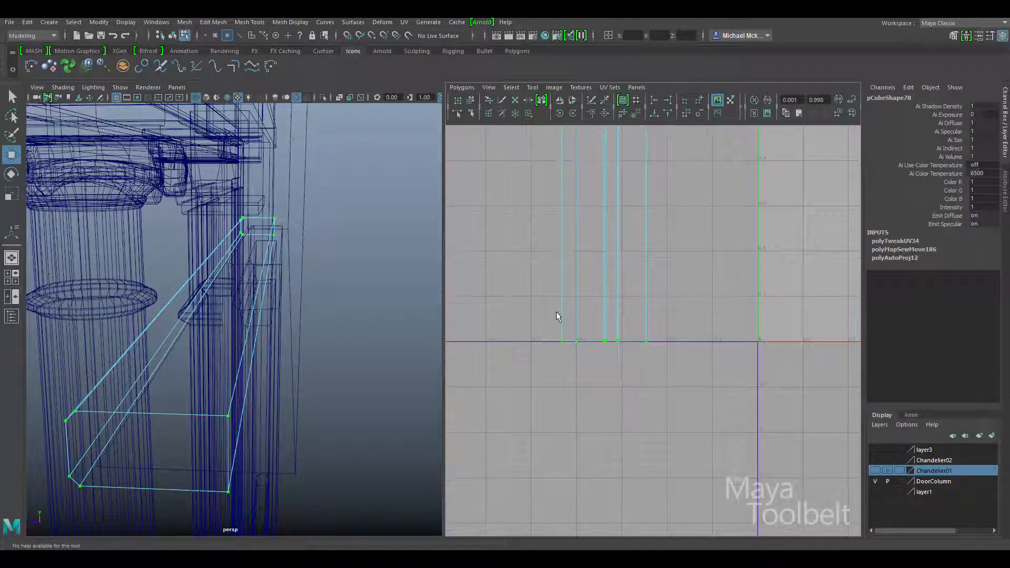
left_click_drag(192, 352, 376, 345, "alt")
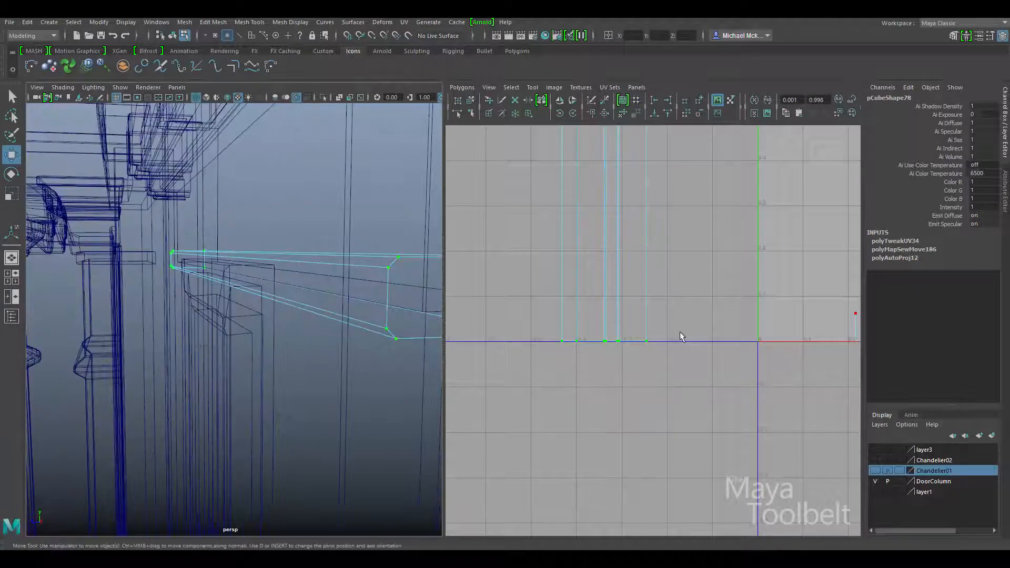
middle_click_drag(680, 333, 572, 306, "alt")
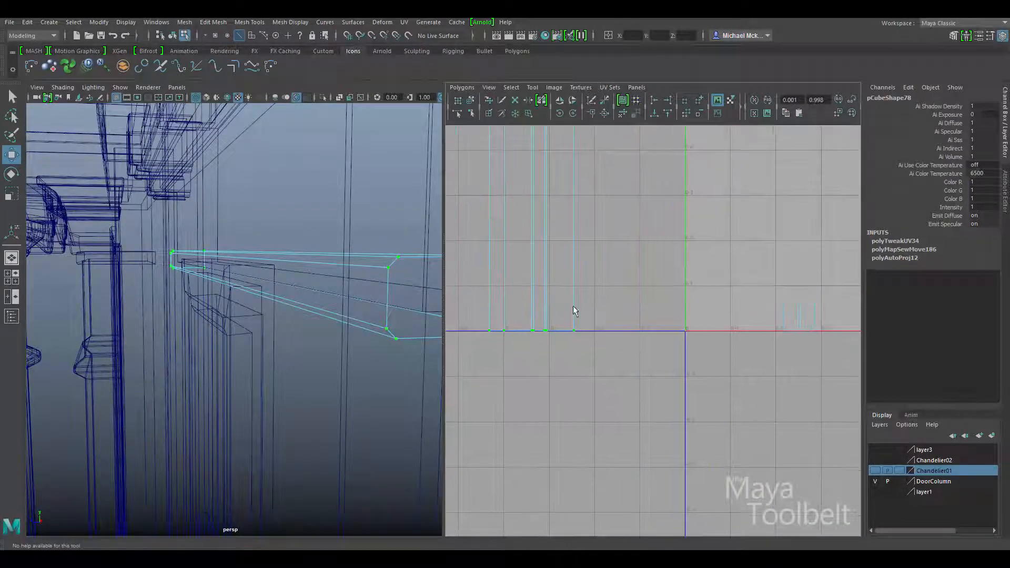
Move and sew both small end-cap pieces onto the ends of the horizontal bar's long UV shell
left_click(787, 301)
left_click(603, 114)
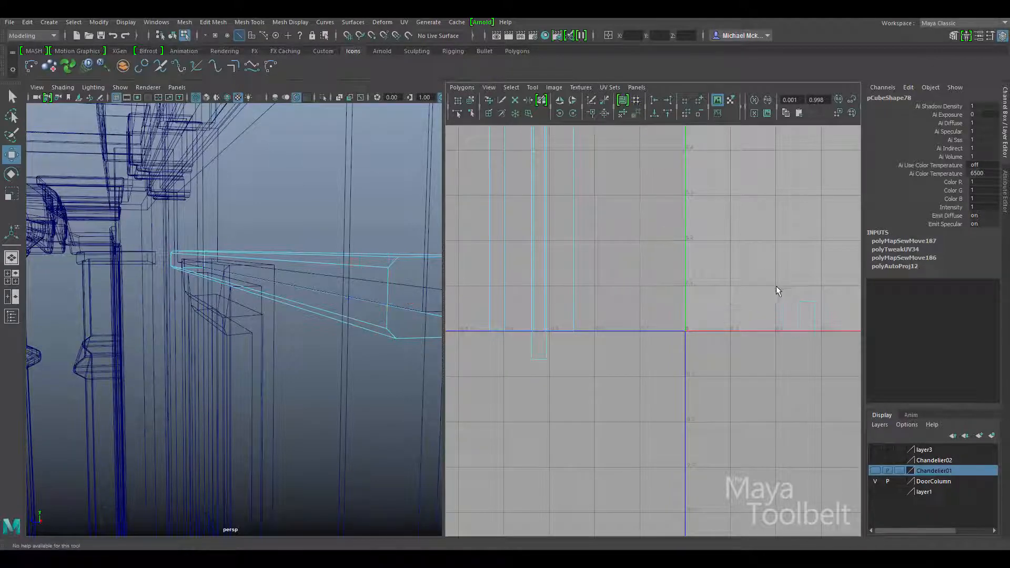
left_click(810, 331)
key("g")
middle_click_drag(685, 165, 743, 333, "alt")
scroll(742, 339, "down", 3)
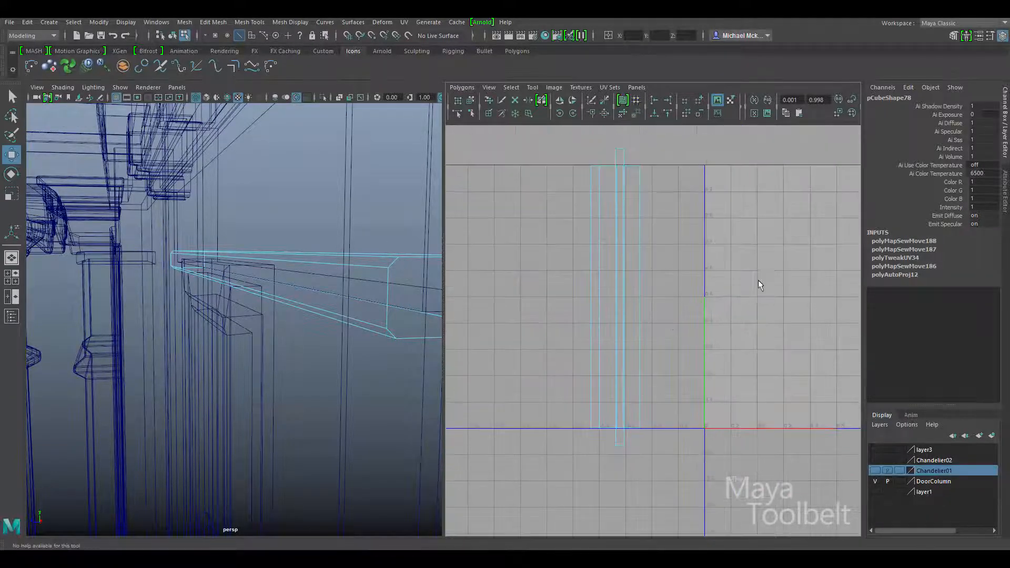
middle_click_drag(679, 329, 648, 295, "alt")
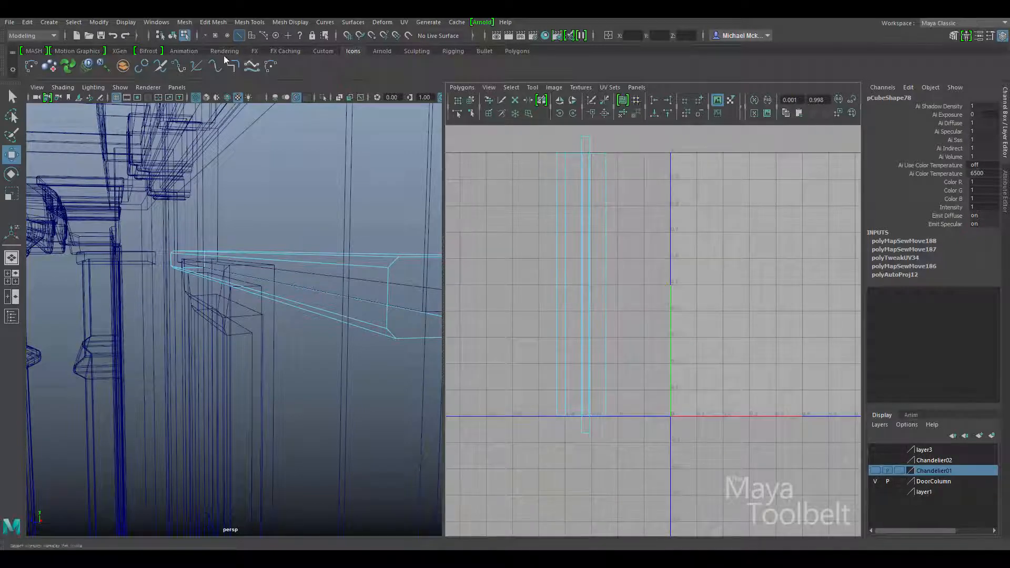
Return to object mode with textured display, select all of the horizontal bar's UVs and move them onto the texture tile
left_click(173, 35)
key("6")
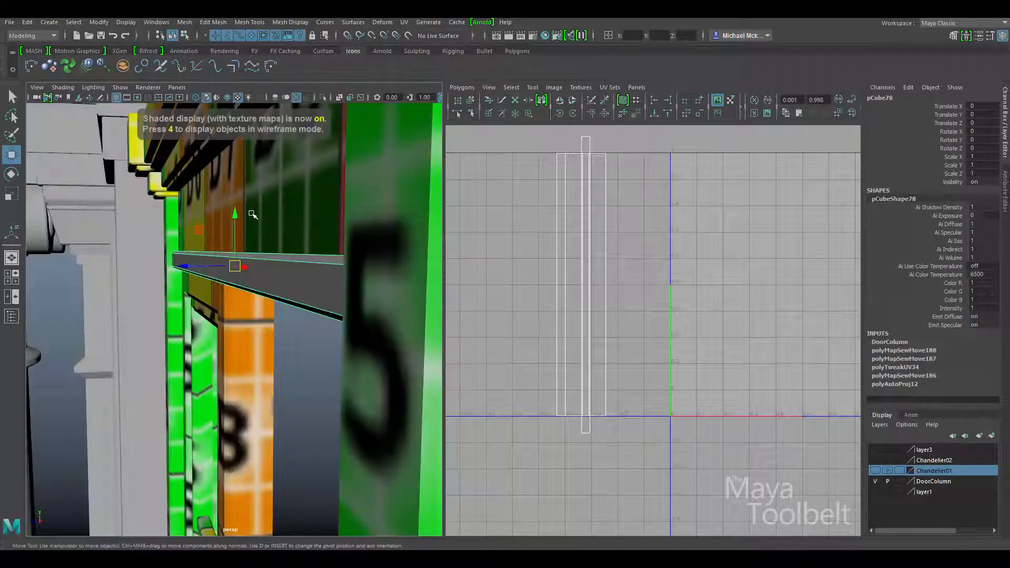
left_click_drag(256, 290, 303, 281, "alt")
right_click_drag(303, 259, 380, 538)
scroll(548, 175, "down", 3)
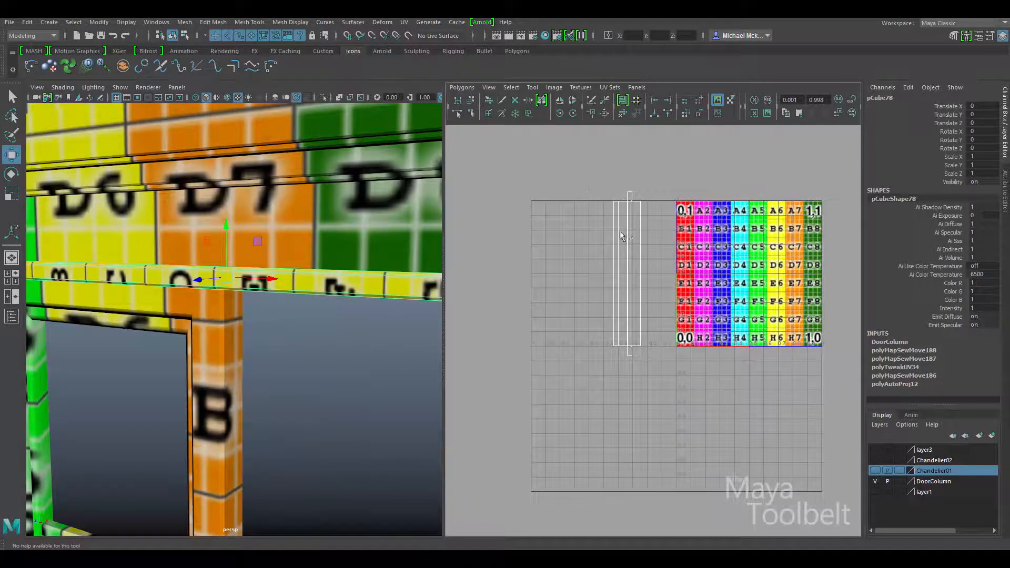
right_click_drag(620, 231, 666, 232)
left_click_drag(673, 171, 563, 408)
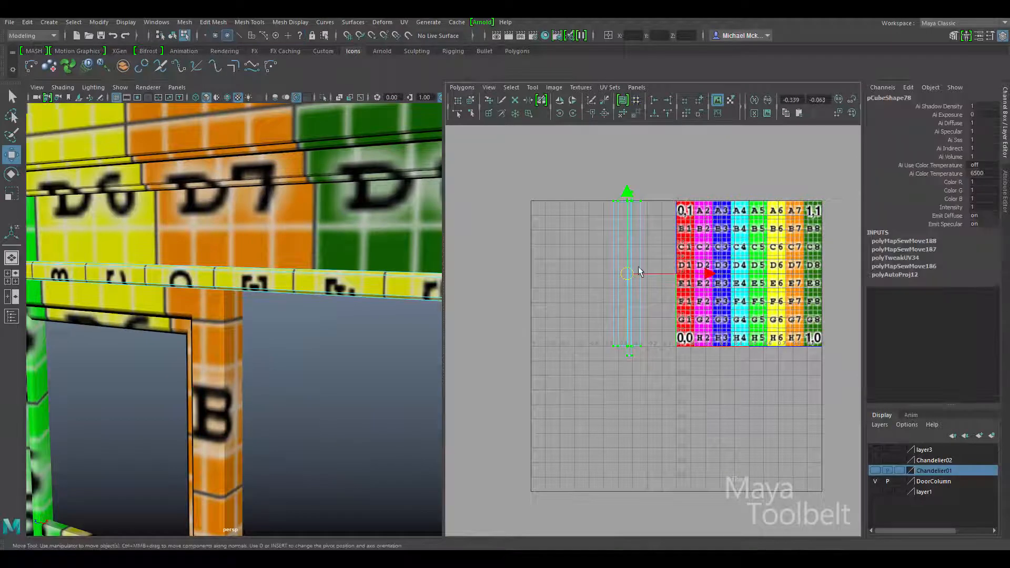
left_click_drag(627, 274, 743, 255)
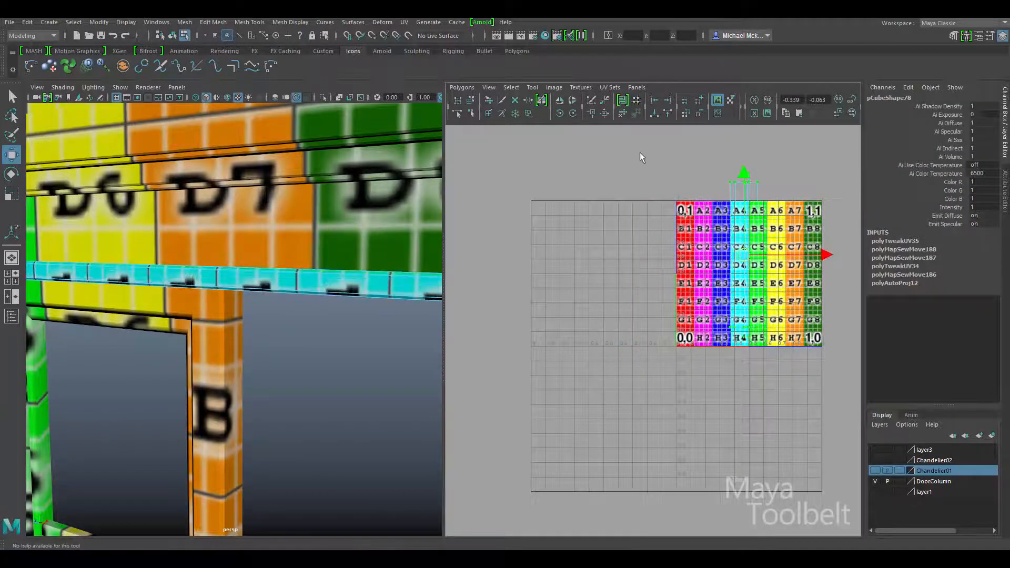
Rotate the horizontal bar's UV shell until it lies lengthwise across the tile and the checker labels read upright
left_click(571, 114)
left_click(572, 115)
middle_click_drag(736, 259, 671, 258, "alt")
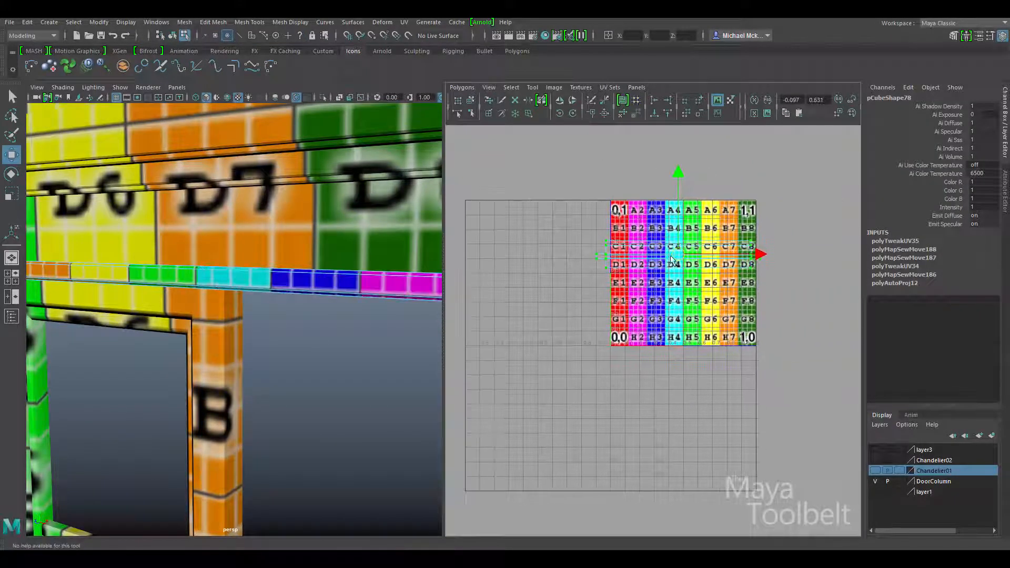
left_click_drag(677, 258, 729, 263)
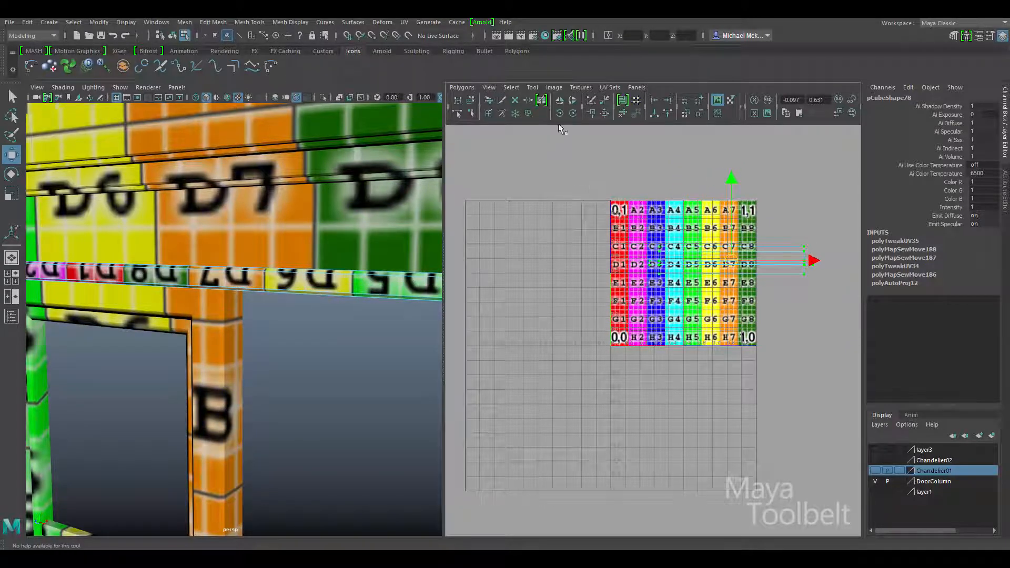
left_click(573, 114)
left_click(572, 114)
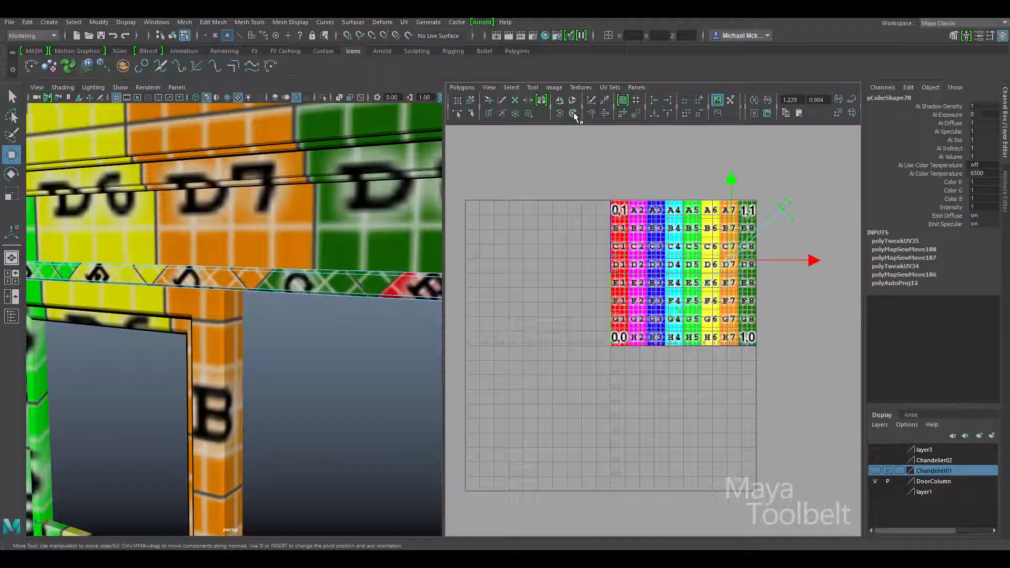
left_click(573, 113)
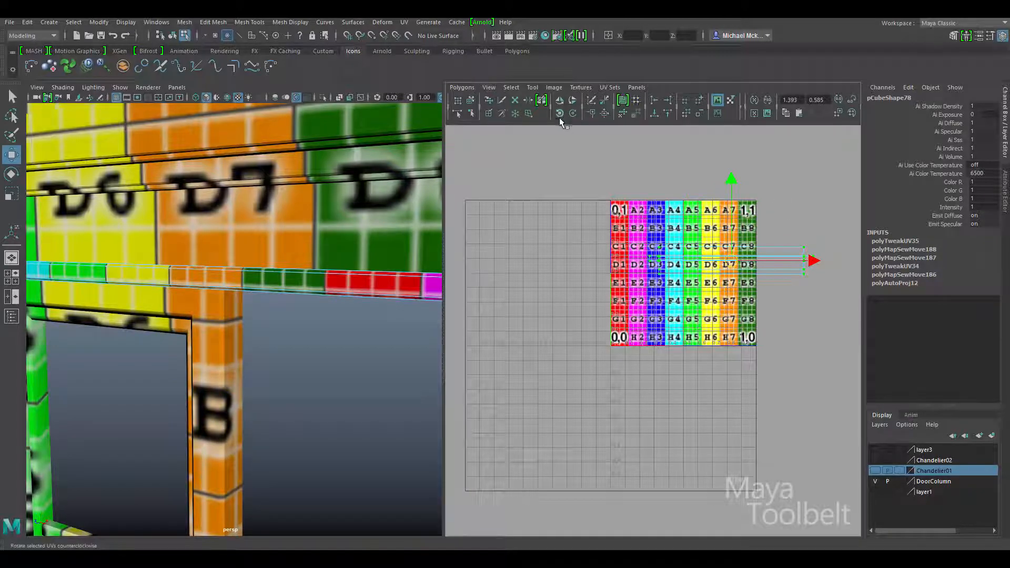
Move and scale the horizontal bar's UV shell over the D row so its checker squares match the panel above
middle_click_drag(663, 265, 600, 267, "alt")
right_click_drag(600, 267, 614, 266, "alt")
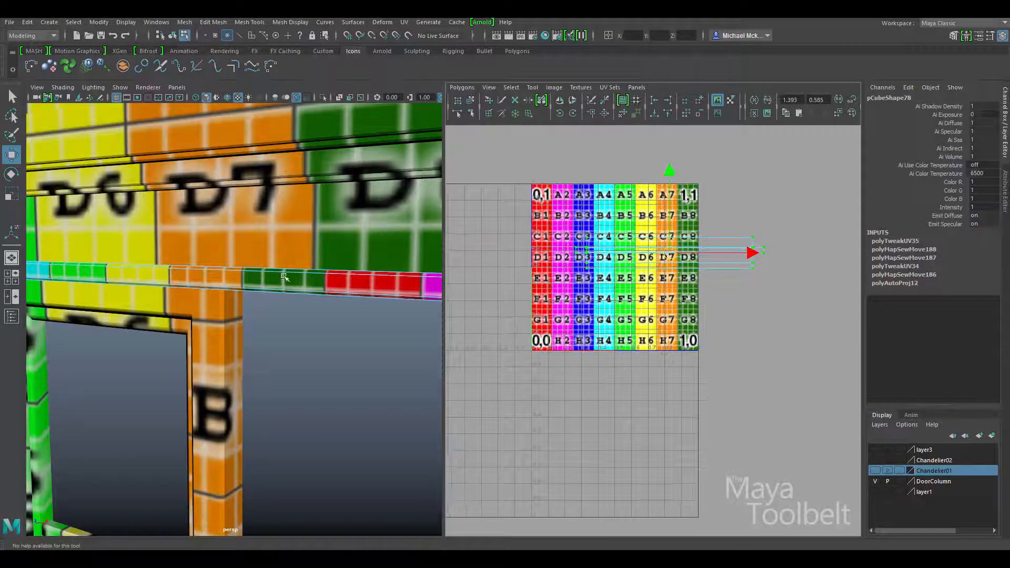
left_click_drag(284, 275, 358, 261, "alt")
middle_click_drag(689, 319, 680, 329, "alt")
right_click_drag(680, 329, 706, 306, "alt")
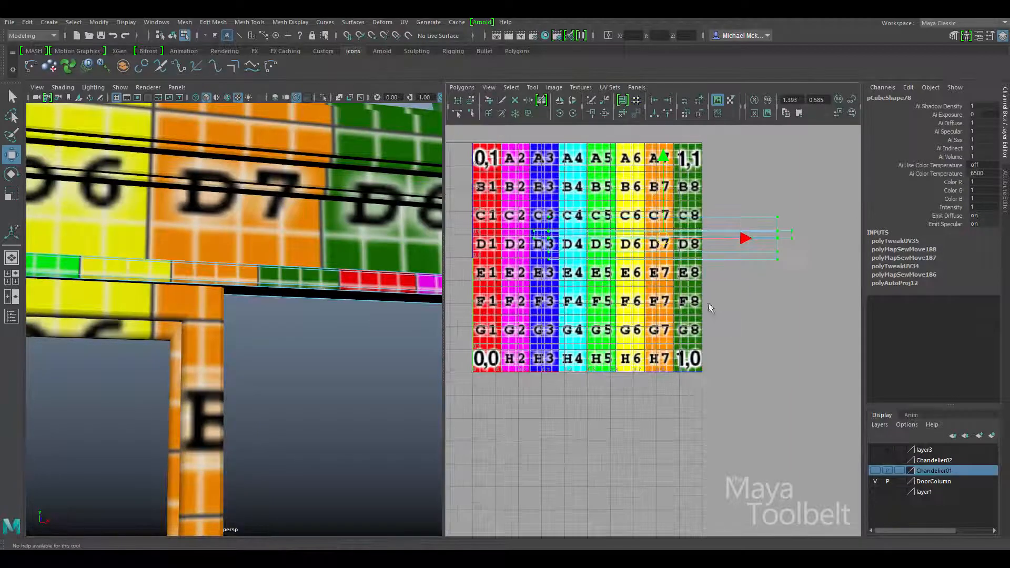
middle_click_drag(703, 305, 697, 323, "alt")
left_click_drag(307, 278, 288, 294, "alt")
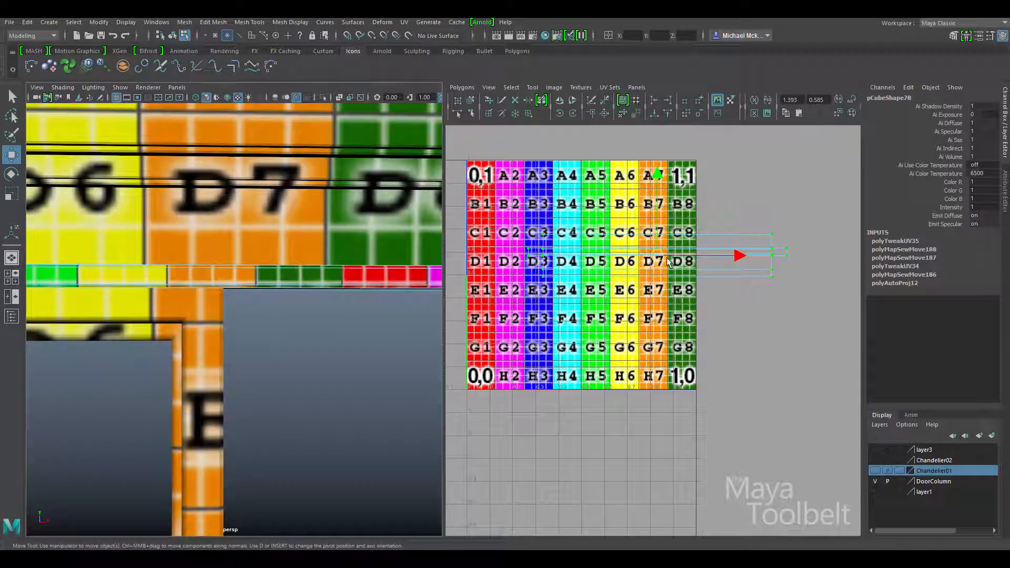
mouse_move(658, 254)
left_mouse_down()
mouse_move(657, 266)
mouse_move(622, 282)
left_mouse_up()
key("r")
key("w")
left_click_drag(733, 266, 733, 266)
key("r")
left_click_drag(651, 265, 646, 266)
key("w")
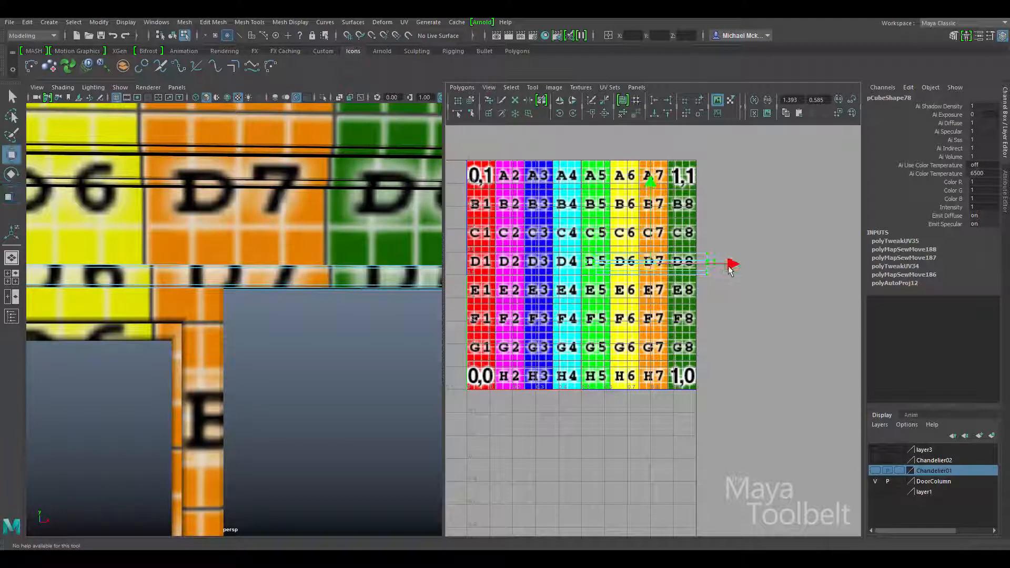
left_click_drag(730, 270, 730, 270)
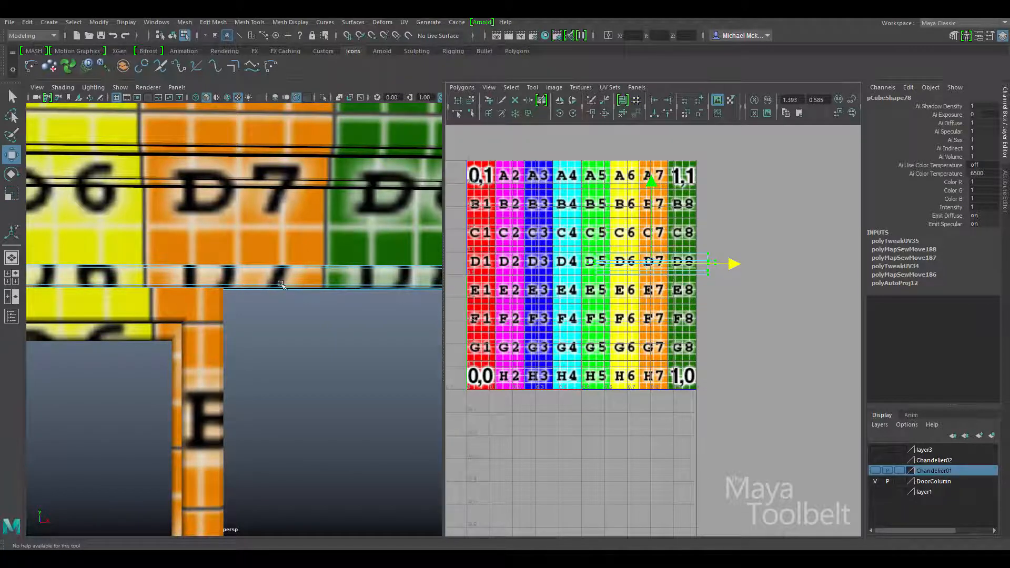
Select the thin vertical bar inside the window arch and freeze its transformations
scroll(265, 278, "down", 5)
left_click_drag(266, 279, 265, 247, "alt")
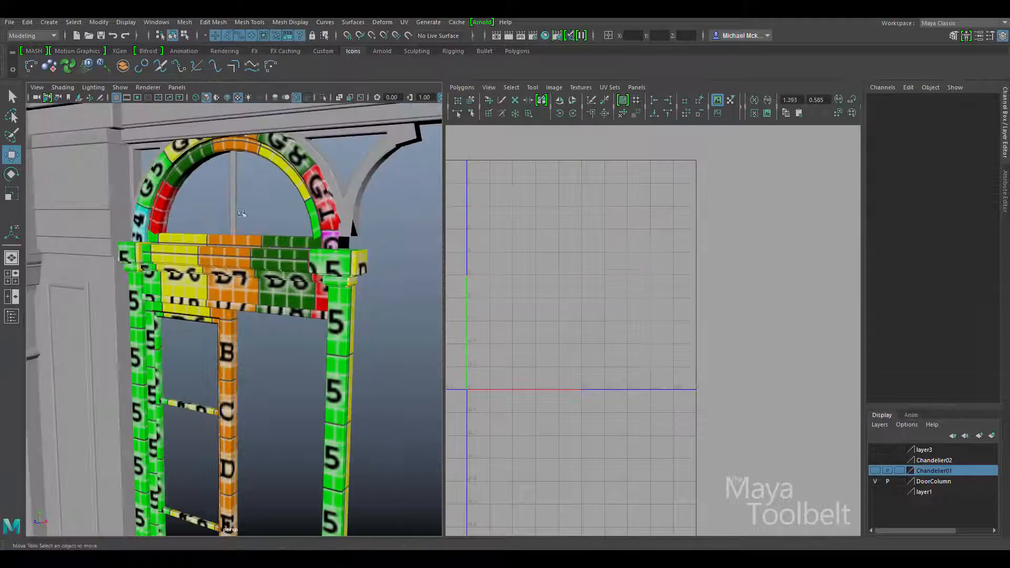
left_click(235, 207)
middle_click_drag(276, 226, 287, 302, "alt")
right_click_drag(286, 302, 384, 305, "alt")
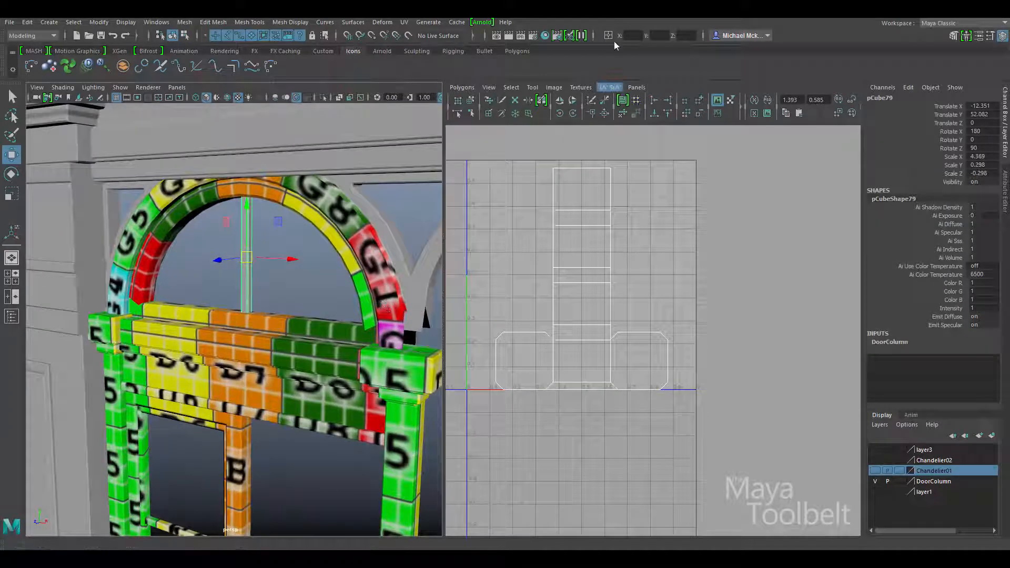
left_click(94, 22)
left_click(132, 74)
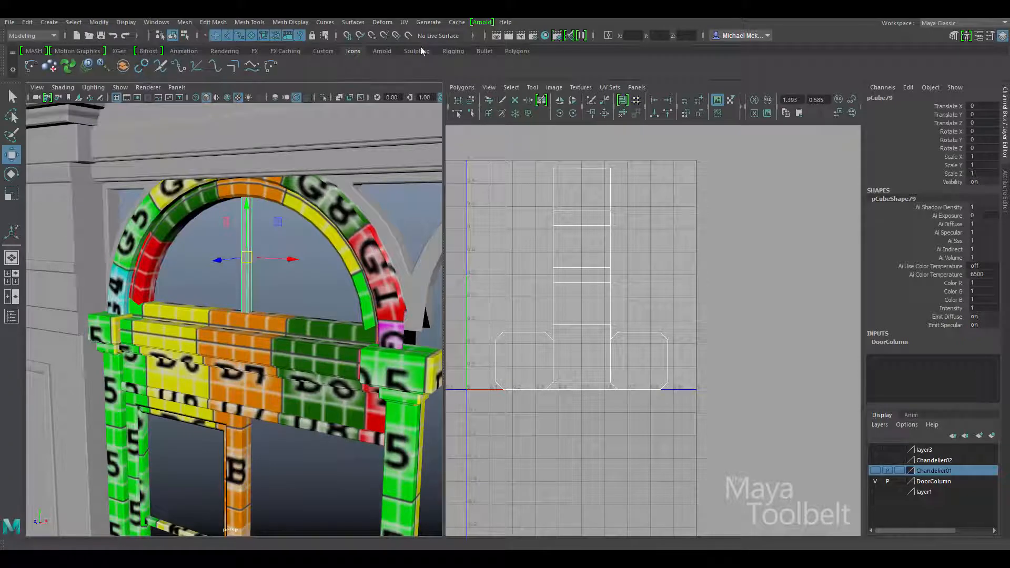
Create automatic UVs for the arch's vertical bar and switch to edge selection
left_click(404, 22)
left_click(425, 79)
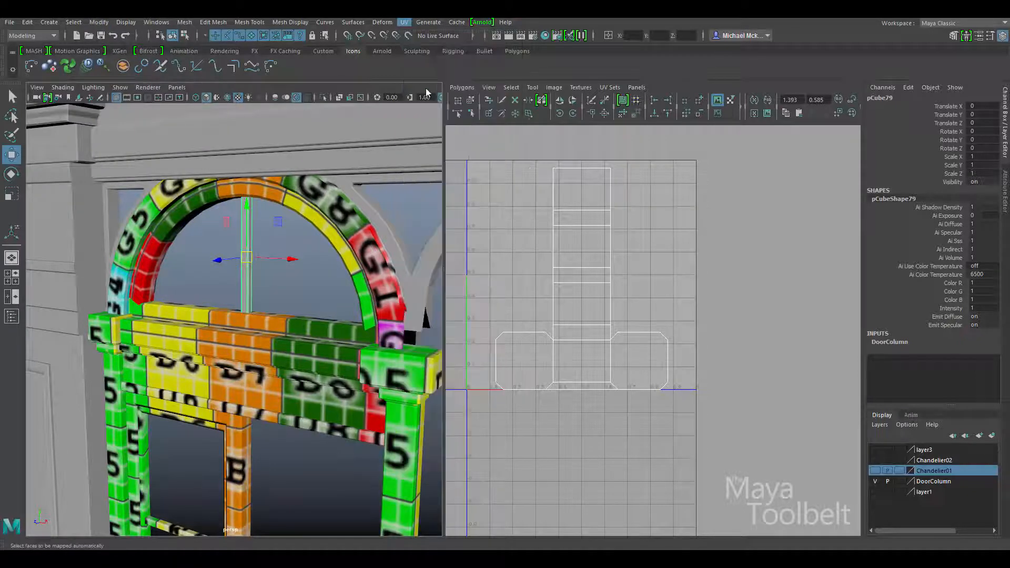
middle_click_drag(580, 196, 642, 228, "alt")
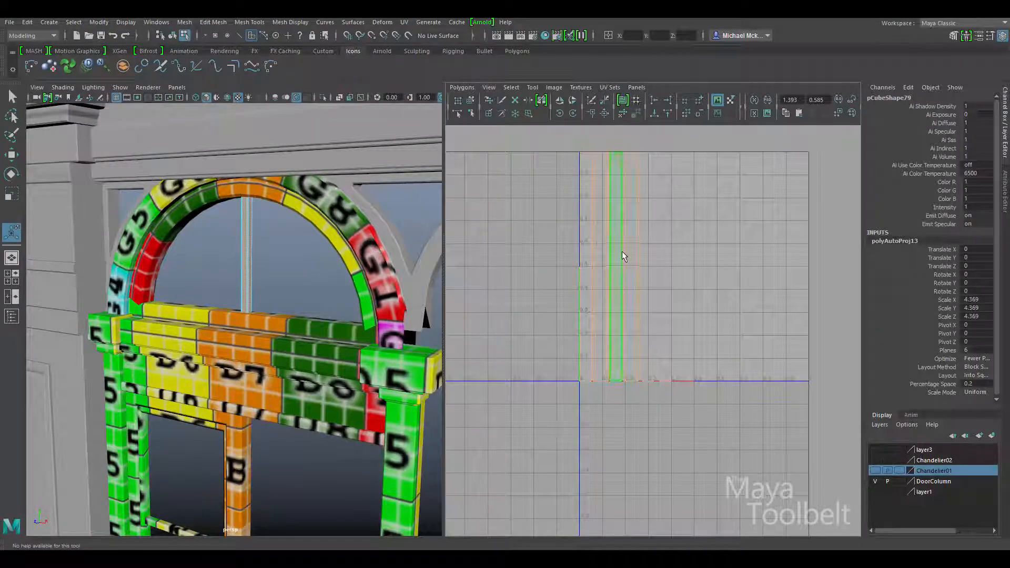
right_click(655, 244)
right_click_drag(655, 245, 656, 224)
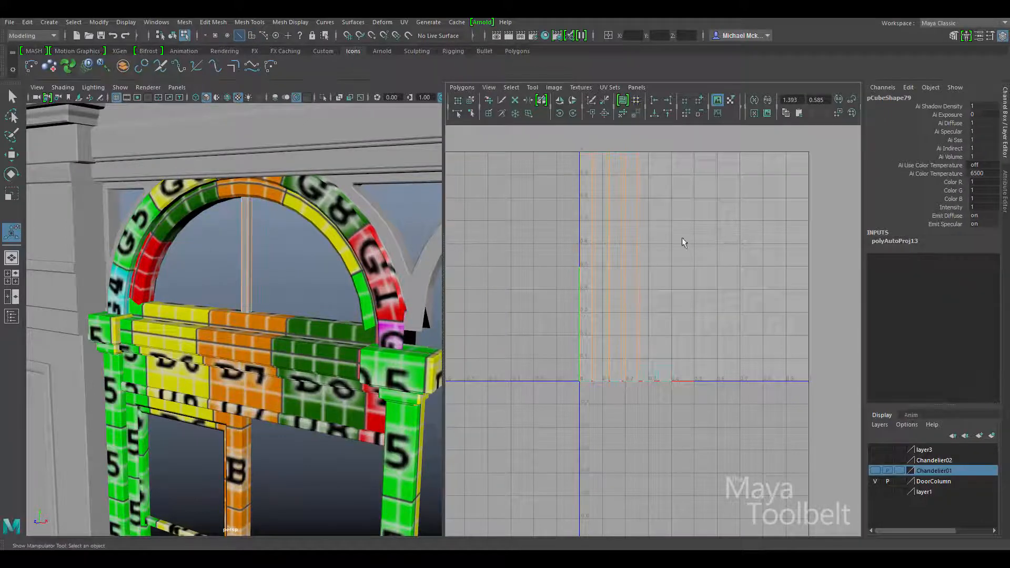
Select a long edge of the vertical bar and move and sew its UVs to join the separate strips
left_click_drag(277, 259, 235, 269, "alt")
scroll(235, 269, "up", 6)
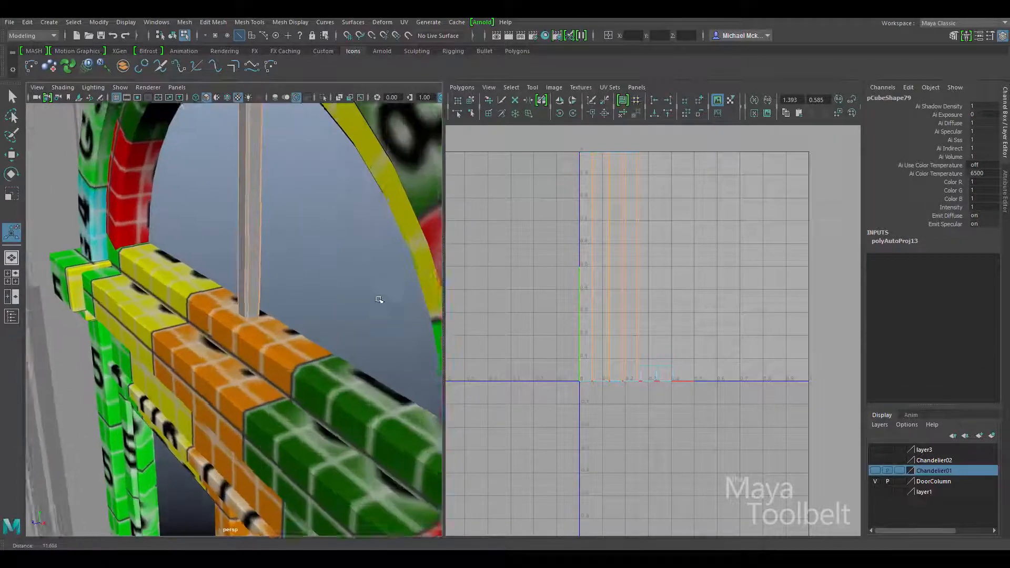
right_click_drag(201, 341, 344, 181, "alt")
middle_click_drag(345, 182, 388, 353, "alt")
left_click_drag(373, 311, 340, 328, "alt")
right_click_drag(580, 331, 917, 419, "alt")
middle_click_drag(674, 317, 718, 450, "alt")
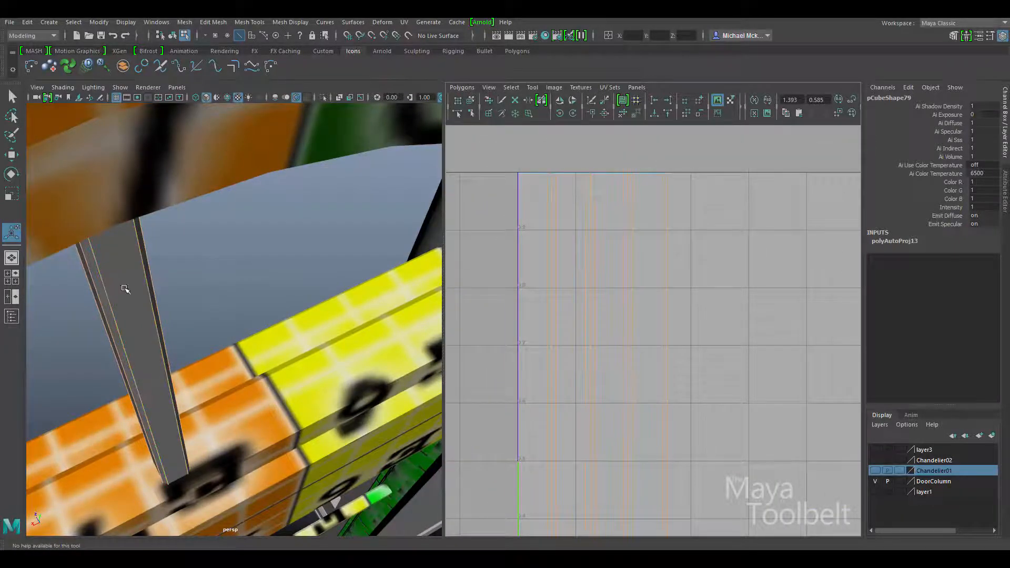
left_click_drag(111, 271, 294, 231, "alt")
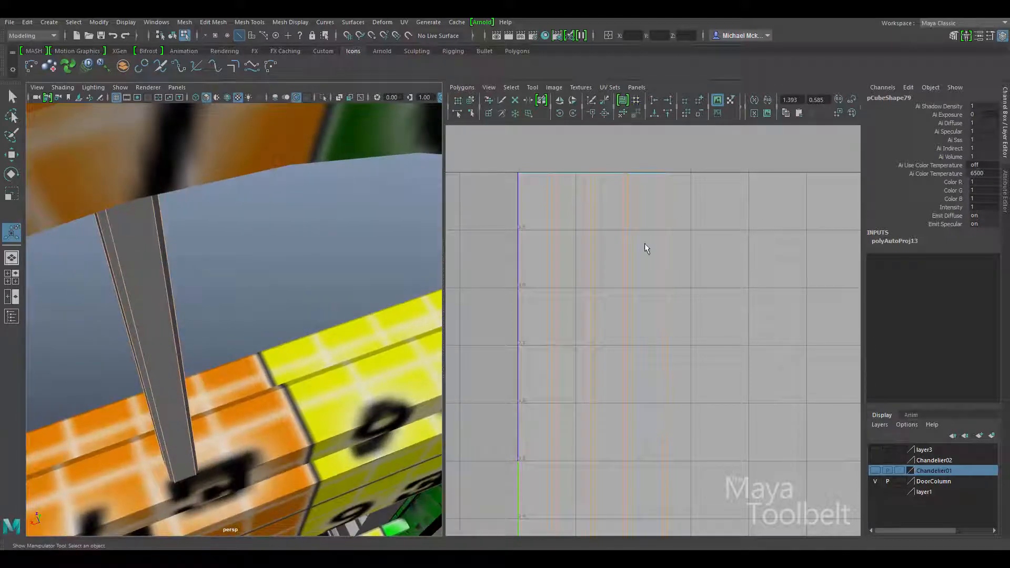
right_click_drag(546, 235, 533, 199)
left_click(518, 209)
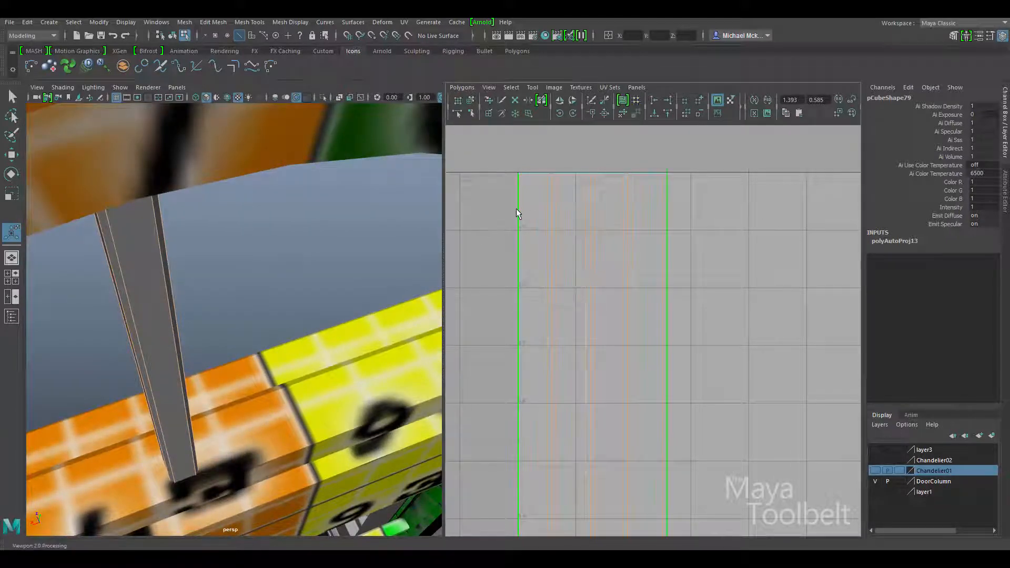
left_click(557, 218)
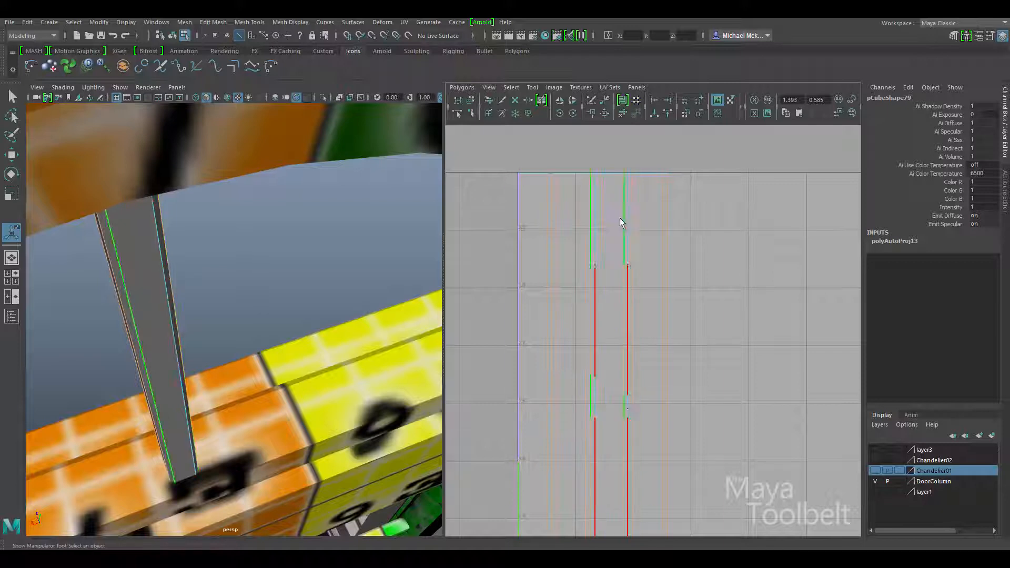
left_click(603, 114)
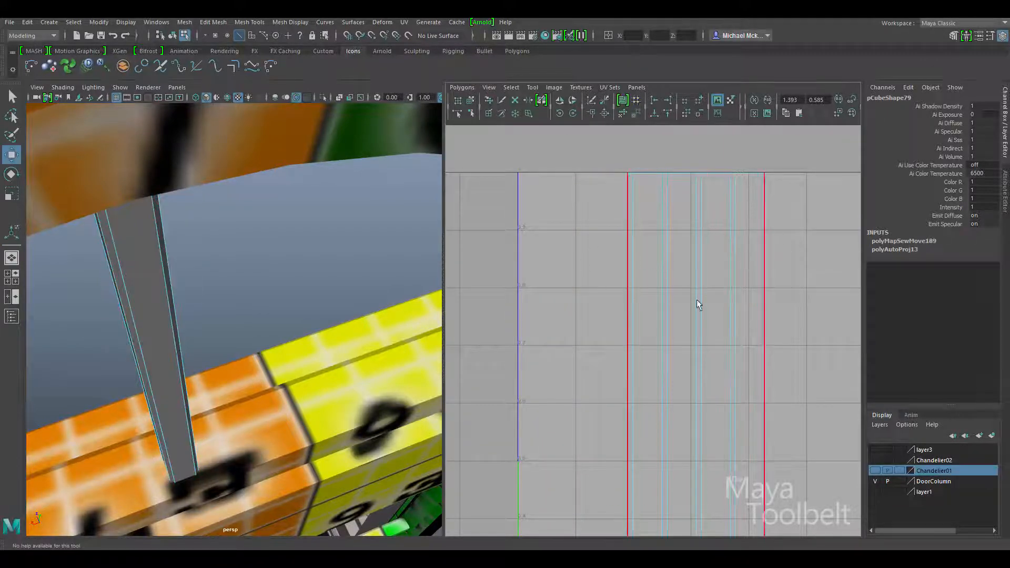
Select the vertical bar's whole sewn UV shell and move it sideways off the texture tile, clear of the small end pieces
scroll(700, 273, "down", 4)
middle_click_drag(677, 307, 658, 228, "alt")
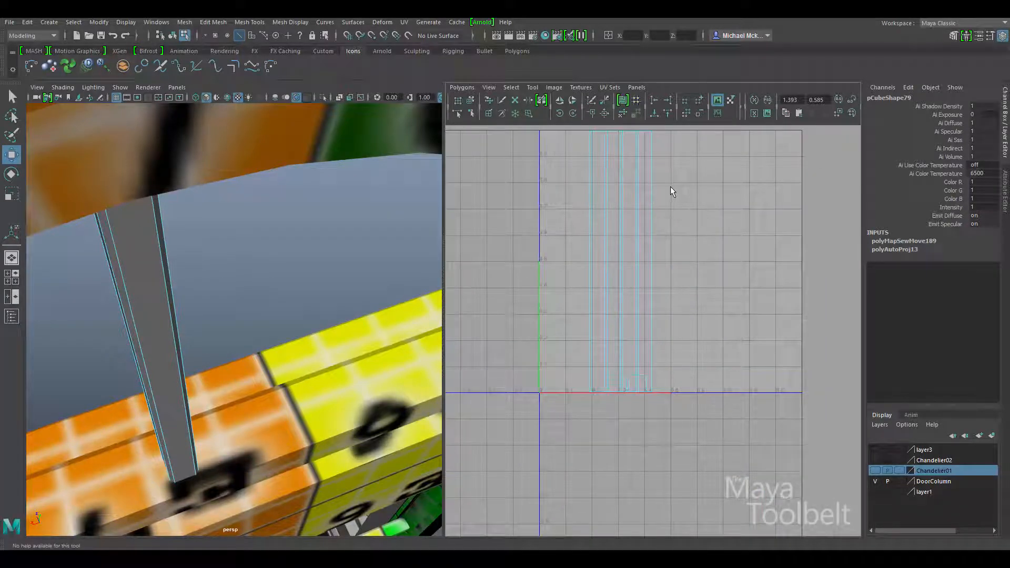
right_click_drag(670, 186, 716, 184)
left_click(515, 88)
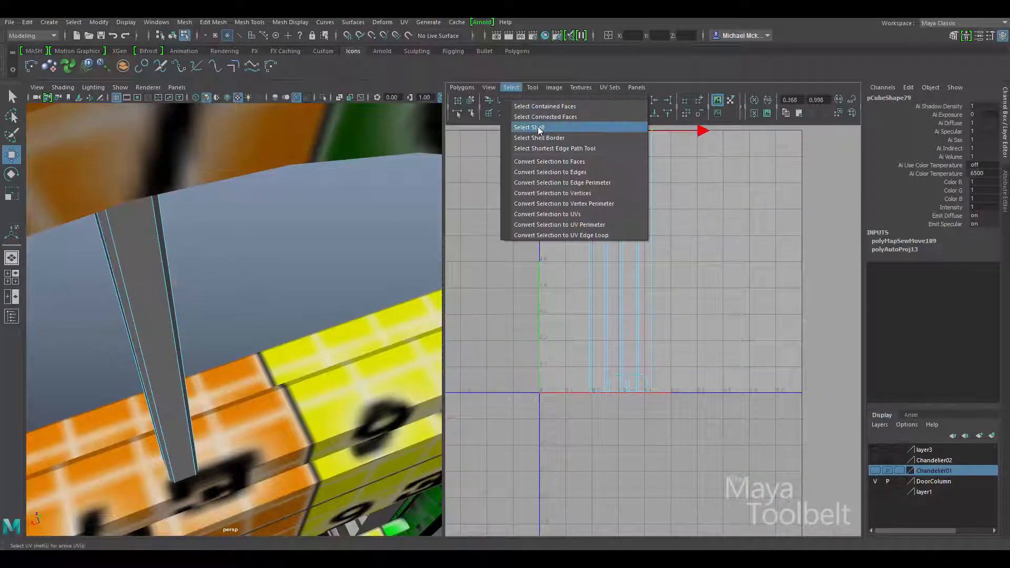
left_click(575, 128)
left_click_drag(620, 261, 458, 271)
middle_click_drag(626, 245, 645, 230, "alt")
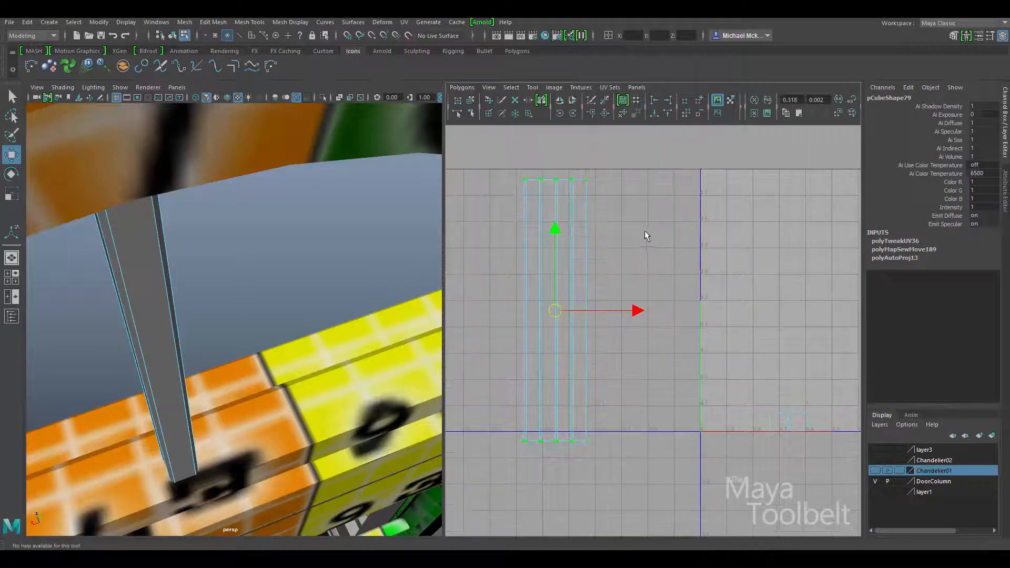
Move and sew both end-cap pieces onto the vertical bar's long UV shell and switch back to UV selection
right_click_drag(645, 230, 756, 403)
left_click(770, 423)
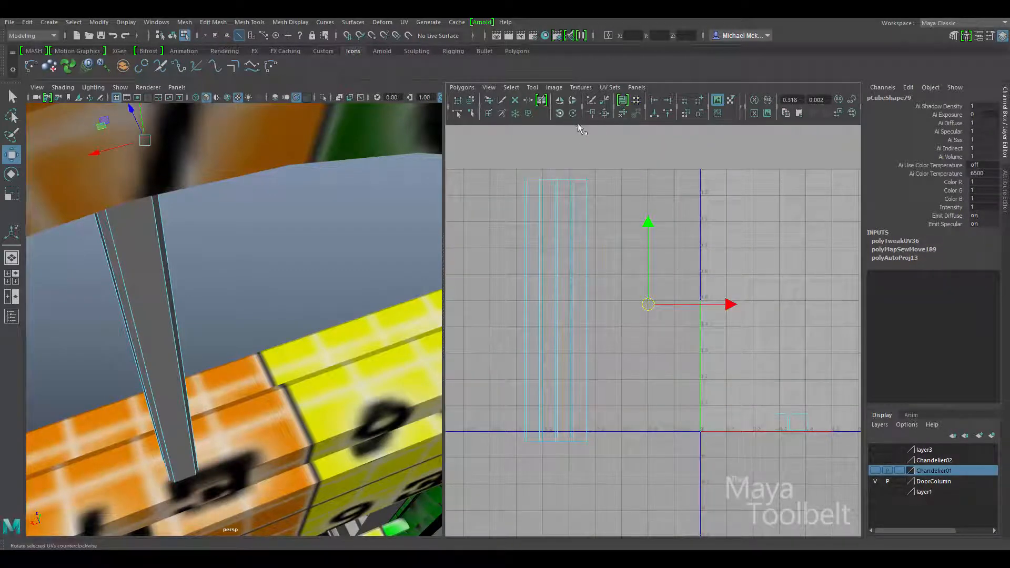
left_click(603, 114)
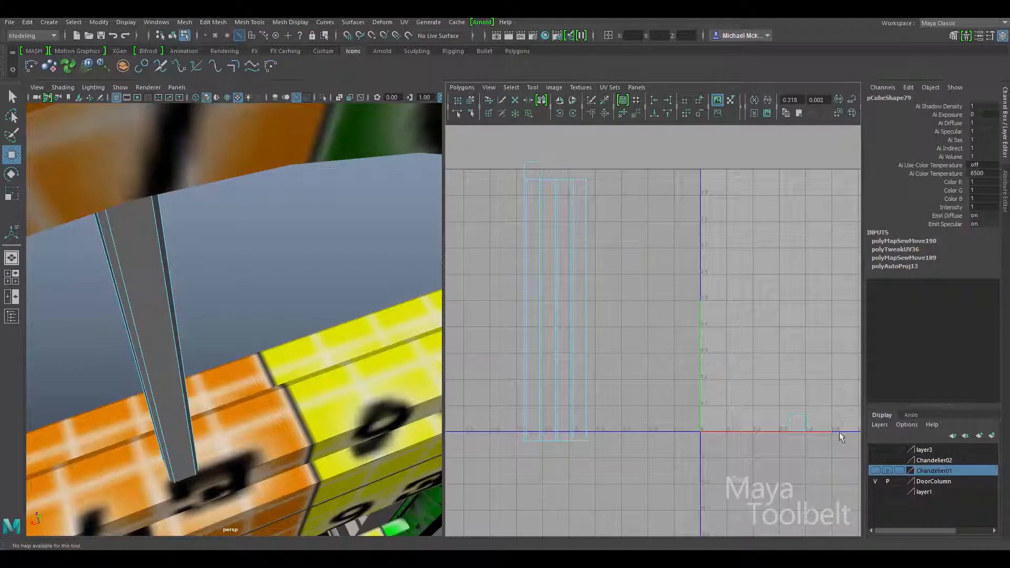
left_click(793, 425)
key("g")
left_click(558, 204)
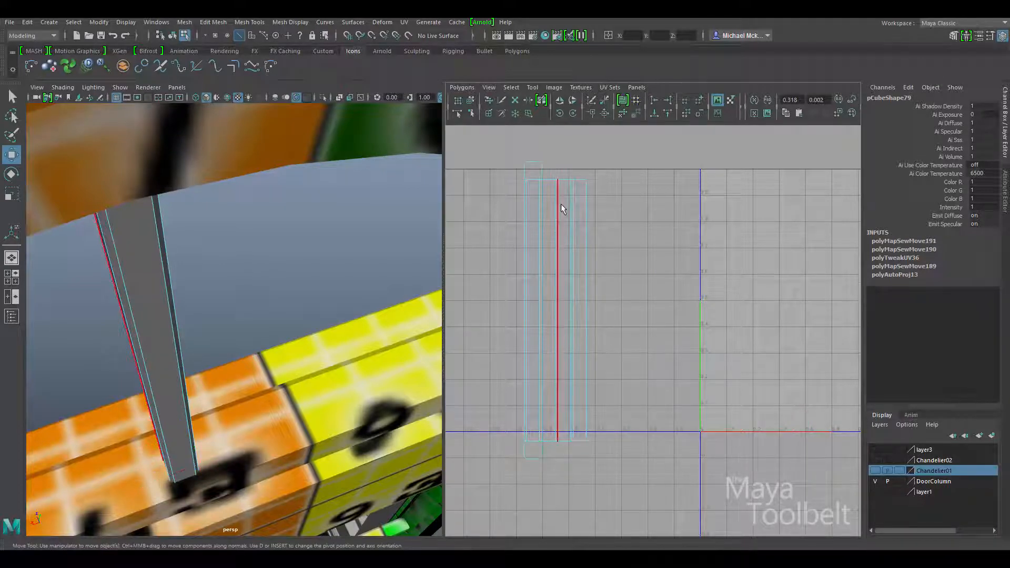
right_click(561, 204)
left_click(592, 203)
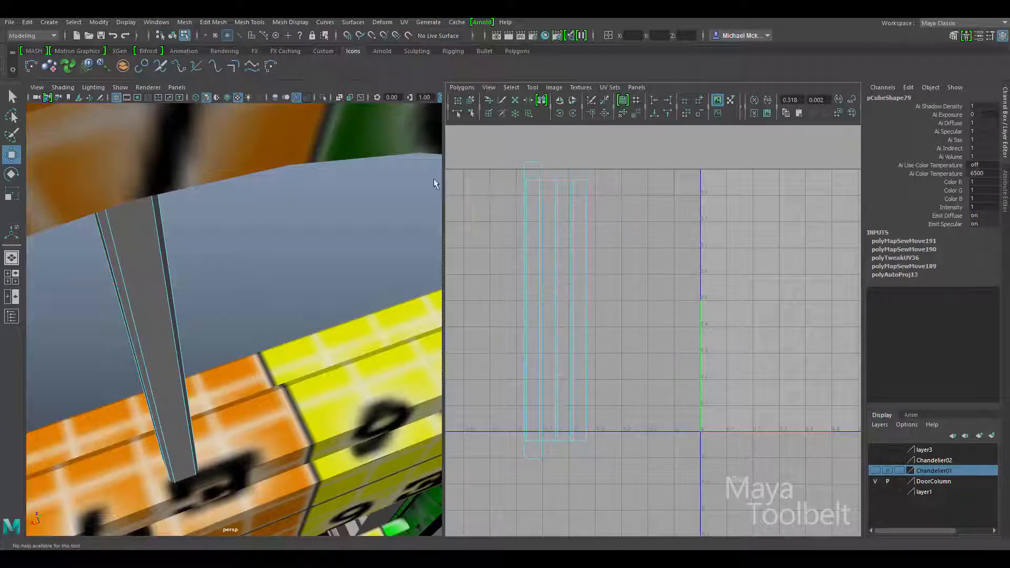
Return the vertical bar to object mode and assign it the existing checker material
left_click(173, 35)
right_click(140, 240)
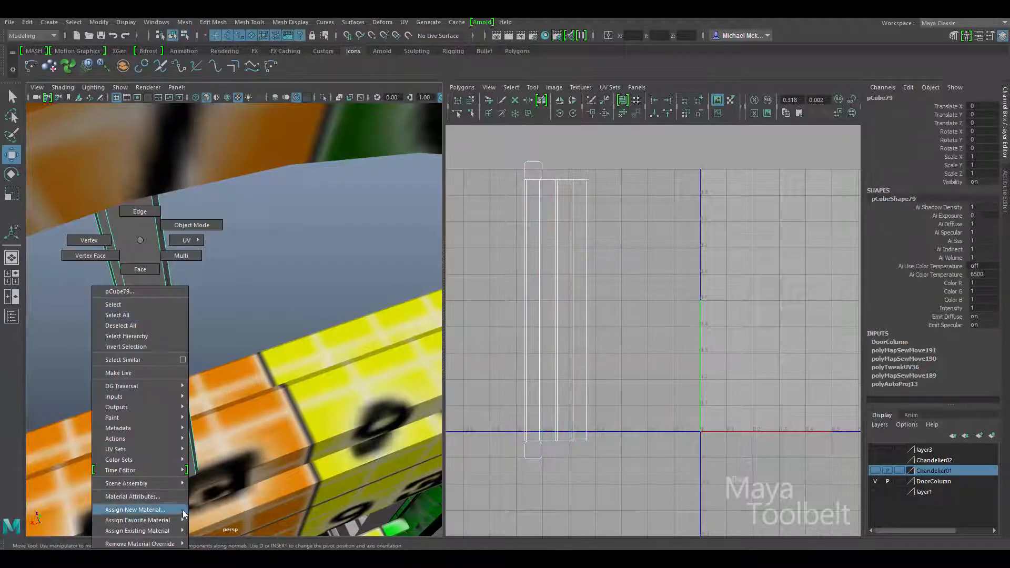
mouse_move(172, 532)
left_click(216, 532)
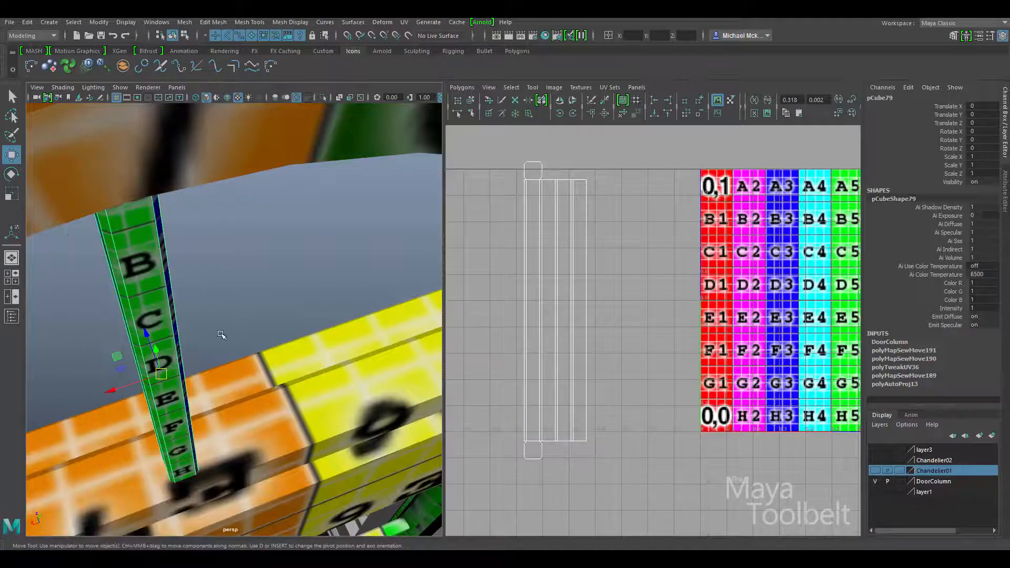
left_click_drag(221, 335, 397, 272, "alt")
right_click_drag(397, 273, 236, 290, "alt")
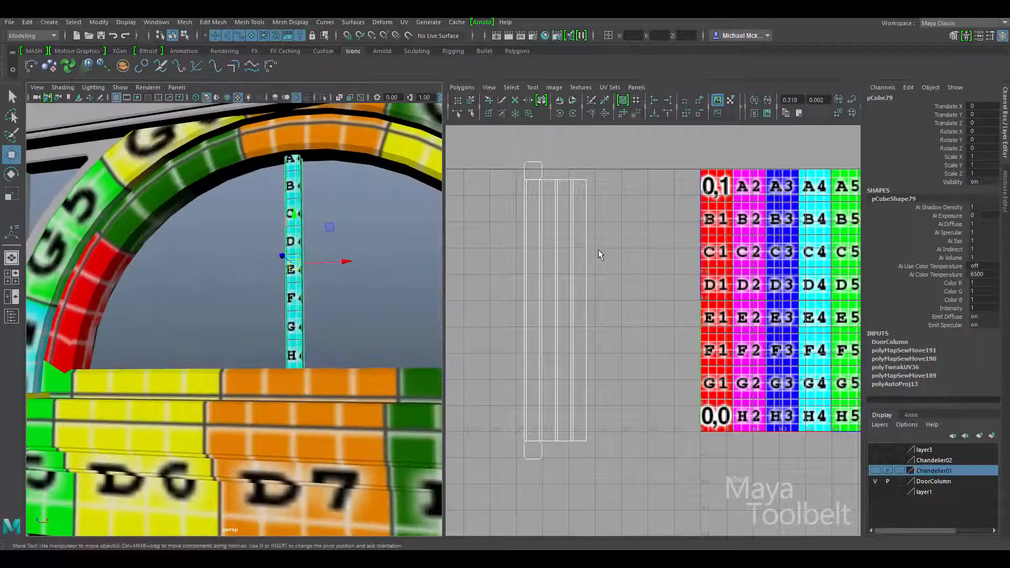
Select the vertical bar's whole UV shell and move it onto the orange number 7 column of the checker texture
right_click(598, 250)
left_click(633, 251)
left_click_drag(483, 458, 484, 460)
key("w")
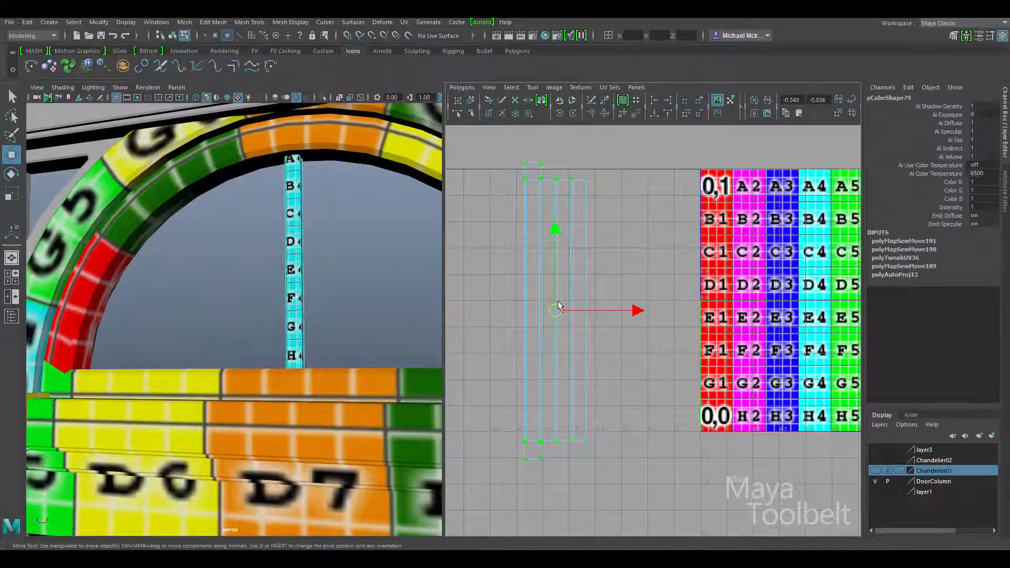
left_click_drag(558, 311, 801, 287)
middle_click_drag(815, 391, 626, 368, "alt")
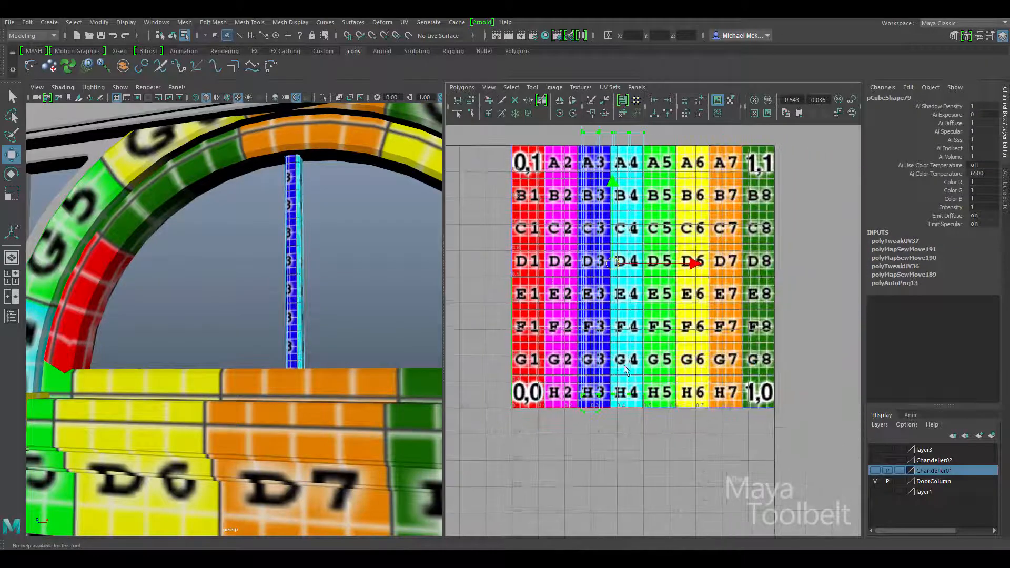
left_click_drag(611, 261, 747, 261)
middle_click_drag(741, 353, 722, 344)
Scale the vertical bar's UV shell down uniformly to span roughly C7 to E7, bringing its checker squares closer to the crossbar's size
key("r")
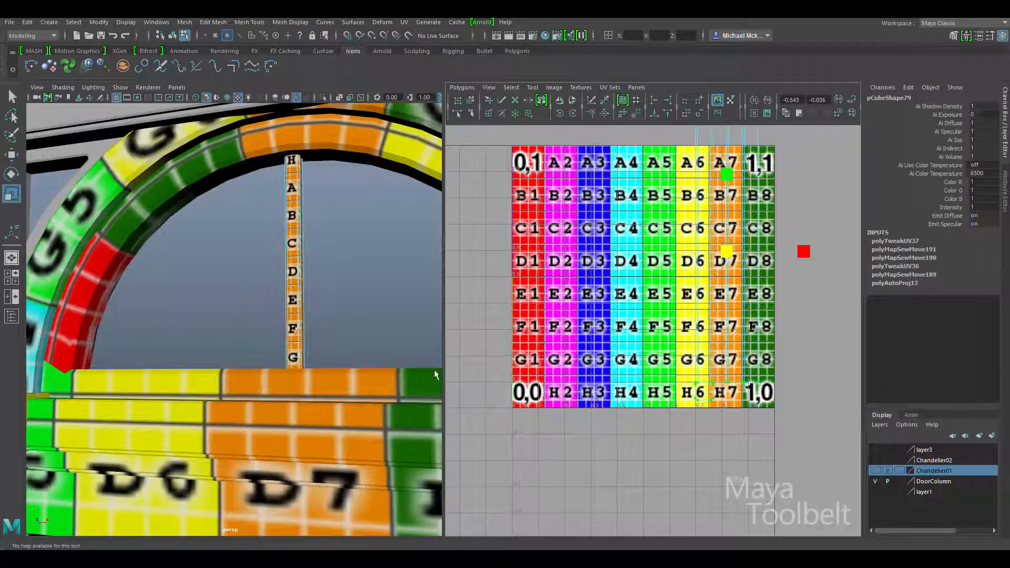
left_click_drag(263, 373, 282, 374, "alt")
right_click_drag(283, 374, 704, 351, "alt")
left_click_drag(718, 264, 641, 312)
middle_click_drag(274, 419, 252, 377, "alt")
right_click_drag(252, 377, 269, 377, "alt")
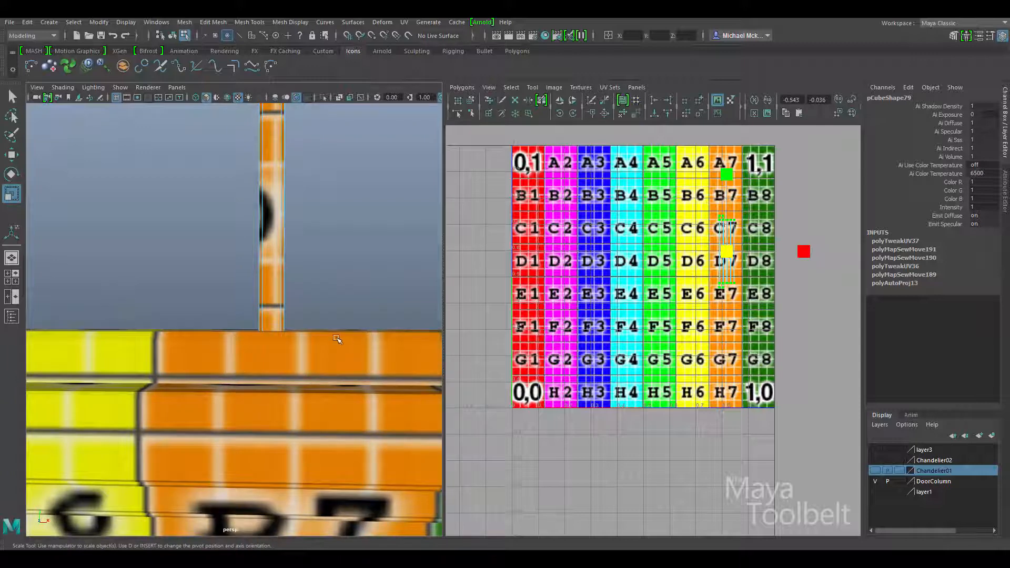
scroll(784, 277, "up", 3)
Shrink the vertical bar's UV shell further and shift it sideways over the letters in column 7
key("w")
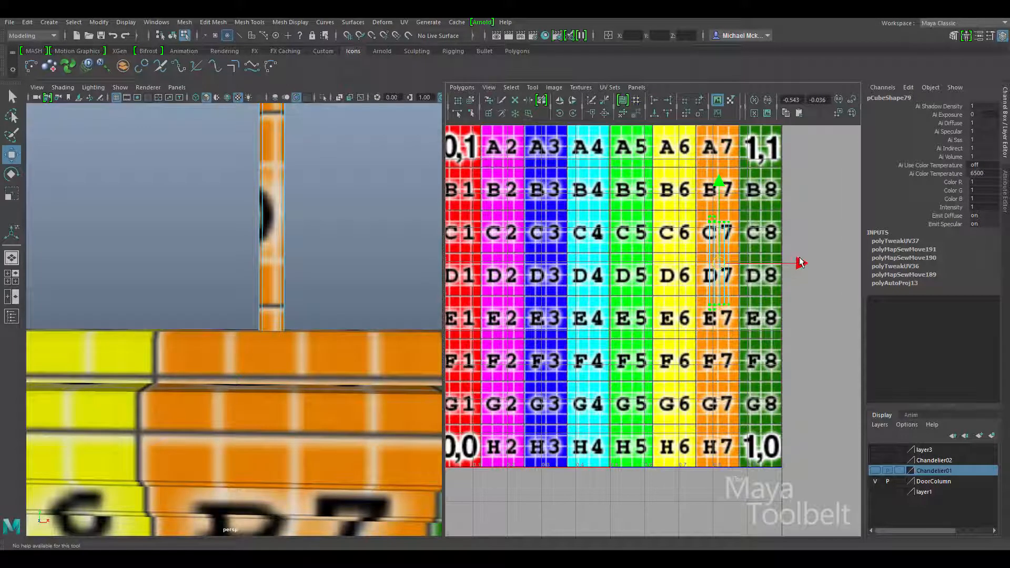
left_click_drag(799, 263, 799, 263)
key("r")
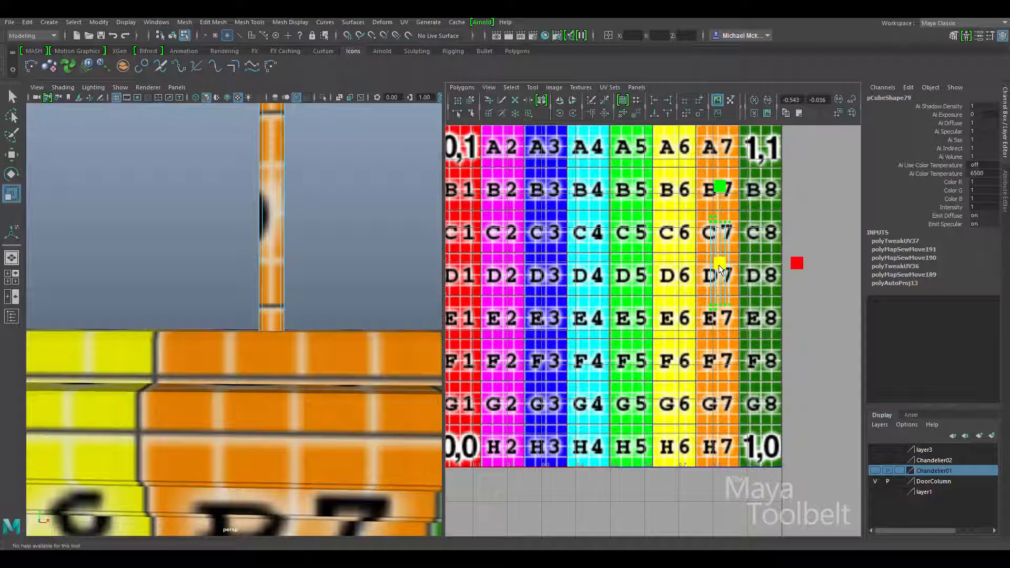
left_click_drag(721, 269, 702, 290)
key("w")
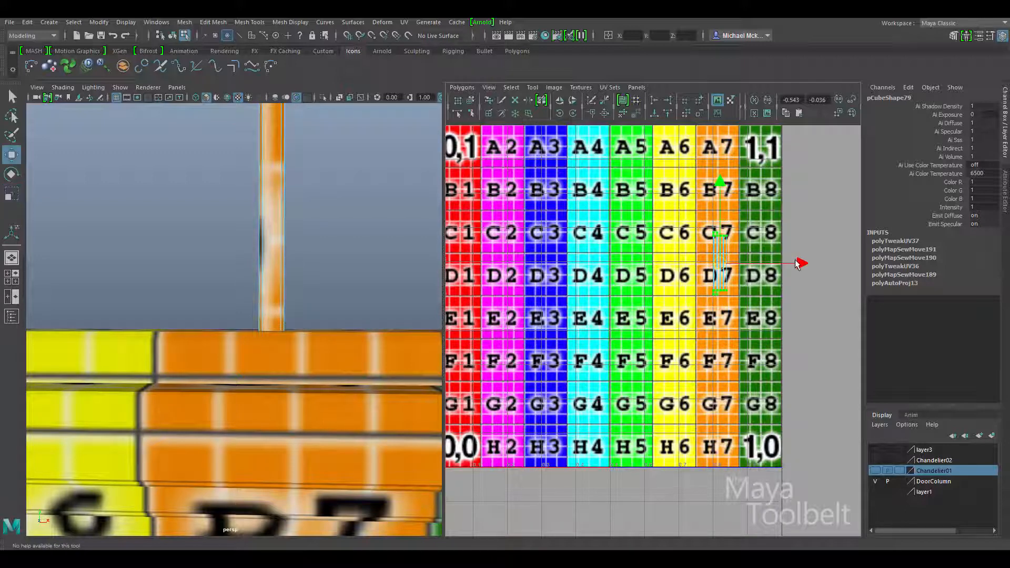
left_click_drag(798, 264, 788, 268)
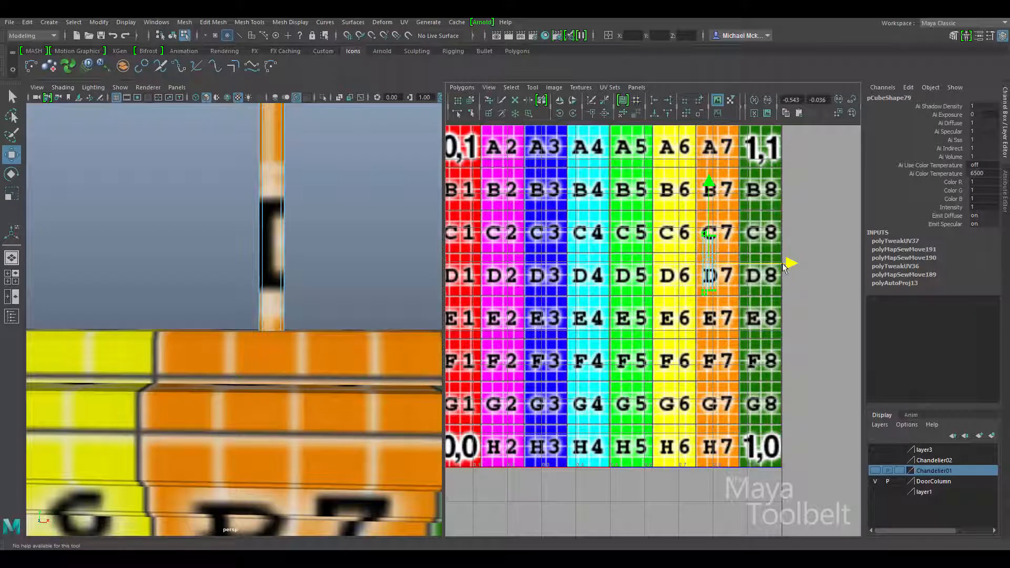
Enlarge the vertical bar's UV shell slightly, nudge it sideways within column 7, and compare its checker with the pieces below
key("r")
left_click_drag(713, 261, 724, 261)
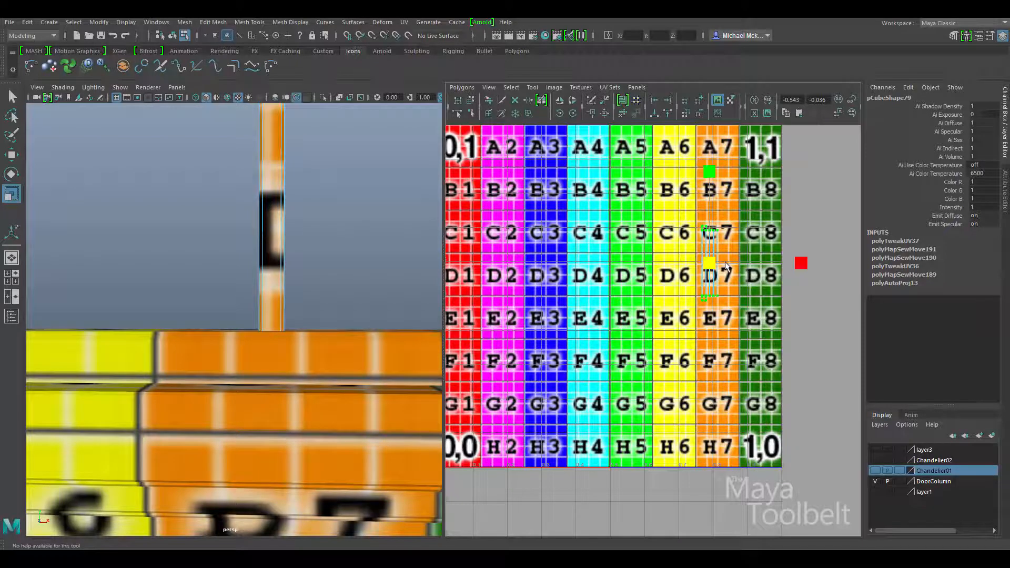
key("w")
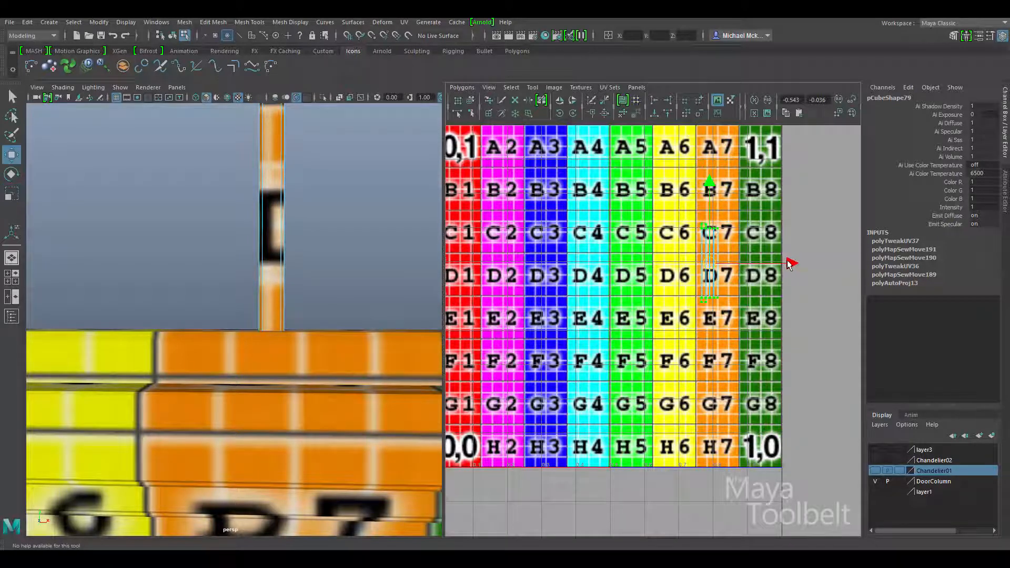
left_click_drag(786, 265, 788, 265)
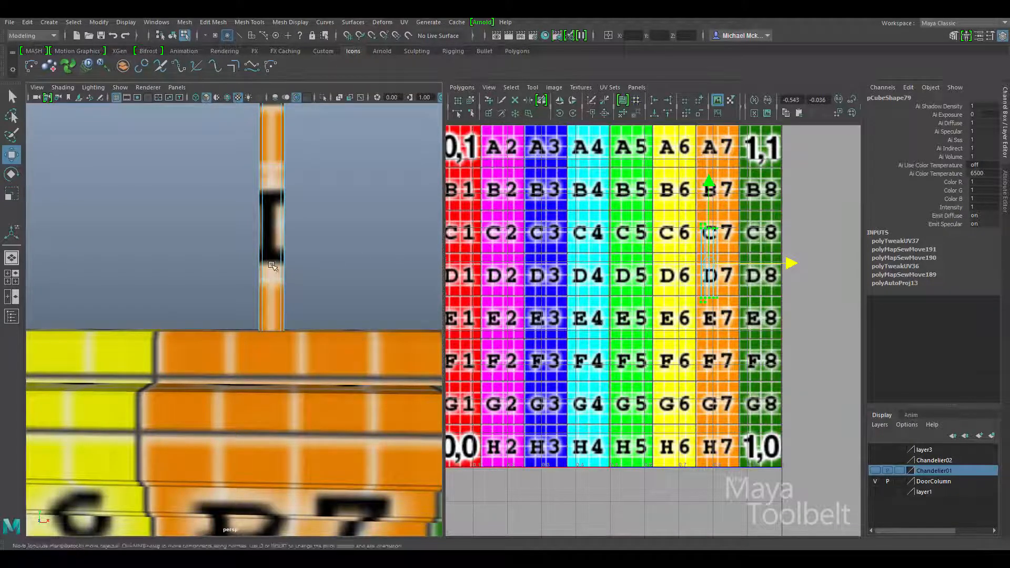
middle_click_drag(321, 264, 329, 320, "alt")
right_click_drag(329, 320, 171, 293, "alt")
middle_click_drag(290, 321, 296, 235, "alt")
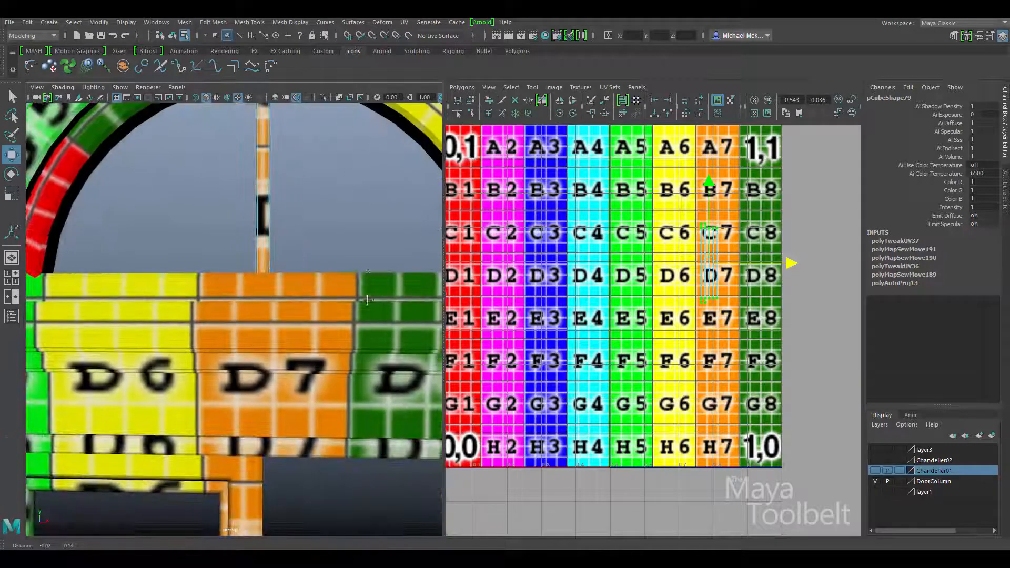
right_click_drag(368, 300, 135, 279, "alt")
left_click_drag(326, 297, 328, 272, "alt")
Return to object mode and select the textured arch rather than the grey bracket beside it
left_click(173, 35)
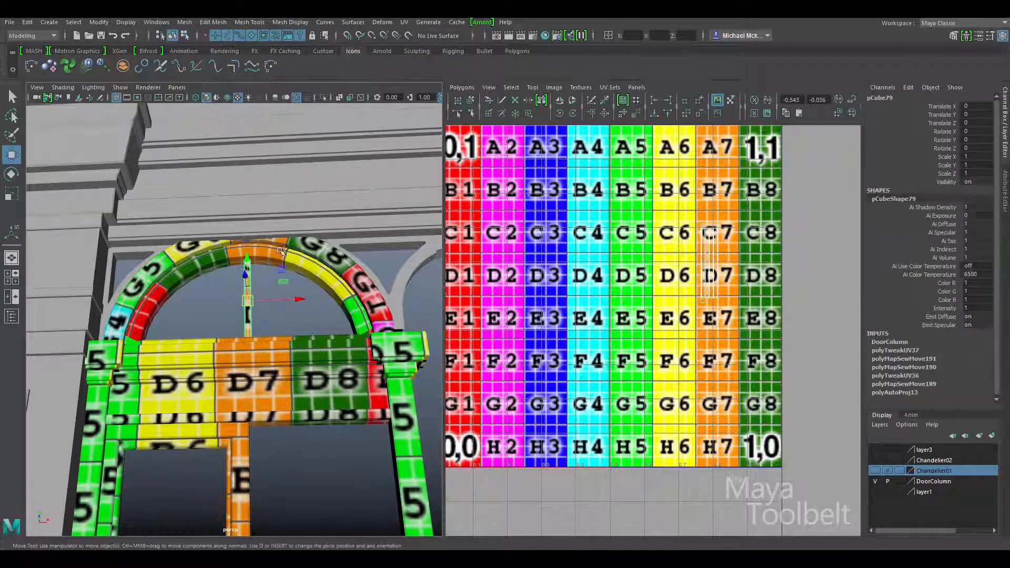
left_click(291, 319)
left_click_drag(291, 318, 310, 364, "alt")
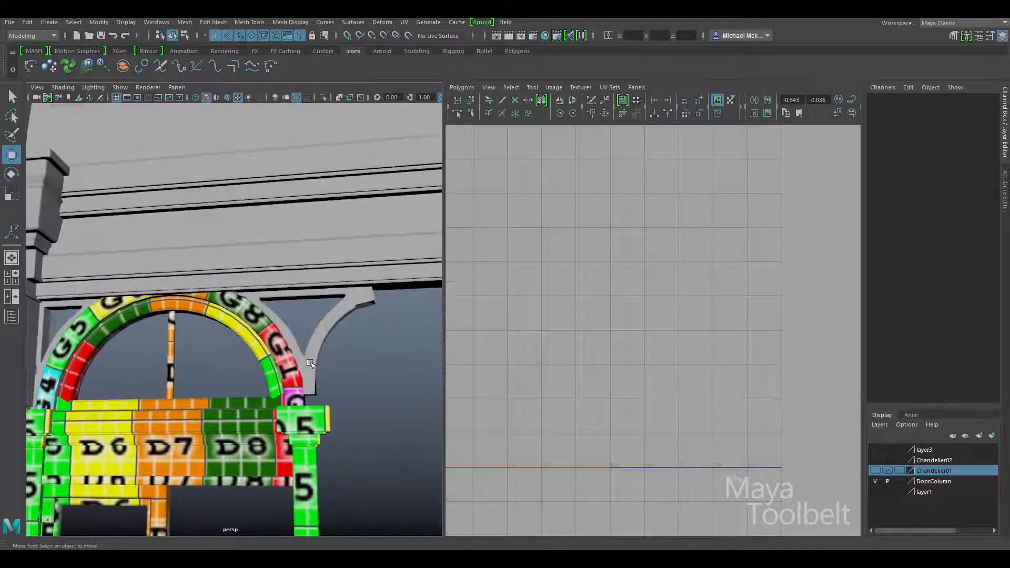
left_click_drag(327, 322, 305, 244, "alt")
left_click(296, 232)
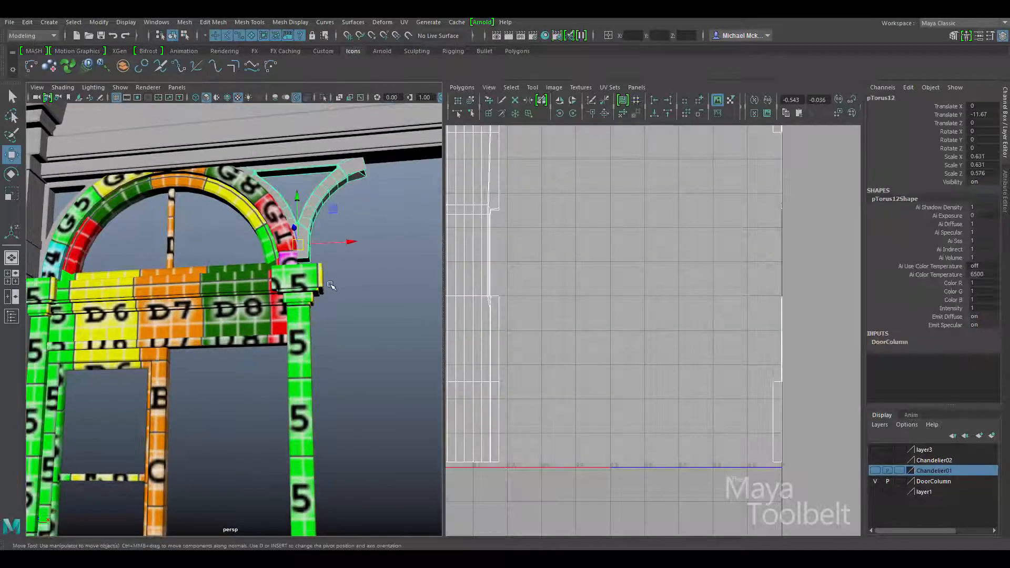
left_click(278, 213)
left_click_drag(307, 312, 349, 320, "alt")
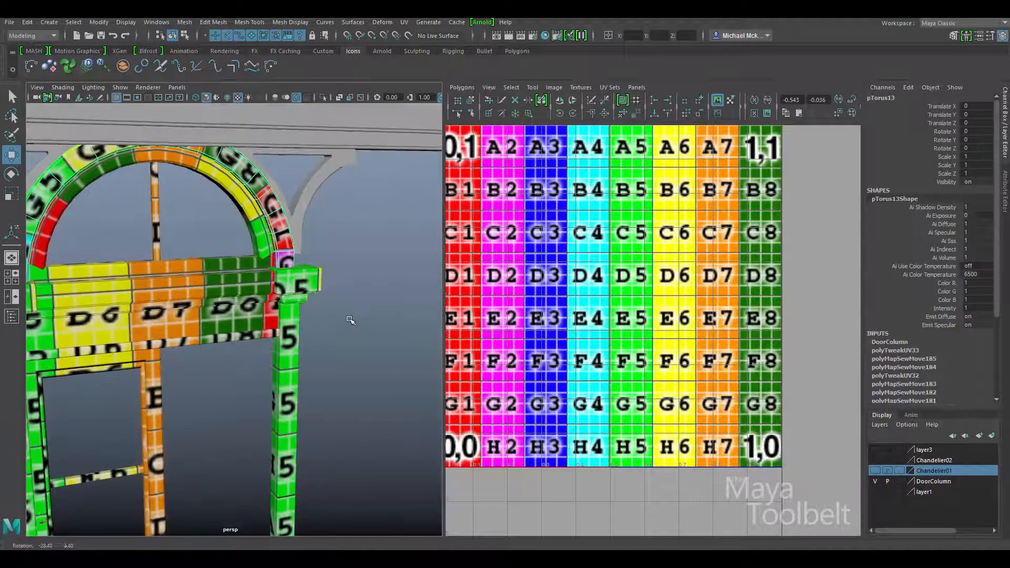
Hide everything except the arch and frame its lower end to inspect the untextured black face
key("space")
left_click_drag(515, 331, 418, 338, "alt")
left_click_drag(334, 323, 373, 242, "alt")
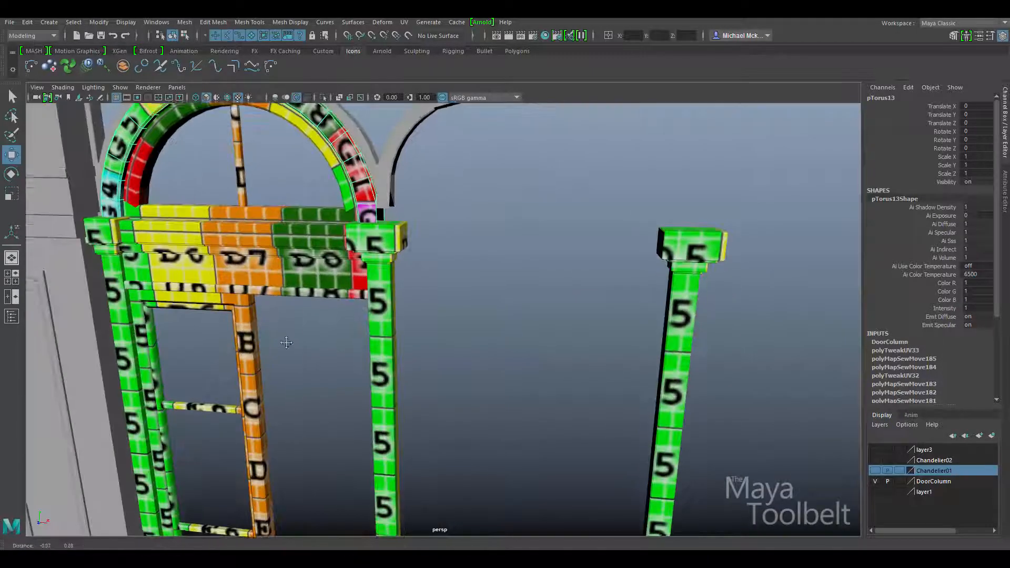
middle_click_drag(373, 242, 381, 339, "alt")
right_click_drag(381, 339, 661, 338, "alt")
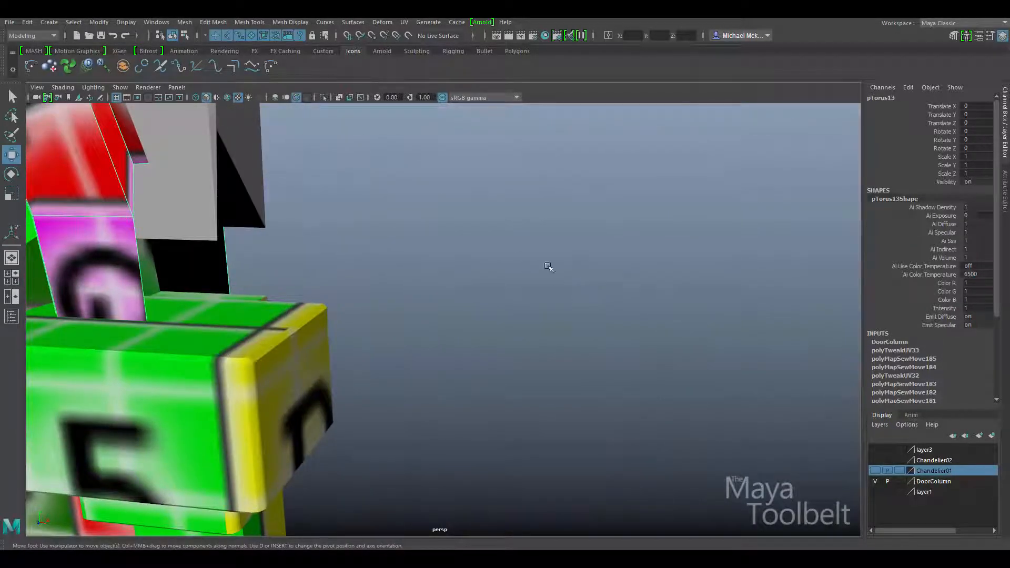
key("alt+h")
key("f")
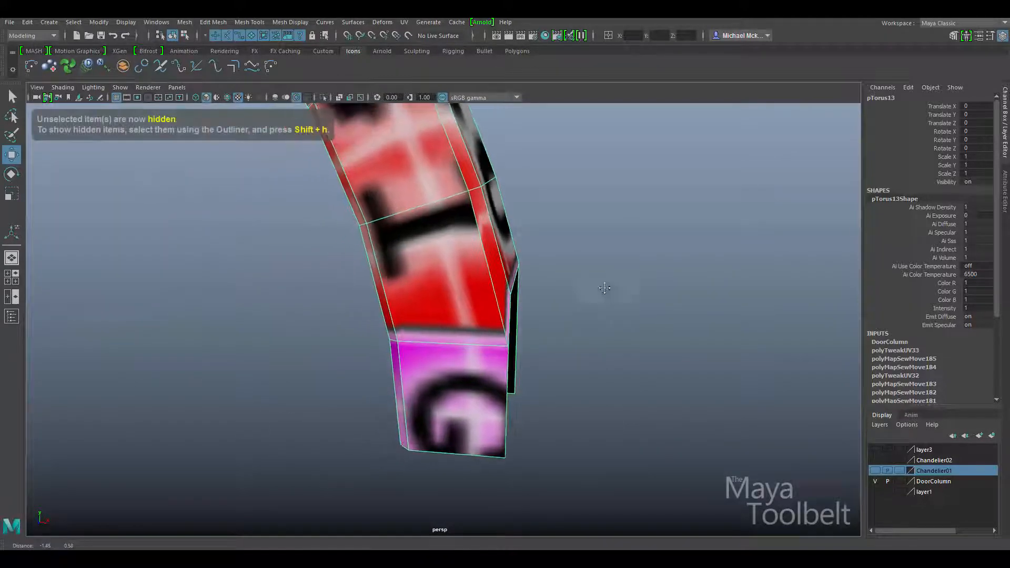
left_click_drag(604, 287, 499, 298, "alt")
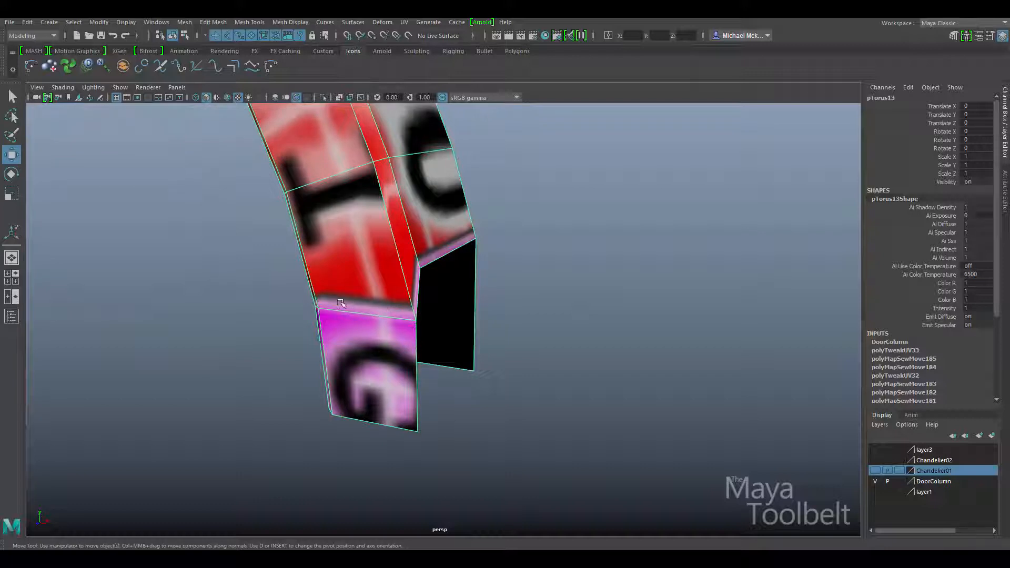
left_click_drag(444, 306, 347, 323, "alt")
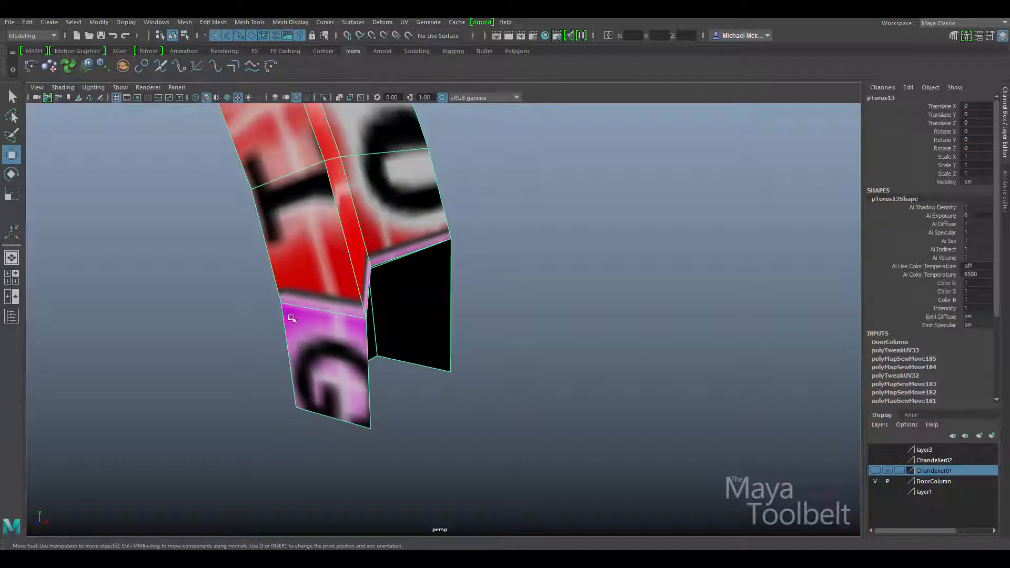
key("space")
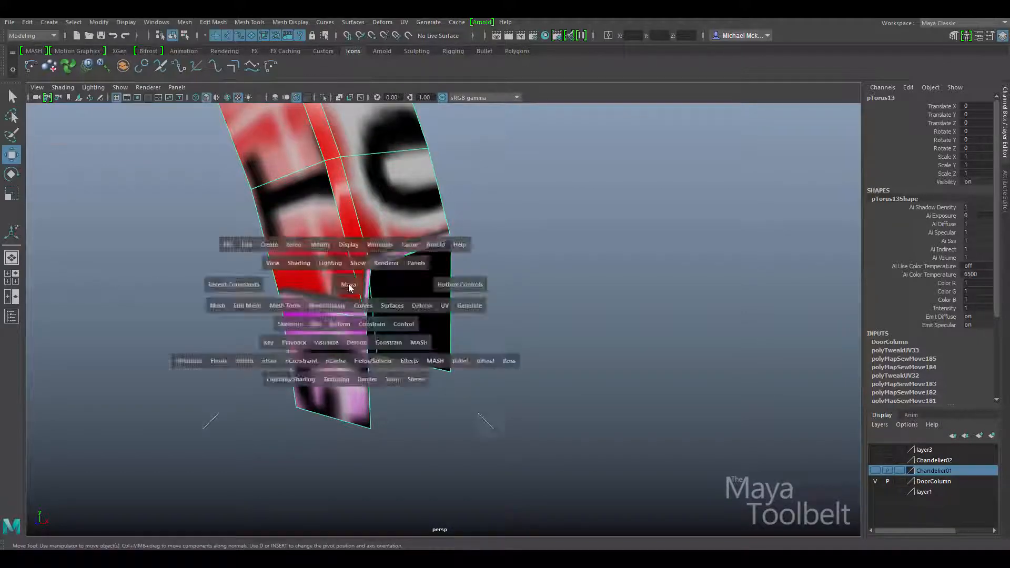
Select the edges at the stepped end of the arch's UV shell and enlarge that area
middle_click_drag(666, 243, 545, 363, "alt")
right_click_drag(726, 199, 733, 171)
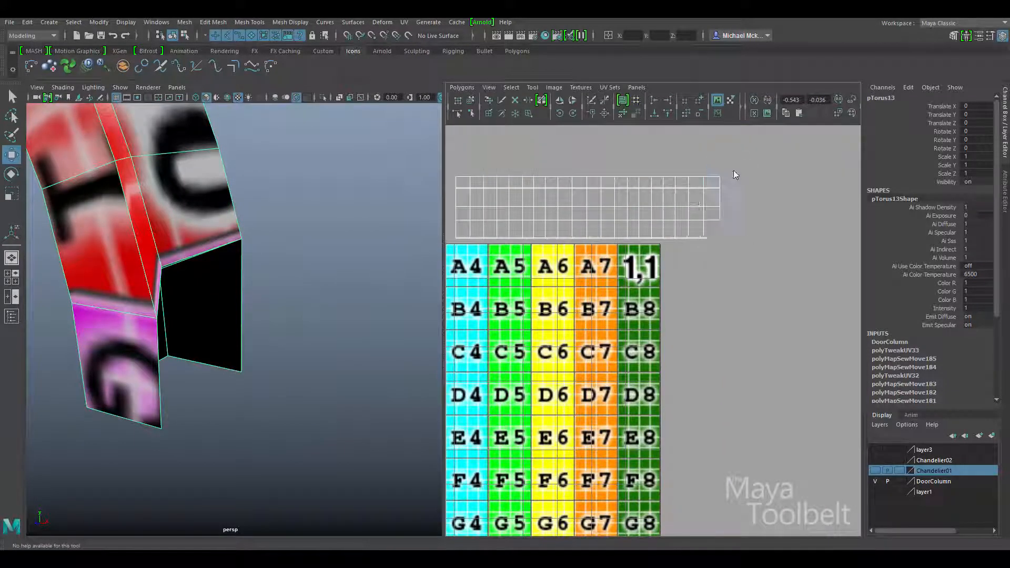
left_click_drag(708, 186, 690, 248)
middle_click_drag(666, 232, 633, 285, "alt")
right_click_drag(633, 285, 883, 374, "alt")
middle_click_drag(633, 314, 592, 395, "alt")
Select the UVs at the stepped end of the arch's shell and locate them on the model's lower end
right_click_drag(652, 244, 678, 244)
left_click_drag(625, 170, 655, 283)
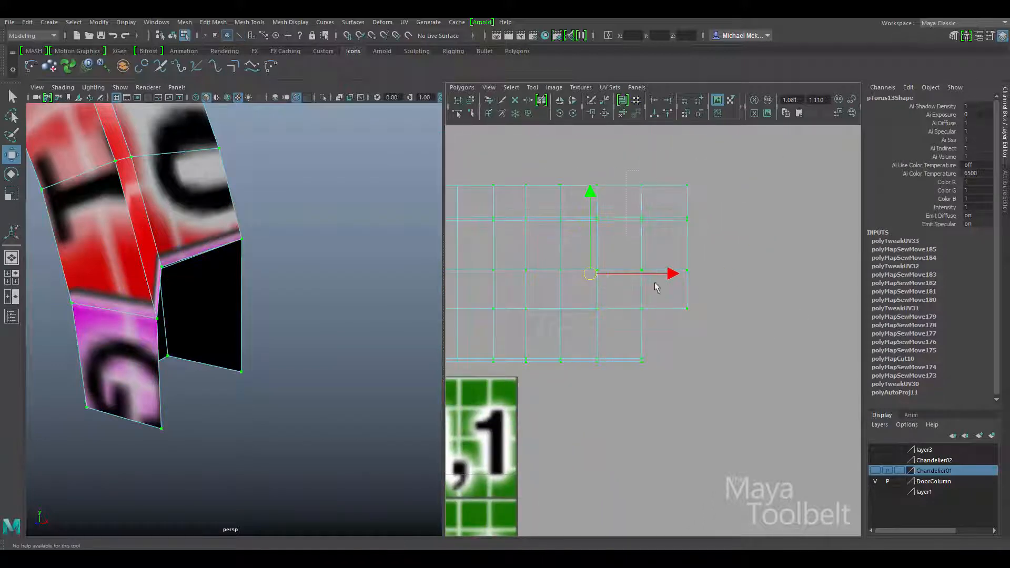
left_click_drag(662, 330, 671, 371)
key("f")
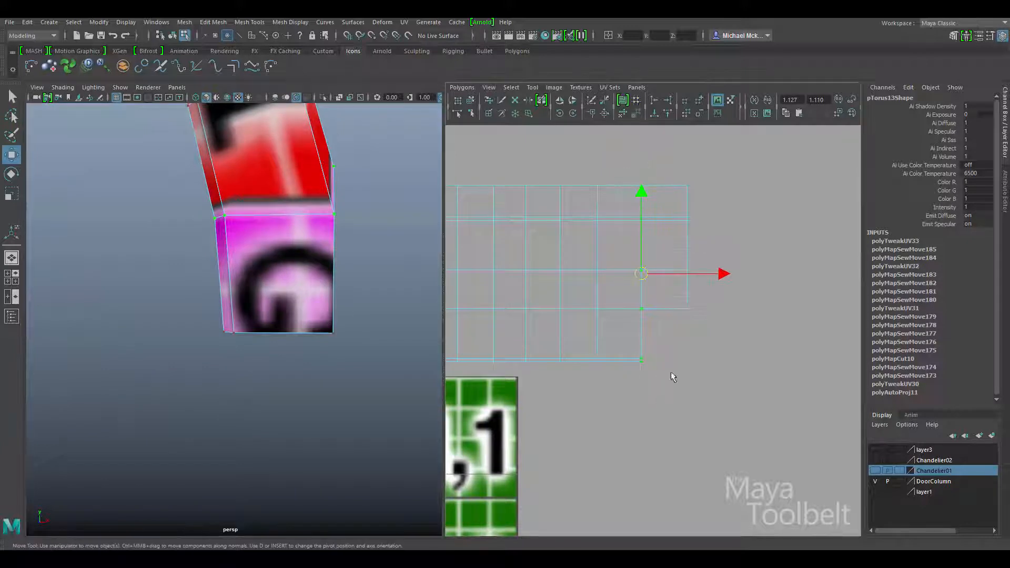
left_click_drag(272, 200, 194, 317, "alt")
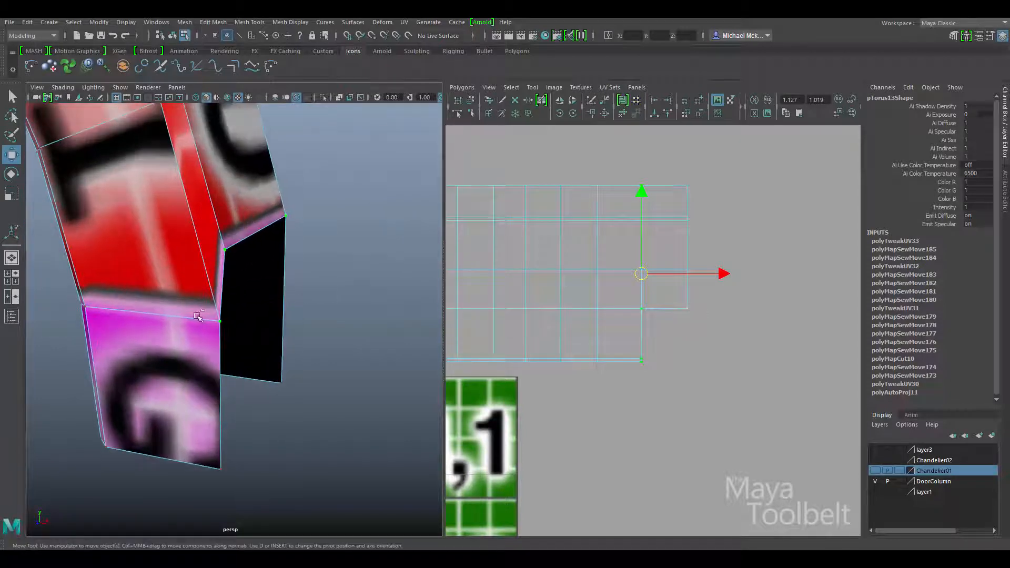
left_click_drag(303, 269, 352, 237, "alt")
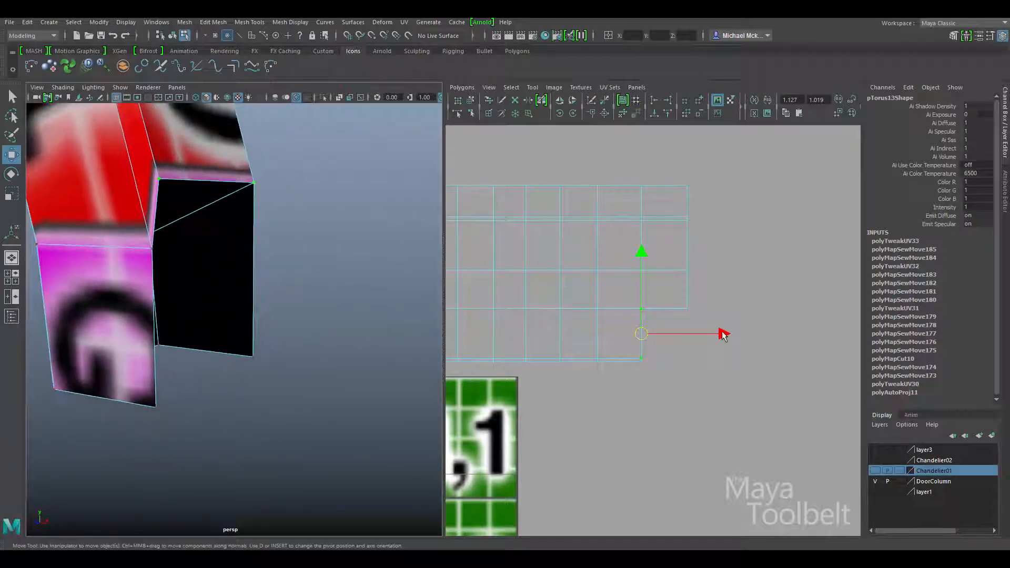
Shift the lower corner UVs at the shell's stepped end inward, compare using undo and redo, and select the neighbouring corner UV
left_click_drag(723, 335, 708, 333)
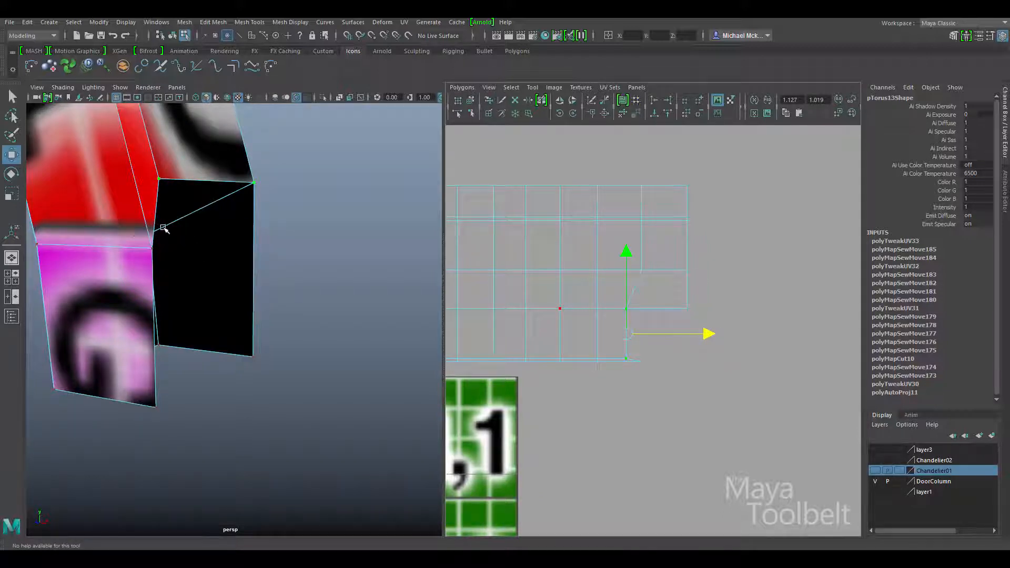
left_click_drag(290, 234, 347, 302, "alt")
key("ctrl+z")
key("shift+z")
left_click(635, 364)
left_click(679, 362)
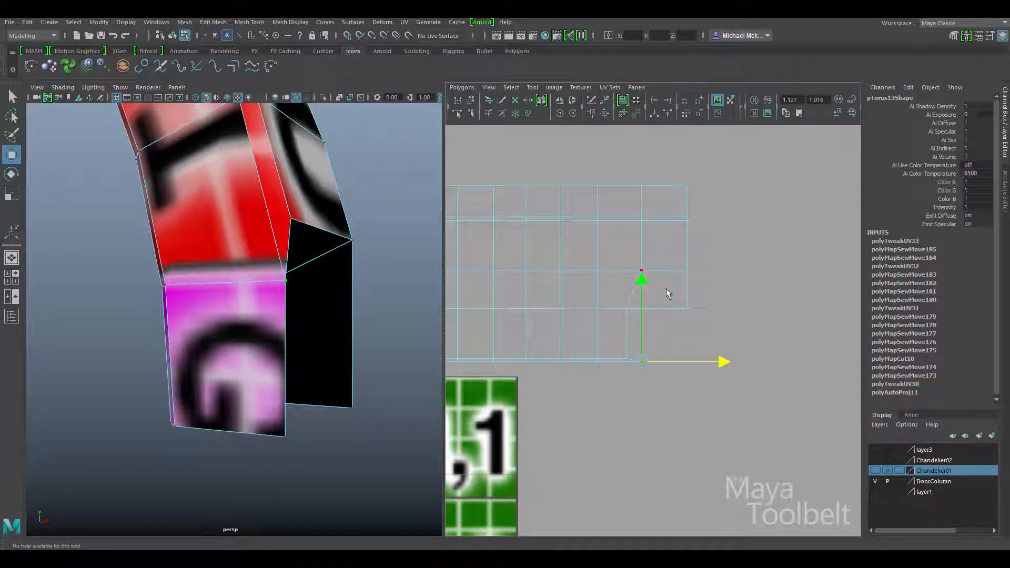
Cut the UVs along the arch's lengthwise edge loop that separates the lowest strip from the rest of the shell
middle_click_drag(640, 248, 723, 270, "alt")
left_click_drag(319, 232, 337, 258, "alt")
right_click_drag(337, 257, 212, 241, "alt")
middle_click_drag(212, 242, 338, 316, "alt")
right_click_drag(340, 316, 209, 275, "alt")
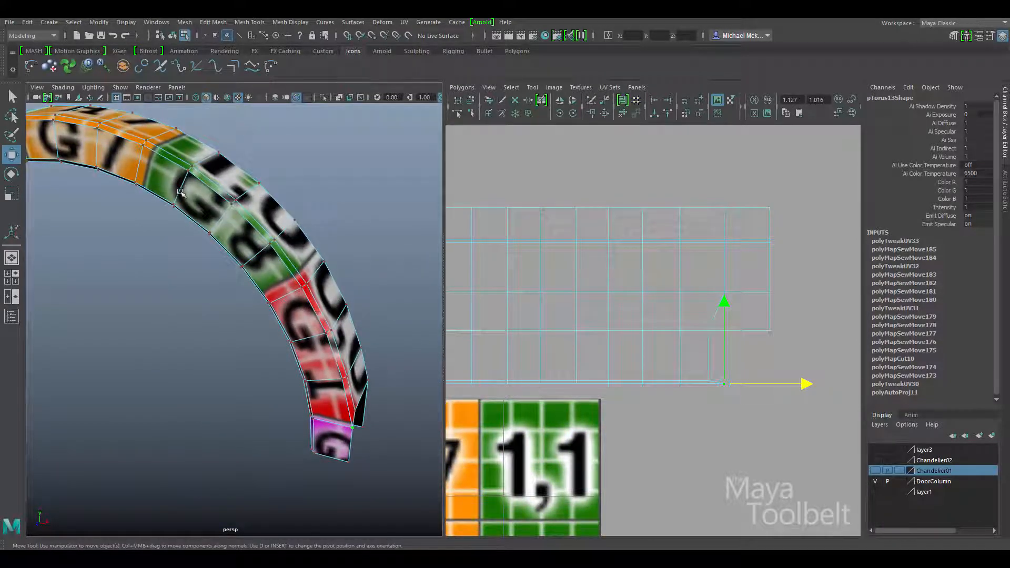
left_click_drag(180, 192, 229, 221, "alt")
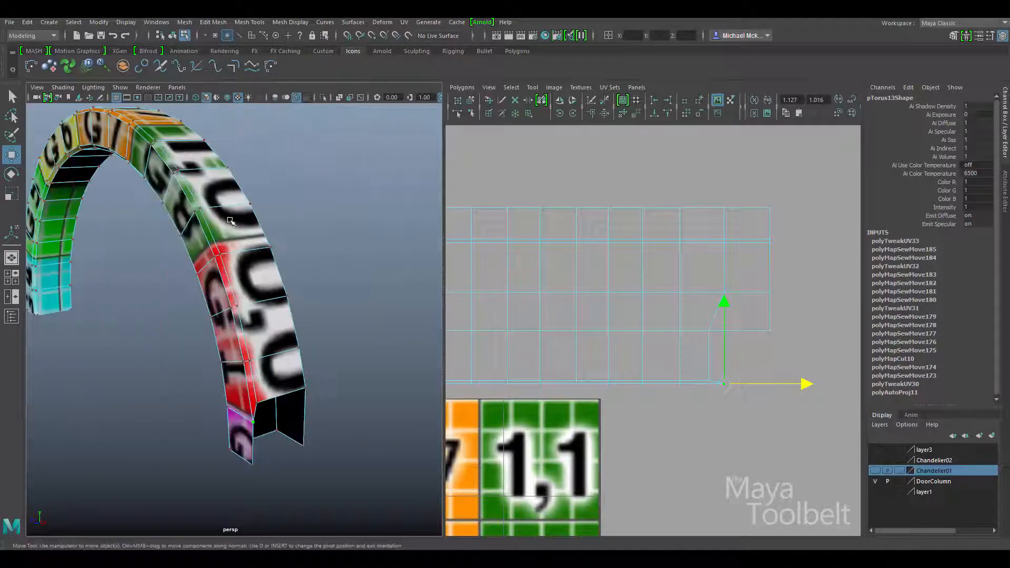
right_click_drag(230, 221, 230, 194)
left_click_drag(305, 216, 219, 210, "alt")
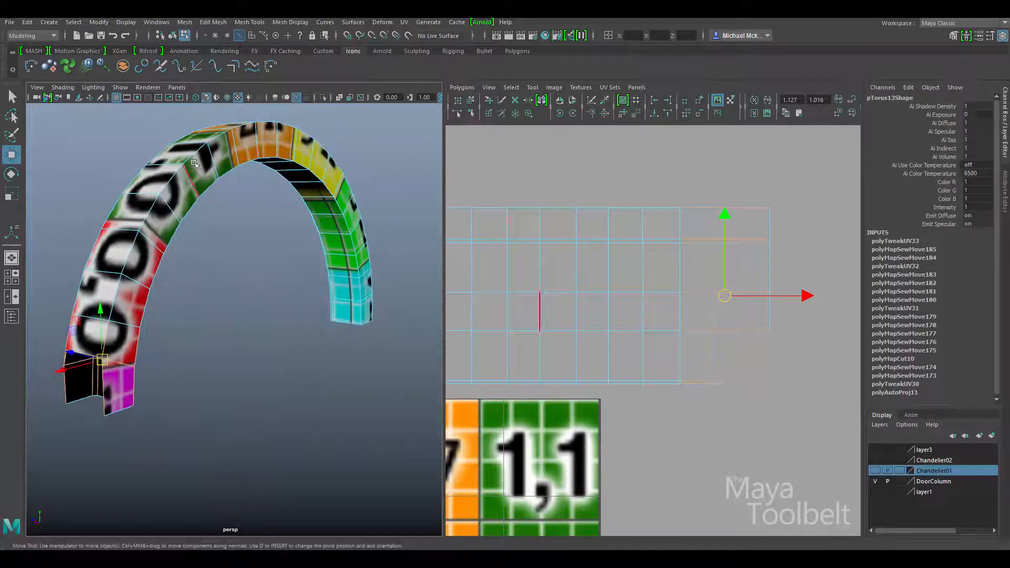
left_click(194, 154)
double_click(197, 154)
middle_click_drag(614, 274, 773, 264, "alt")
right_click_drag(773, 264, 586, 288, "alt")
middle_click_drag(645, 313, 780, 274, "alt")
right_click_drag(779, 273, 525, 281, "alt")
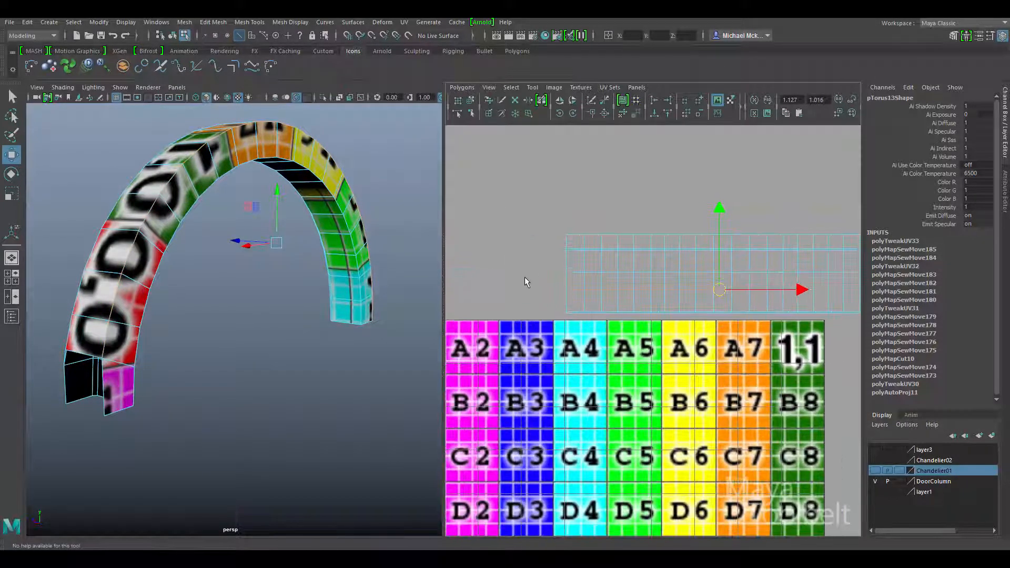
middle_click_drag(807, 325, 697, 325, "alt")
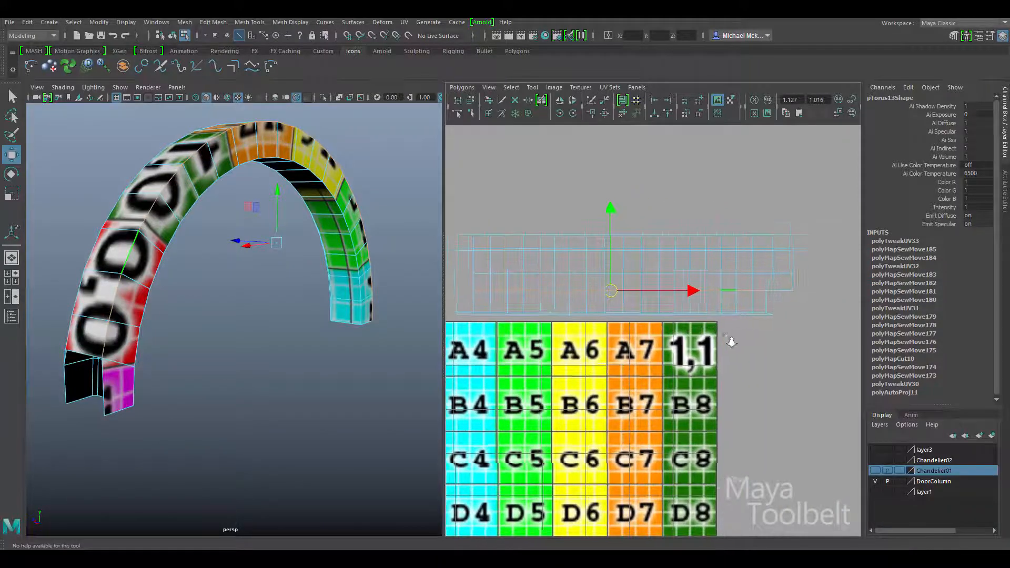
right_click_drag(730, 340, 763, 346, "alt")
middle_click_drag(744, 348, 757, 362, "alt")
left_click(461, 87)
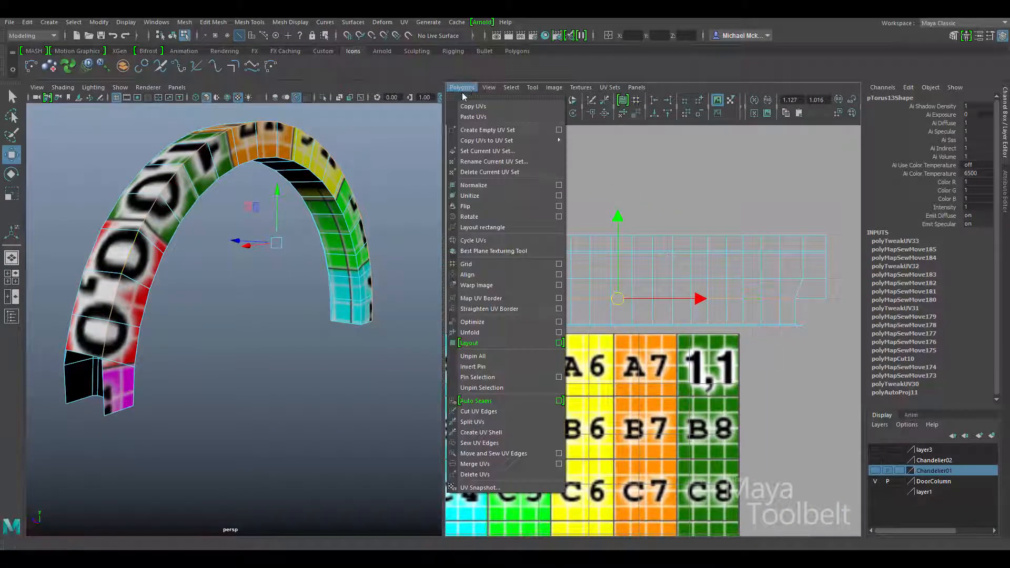
left_click(490, 411)
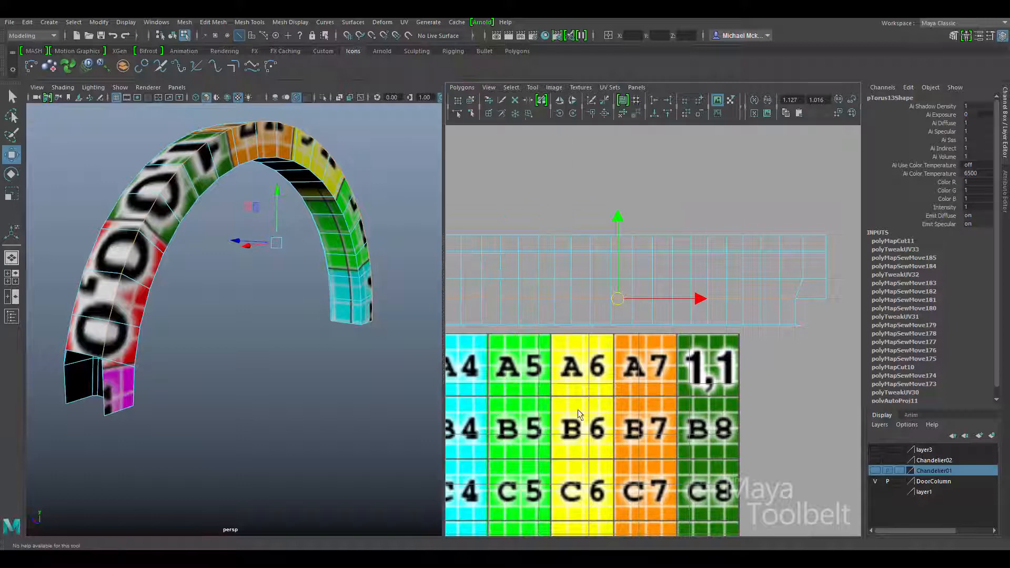
Move and sew the cut strip onto the shell's upper border edge loop, leaving out the edge at the stepped end
middle_click_drag(771, 358, 781, 355, "alt")
right_click_drag(781, 355, 778, 335, "alt")
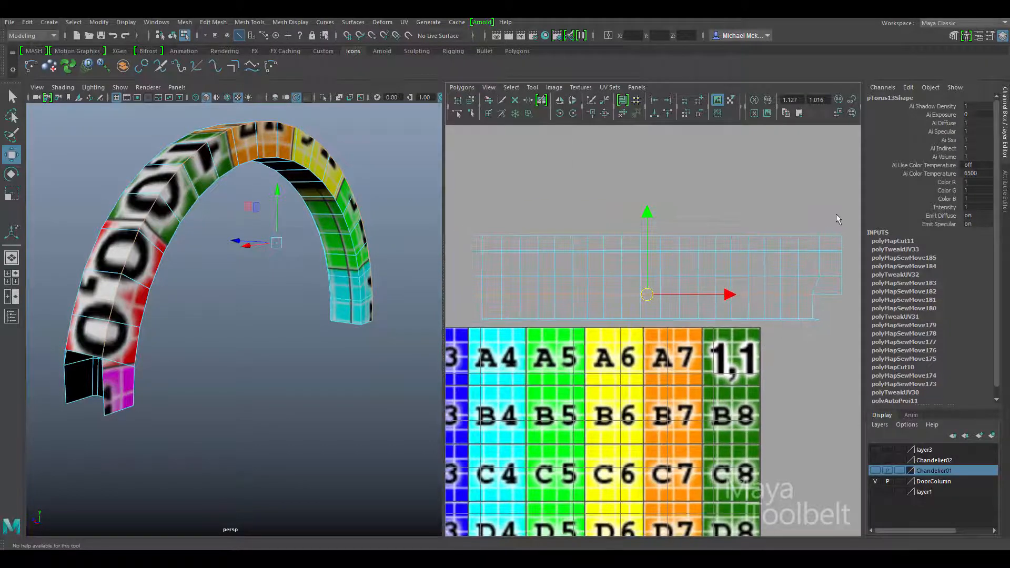
double_click(568, 240)
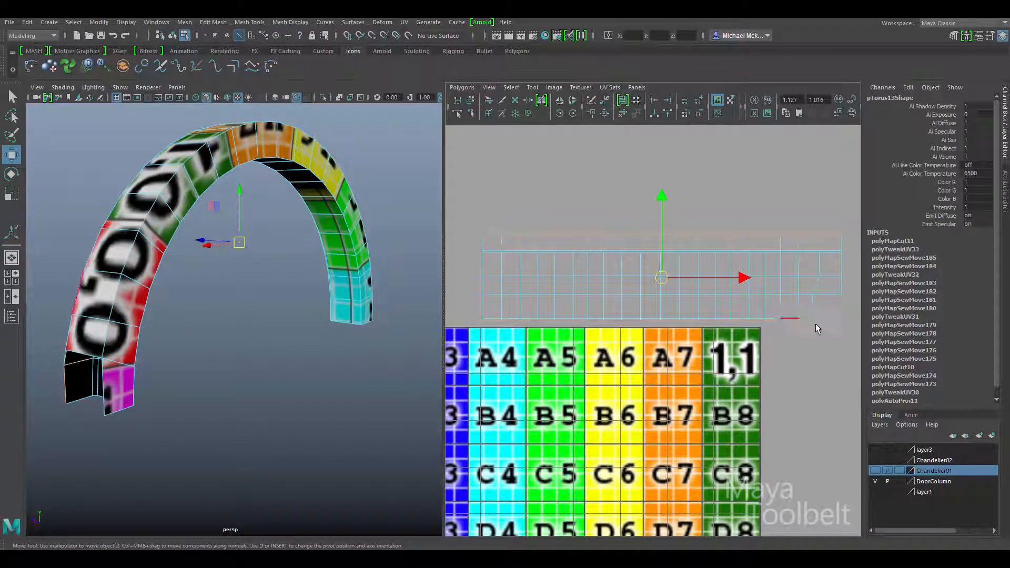
left_click_drag(827, 226, 846, 254, "ctrl")
left_click(605, 116)
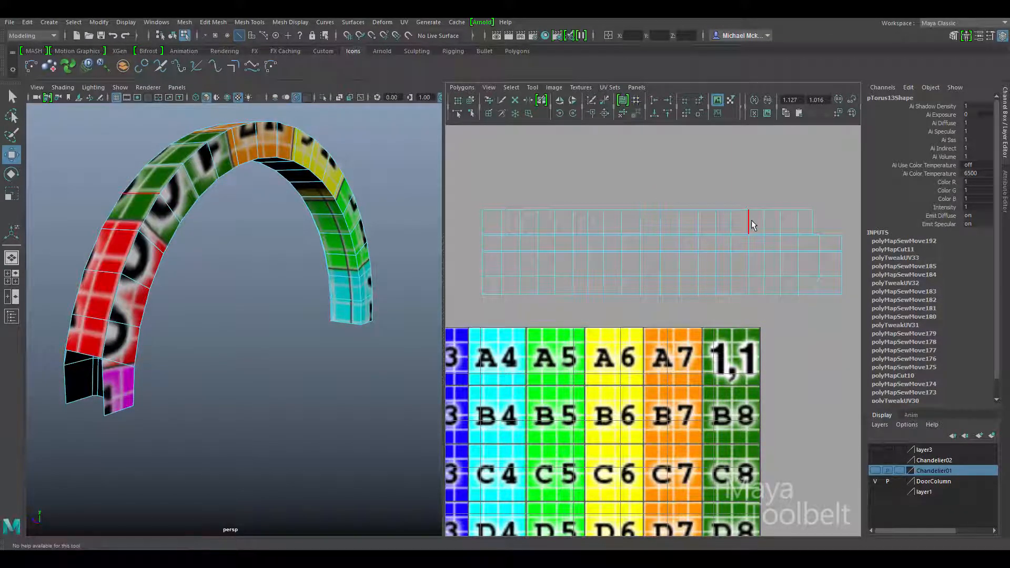
Return to object mode, deselect the arch and examine the checker texture flow near its lower end
left_click_drag(231, 277, 184, 237, "alt")
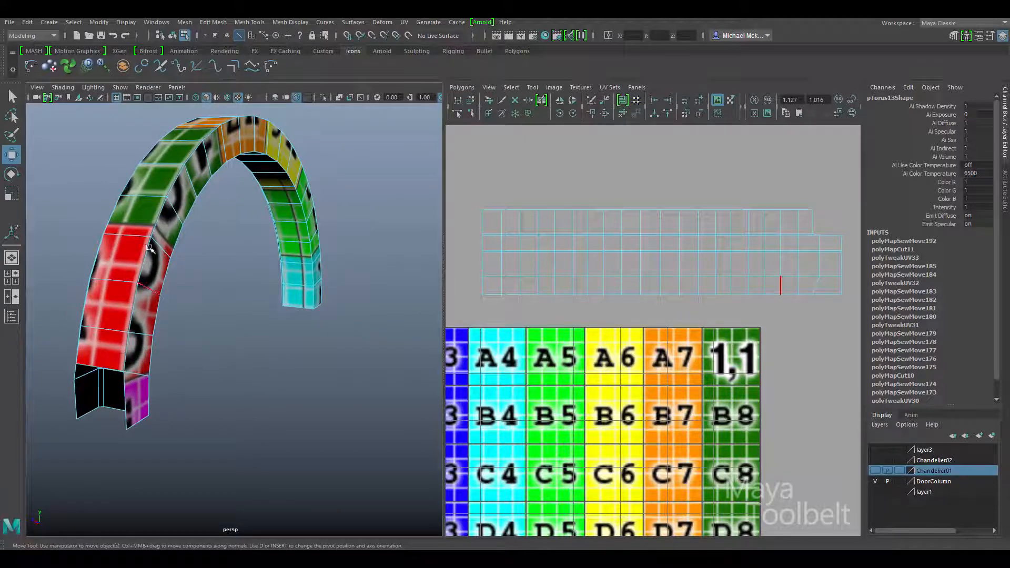
left_click_drag(198, 284, 259, 282, "alt")
right_click_drag(260, 283, 364, 307, "alt")
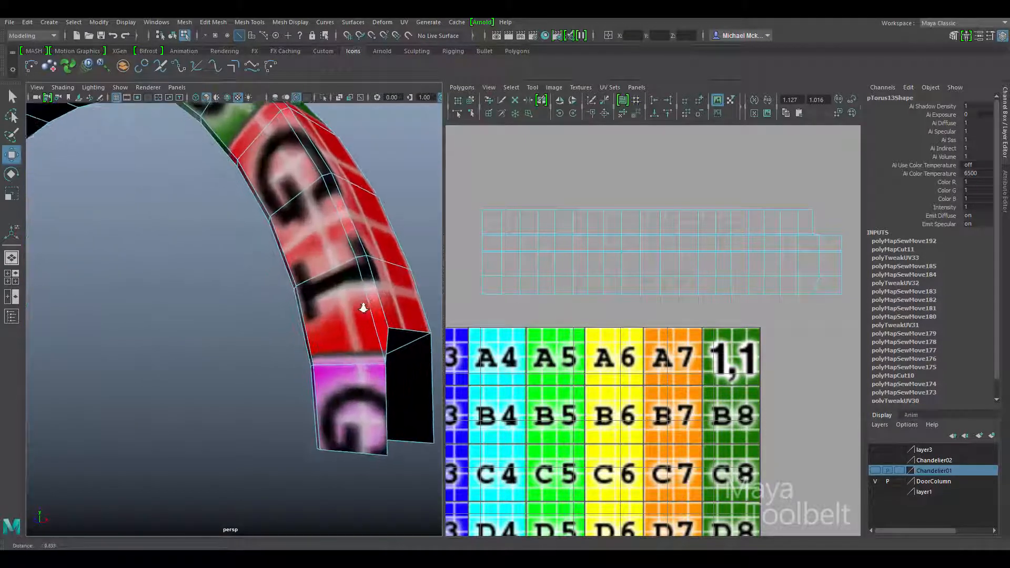
mouse_move(364, 308)
left_mouse_down("alt")
mouse_move(358, 341)
mouse_move(355, 314)
left_mouse_up("alt")
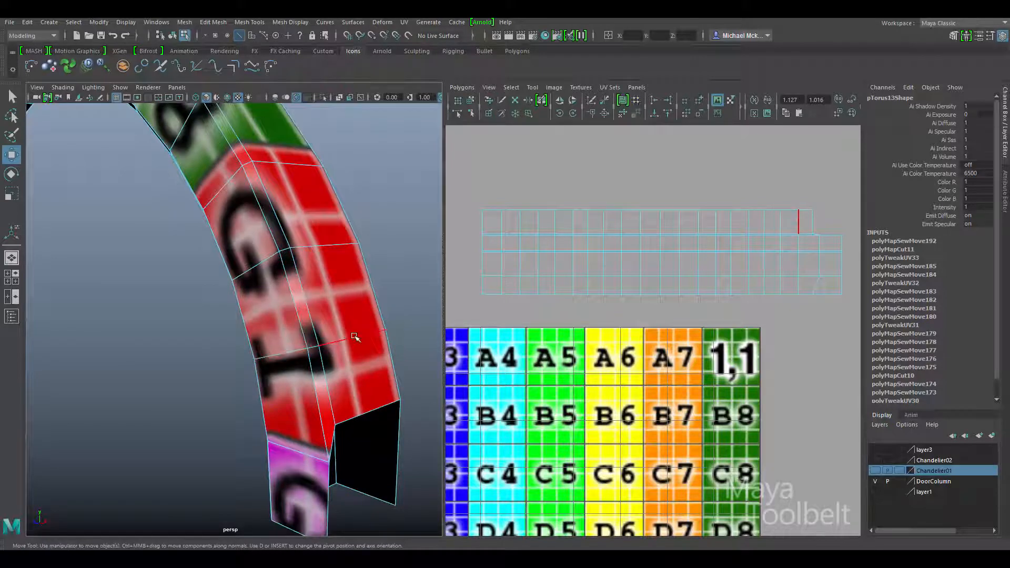
key("F8")
left_click(378, 225)
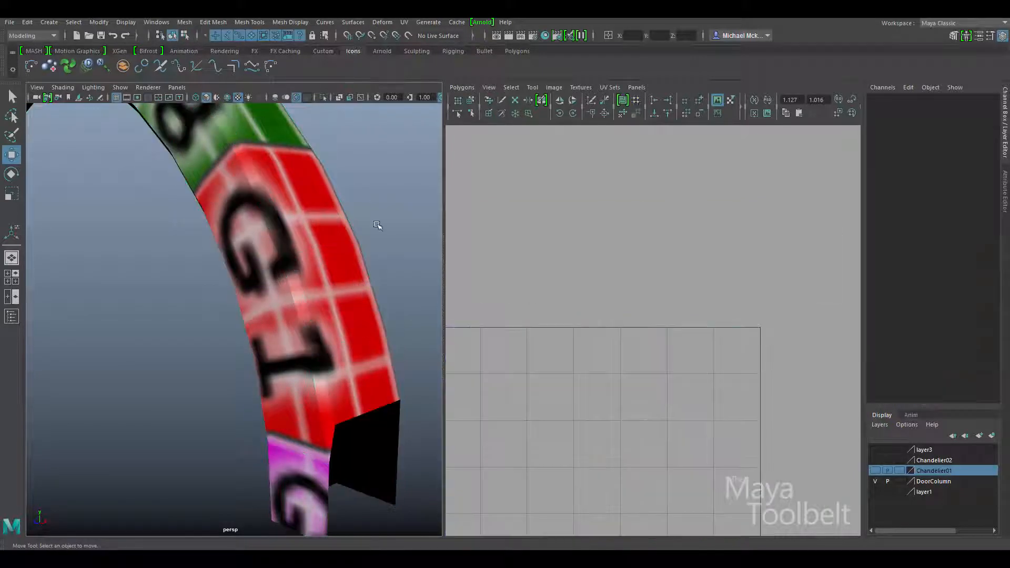
left_click_drag(378, 225, 310, 289, "alt")
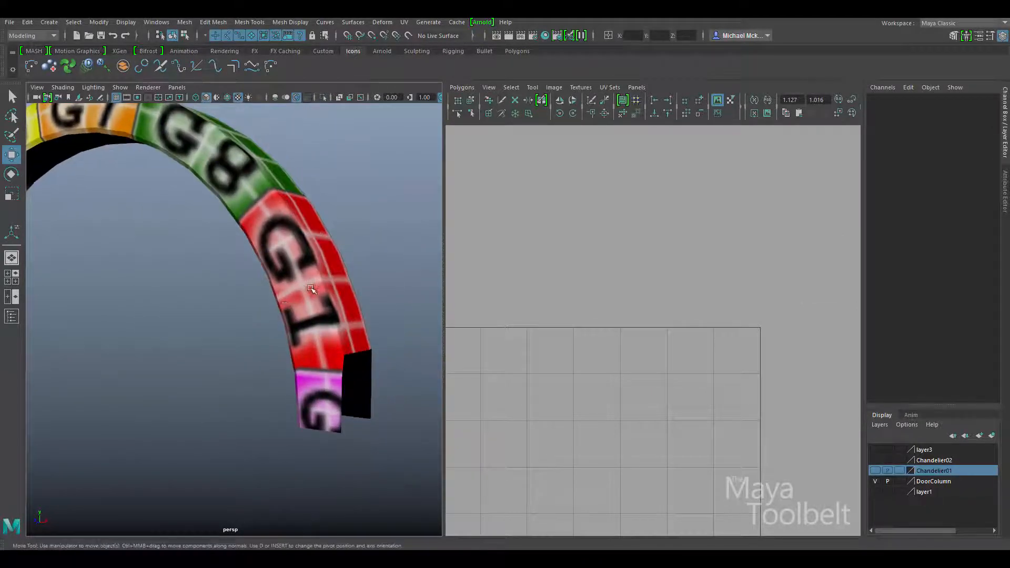
Select the arch and snap its pivot to the bottom corner vertex of its textured lower end
left_click(310, 289)
right_click_drag(410, 293, 250, 299, "alt")
left_click_drag(251, 300, 268, 337, "alt")
right_click_drag(269, 336, 339, 339, "alt")
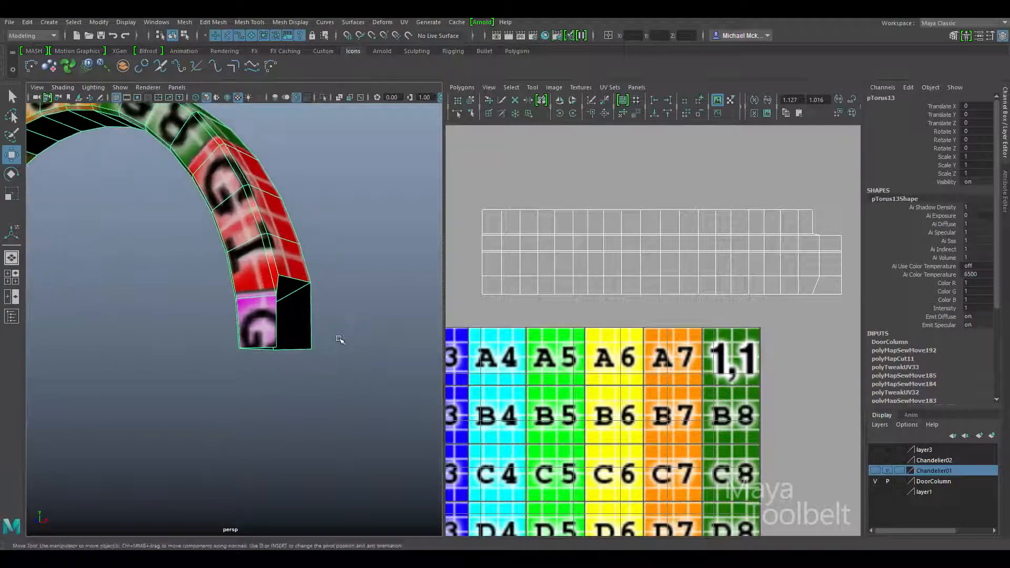
left_click_drag(372, 328, 368, 338, "alt")
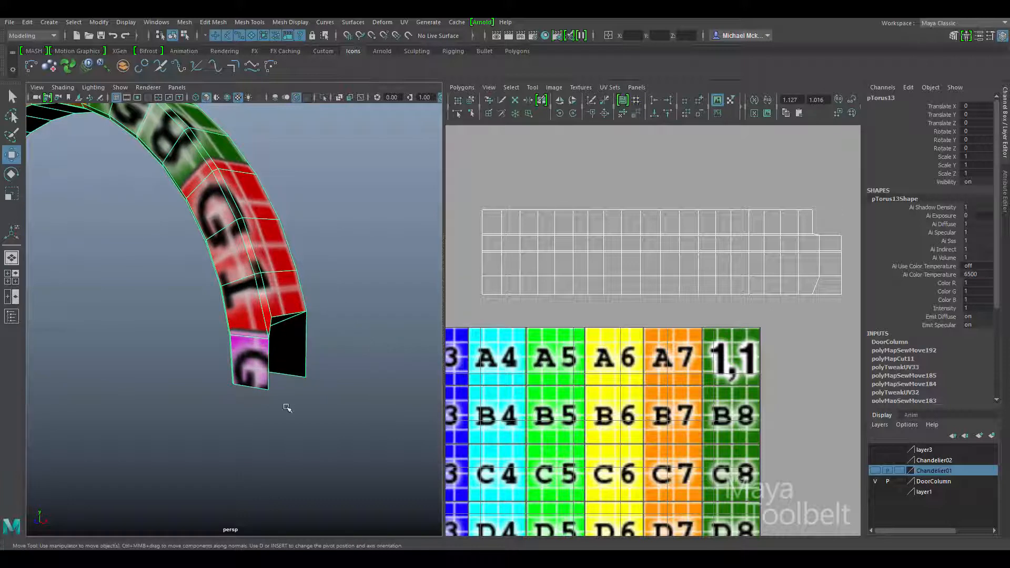
left_click_drag(287, 408, 278, 357, "alt")
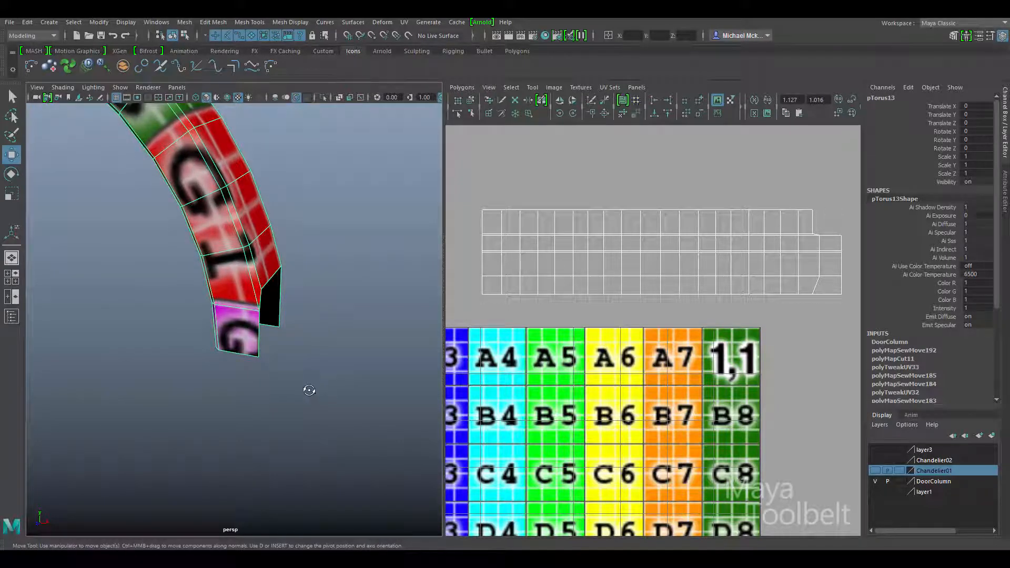
left_click_drag(309, 390, 309, 392, "alt")
key("d")
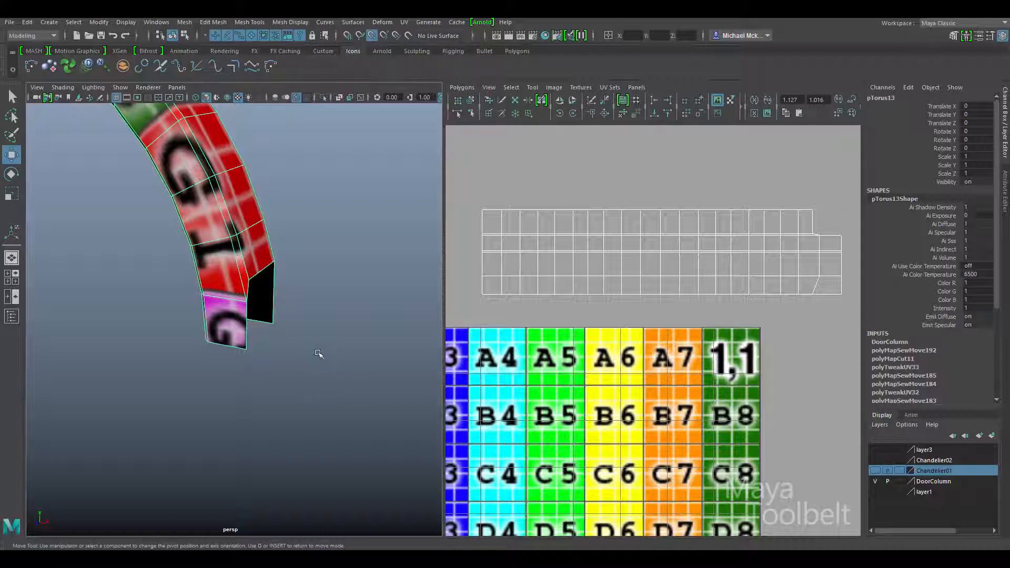
left_click(372, 36)
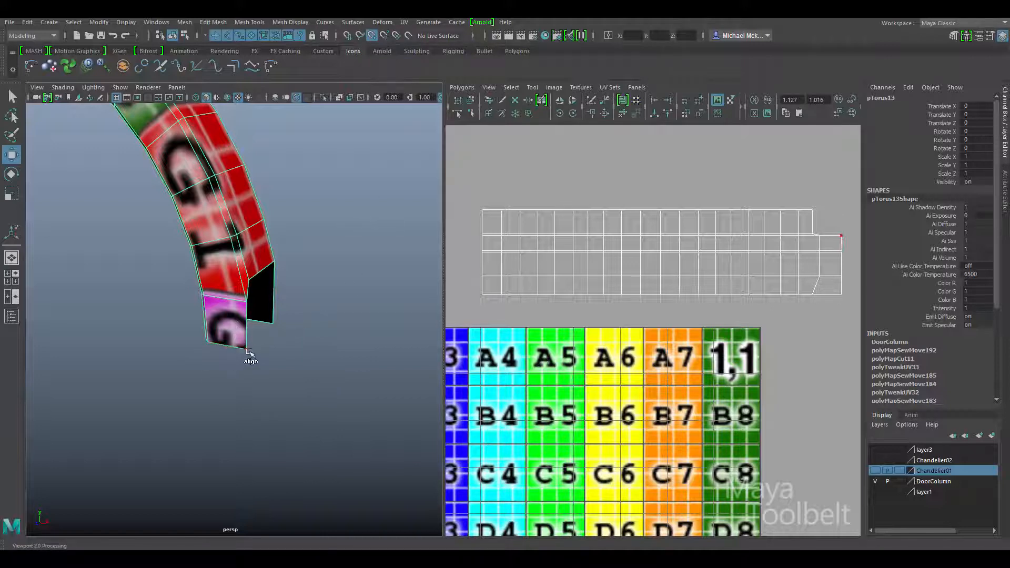
left_click_drag(248, 354, 246, 347)
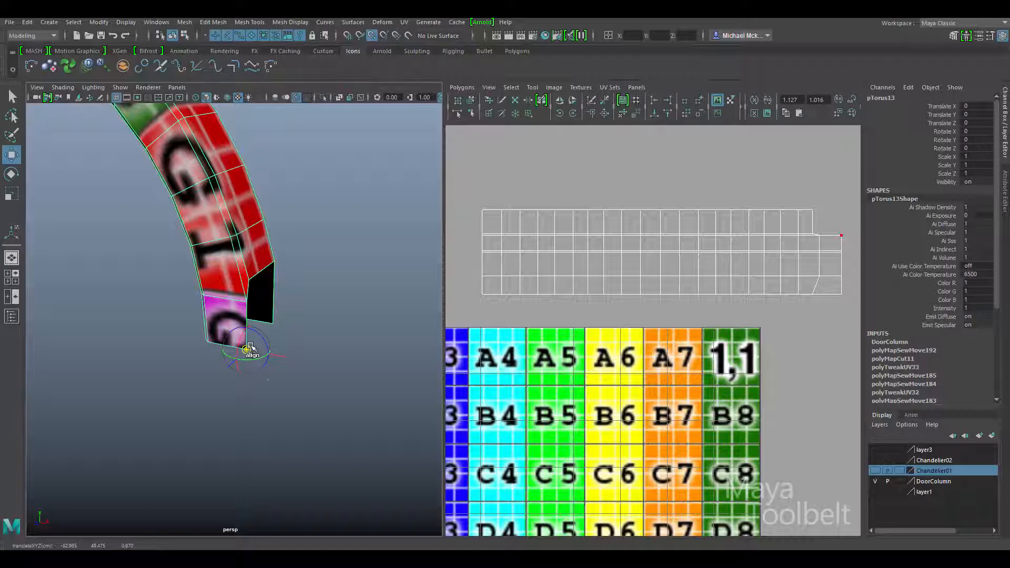
key("d")
Mirror the arch across the world X axis with Cut Geometry on and border vertices merged
left_click_drag(361, 393, 158, 355, "alt")
right_click_drag(158, 355, 334, 345, "alt")
key("space")
right_click_drag(530, 315, 522, 360, "alt")
middle_click_drag(522, 361, 515, 358, "alt")
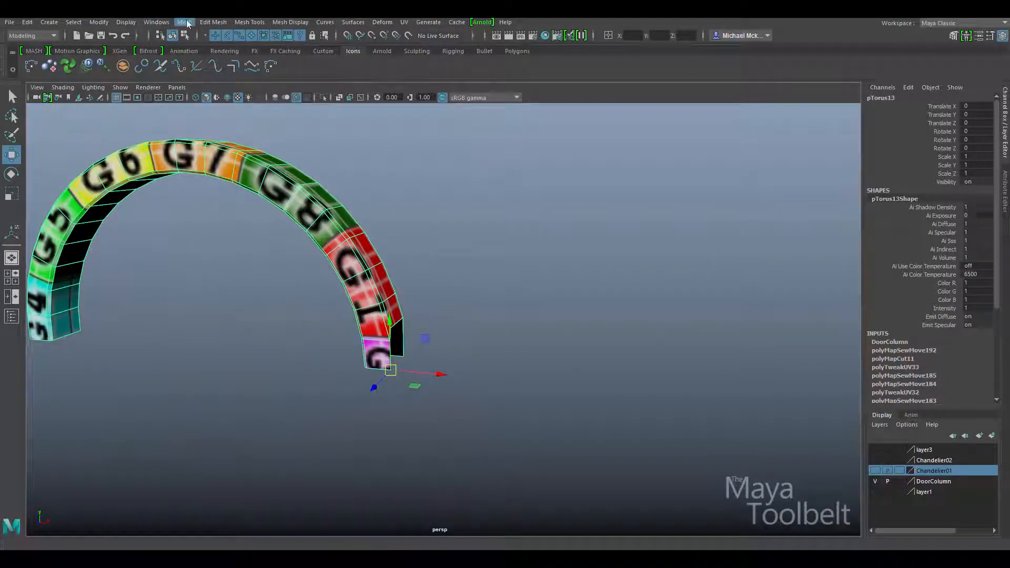
left_click(187, 23)
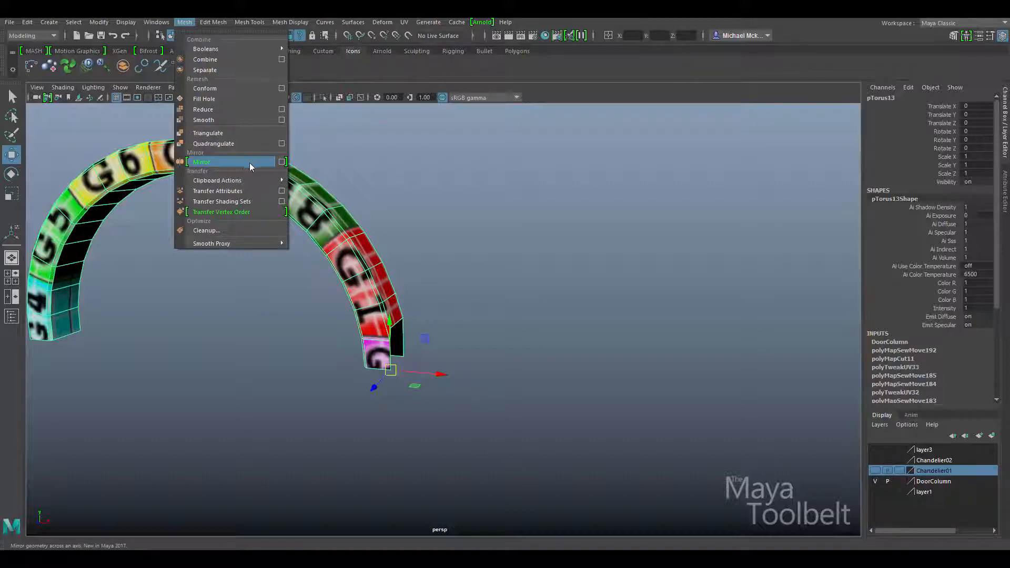
left_click(282, 162)
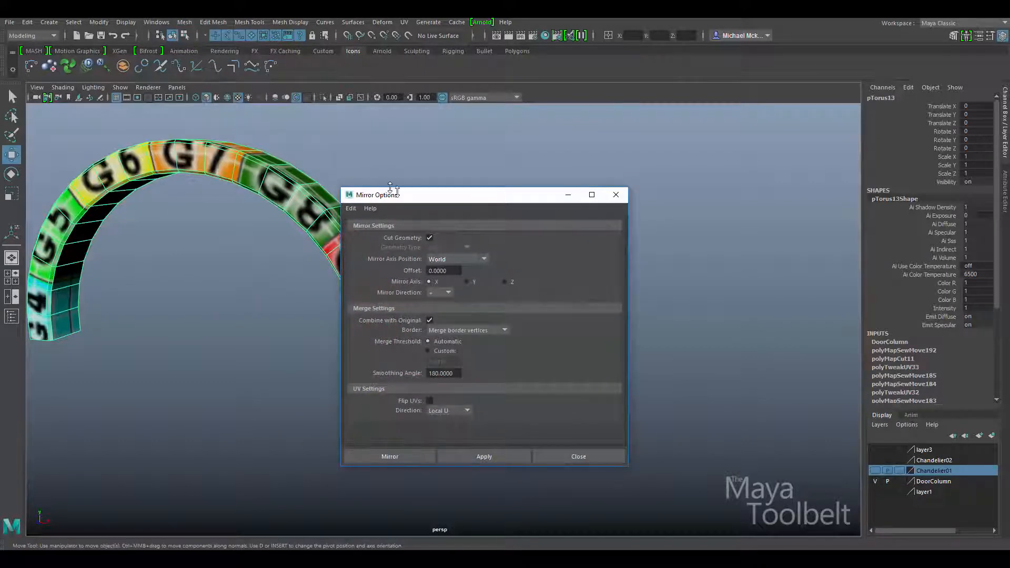
left_click_drag(392, 188, 594, 112)
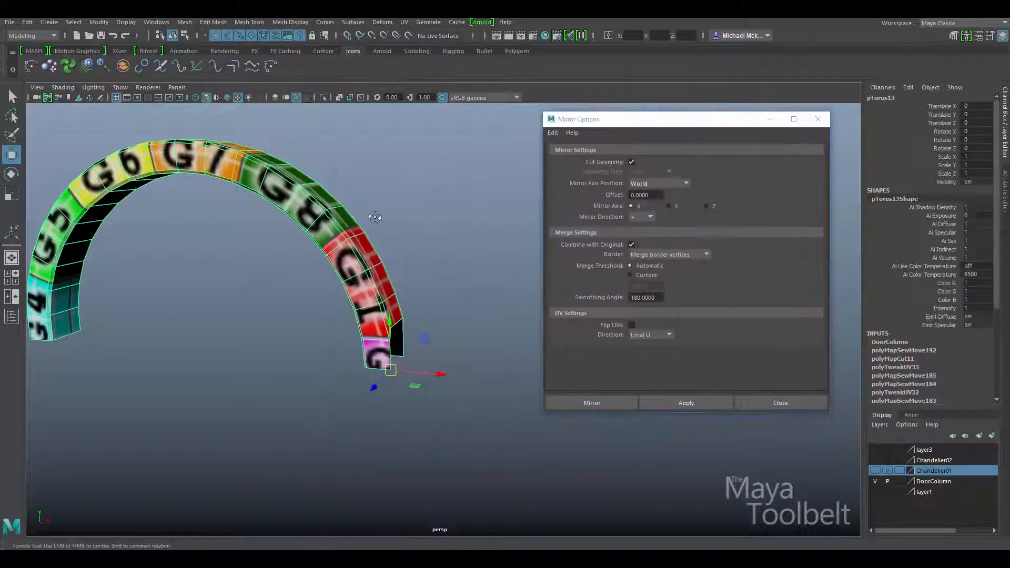
left_click_drag(375, 217, 477, 352, "alt")
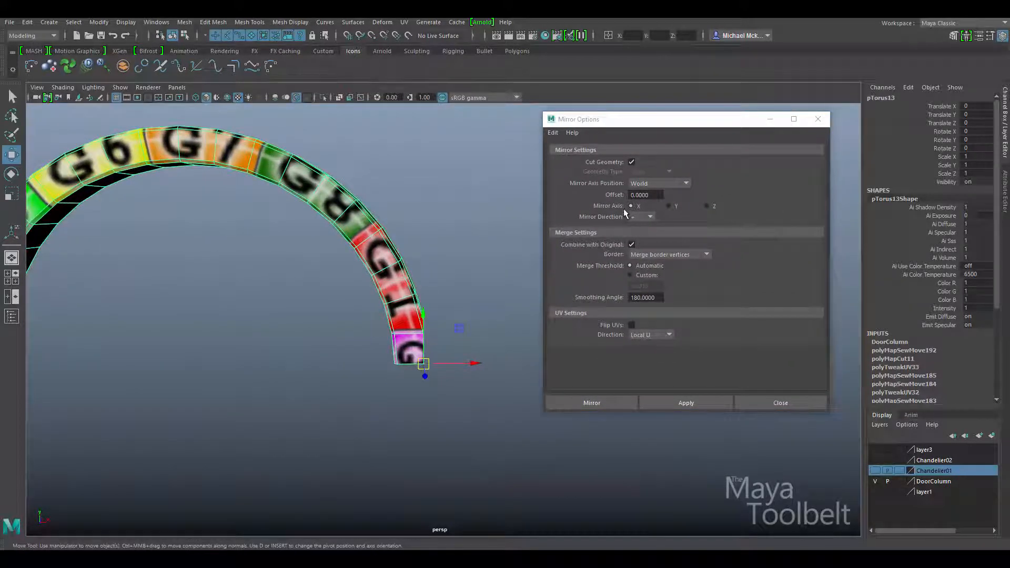
left_click(593, 403)
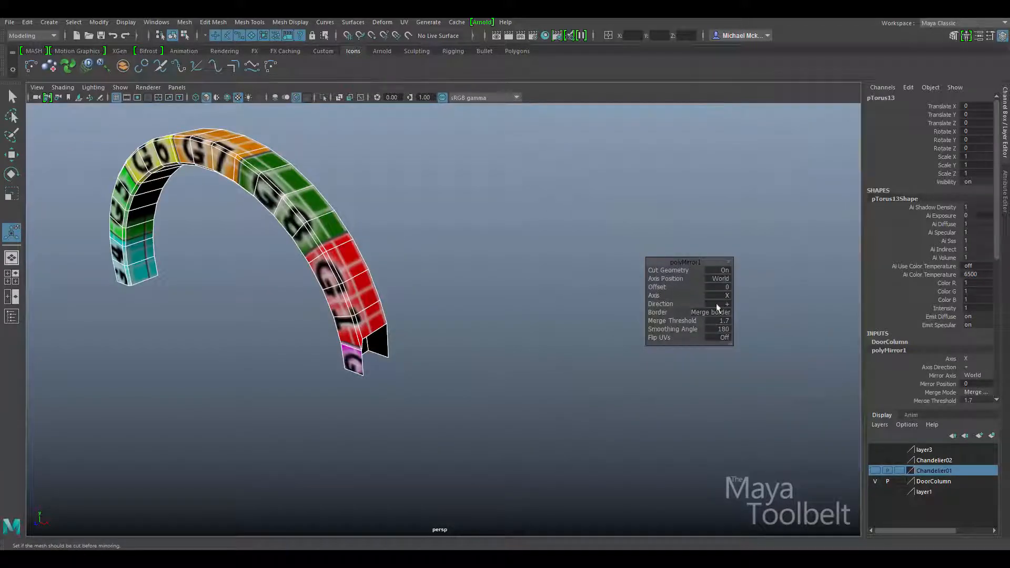
Set the mirror direction to negative, turn off Cut Geometry and examine the arch mirrored across Z
left_click(724, 305)
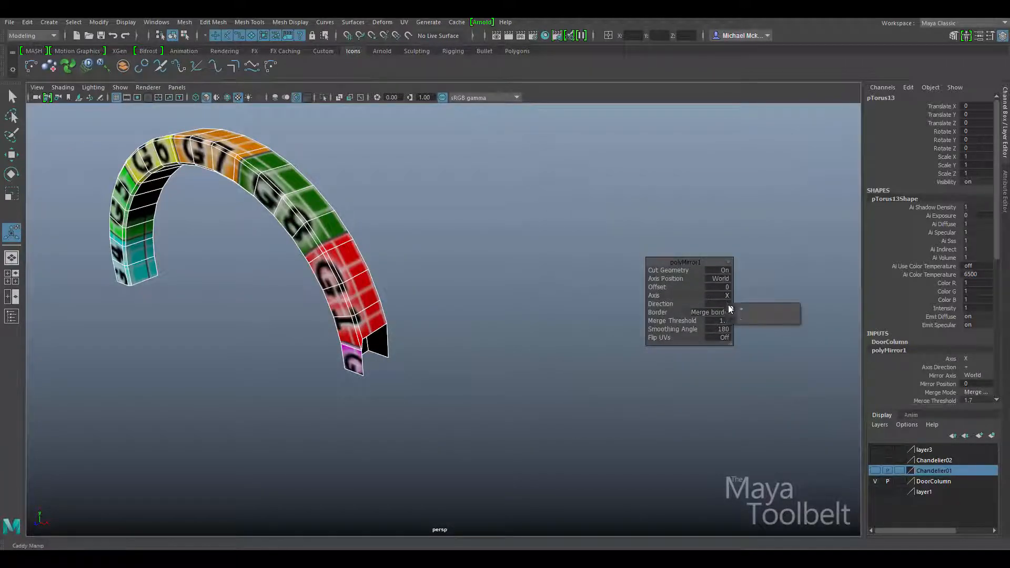
left_click(750, 316)
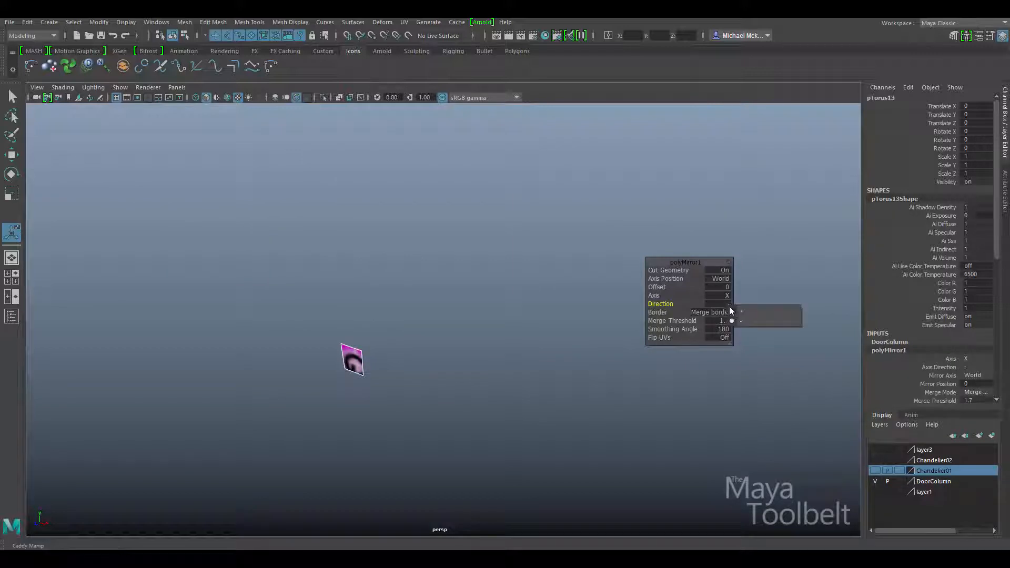
left_click(727, 271)
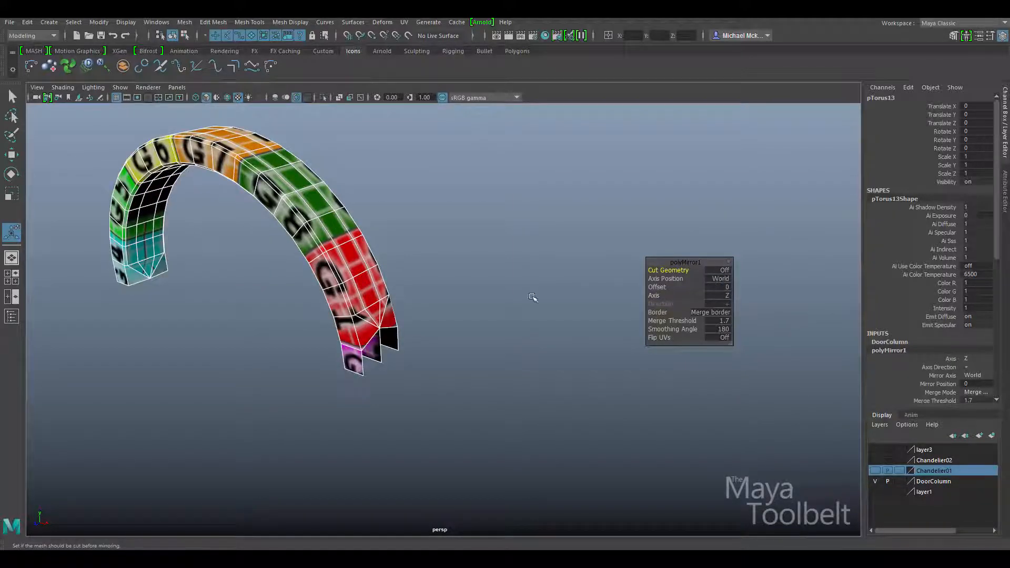
left_click_drag(532, 298, 755, 291, "alt")
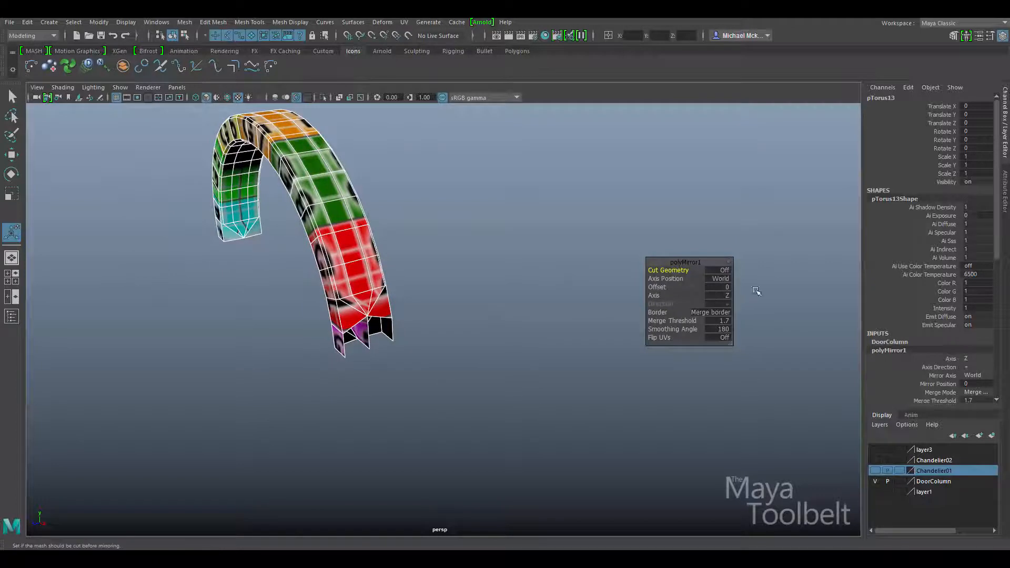
Set the mirror axis to X and the axis position to Object
left_click(728, 300)
left_click(749, 300)
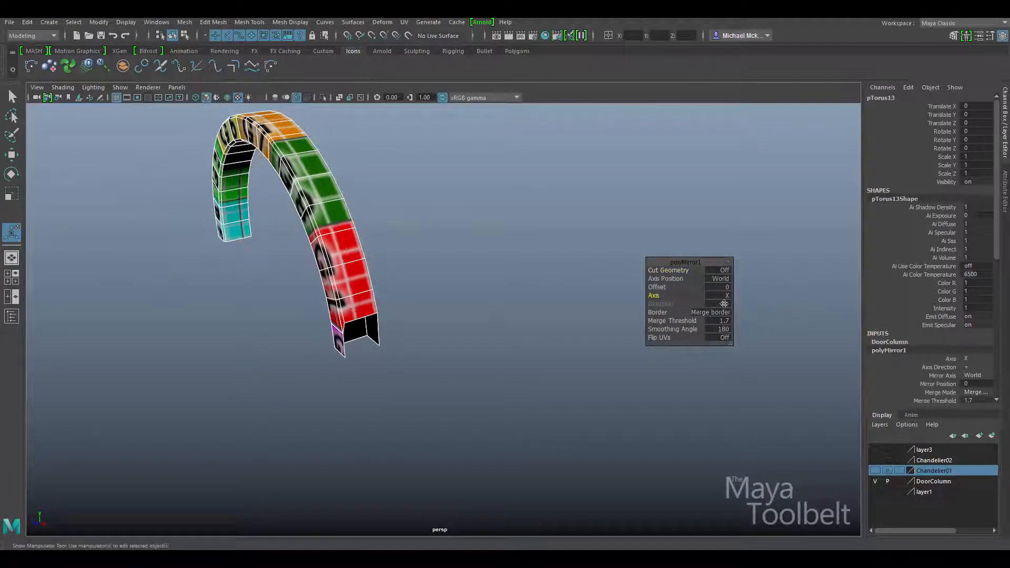
left_click_drag(467, 317, 520, 318, "alt")
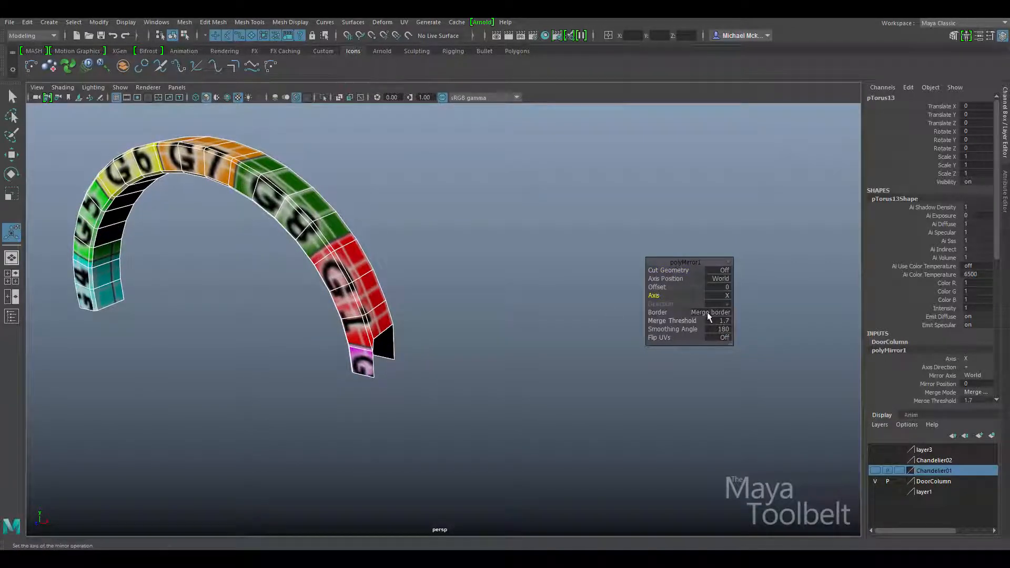
left_click(753, 296)
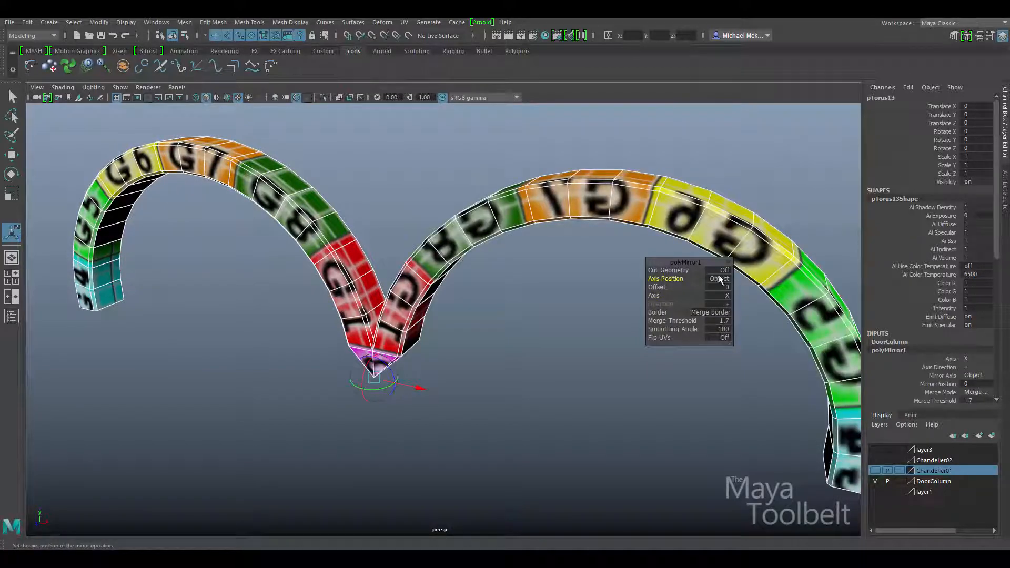
Set the mirror's border option to Do not merge borders and examine the seam between the two arches
left_click_drag(512, 318, 638, 295, "alt")
left_click(724, 316)
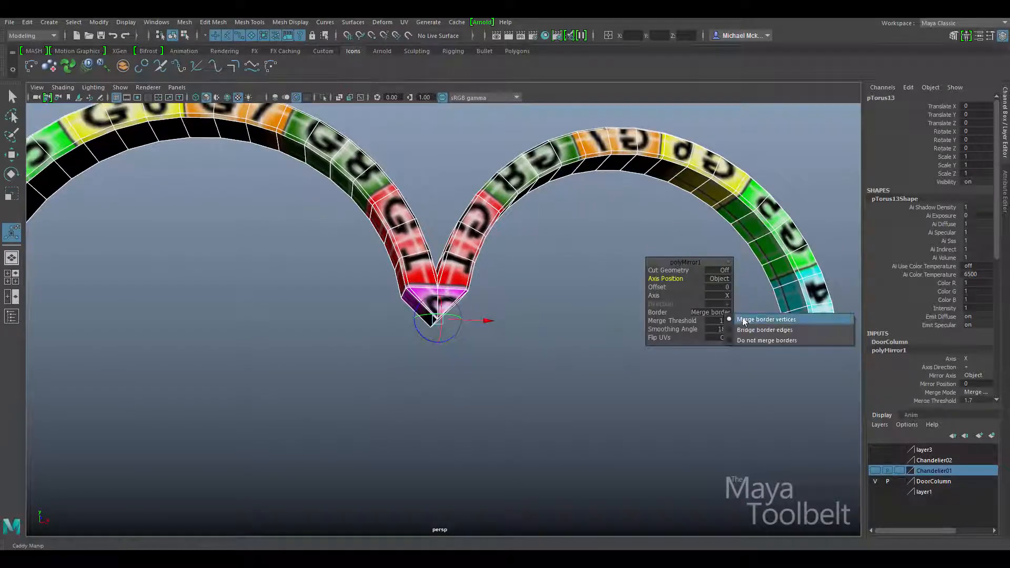
left_click(775, 338)
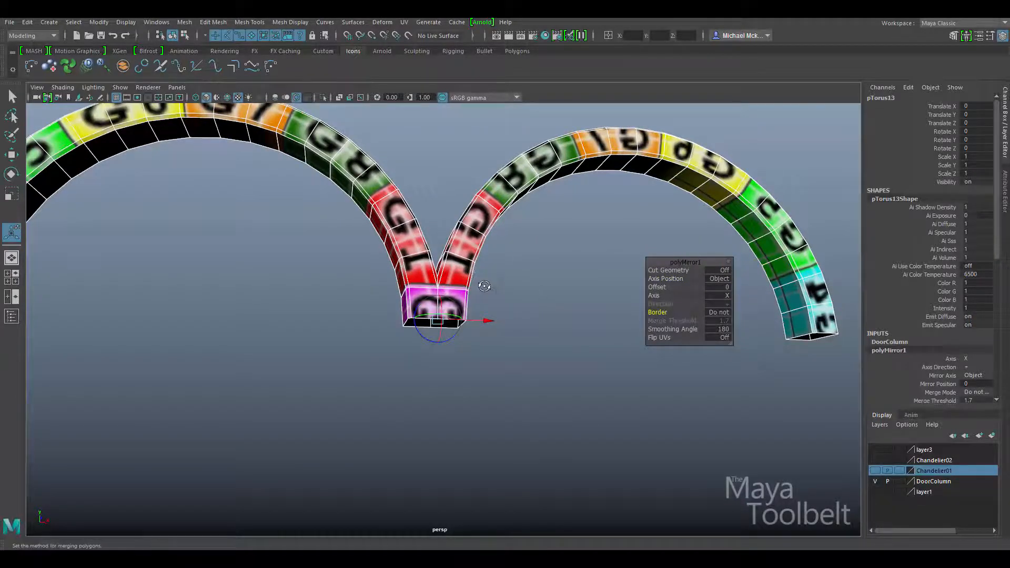
left_click_drag(484, 286, 748, 296, "alt")
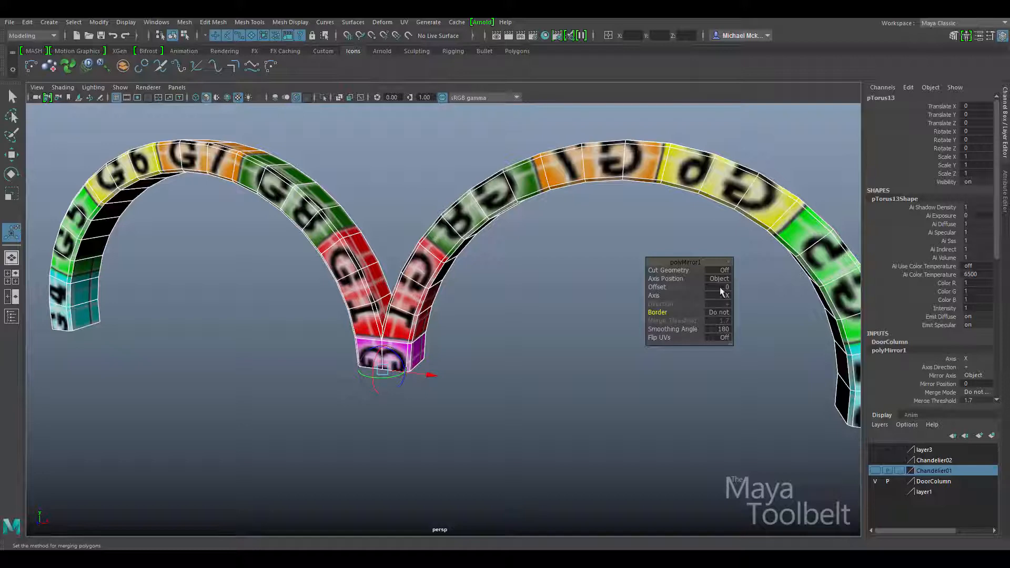
left_click_drag(492, 337, 507, 368, "alt")
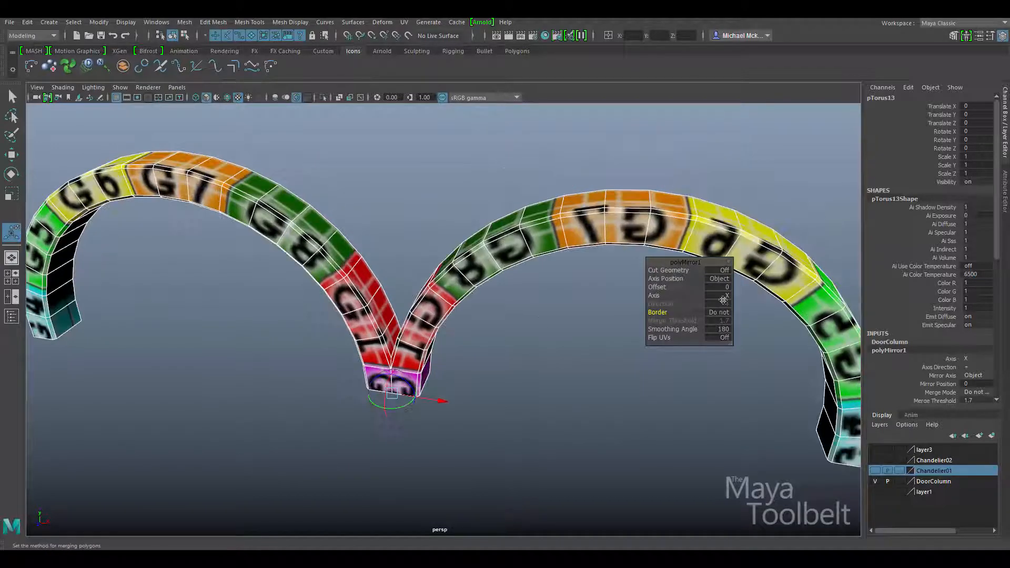
Turn Cut Geometry on for the mirror and inspect the joined arches from several sides
left_click(724, 271)
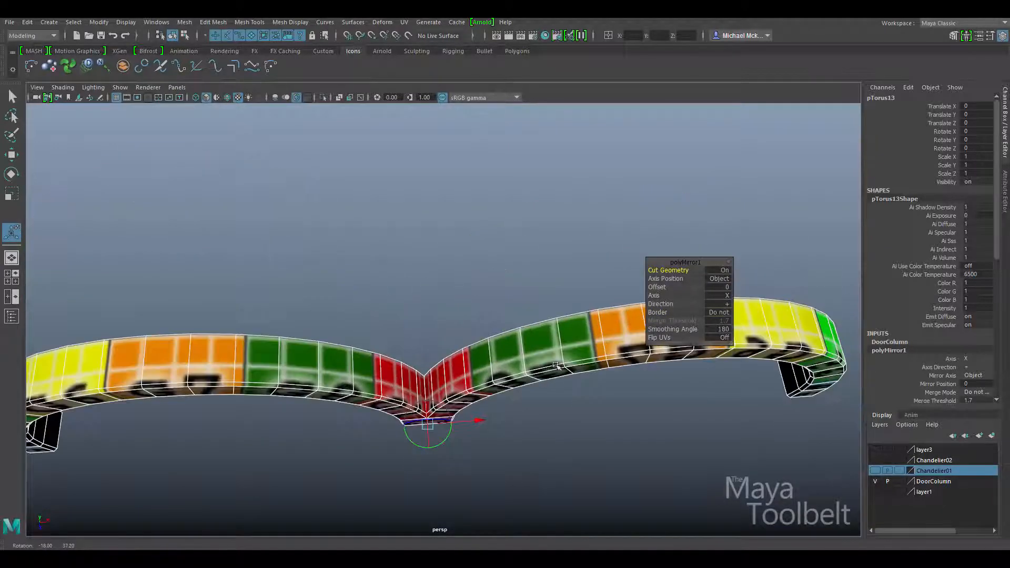
left_click(724, 271)
left_click(725, 271)
left_click_drag(551, 395, 555, 332, "alt")
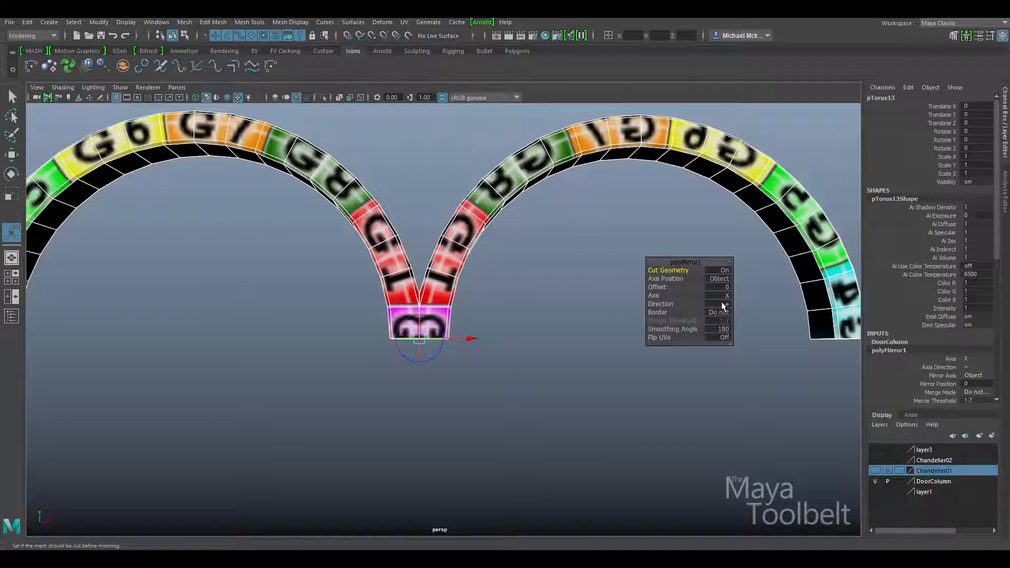
left_click_drag(478, 334, 456, 339, "alt")
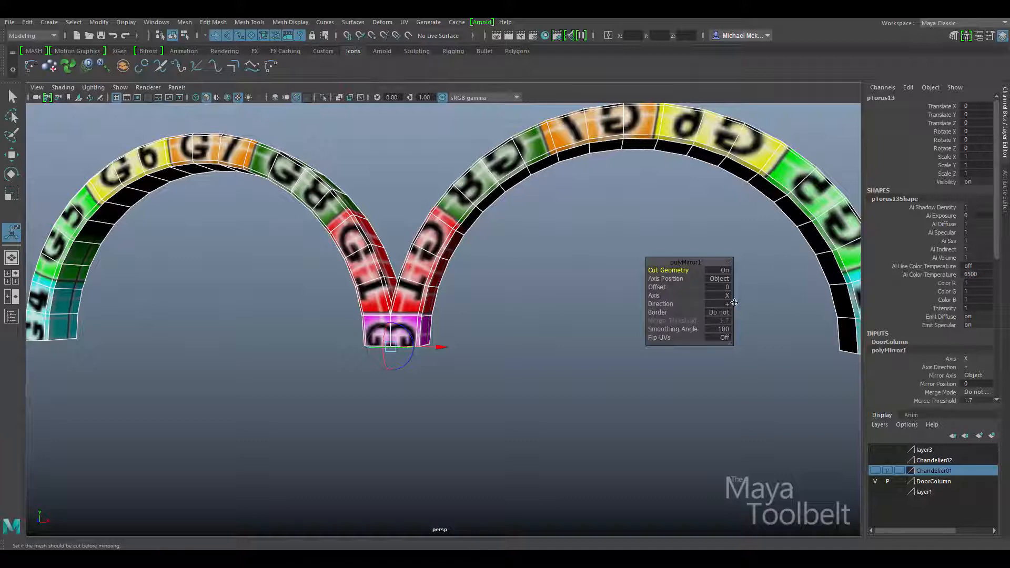
left_click_drag(583, 293, 458, 396, "alt")
Leave the mirror settings, clear the selection and bring the hidden parts of the building back into view
key("w")
left_click(595, 341)
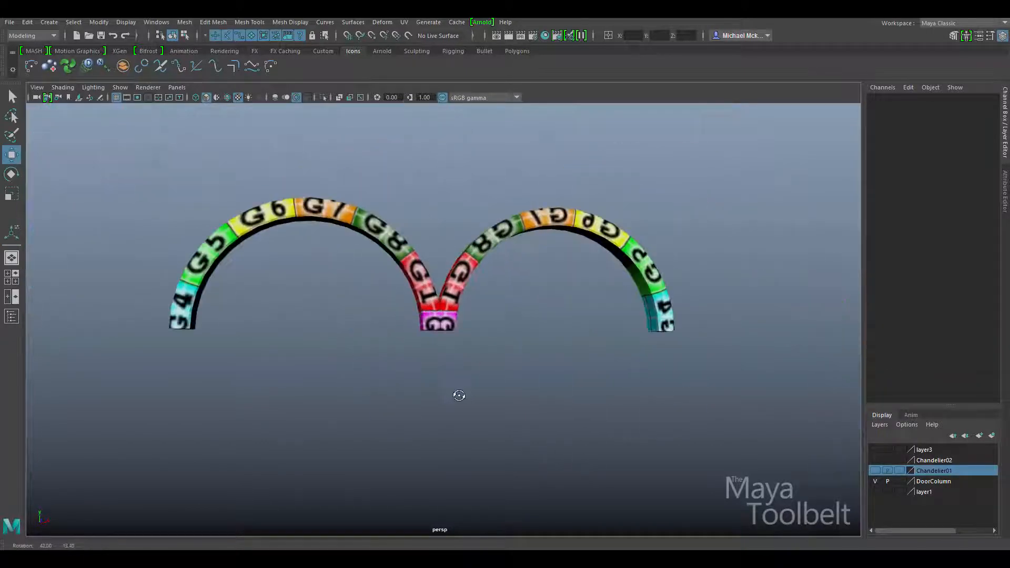
key("ctrl+1")
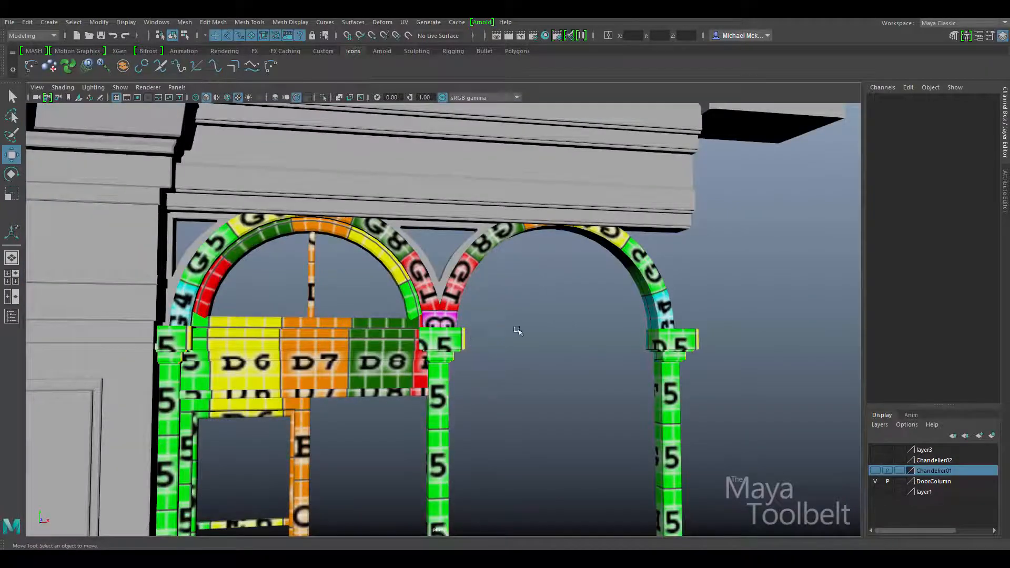
left_click_drag(473, 332, 455, 303, "alt")
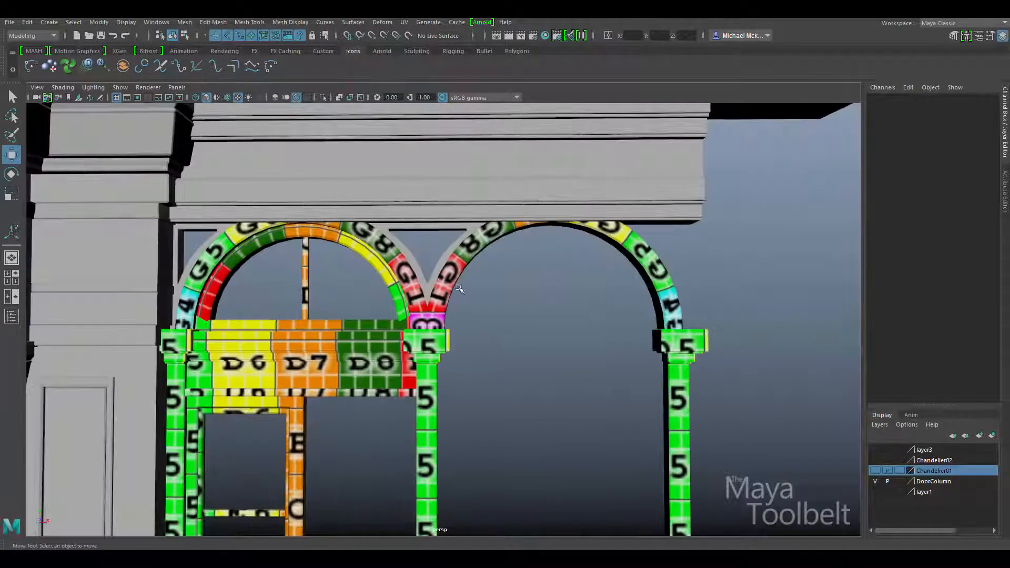
Select the mirrored arch mesh and examine how it fits with the columns and the cornice
left_click(457, 285)
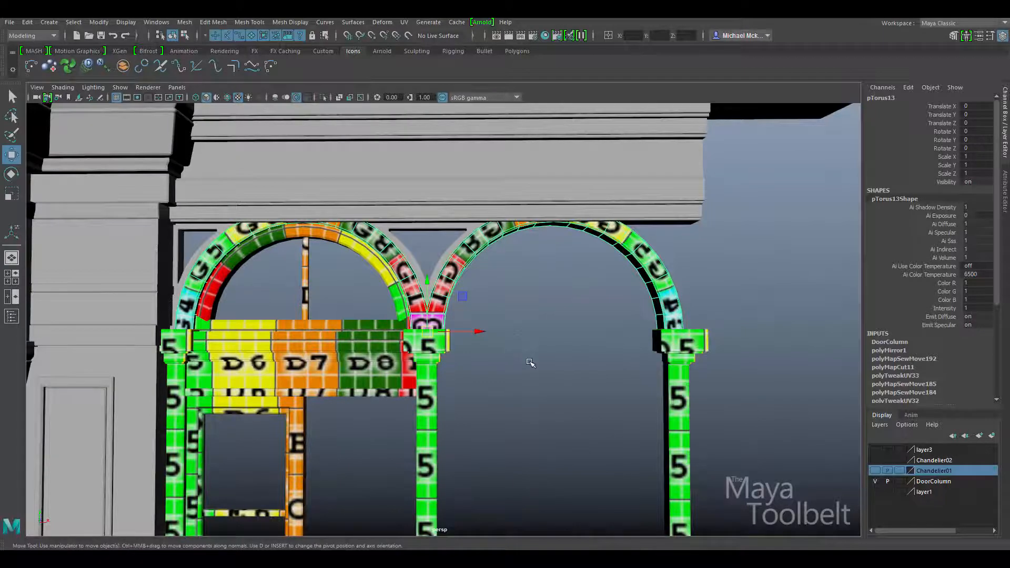
mouse_move(530, 363)
left_mouse_down("alt")
mouse_move(546, 372)
mouse_move(500, 363)
mouse_move(527, 362)
left_mouse_up("alt")
scroll(434, 314, "up", 3)
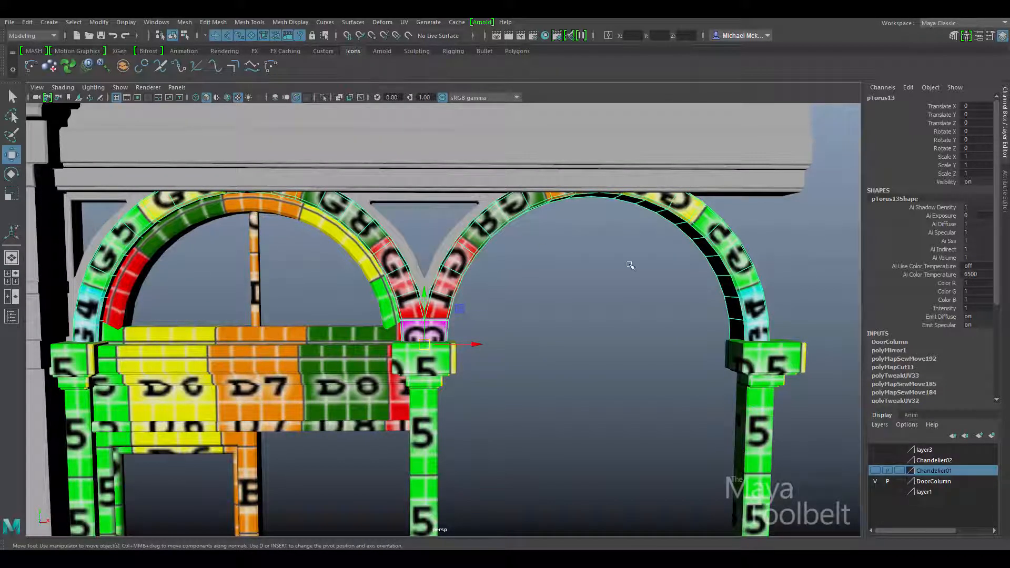
mouse_move(613, 333)
left_mouse_down("alt")
mouse_move(586, 343)
mouse_move(604, 374)
mouse_move(634, 324)
mouse_move(618, 322)
left_mouse_up("alt")
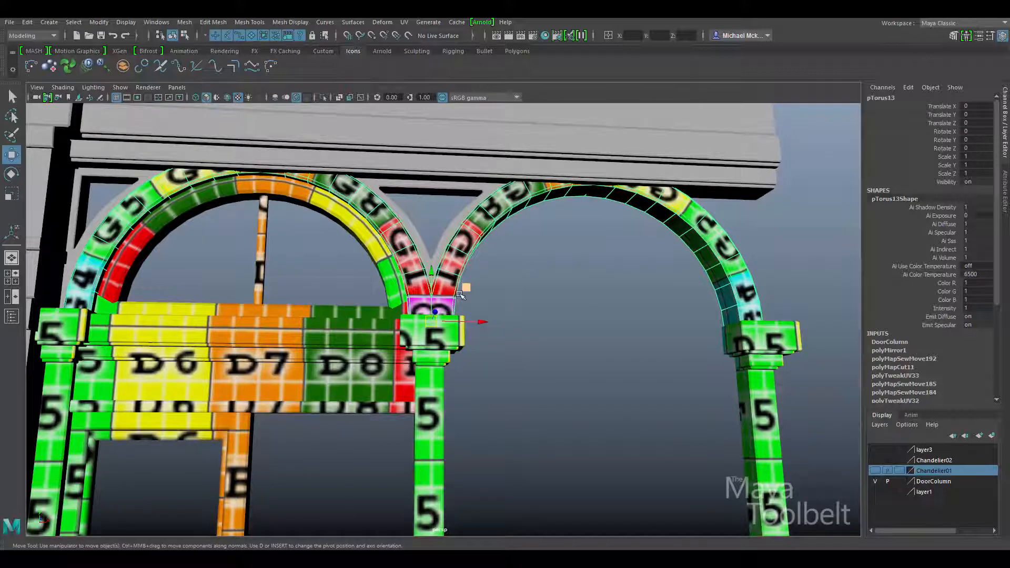
left_click_drag(553, 279, 541, 289, "alt")
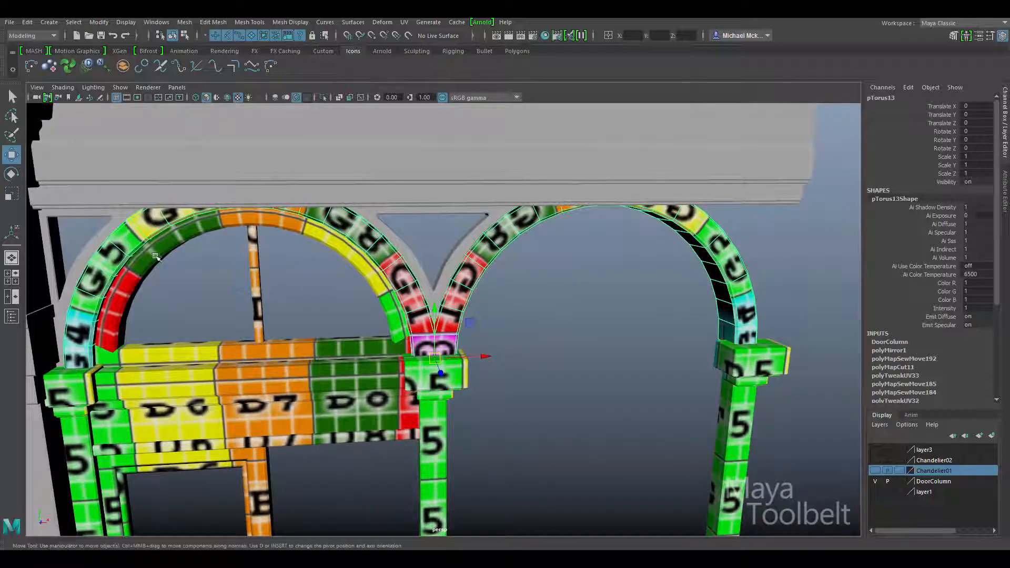
left_click_drag(342, 361, 353, 337, "alt")
Select the triangular spandrel frame between the two arches and show it beside the UV editor
left_click(450, 236)
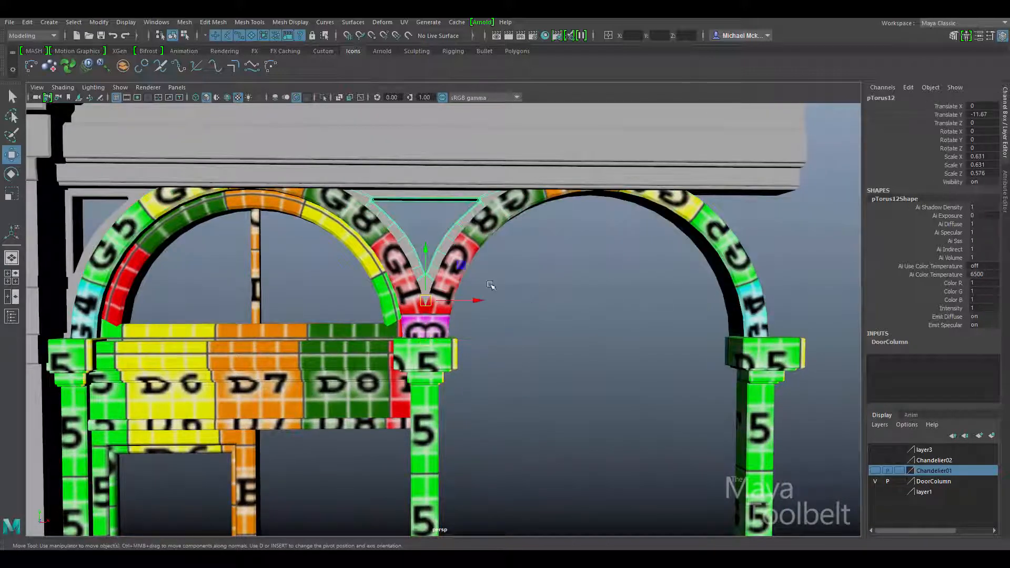
left_click_drag(490, 285, 489, 354, "alt")
right_click_drag(489, 354, 622, 342, "alt")
left_click_drag(622, 342, 597, 332, "alt")
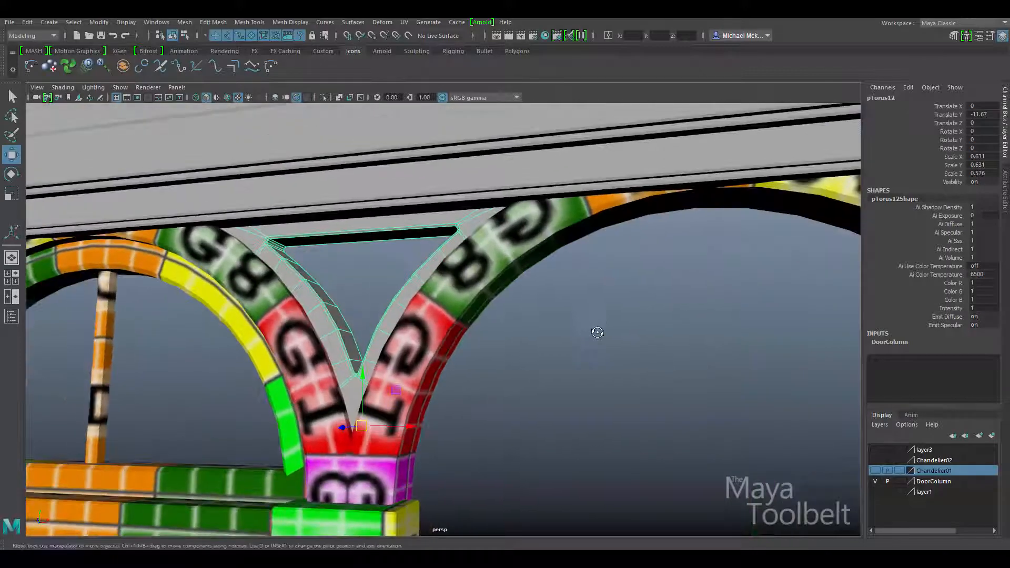
key("space")
middle_click_drag(728, 306, 816, 164, "alt")
right_click_drag(817, 165, 562, 283, "alt")
middle_click_drag(616, 371, 669, 279, "alt")
left_click_drag(246, 374, 312, 354, "alt")
left_click_drag(289, 308, 278, 310, "alt")
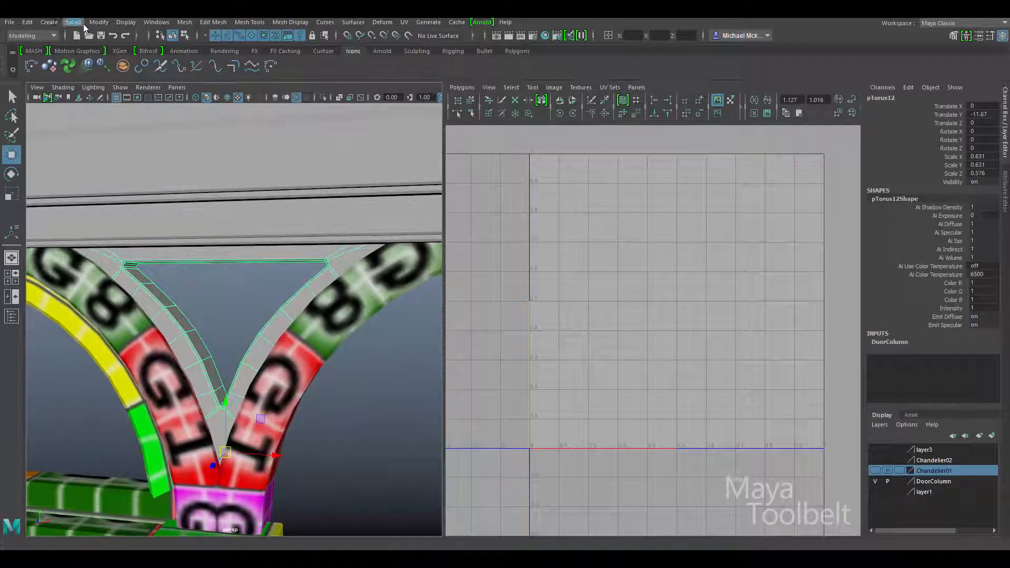
Apply an Automatic UV projection to the spandrel frame
left_click(74, 22)
left_click(142, 73)
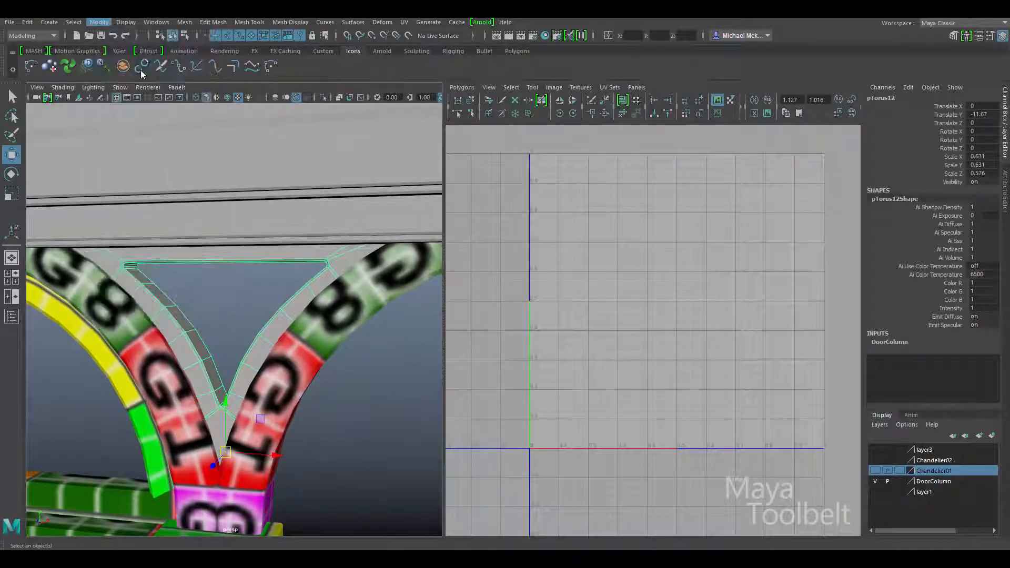
left_click(404, 22)
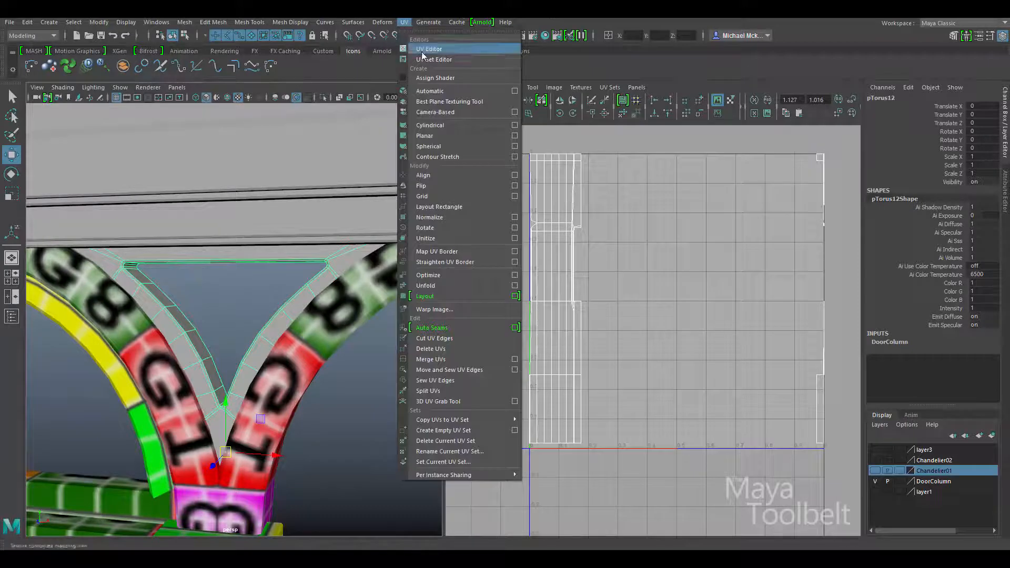
left_click(430, 91)
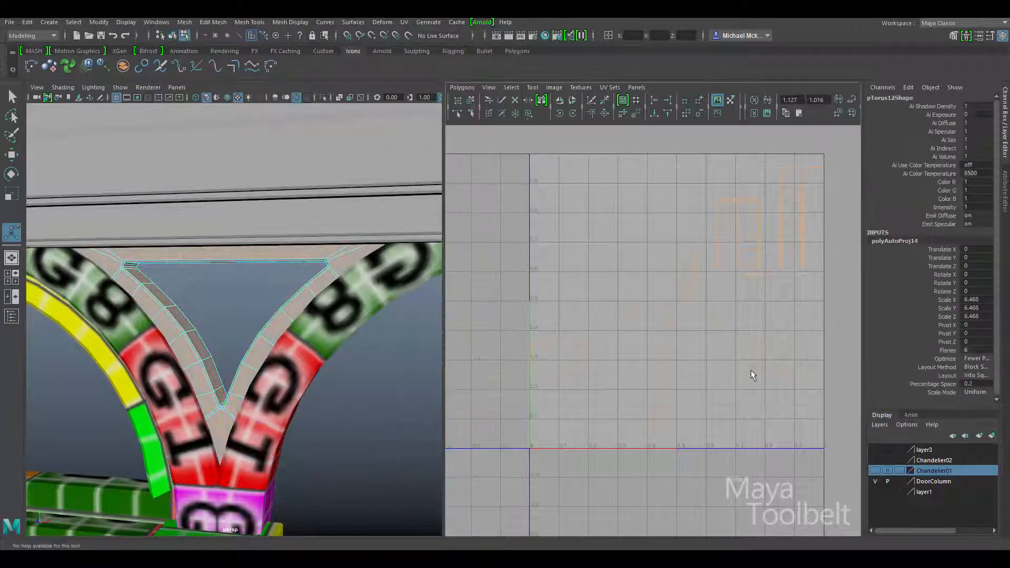
middle_click_drag(699, 339, 632, 301, "alt")
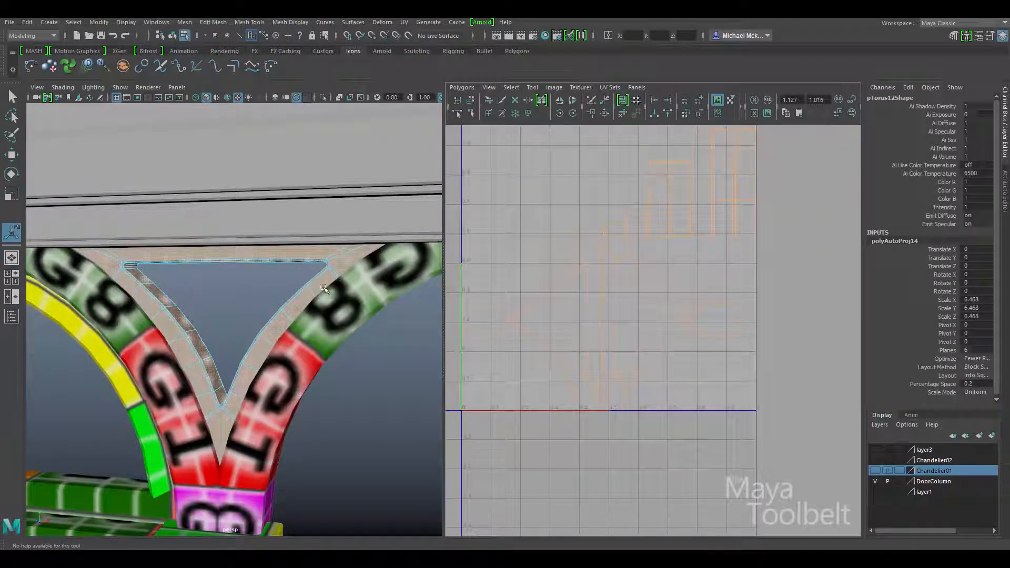
Return to object selection and examine the spandrel frame against the neighbouring arches from several angles
left_click(172, 37)
left_click_drag(336, 342, 364, 403, "alt")
key("ctrl+1")
key("f")
key("ctrl+1")
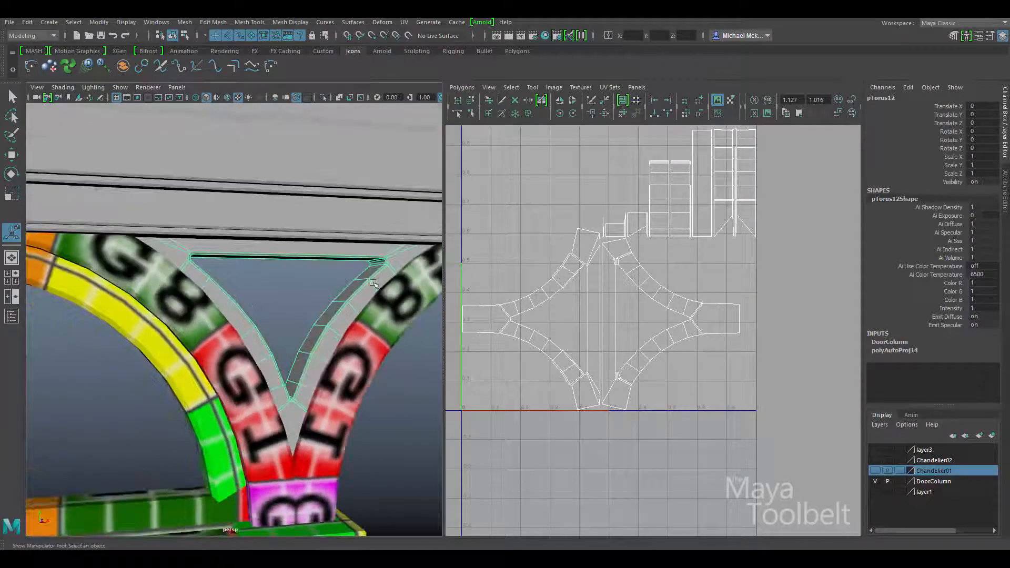
left_click_drag(320, 344, 290, 338, "alt")
left_click_drag(224, 329, 362, 318, "alt")
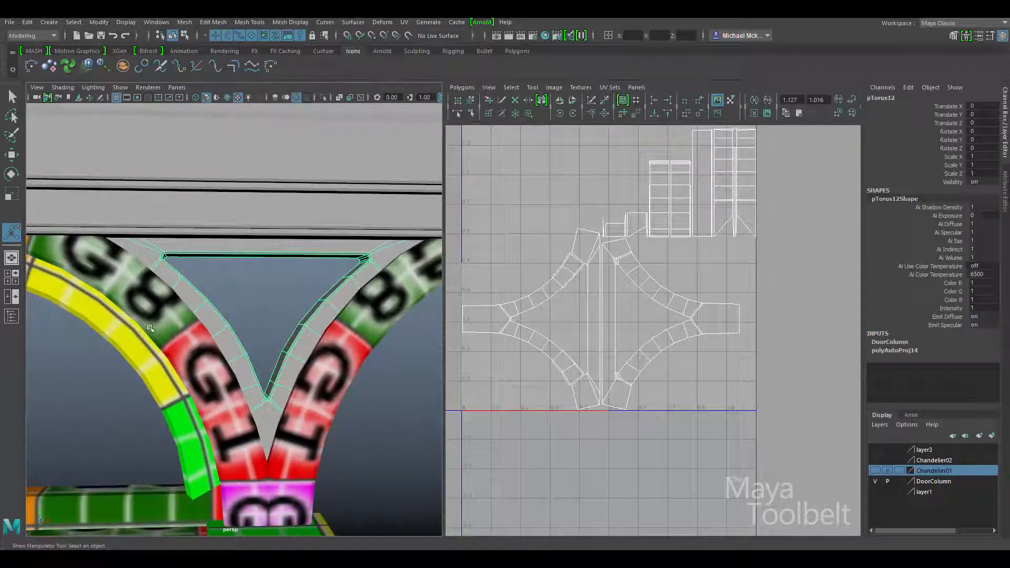
left_click_drag(150, 328, 87, 306, "alt")
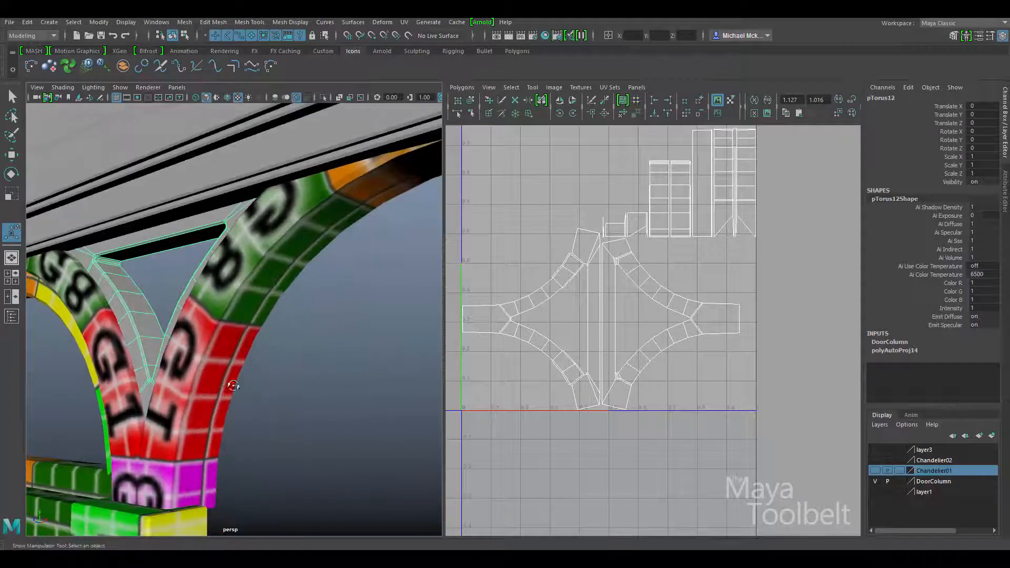
left_click_drag(233, 385, 281, 383, "alt")
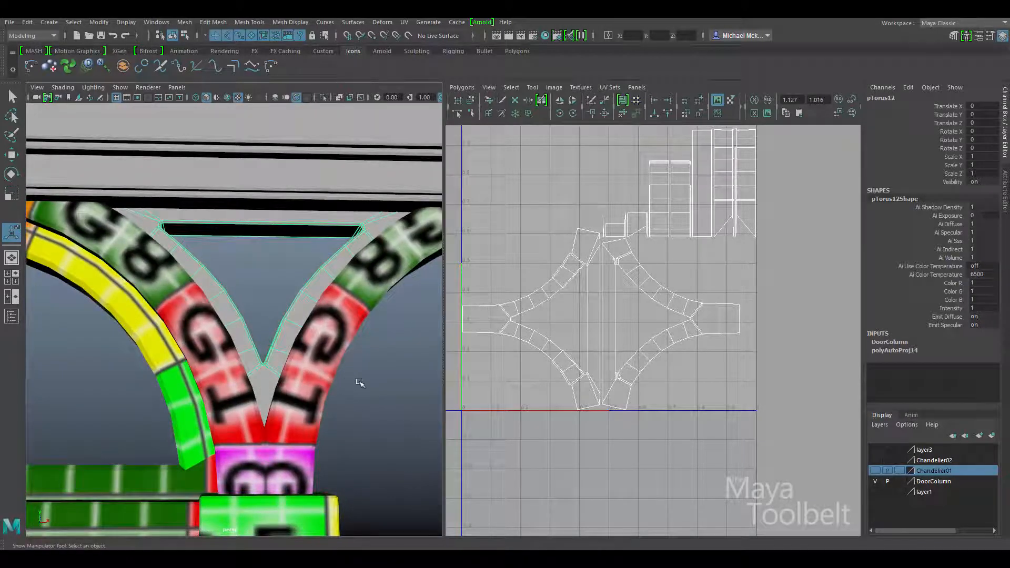
Isolate the spandrel frame, inspect its sides, show the Attribute Editor and switch the mesh to component selection
key("ctrl+1")
left_click_drag(367, 386, 338, 294, "alt")
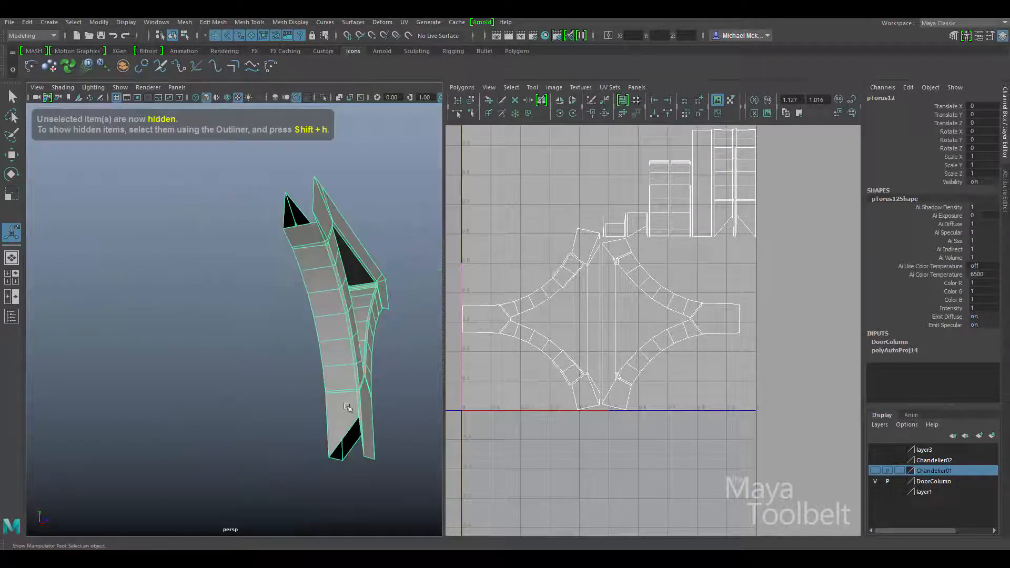
left_click_drag(319, 252, 268, 292, "alt")
key("ctrl+a")
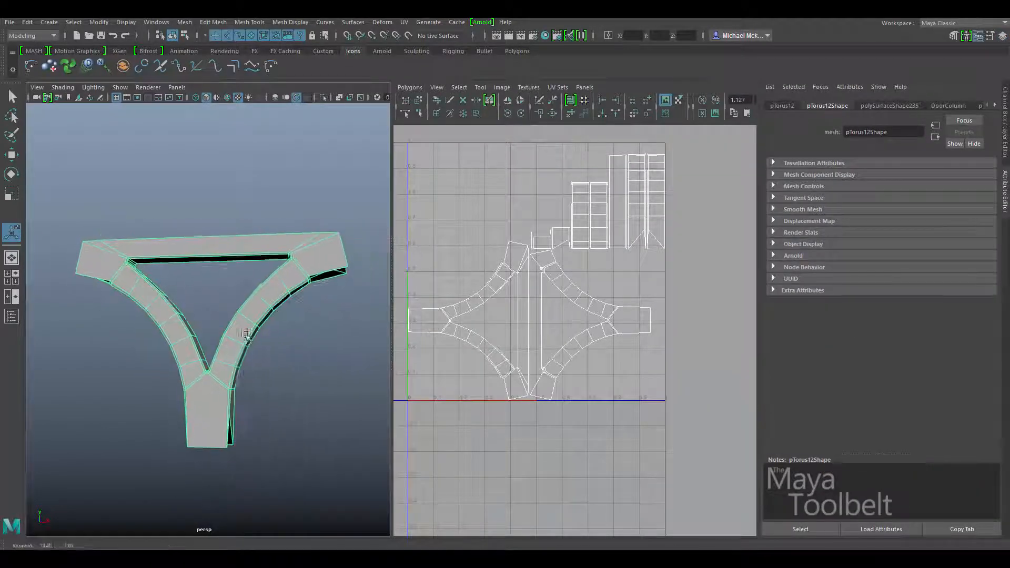
right_click_drag(268, 292, 270, 293)
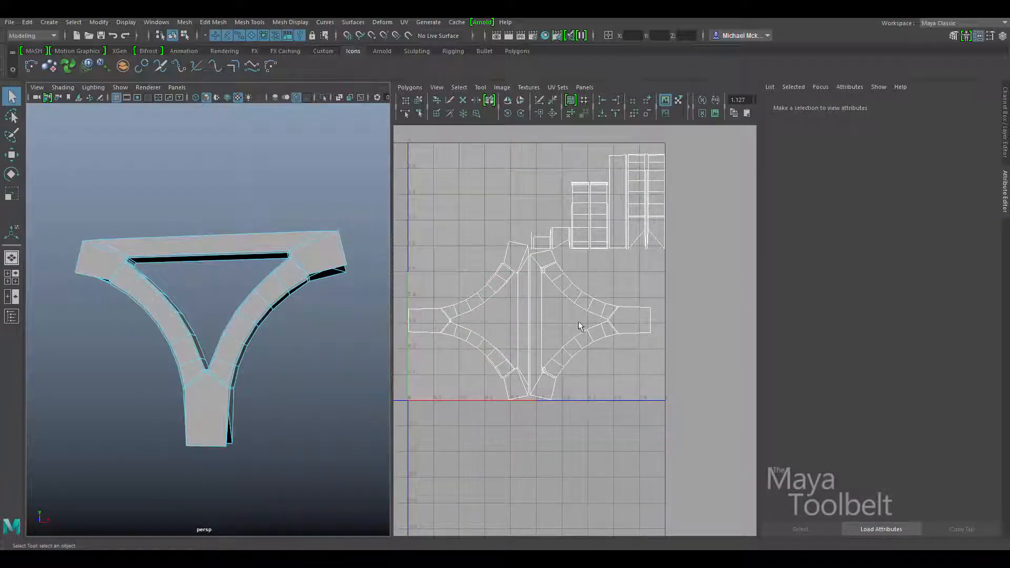
Select the complete UV shell of the spandrel's front face and move it outside the UV square
middle_click_drag(470, 314, 548, 286, "alt")
right_click_drag(547, 286, 581, 282)
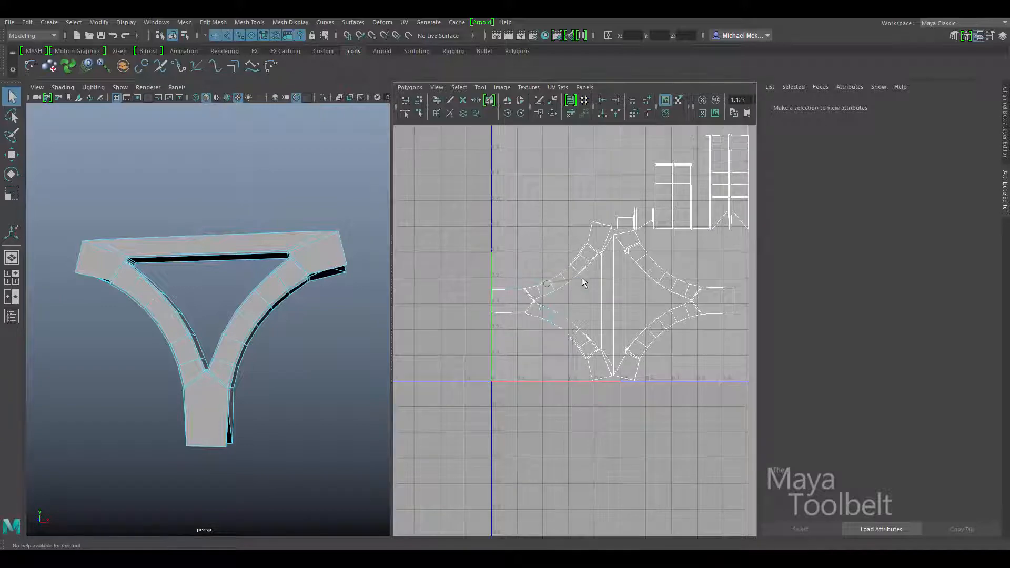
left_click(534, 305)
left_click(459, 88)
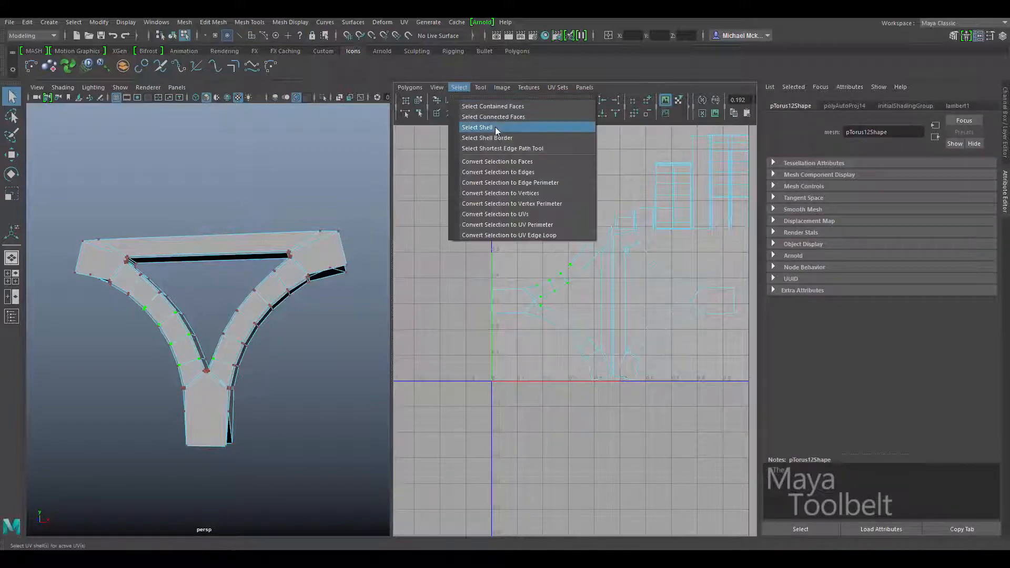
left_click(494, 127)
scroll(405, 333, "down", 2)
key("w")
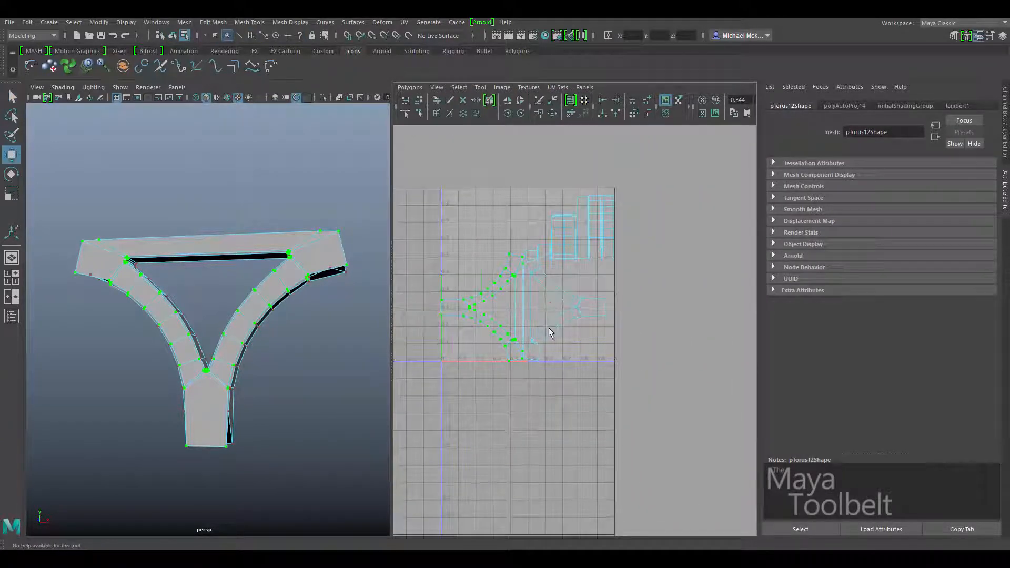
middle_click_drag(467, 362, 556, 339)
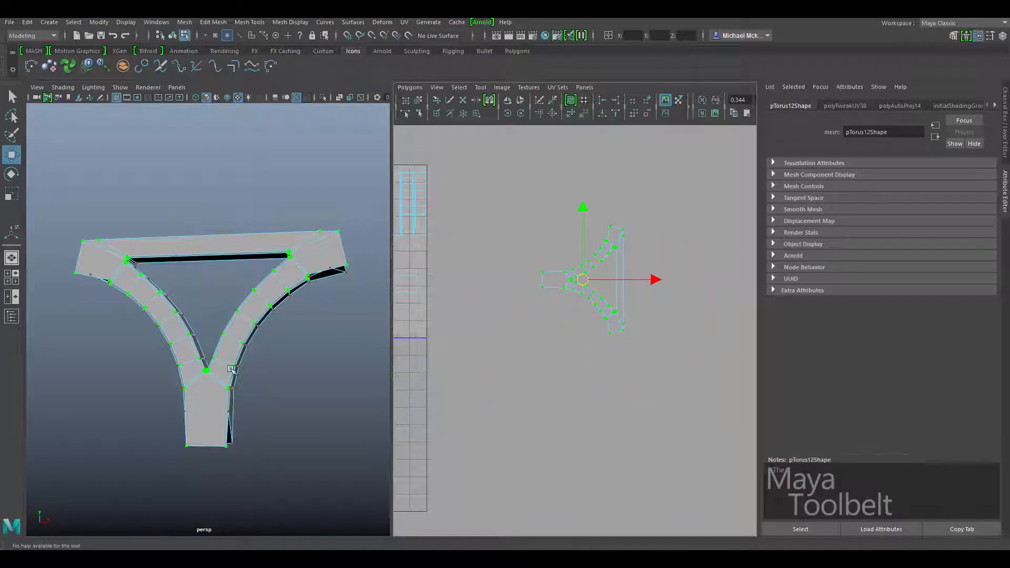
Rotate the front face's UV shell counterclockwise so its stem points down like the model
left_click_drag(221, 392, 257, 366, "alt")
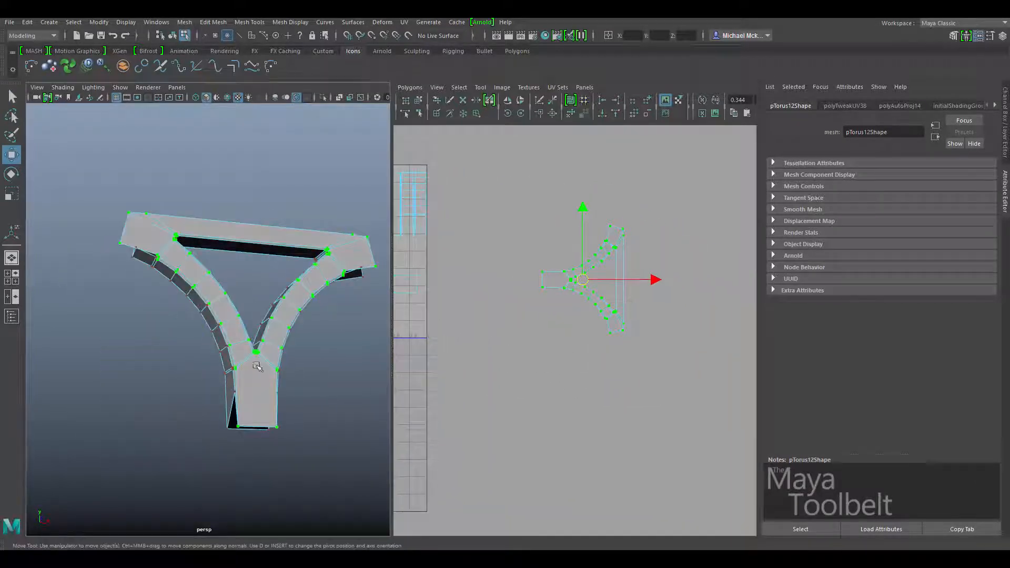
left_click(507, 113)
middle_click_drag(571, 342, 598, 354, "alt")
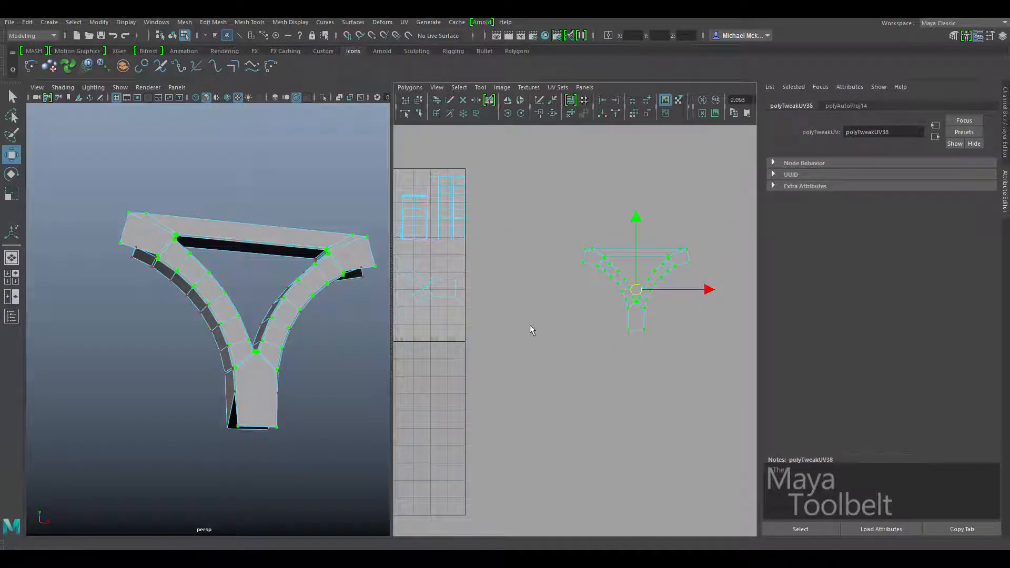
right_click_drag(493, 301, 597, 329, "alt")
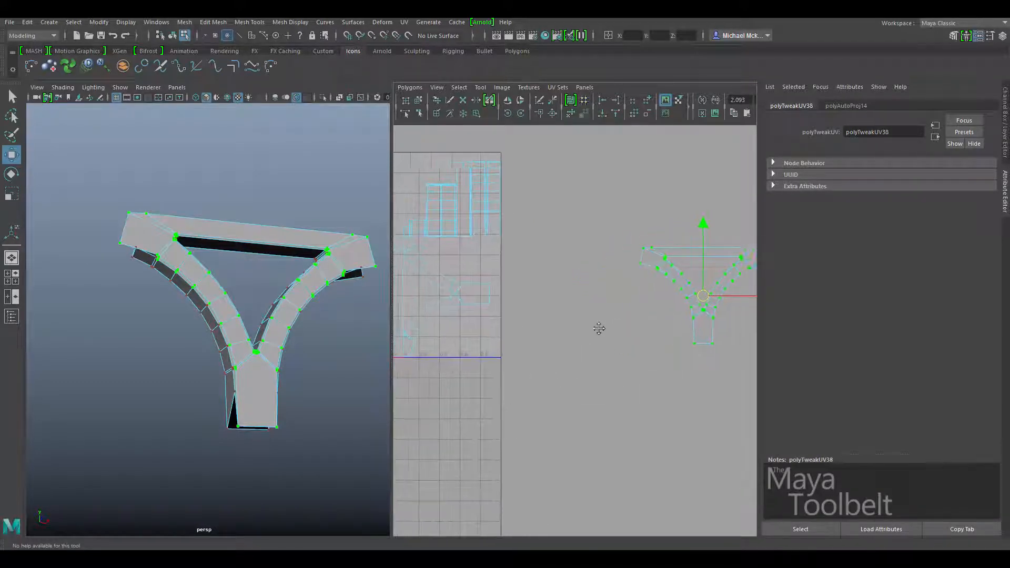
Examine the front face's UV shell up close and compare its shape and orientation with the spandrel frame from several angles
left_click_drag(322, 268, 316, 291, "alt")
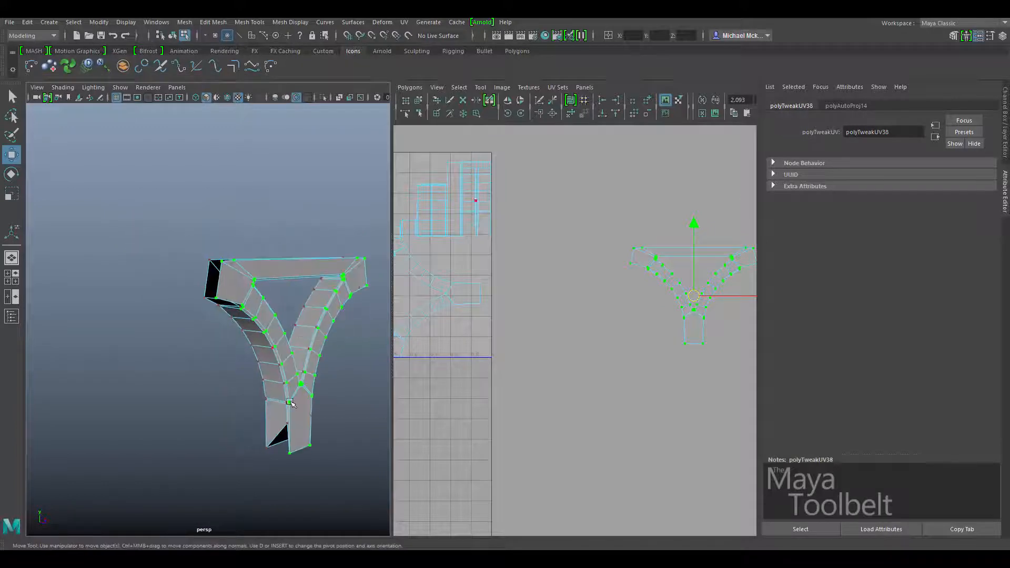
middle_click_drag(564, 304, 524, 290, "alt")
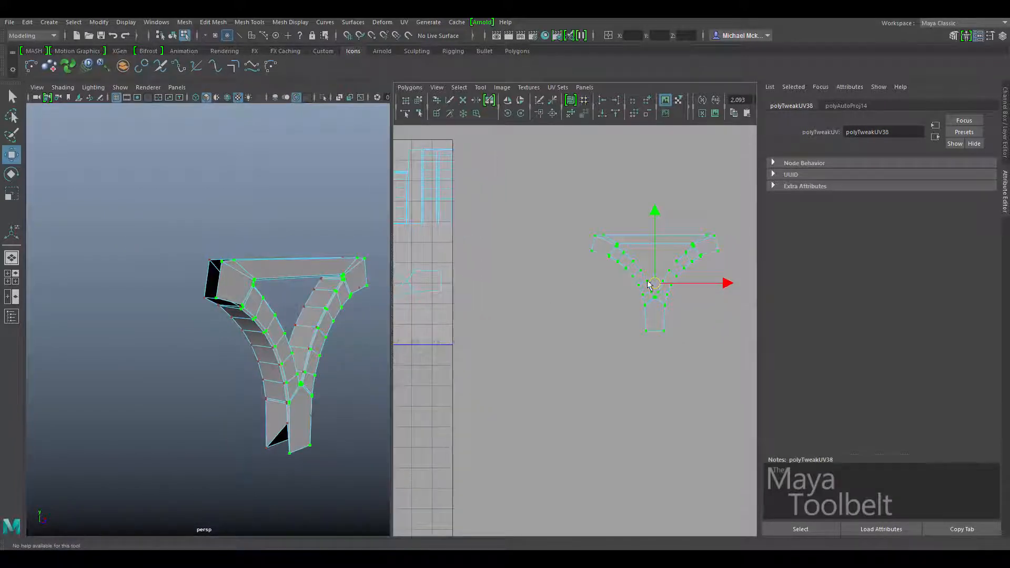
left_click_drag(316, 368, 253, 362, "alt")
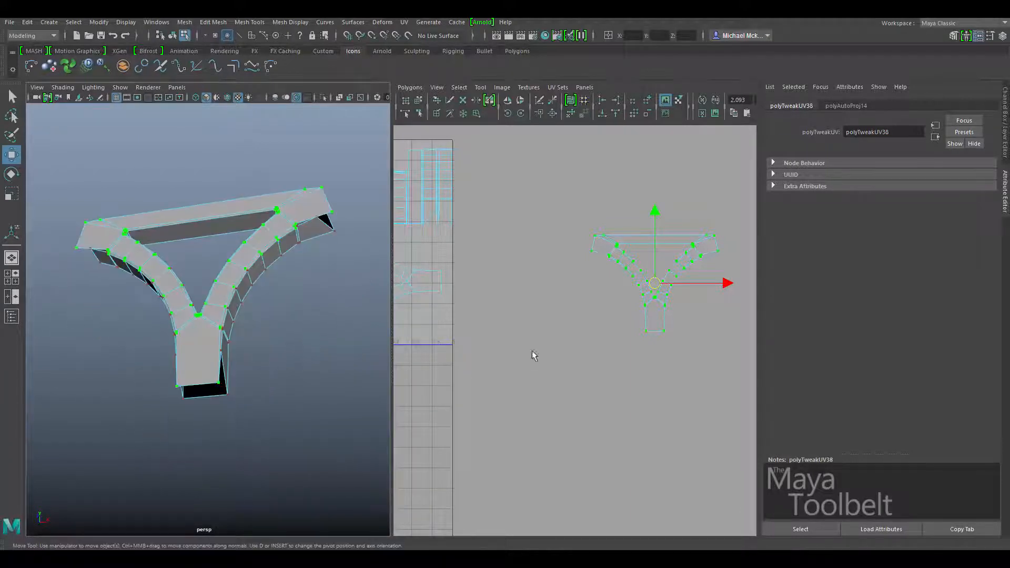
right_click_drag(532, 354, 689, 263, "alt")
middle_click_drag(687, 258, 571, 370, "alt")
right_click_drag(571, 370, 702, 336, "alt")
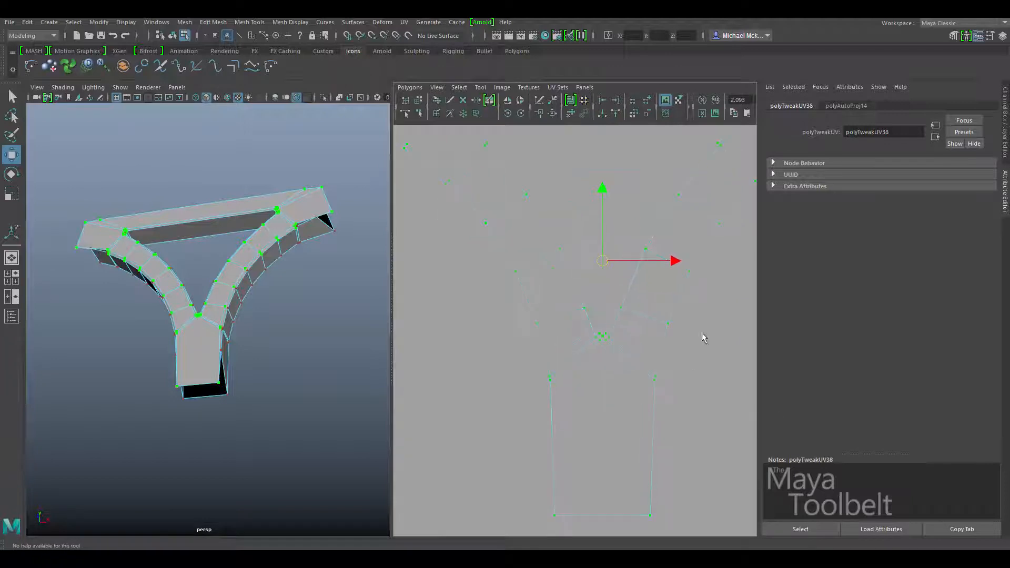
middle_click_drag(697, 285, 667, 344, "alt")
middle_click_drag(714, 202, 648, 271, "alt")
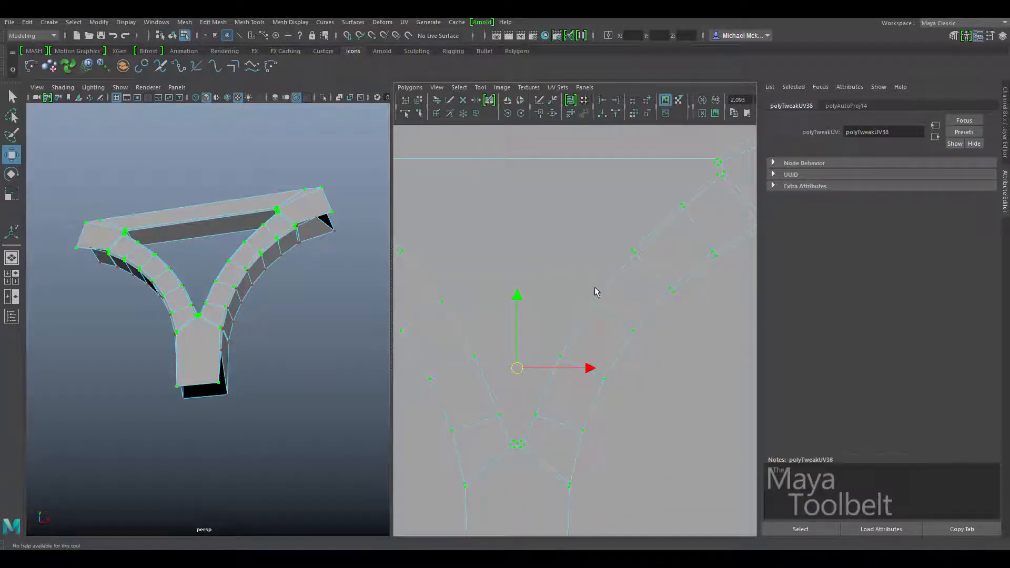
middle_click_drag(561, 293, 649, 313, "alt")
right_click_drag(649, 313, 437, 262, "alt")
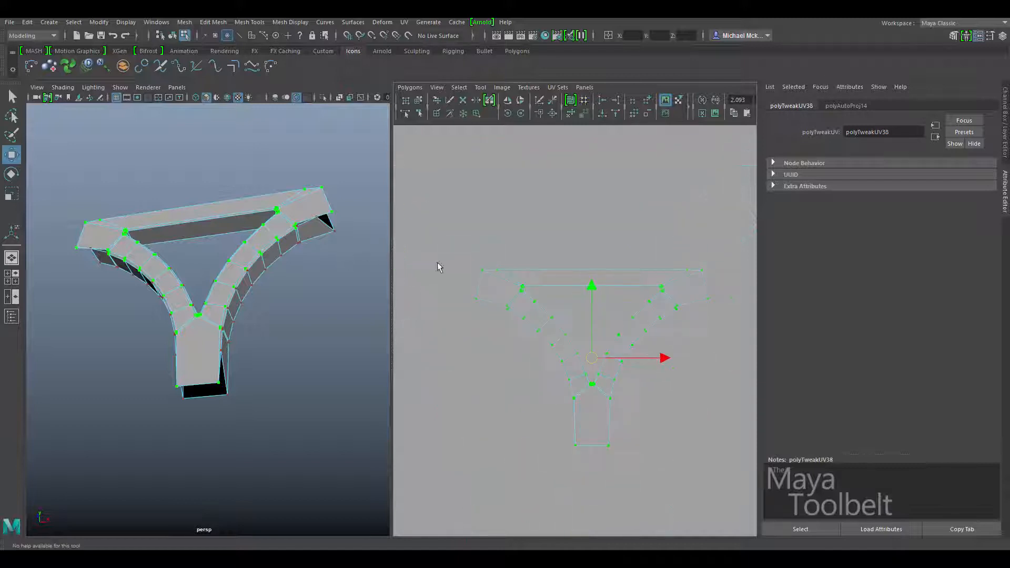
Switch to edge selection and select the edges of the rectangular side-strip UV shells near the UV square's upper corner
middle_click_drag(437, 262, 542, 241, "alt")
middle_click_drag(424, 240, 577, 300, "alt")
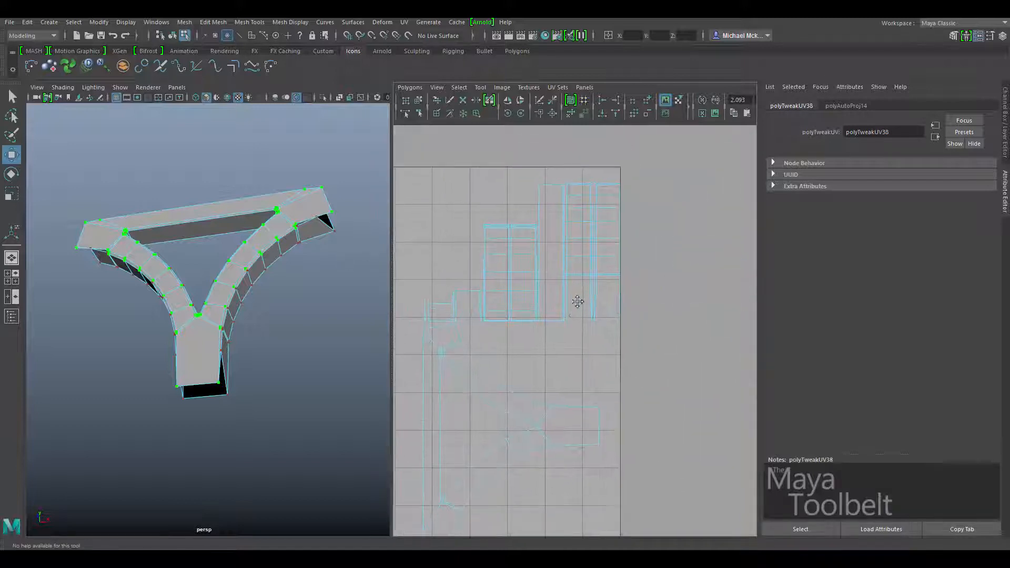
left_click_drag(174, 253, 203, 274, "alt")
right_click_drag(204, 274, 229, 276, "alt")
right_click_drag(559, 279, 804, 331, "alt")
right_click_drag(691, 205, 688, 196)
middle_click_drag(683, 191, 708, 282, "alt")
right_click_drag(708, 282, 693, 255, "alt")
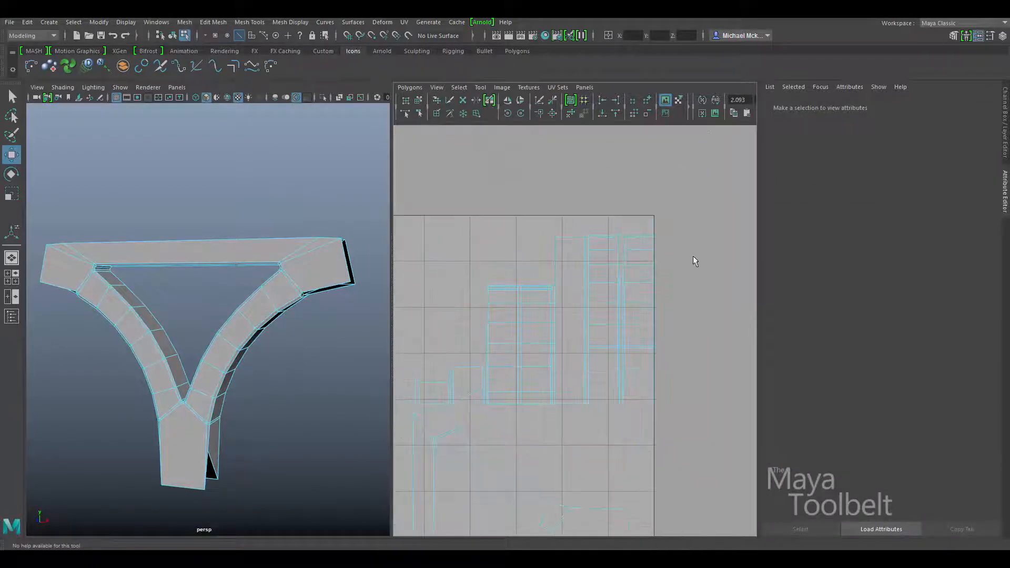
middle_click_drag(693, 318, 683, 203, "alt")
right_click_drag(683, 203, 669, 153, "alt")
middle_click_drag(685, 234, 694, 289, "alt")
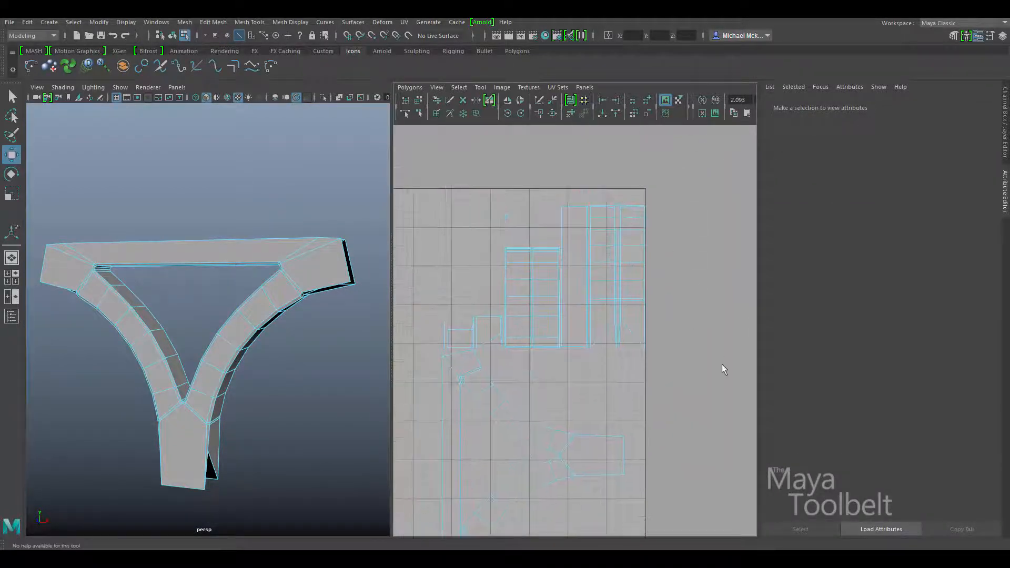
left_click_drag(515, 153, 516, 154)
right_click_drag(494, 248, 709, 290, "alt")
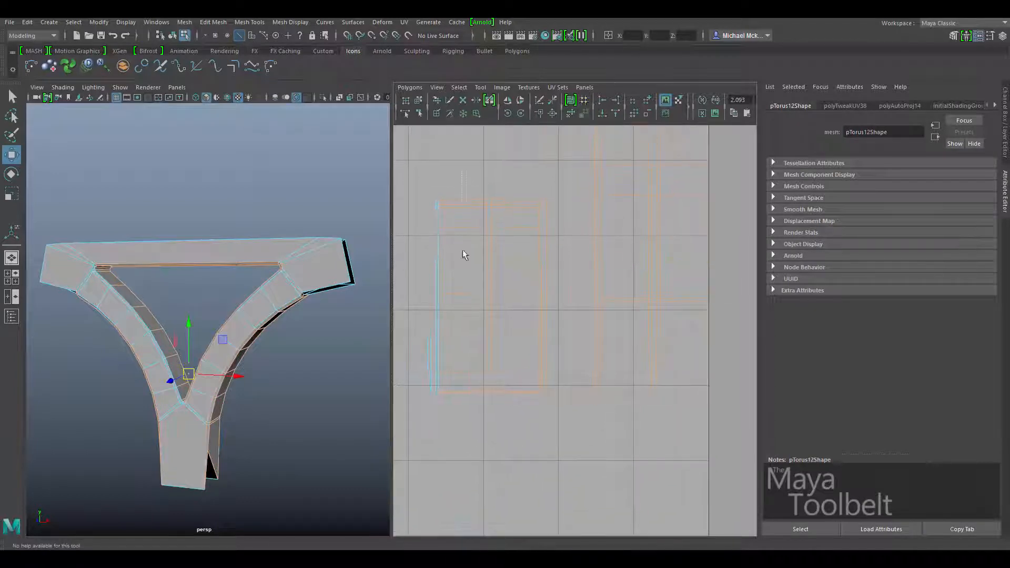
Deselect the crosswise edges of the side-strip shells, keeping only their long lengthwise edges, and check the selection on the frame
left_click_drag(456, 406, 457, 408, "ctrl")
left_click_drag(519, 402, 512, 162, "ctrl")
middle_click_drag(634, 248, 605, 335, "alt")
right_click_drag(604, 335, 557, 264, "alt")
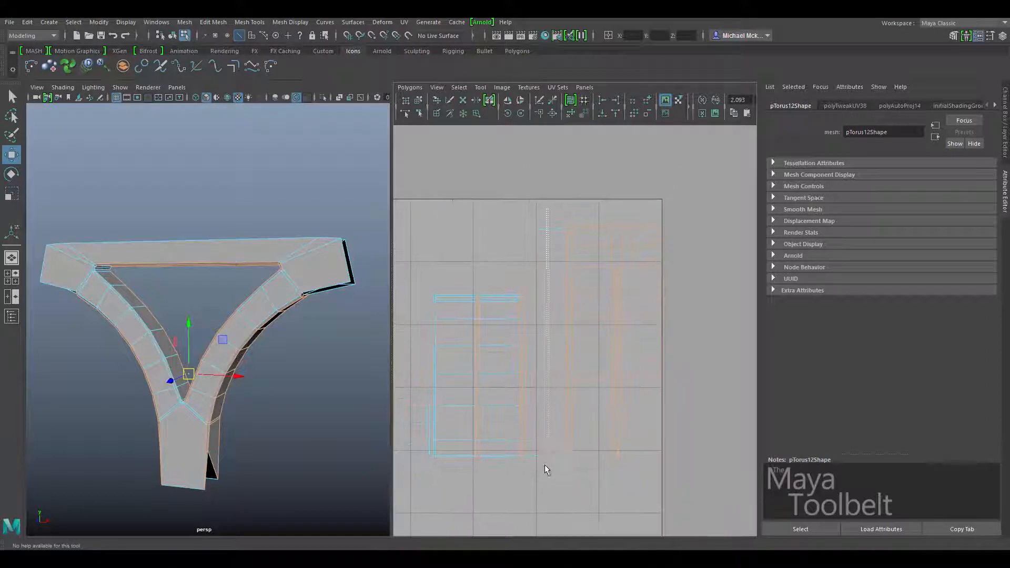
left_click_drag(655, 200, 649, 321, "ctrl")
left_click_drag(641, 481, 644, 479, "ctrl")
middle_click_drag(621, 380, 616, 320, "alt")
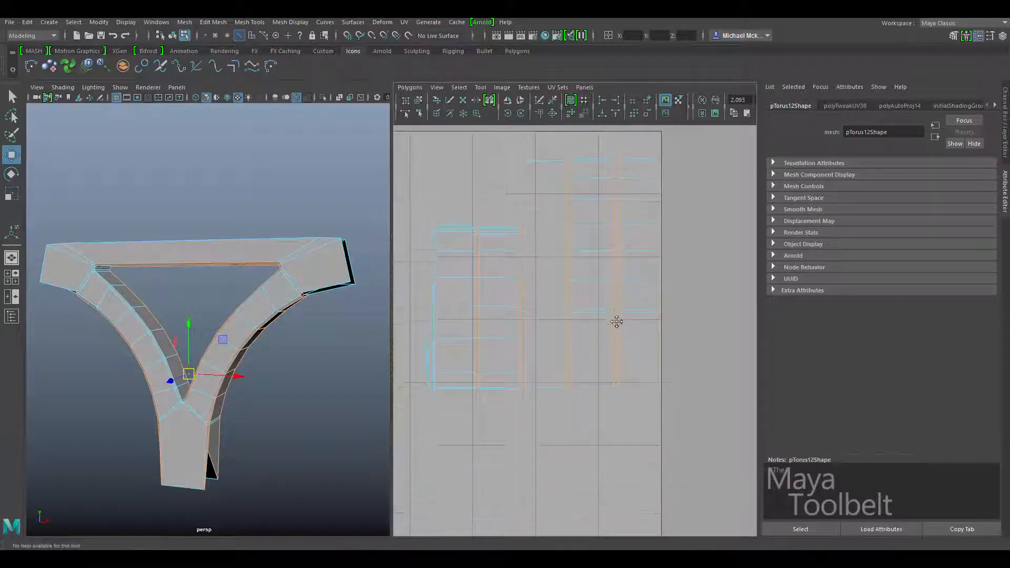
left_click_drag(206, 292, 130, 341, "alt")
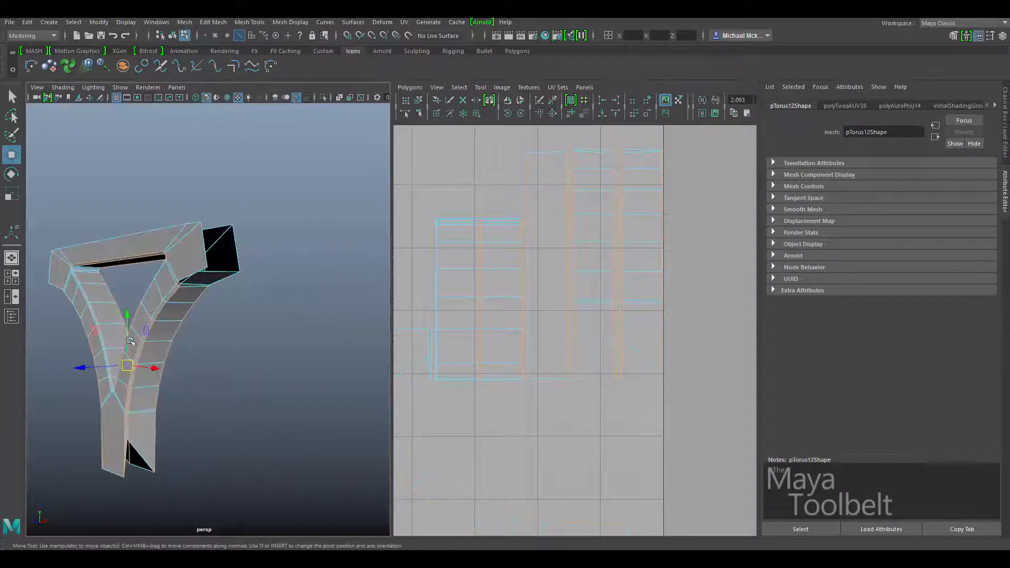
left_click(85, 257)
left_click_drag(159, 352, 279, 353, "alt")
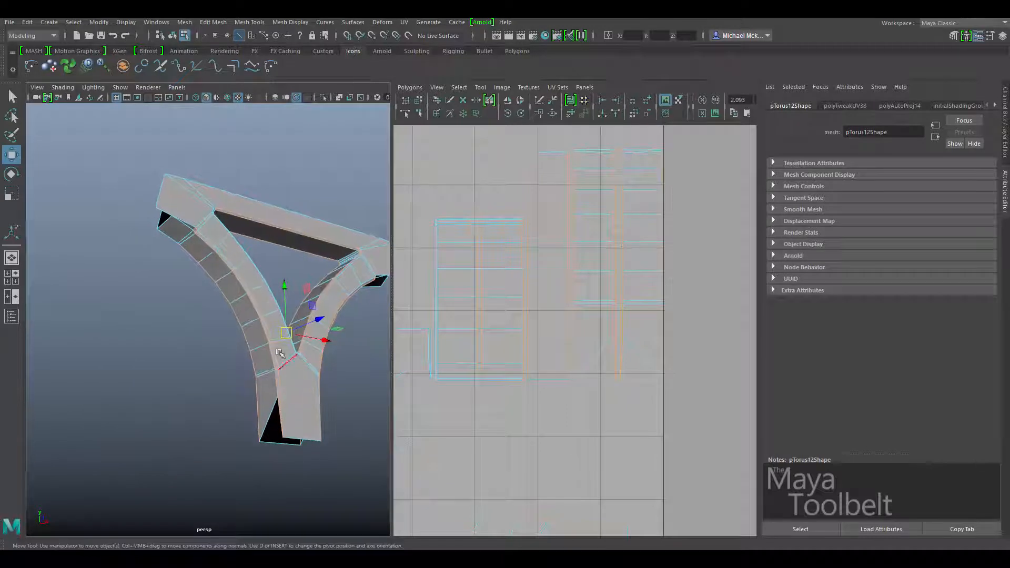
mouse_move(308, 403)
left_mouse_down("alt")
mouse_move(255, 419)
mouse_move(294, 400)
left_mouse_up("alt")
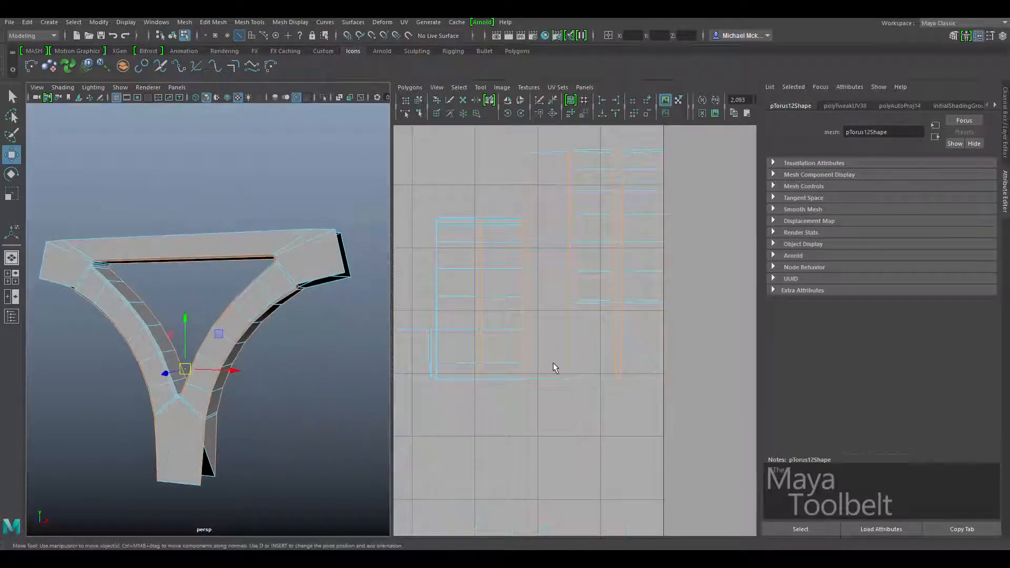
Cut the UVs along the selected long edges that join the side strips to the frame's faces
scroll(576, 256, "down", 2)
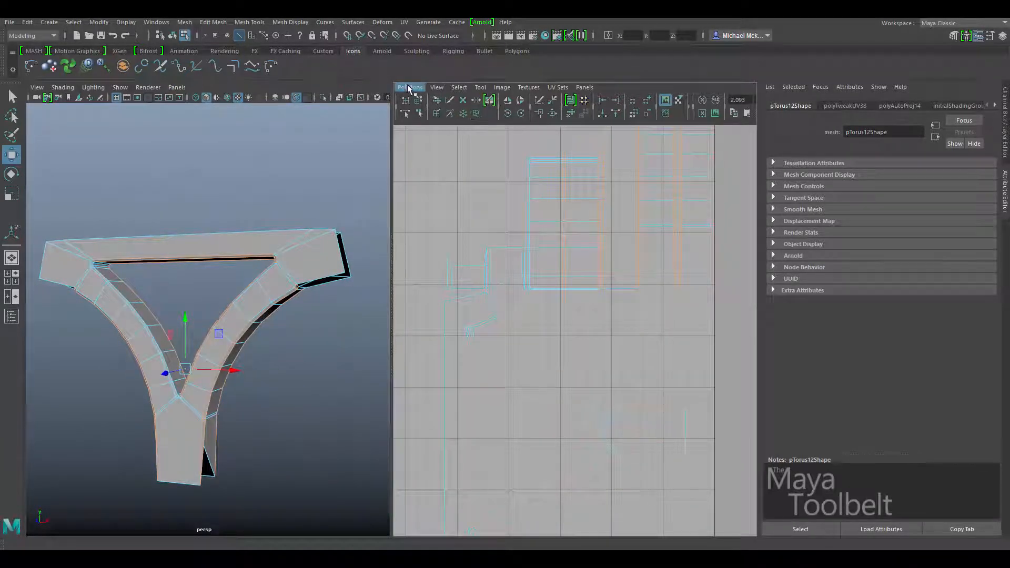
left_click(410, 88)
left_click(441, 412)
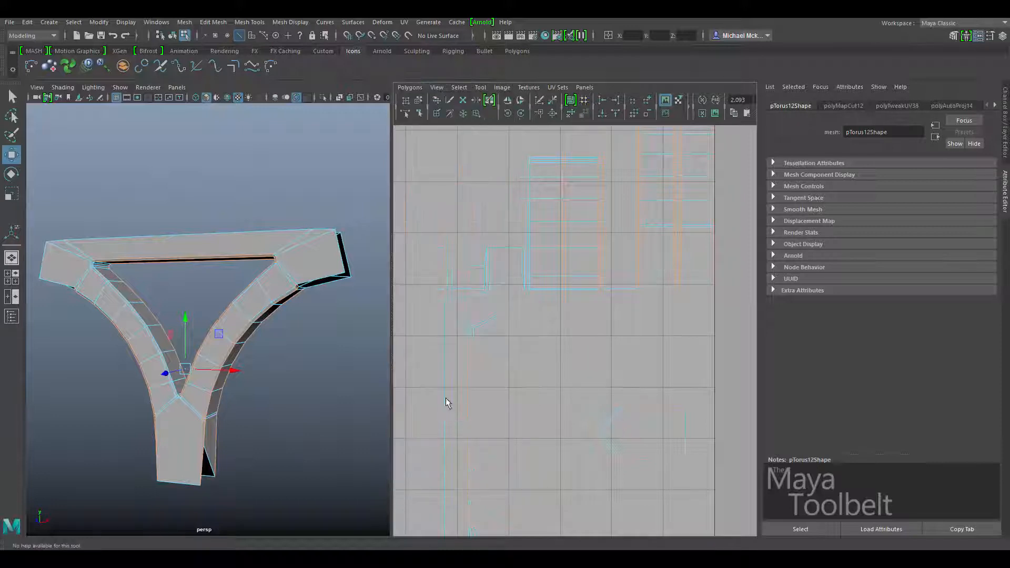
Try to move and sew the left arm's UV edges together in the Y-shaped front-face layout
middle_click_drag(652, 226, 427, 203, "alt")
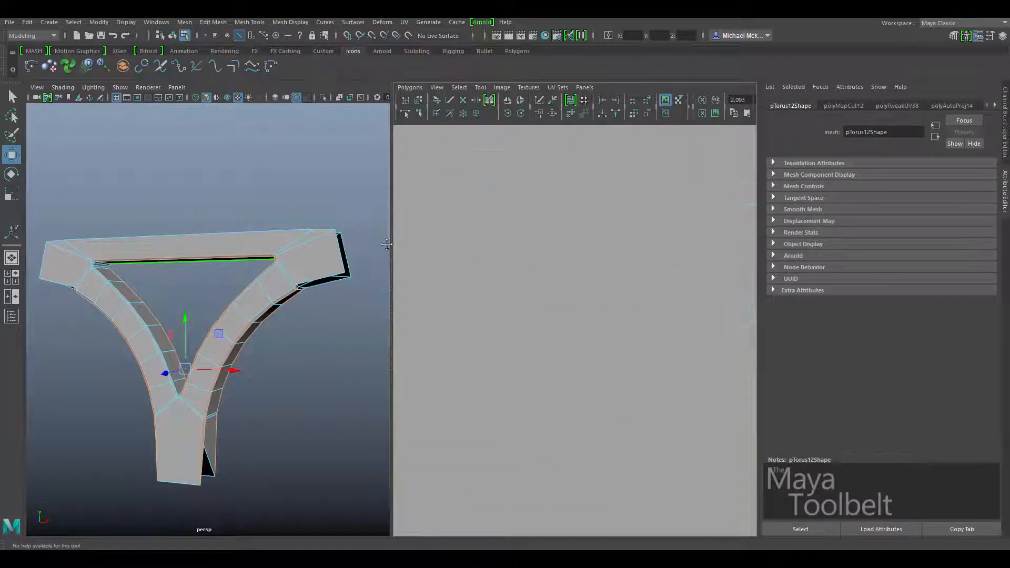
middle_click_drag(386, 244, 463, 272, "alt")
middle_click_drag(520, 249, 534, 242, "alt")
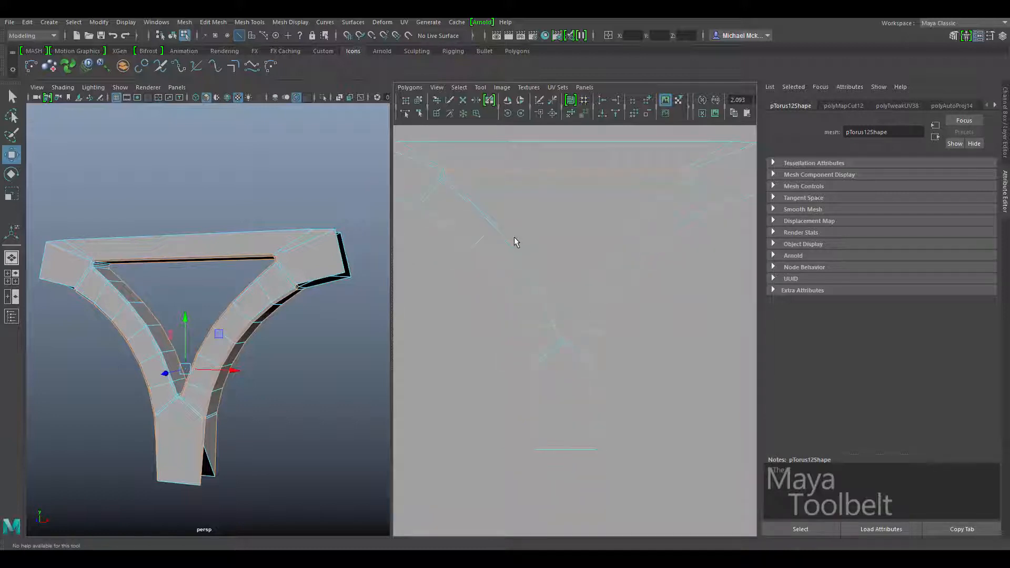
left_click_drag(567, 330, 569, 333)
right_click_drag(620, 257, 415, 234, "alt")
middle_click_drag(410, 234, 638, 215, "alt")
middle_click_drag(507, 311, 623, 402, "alt")
middle_click_drag(603, 352, 529, 376, "alt")
right_click_drag(529, 376, 591, 405, "alt")
middle_click_drag(742, 447, 596, 391, "alt")
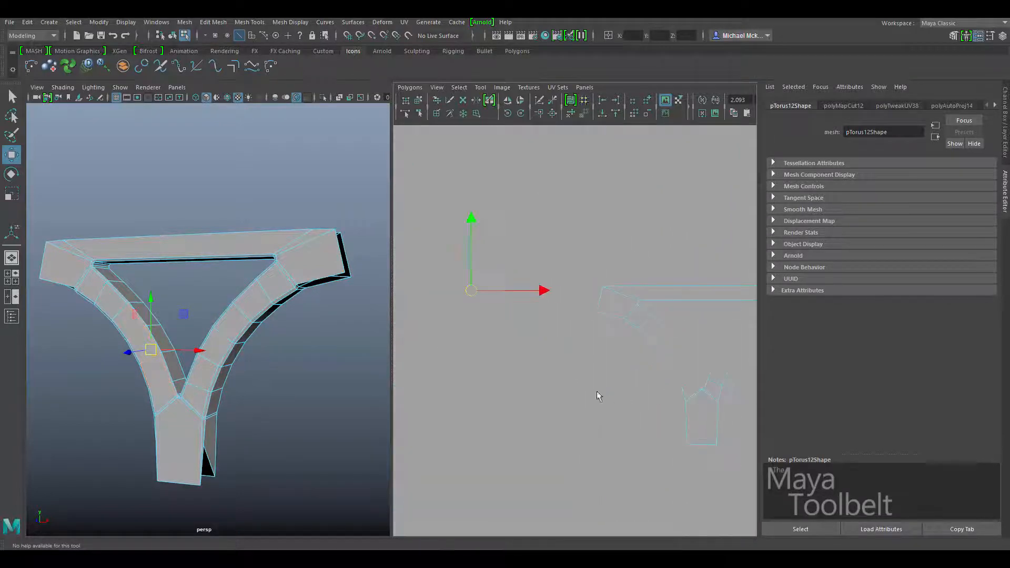
left_click(553, 114)
middle_click_drag(492, 278, 563, 277, "alt")
left_click(548, 275)
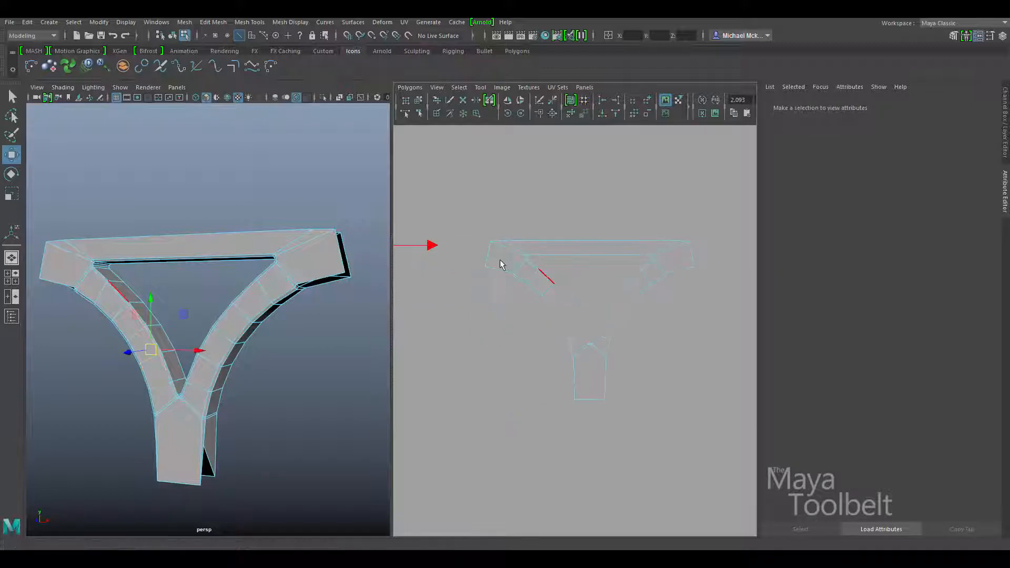
Select the uncut border edges of the side strip along the left arm's inner curve and cut their UVs
middle_click_drag(500, 263, 756, 256, "alt")
middle_click_drag(535, 231, 709, 262, "alt")
middle_click_drag(494, 263, 460, 322, "alt")
right_click_drag(461, 323, 752, 330, "alt")
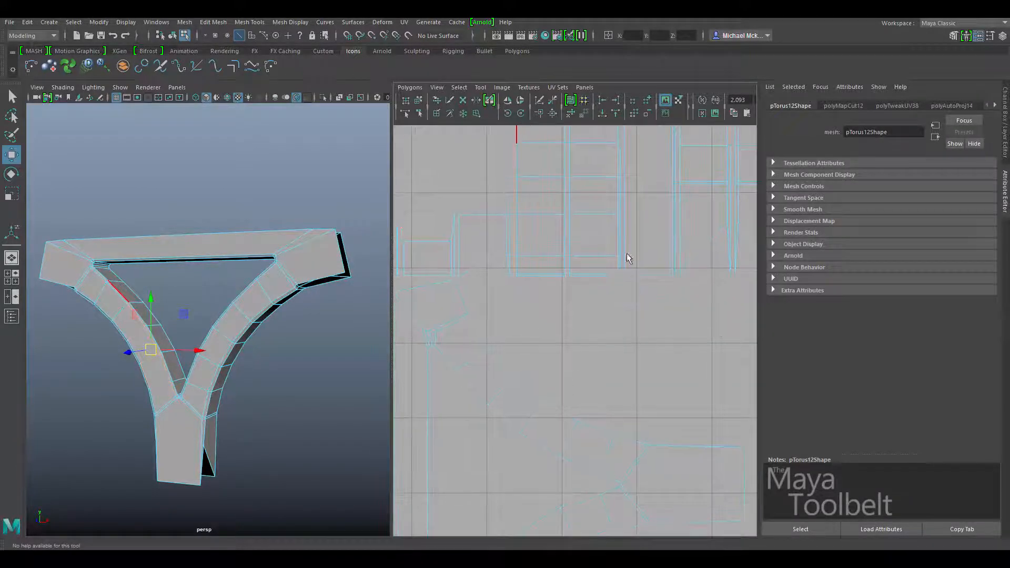
middle_click_drag(626, 255, 620, 383, "alt")
right_click_drag(539, 263, 529, 187)
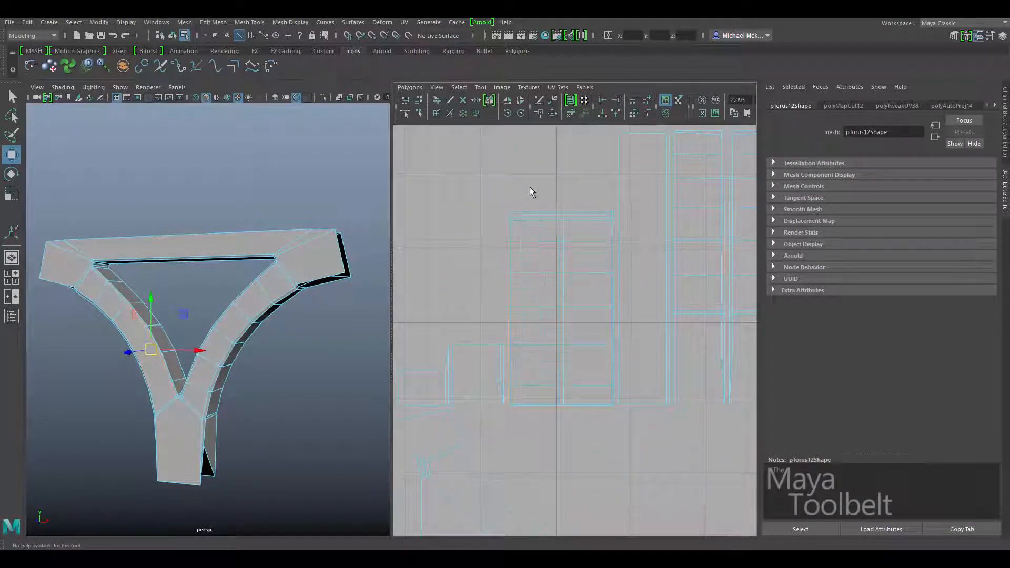
left_click_drag(515, 419, 516, 418)
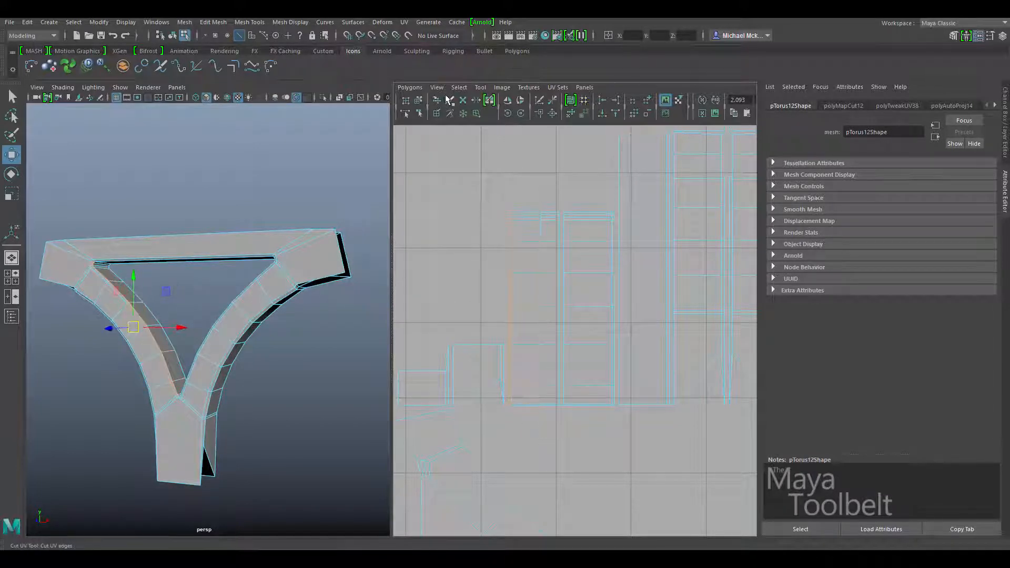
left_click(410, 87)
left_click(431, 407)
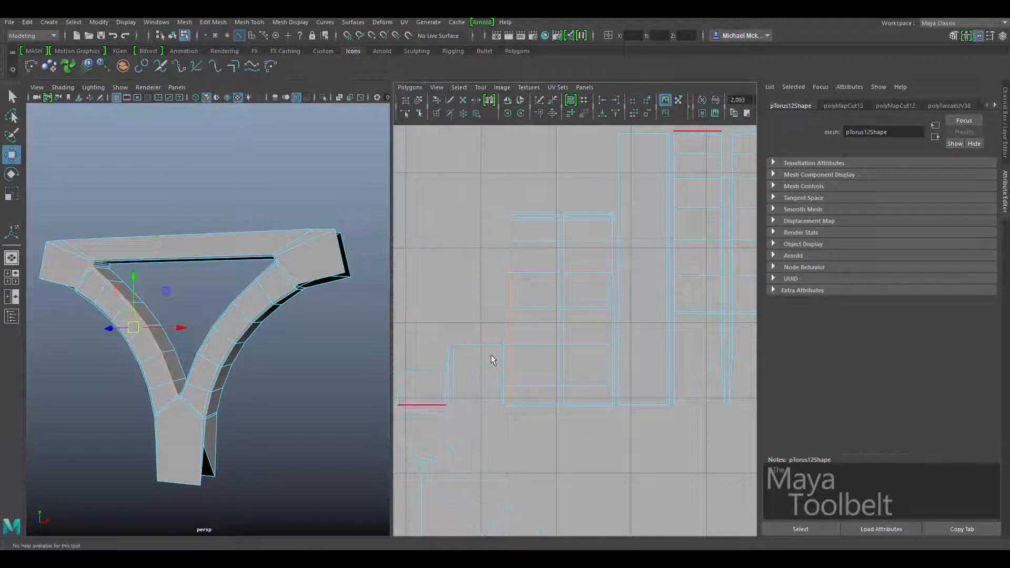
Select the left arm's edges in the Y-shaped front-face layout and move and sew their UVs together
middle_click_drag(647, 372, 502, 374, "alt")
middle_click_drag(610, 345, 661, 339, "alt")
right_click_drag(661, 339, 394, 304, "alt")
middle_click_drag(581, 338, 447, 217, "alt")
middle_click_drag(546, 310, 347, 311, "alt")
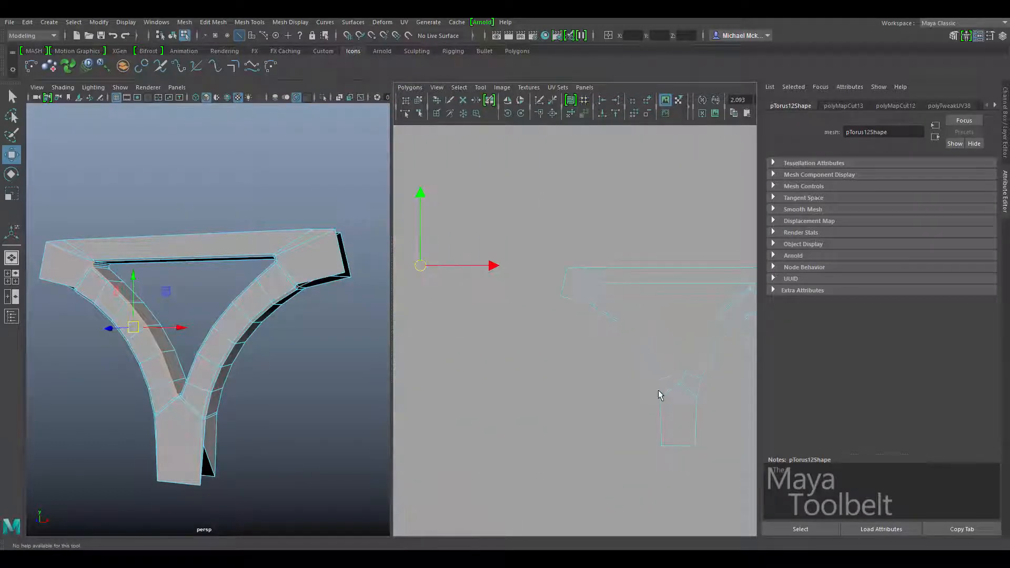
right_click_drag(658, 391, 660, 363)
right_click_drag(568, 333, 646, 339, "alt")
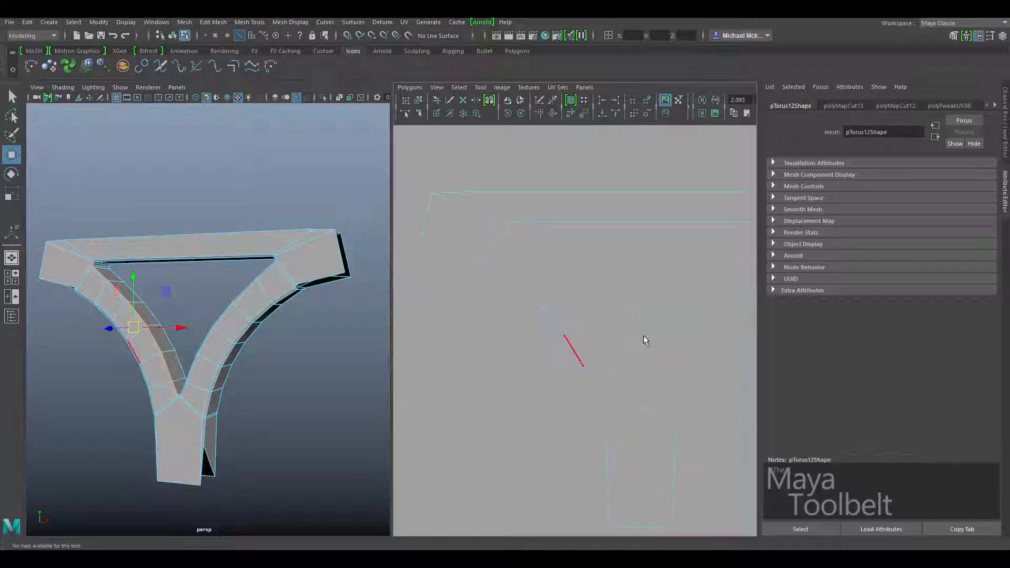
left_click_drag(631, 403, 633, 405)
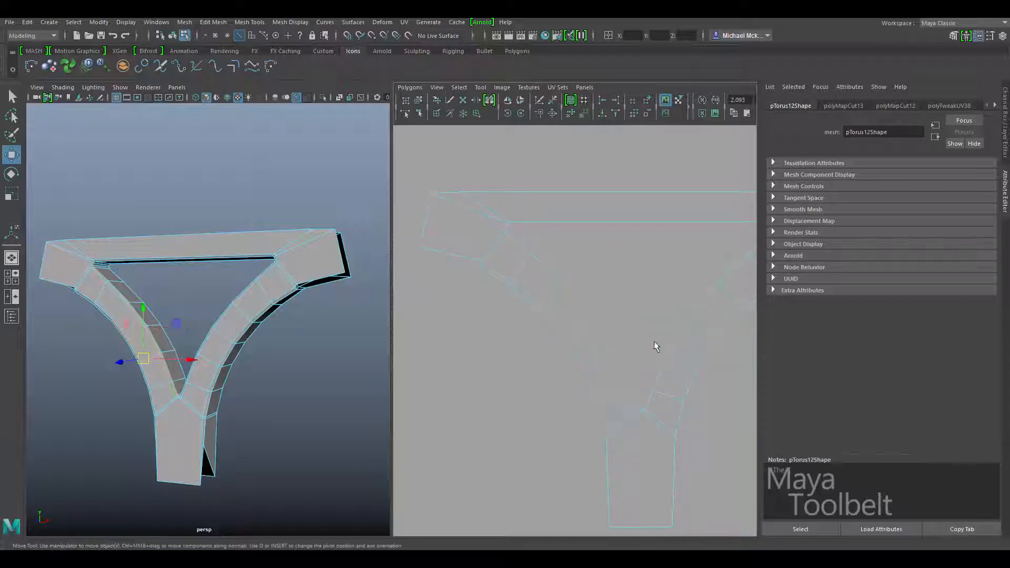
right_click_drag(654, 342, 463, 263, "alt")
middle_click_drag(416, 265, 708, 322, "alt")
right_click_drag(708, 323, 523, 314, "alt")
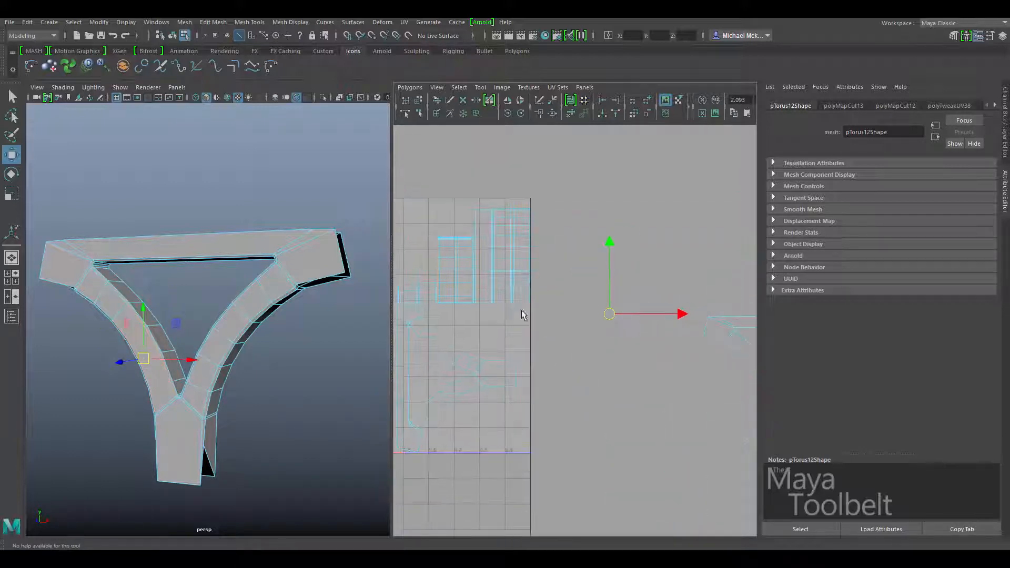
middle_click_drag(523, 314, 629, 278, "alt")
middle_click_drag(541, 273, 491, 269, "alt")
middle_click_drag(737, 363, 512, 339, "alt")
right_click_drag(512, 338, 651, 306, "alt")
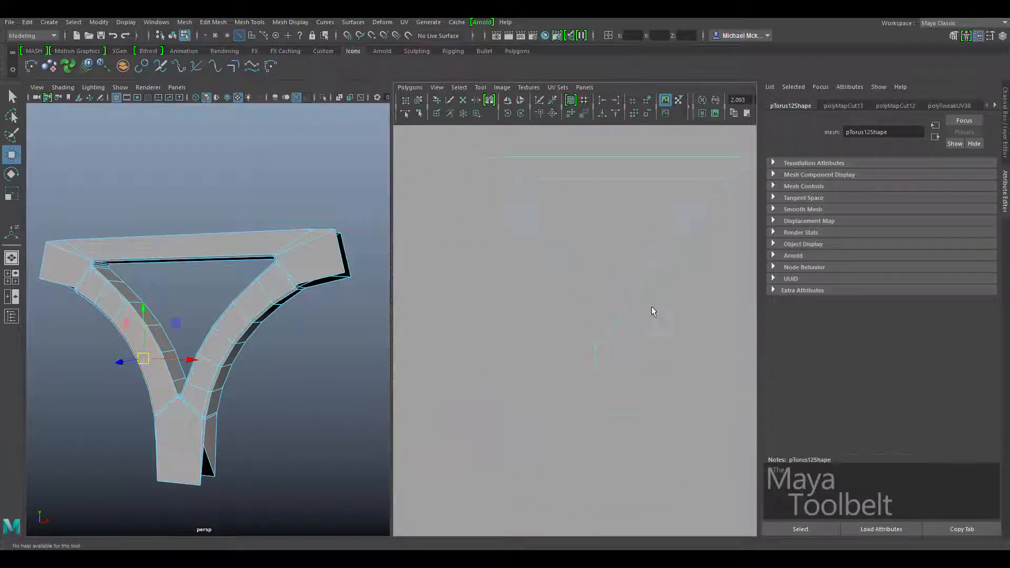
middle_click_drag(651, 306, 609, 321, "alt")
right_click_drag(513, 289, 611, 291, "alt")
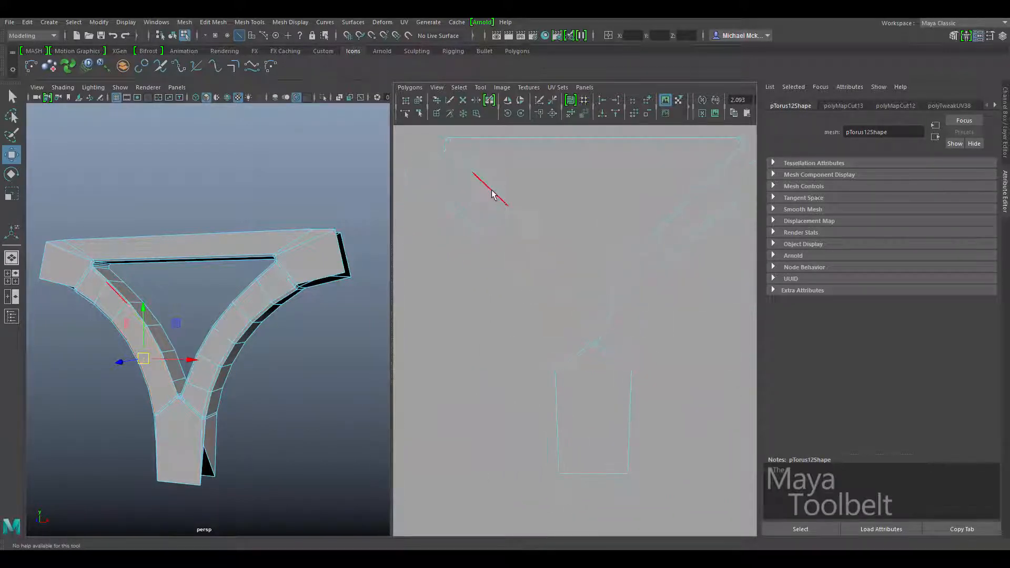
left_click(584, 136)
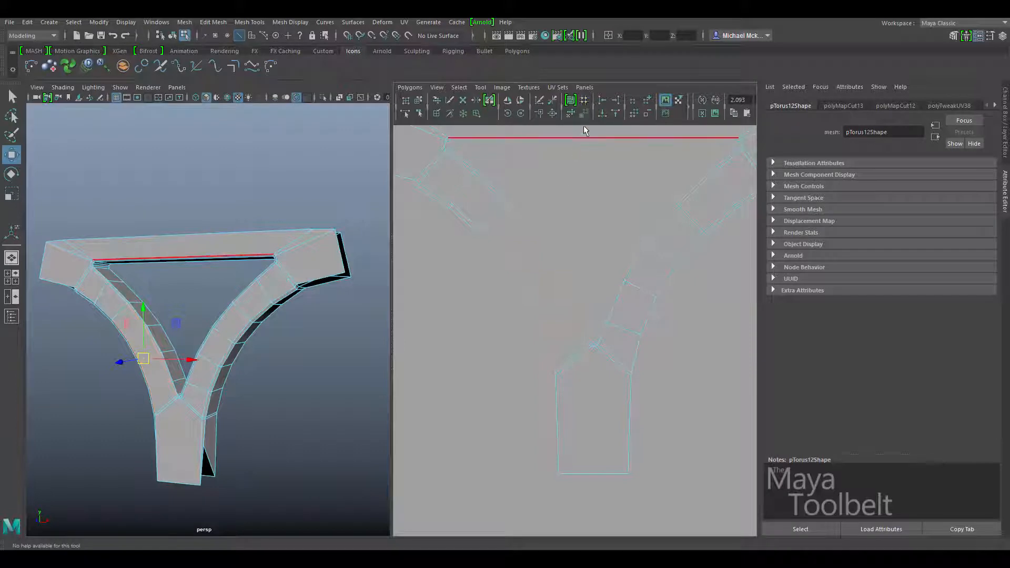
left_click(553, 114)
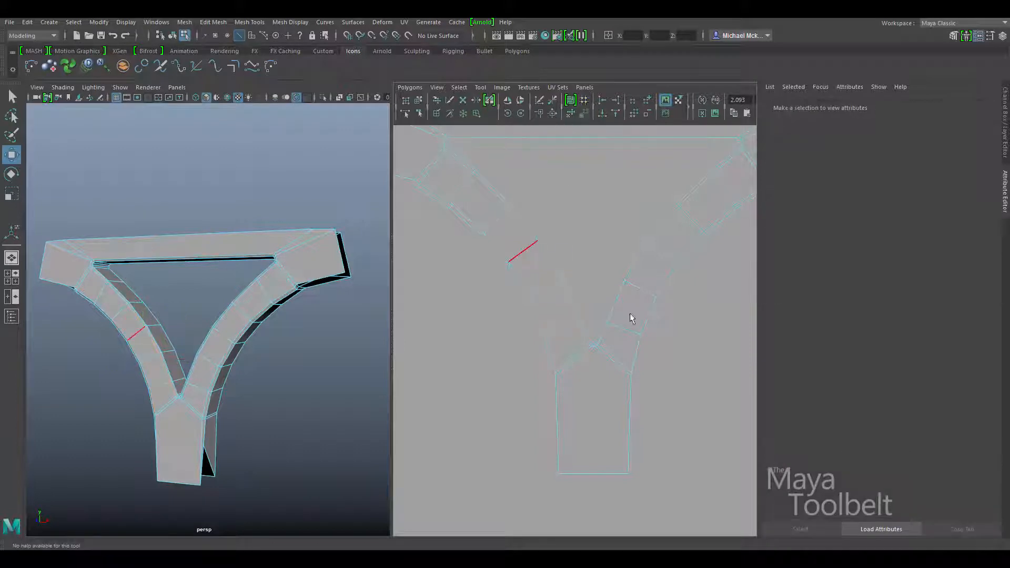
Select the right arm's edges in the front-face layout and move and sew their UVs together
middle_click_drag(616, 366, 625, 235, "alt")
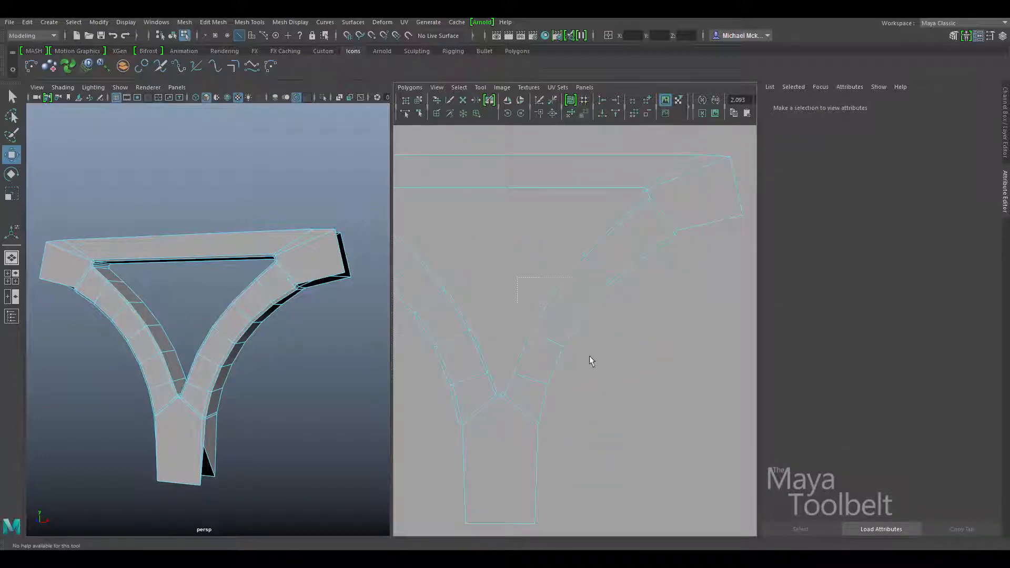
mouse_move(589, 355)
left_mouse_down()
mouse_move(609, 390)
mouse_move(608, 354)
left_mouse_up()
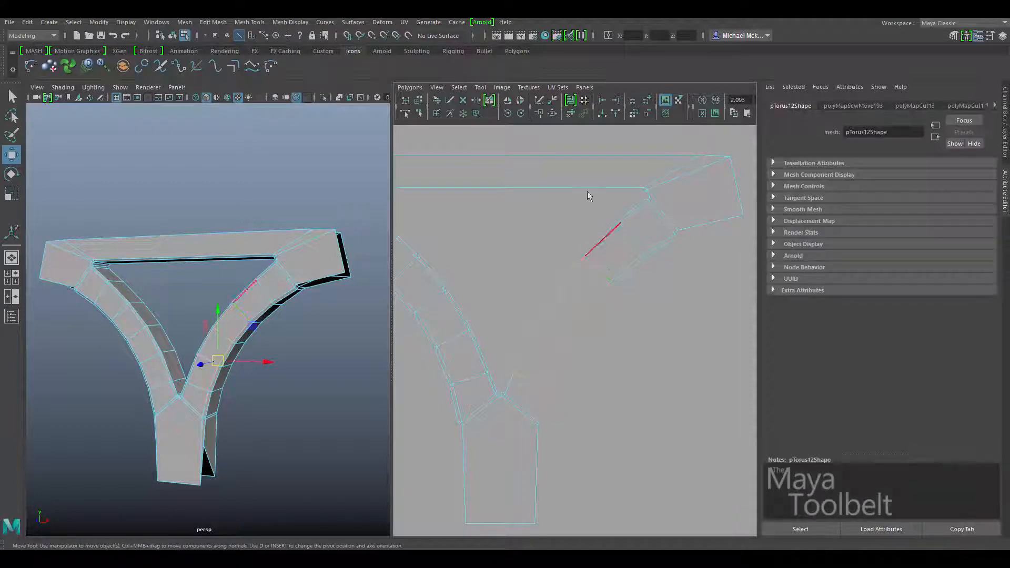
left_click(554, 114)
Move and sew the small UV edges at both inner corners where the arms meet the horizontal bar
middle_click_drag(524, 332, 577, 394, "alt")
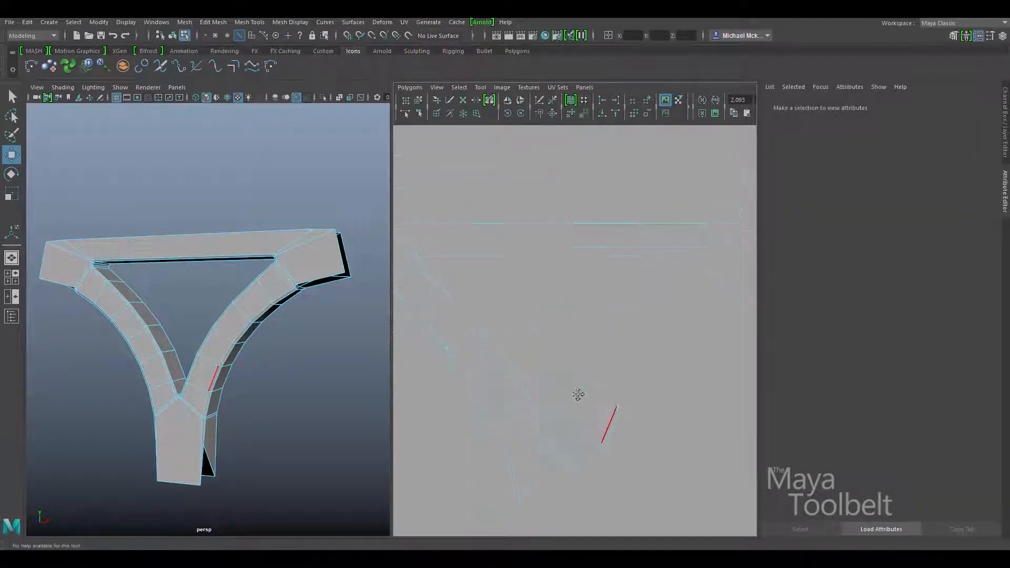
left_click(536, 280)
left_click(553, 294)
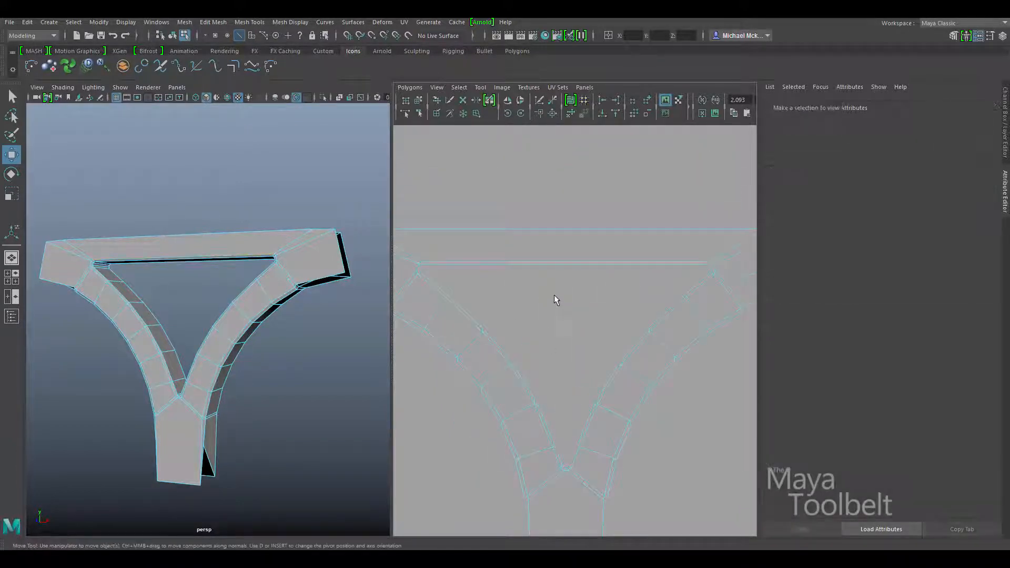
left_click(418, 268)
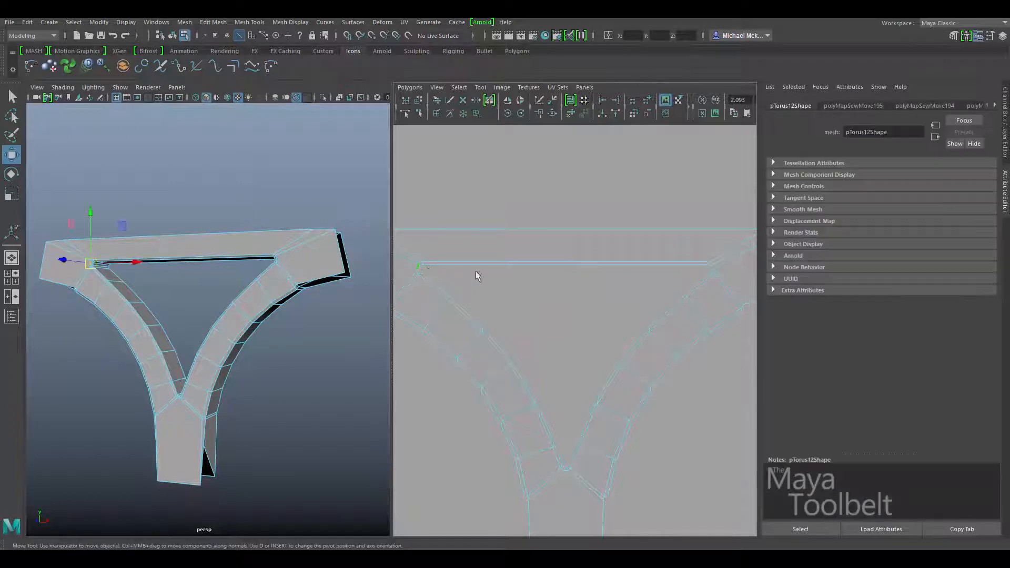
left_click(691, 270)
left_click(714, 269)
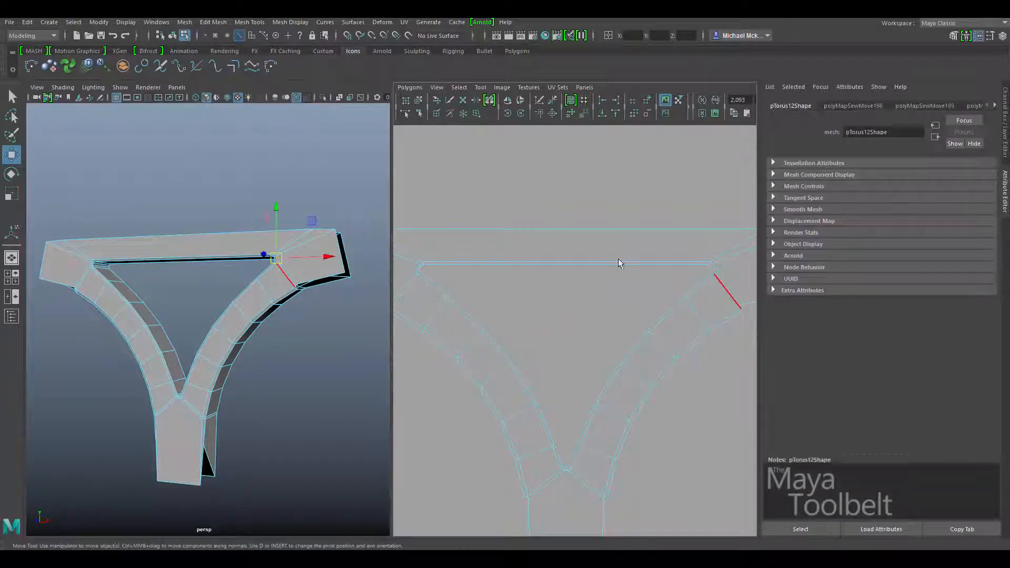
left_click(600, 268)
Sew the remaining small split UV edges around the inner corner between the left arm and the horizontal bar
middle_click_drag(488, 302, 598, 326, "alt")
scroll(598, 326, "up", 5)
middle_click_drag(464, 326, 520, 373, "alt")
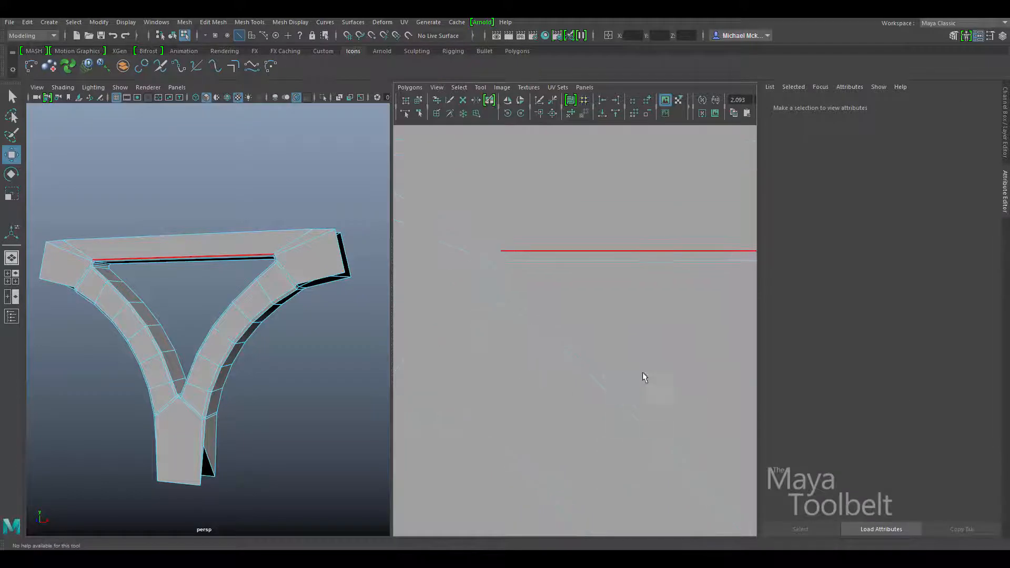
left_click_drag(494, 316, 488, 323)
left_click(498, 295)
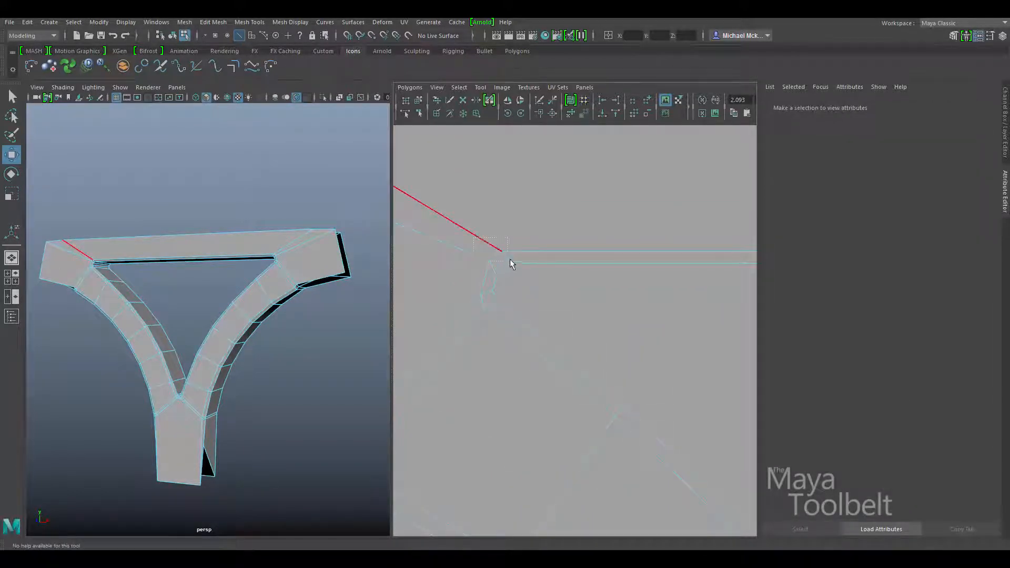
left_click(511, 262)
left_click(504, 271)
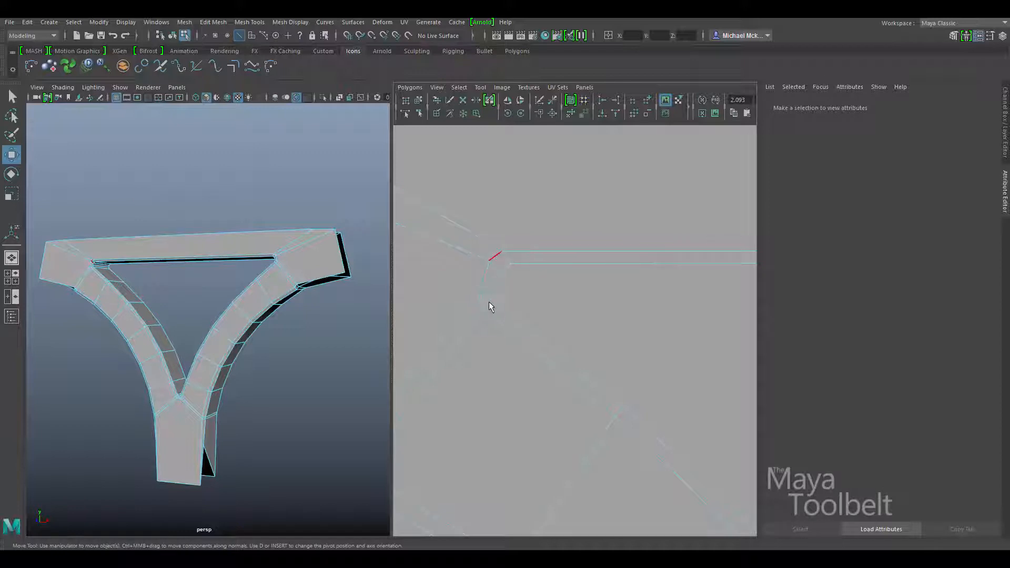
Move and sew the split UV edges at the segment joints along the upper part of the left arm
middle_click_drag(633, 395, 491, 250, "alt")
left_click(514, 261)
left_click(605, 381)
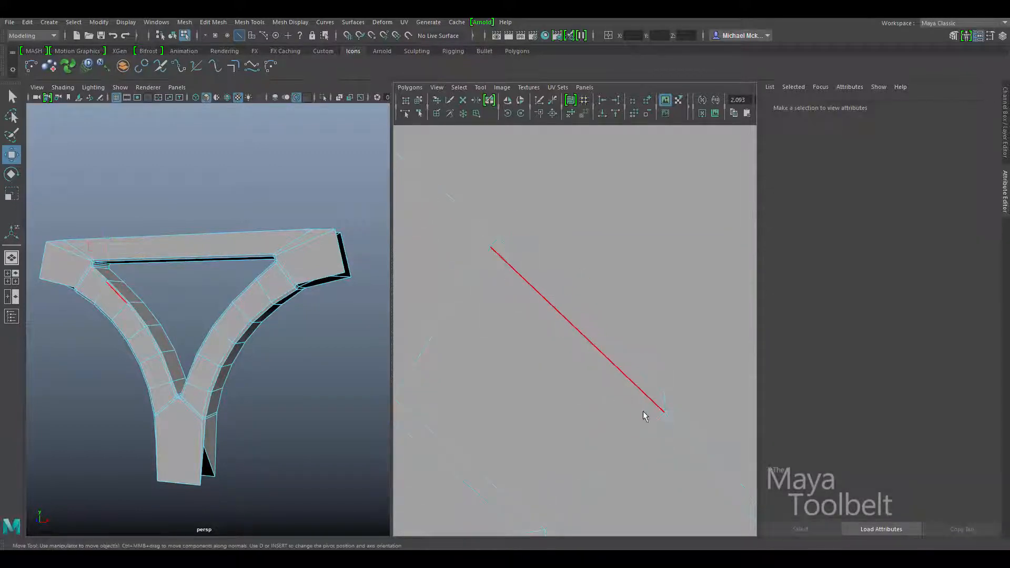
left_click(664, 409)
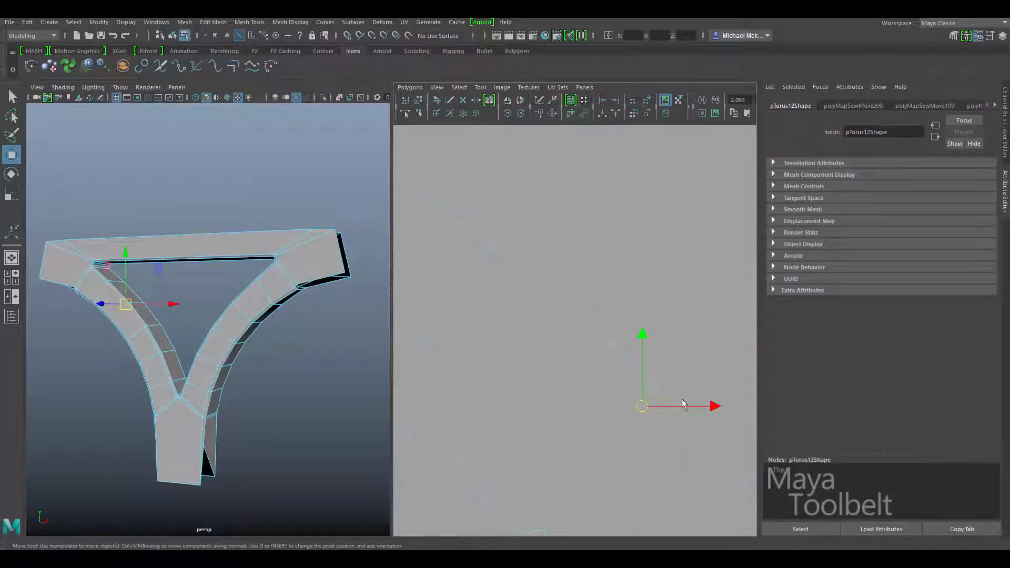
left_click(704, 377)
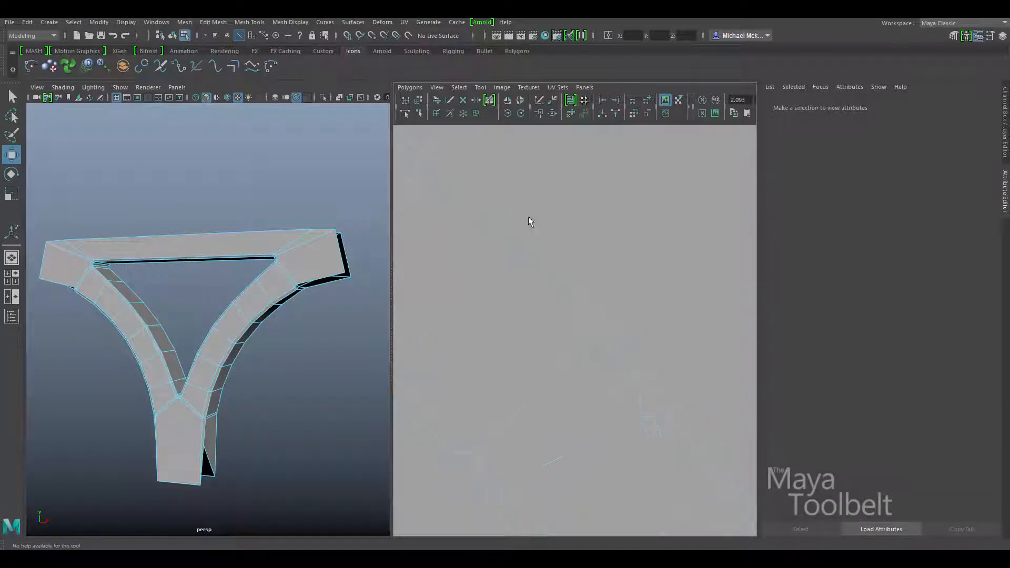
left_click(518, 266)
Add the joint edges along the middle of the left arm to the selection and sew their UVs
middle_click_drag(560, 324, 639, 271, "alt")
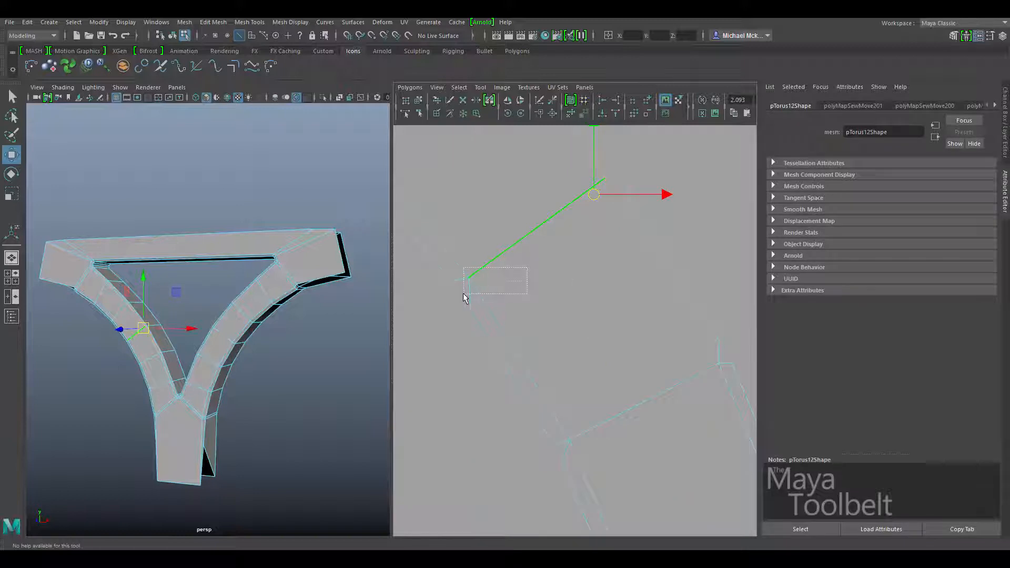
left_click_drag(464, 293, 462, 296, "shift")
left_click_drag(586, 420, 562, 444, "shift")
left_click_drag(677, 392, 719, 362, "shift")
middle_click_drag(724, 401, 684, 369, "alt")
left_click(684, 369)
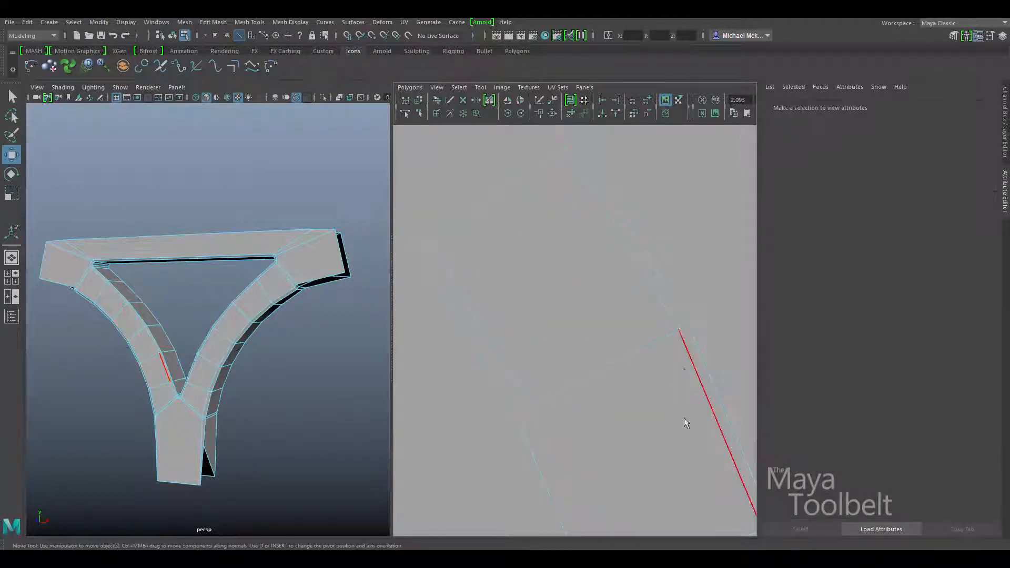
Move and sew the split UV edges at the lowest left-arm joint and where the left arm meets the stem
middle_click_drag(686, 423, 624, 275, "alt")
middle_click_drag(655, 400, 586, 277, "alt")
left_click(548, 282)
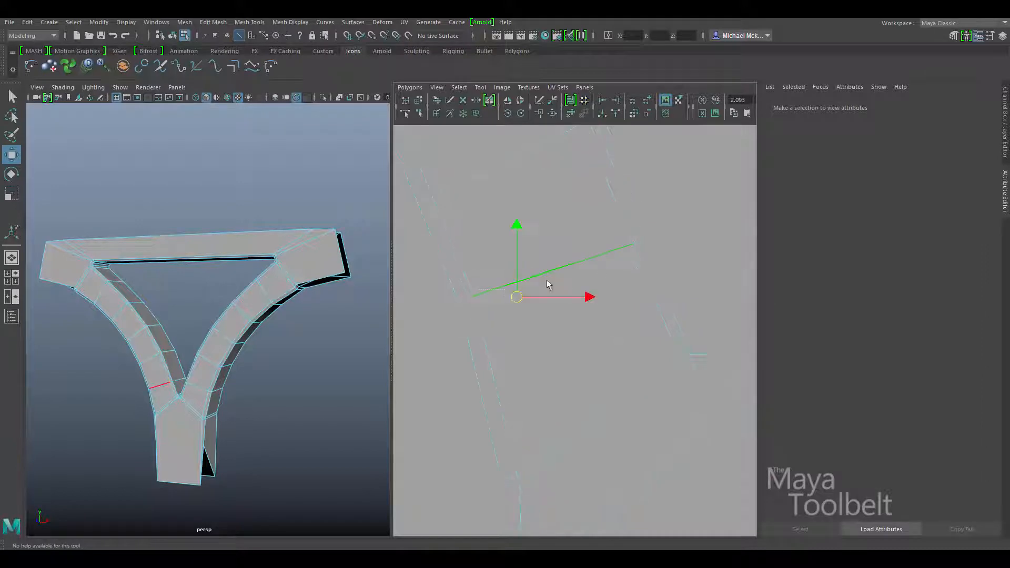
left_click(654, 247)
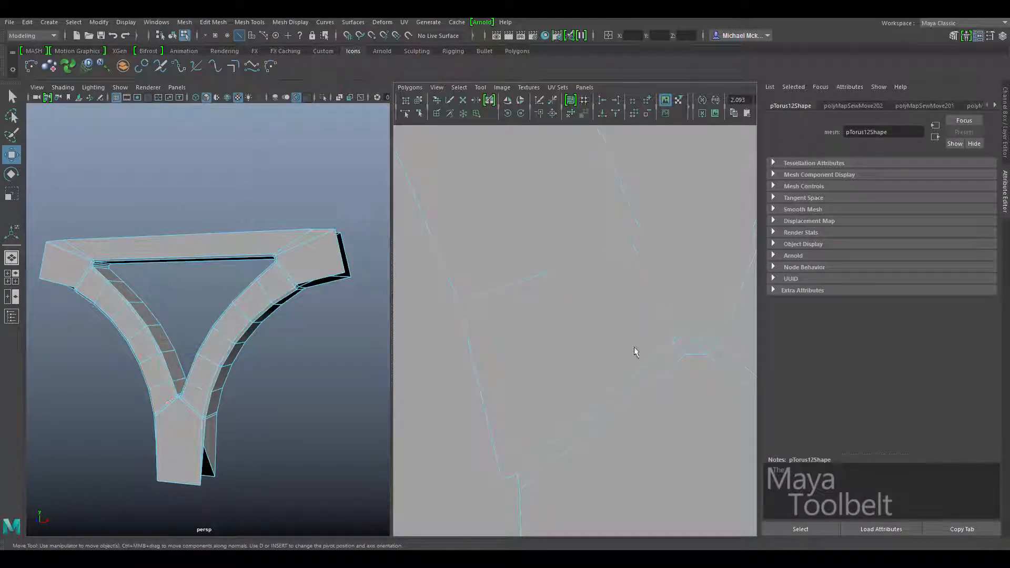
middle_click_drag(636, 349, 546, 262, "alt")
left_click_drag(639, 292, 641, 293)
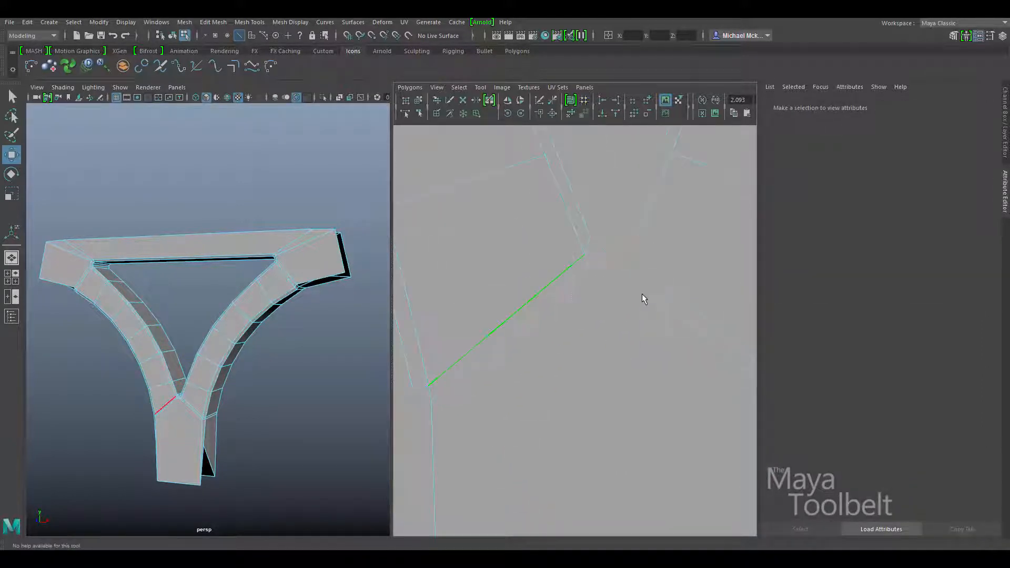
left_click(642, 292)
left_click(615, 270)
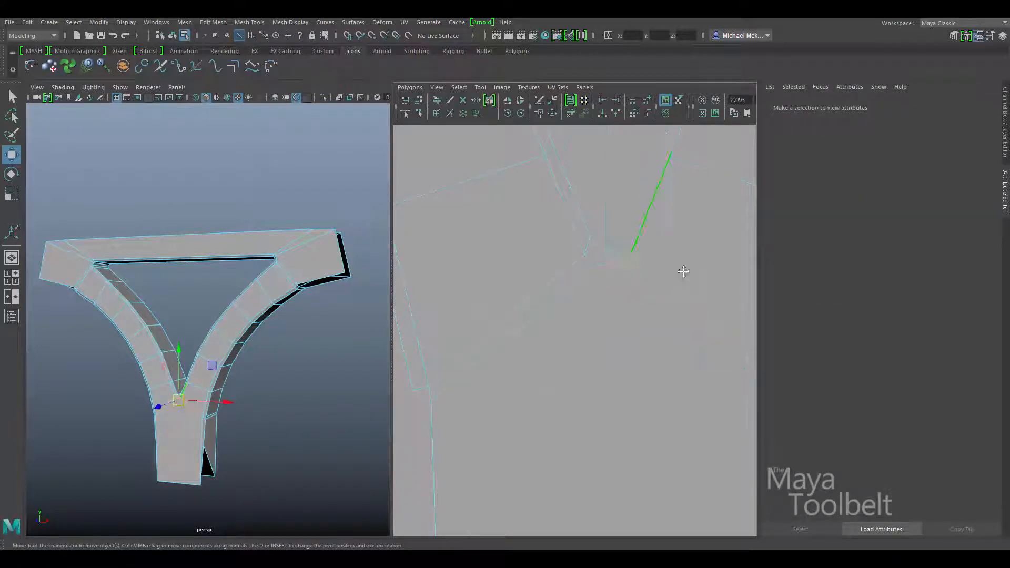
Try to move and sew the small UV edge in the crotch between the two arms, and undo it
middle_click_drag(683, 272, 651, 375, "alt")
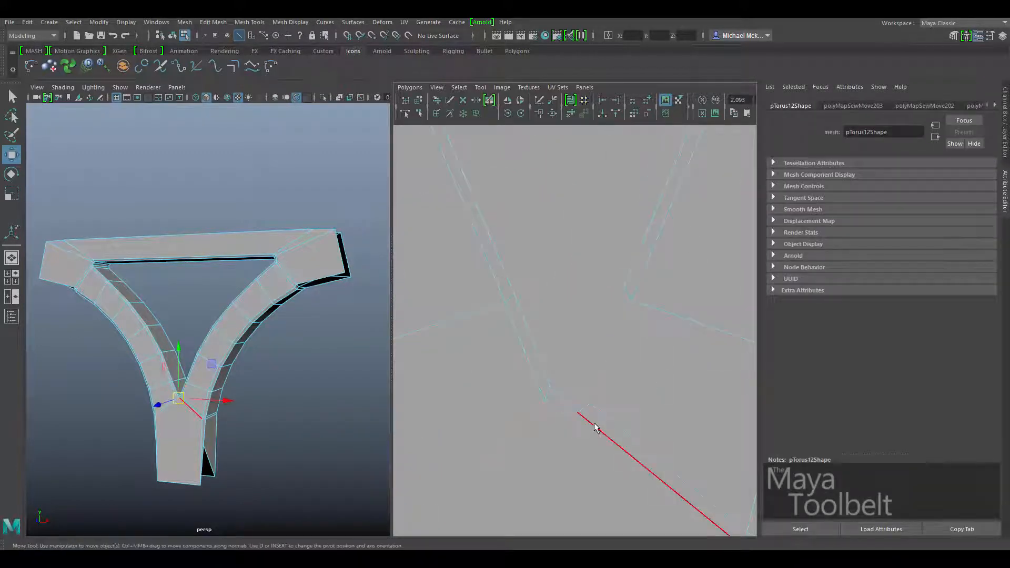
key("g")
middle_click_drag(585, 281, 600, 314, "alt")
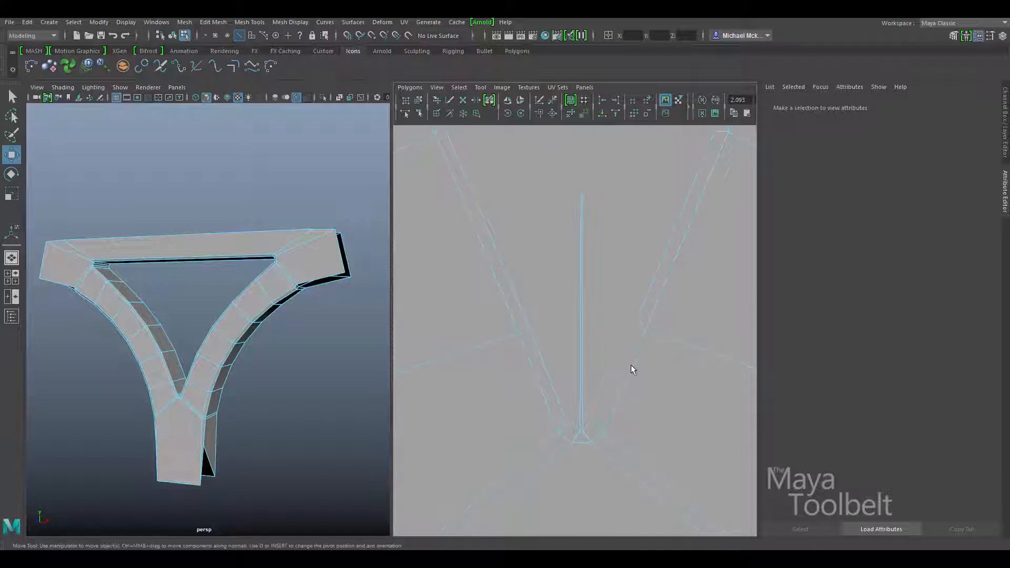
key("ctrl+z")
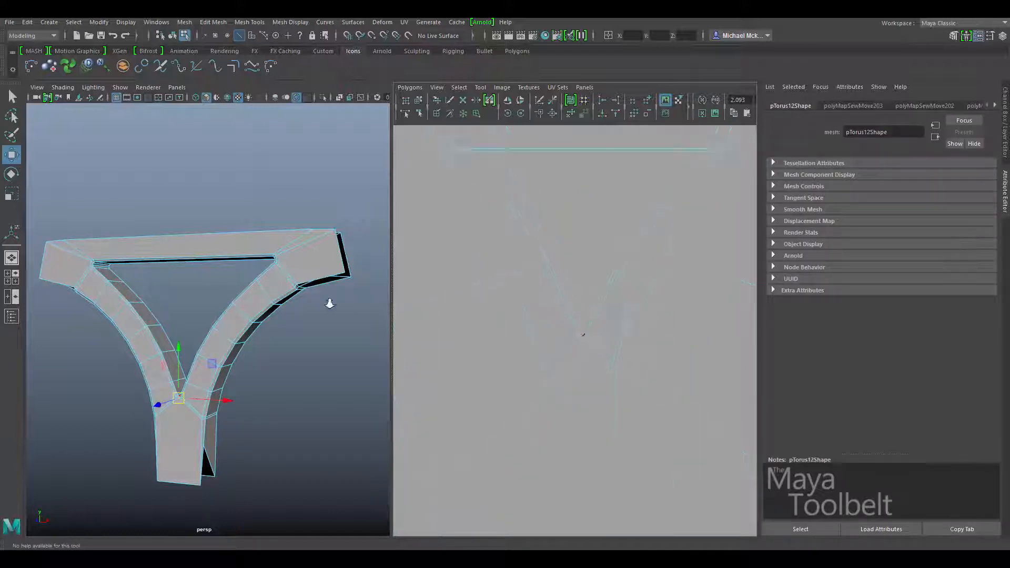
Locate the small crotch edge in the overlapping strip UVs and cut its UVs free
right_click_drag(329, 304, 287, 304, "alt")
middle_click_drag(458, 313, 705, 273, "alt")
right_click_drag(705, 273, 422, 249, "alt")
middle_click_drag(415, 266, 579, 272, "alt")
right_click_drag(579, 271, 698, 335, "alt")
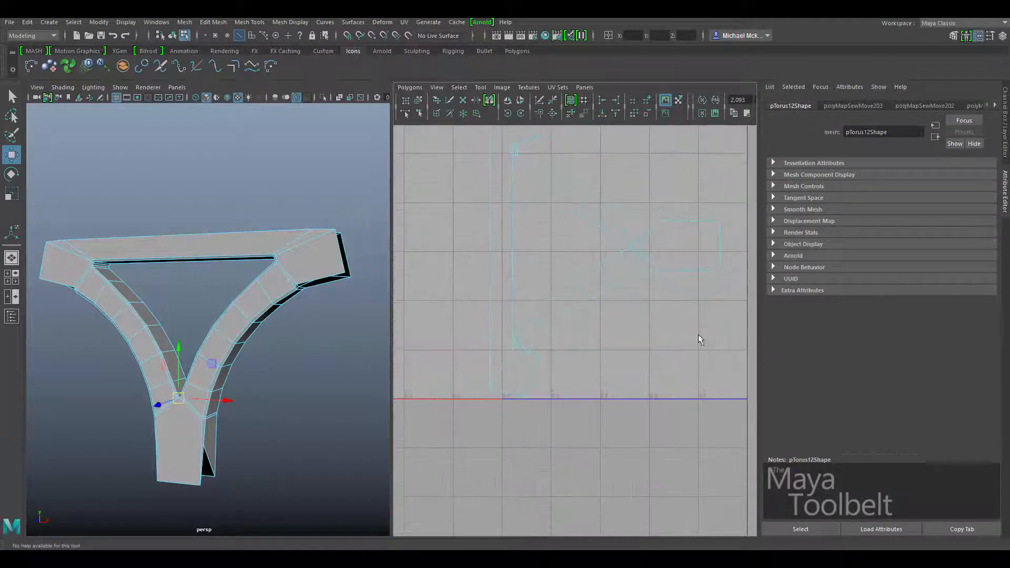
middle_click_drag(569, 327, 544, 459, "alt")
middle_click_drag(595, 268, 579, 388, "alt")
right_click_drag(579, 388, 736, 401, "alt")
middle_click_drag(529, 309, 495, 203, "alt")
right_click_drag(495, 203, 784, 419, "alt")
middle_click_drag(580, 251, 567, 352, "alt")
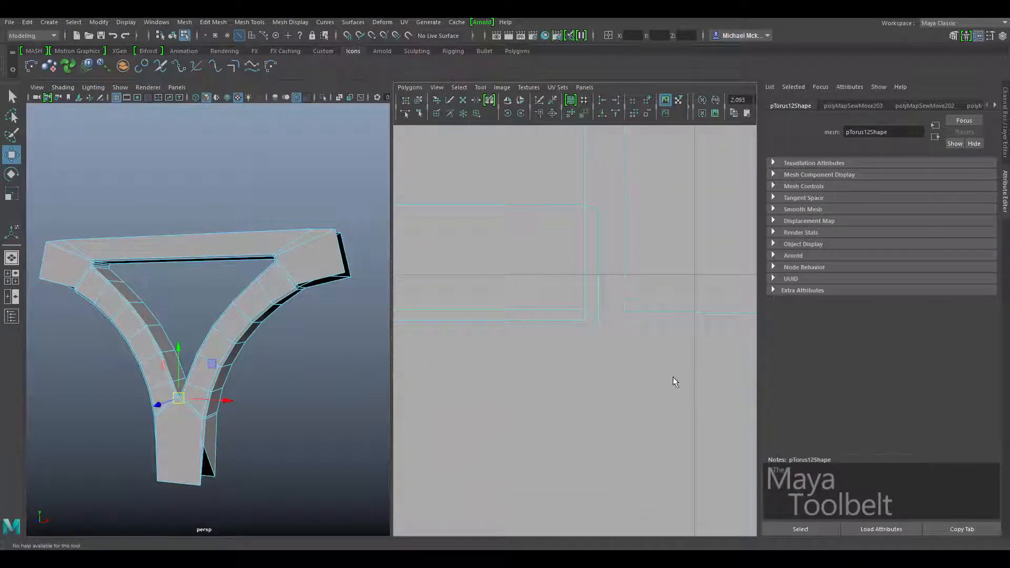
middle_click_drag(673, 377, 618, 419, "alt")
right_click_drag(618, 420, 505, 320, "alt")
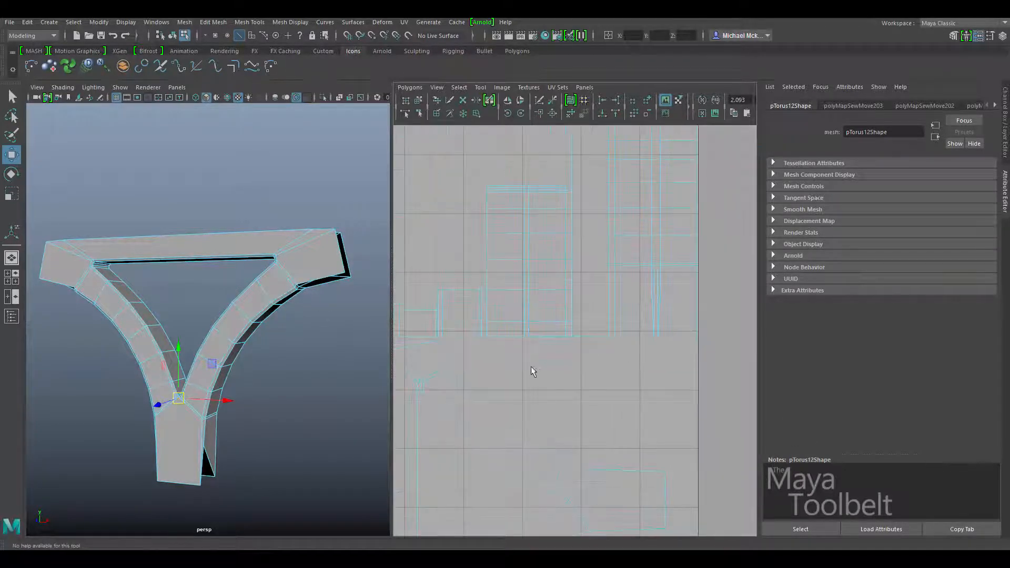
middle_click_drag(531, 366, 660, 359, "alt")
right_click_drag(533, 300, 874, 415, "alt")
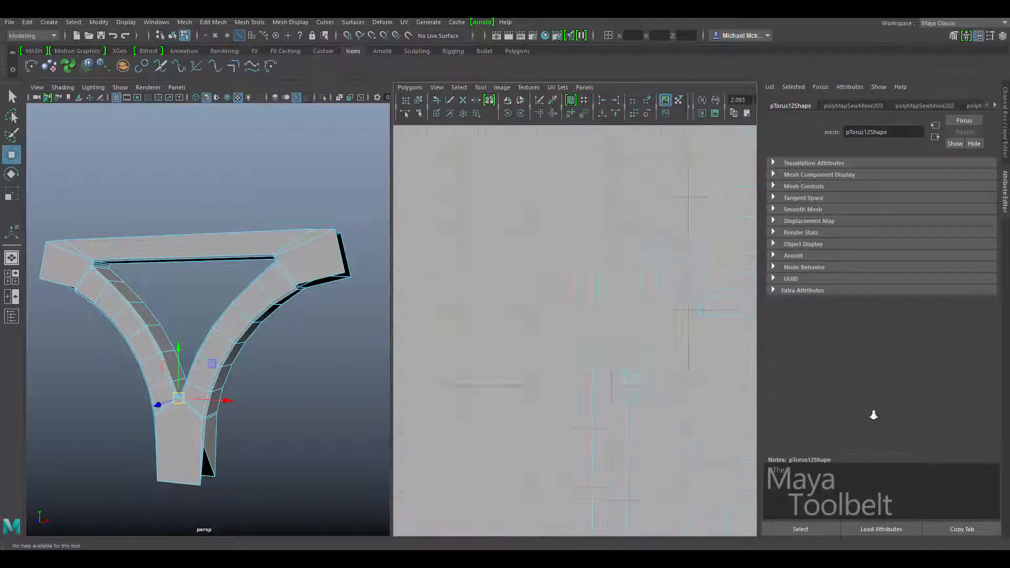
middle_click_drag(563, 340, 511, 392, "alt")
right_click_drag(511, 392, 841, 442, "alt")
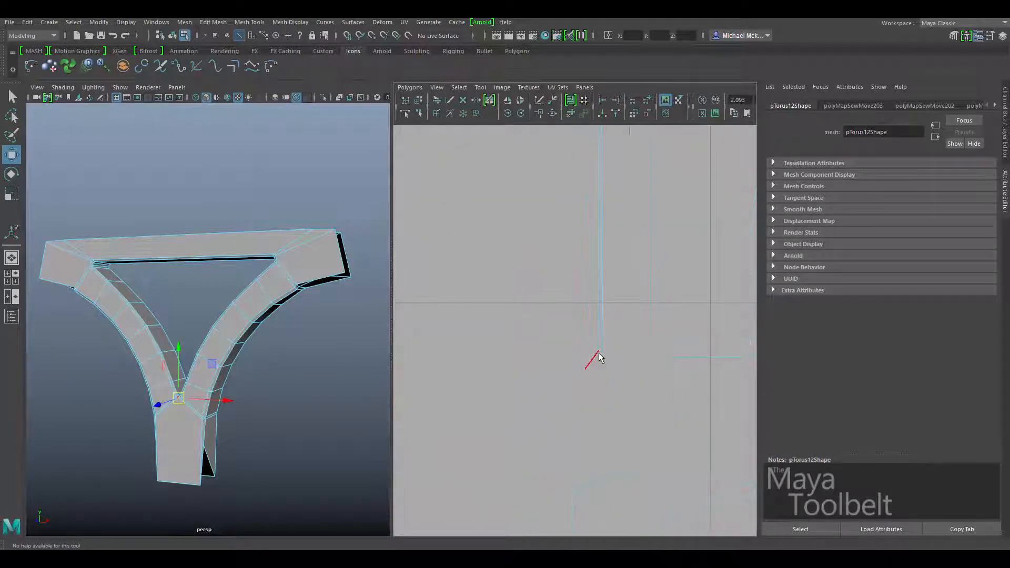
left_click(600, 350)
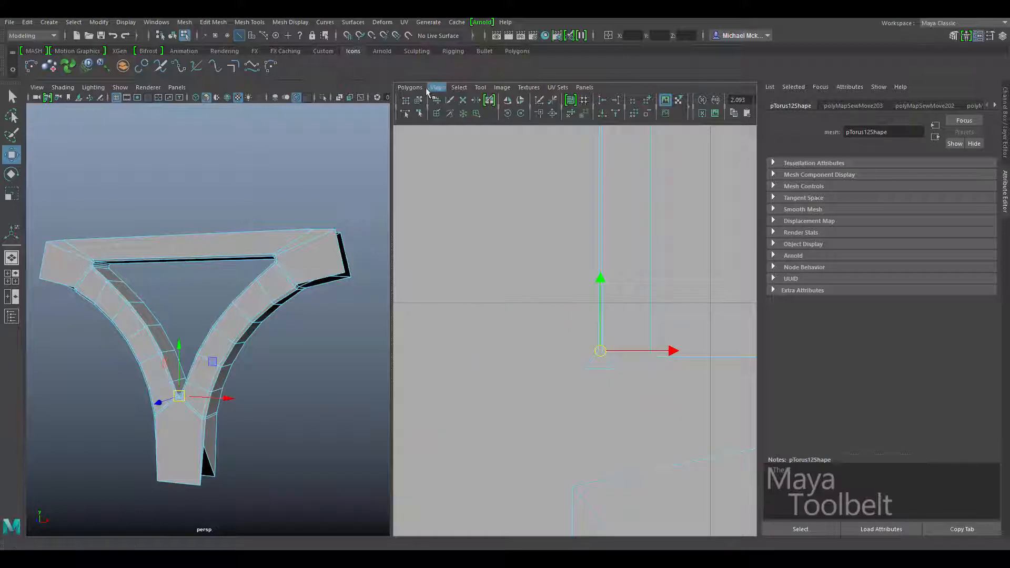
left_click(409, 87)
left_click(424, 402)
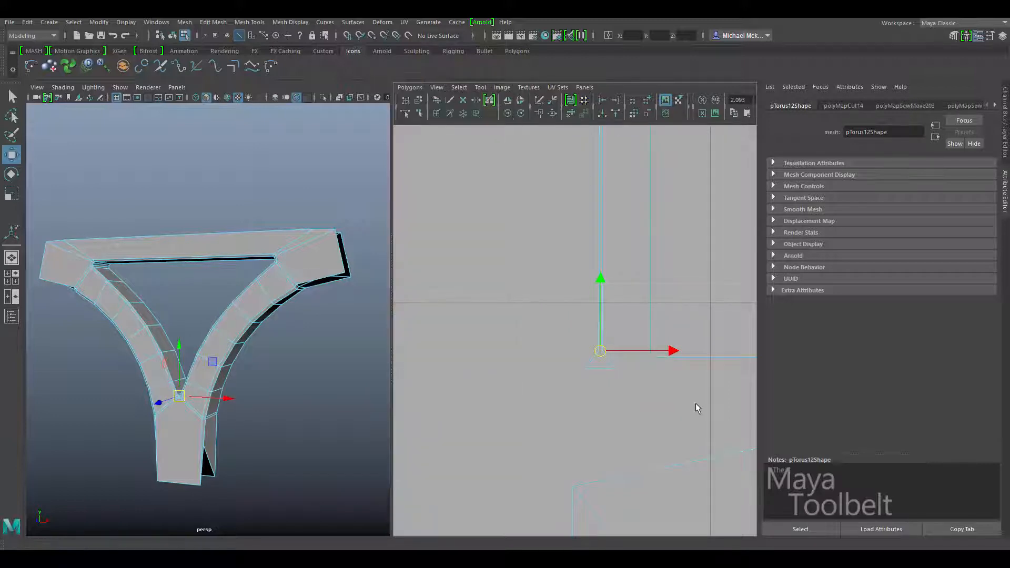
Move and sew the small split UV edges around the crotch where both arms meet the stem
right_click_drag(720, 370, 599, 380, "alt")
middle_click_drag(749, 430, 425, 324, "alt")
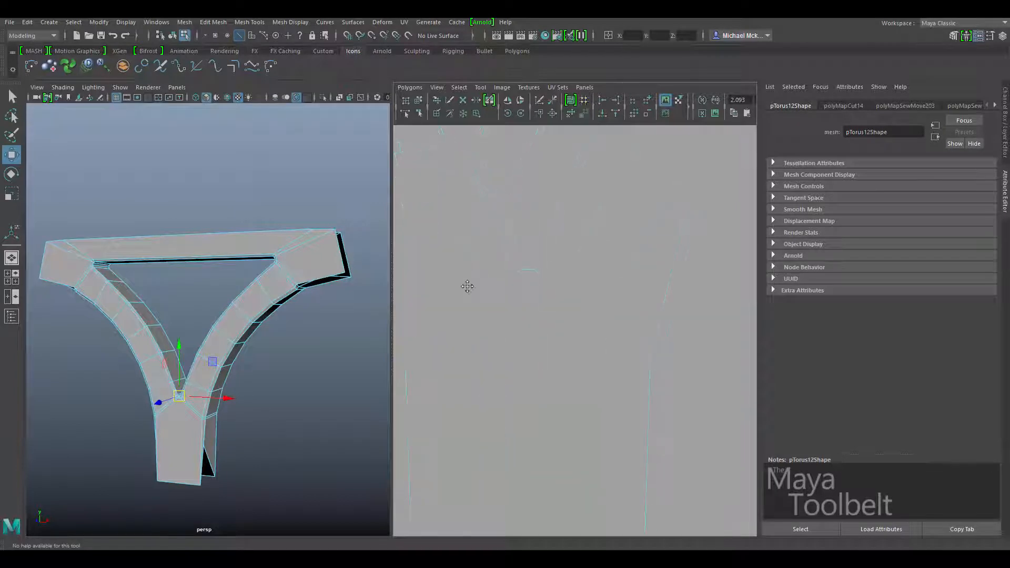
left_click_drag(495, 308, 526, 321)
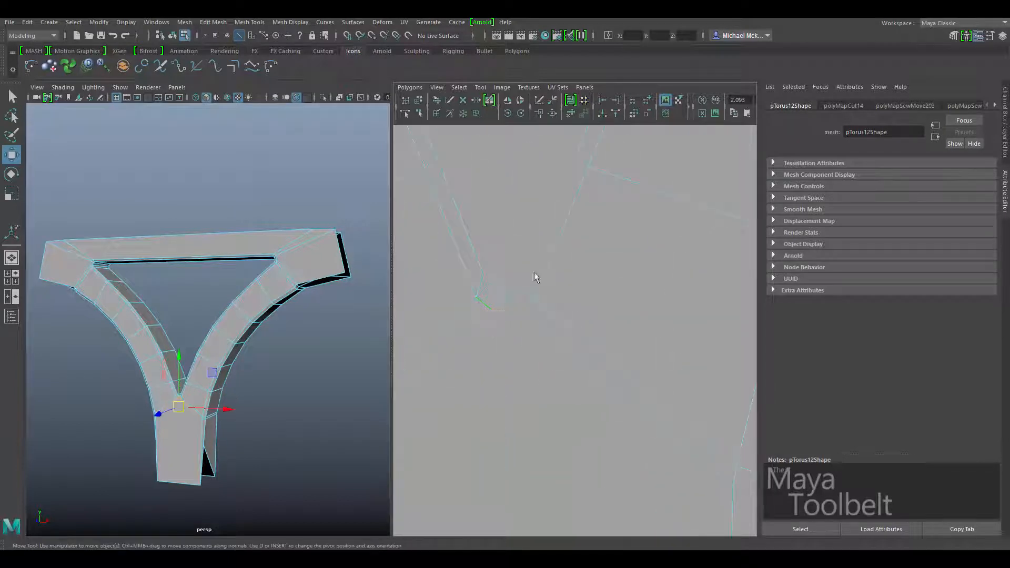
left_click(550, 116)
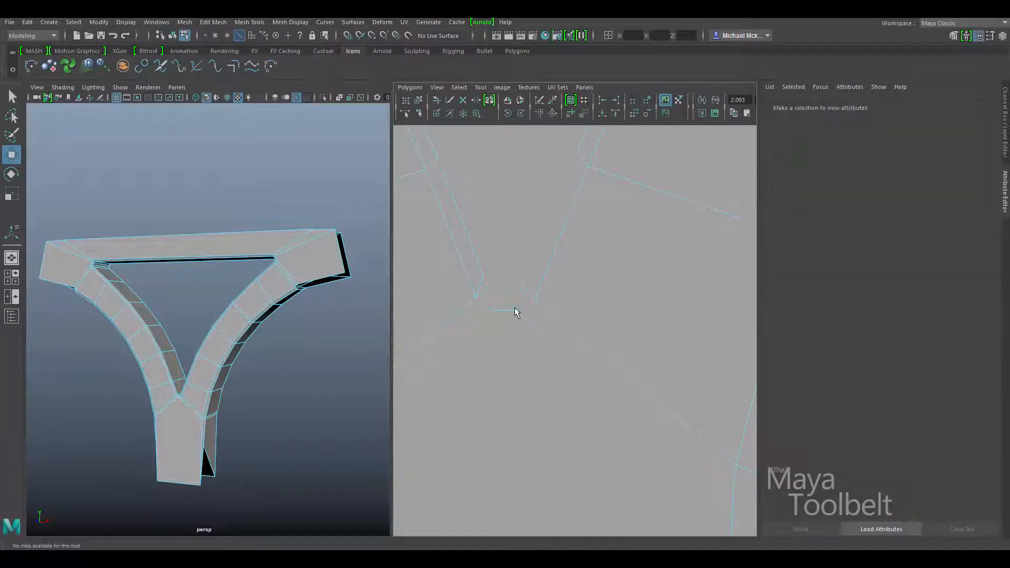
left_click(473, 309)
left_click(541, 307)
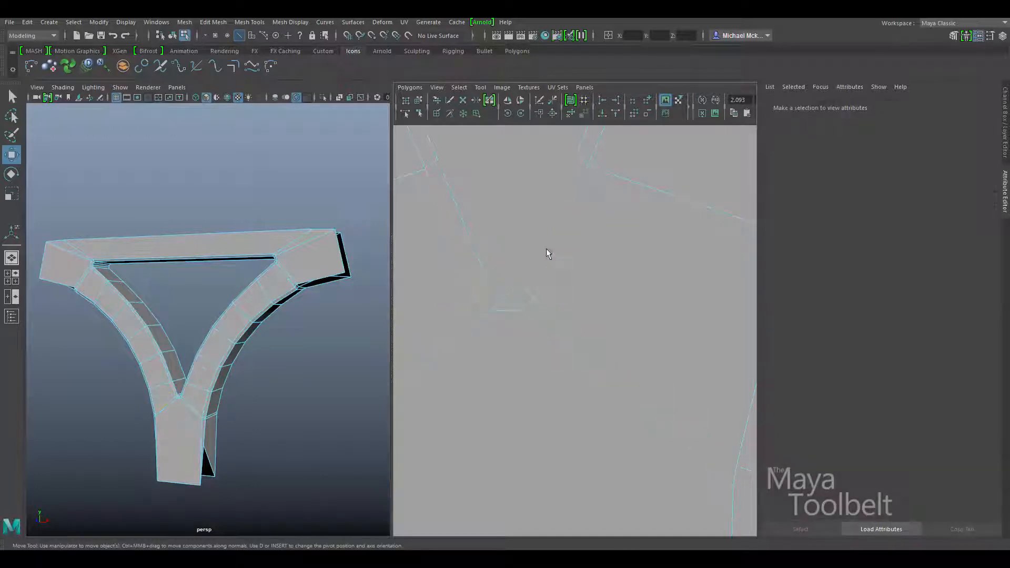
left_click_drag(547, 252, 566, 257)
left_click(566, 258)
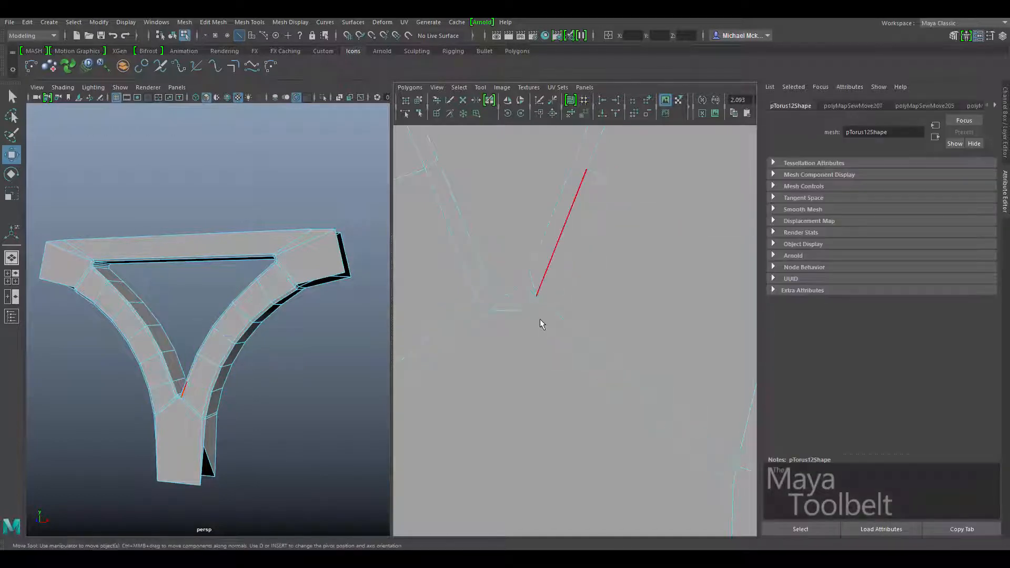
left_click_drag(541, 320, 535, 294)
Move and sew the split UV edges at the segment joints along the lower part of the right arm
middle_click_drag(690, 183, 529, 338, "alt")
left_click(529, 338)
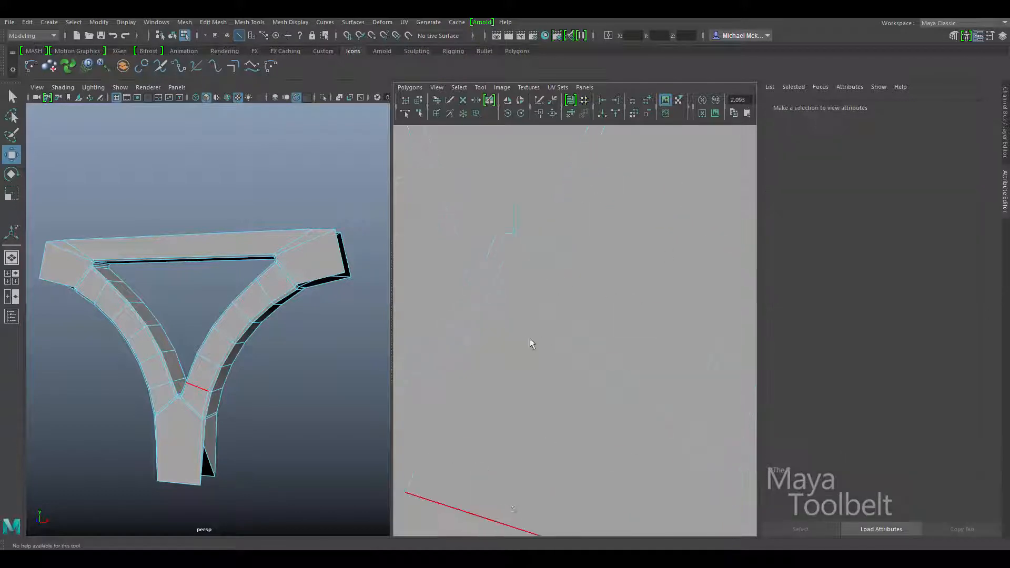
scroll(517, 299, "down", 3)
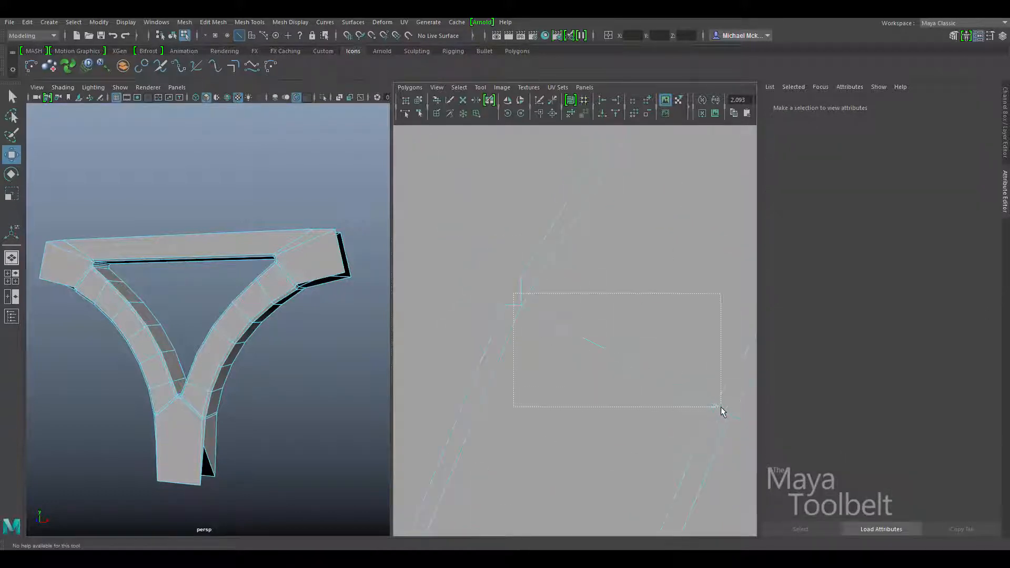
left_click_drag(721, 412, 721, 406)
Move and sew the split UV edges at the segment joints along the middle and upper part of the right arm
scroll(638, 316, "up", 3)
middle_click_drag(638, 316, 516, 428, "alt")
scroll(464, 320, "up", 3)
left_click(464, 320)
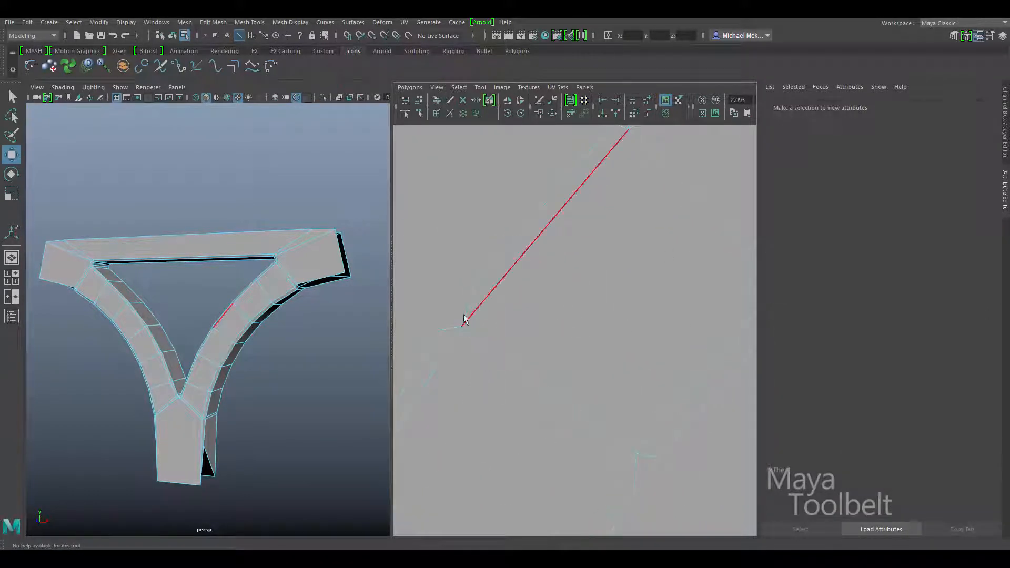
left_click_drag(452, 311, 597, 423)
left_click_drag(640, 464, 644, 464)
middle_click_drag(654, 379, 531, 373, "alt")
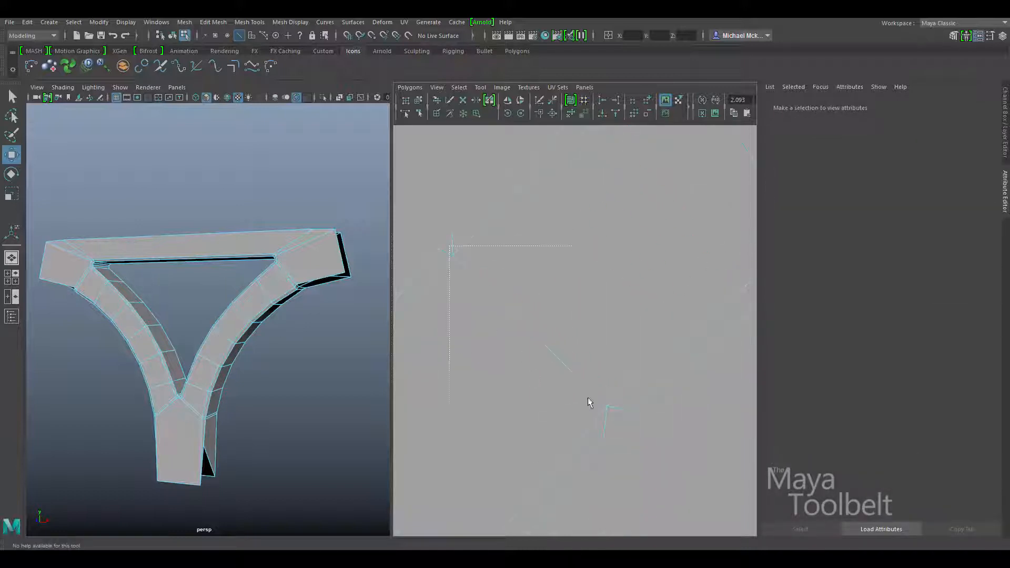
left_click_drag(616, 421, 617, 420)
middle_click_drag(665, 252, 566, 352, "alt")
Move and sew the small split UV edges at the inner corner between the right arm and the horizontal bar
left_click(545, 233)
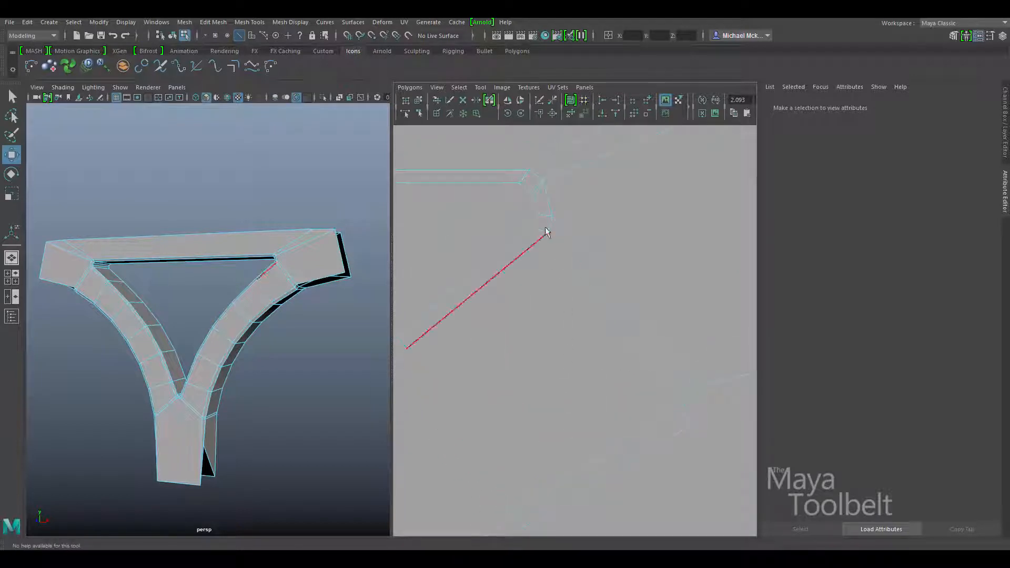
left_click_drag(546, 225, 558, 226)
left_click(552, 212)
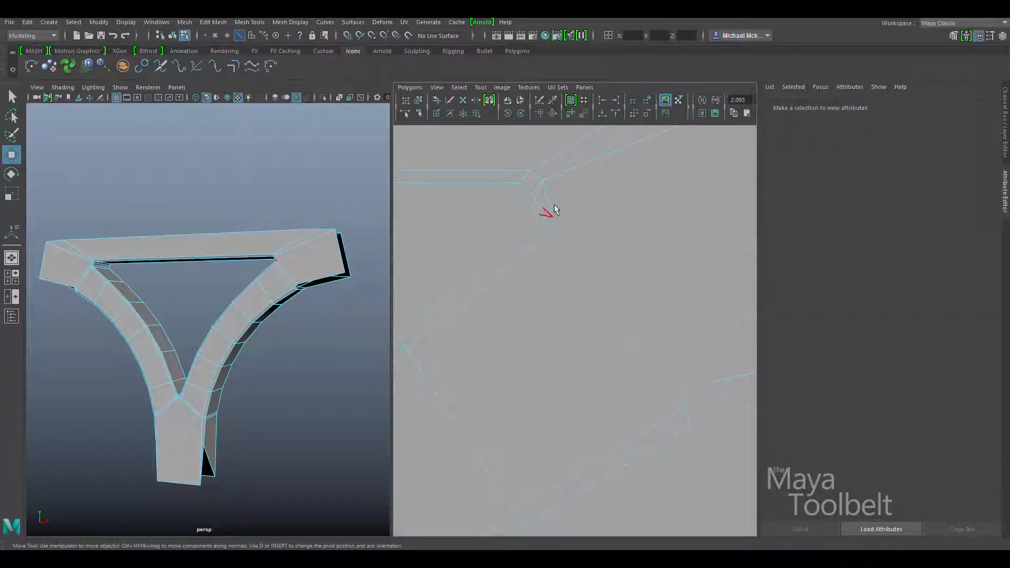
left_click(561, 243)
key("ctrl+z")
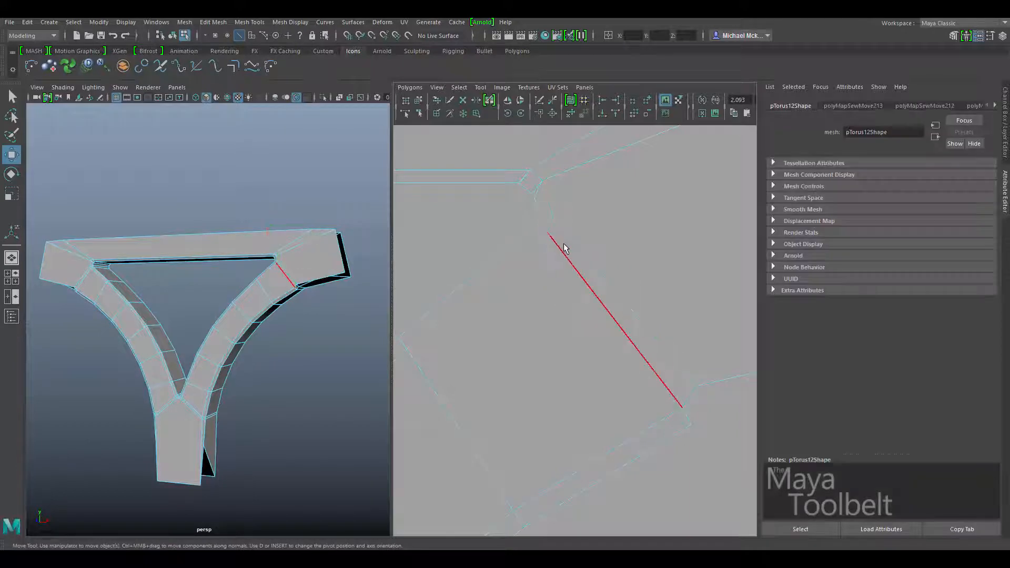
left_click_drag(547, 178, 527, 181)
key("ctrl+z")
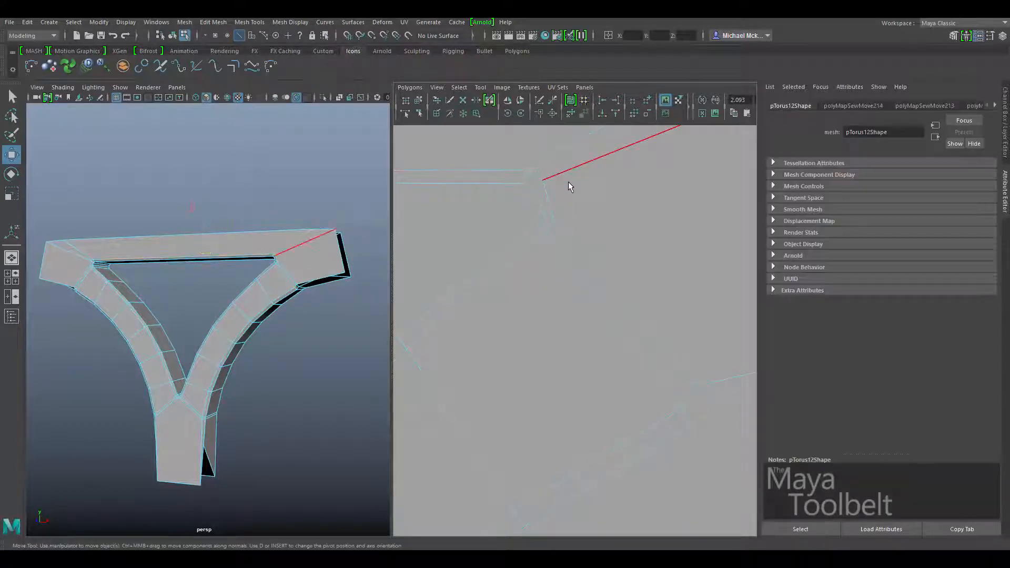
Move and sew the split UV edges at the outer corner where the right arm meets its end block
left_click(690, 401)
key("ctrl+z")
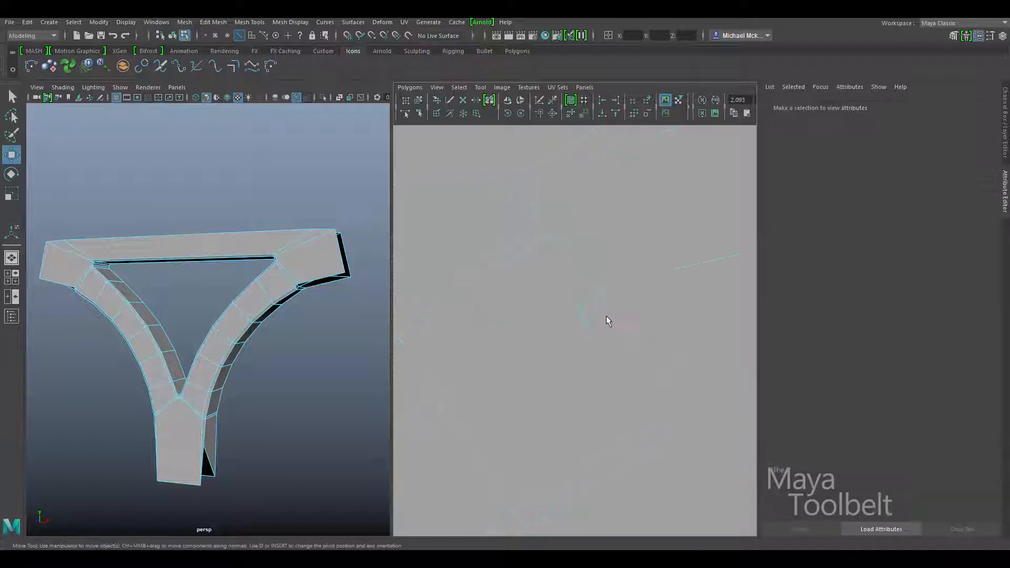
left_click(579, 318)
key("ctrl+z")
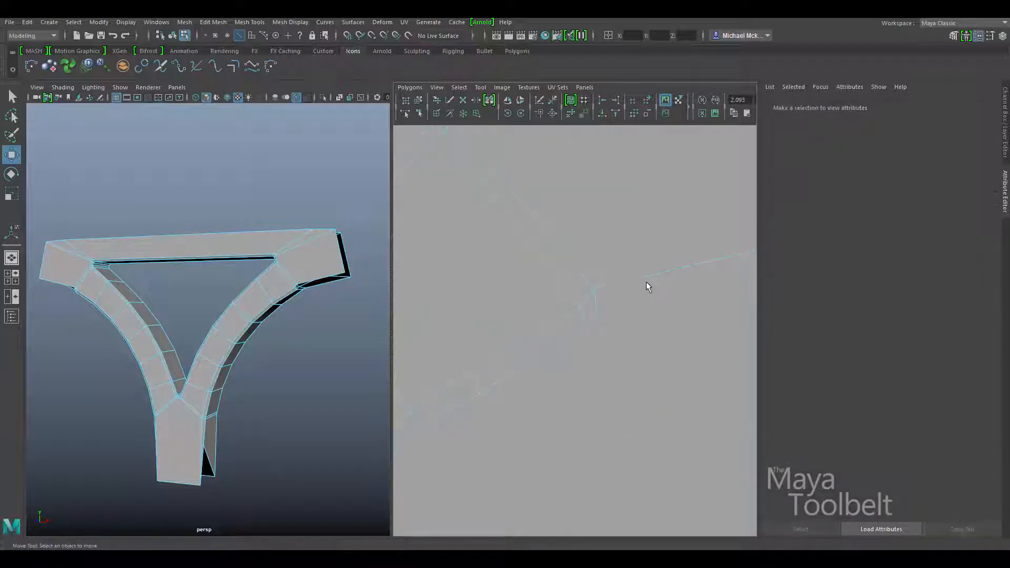
left_click(680, 303)
left_click_drag(342, 362, 343, 298, "alt")
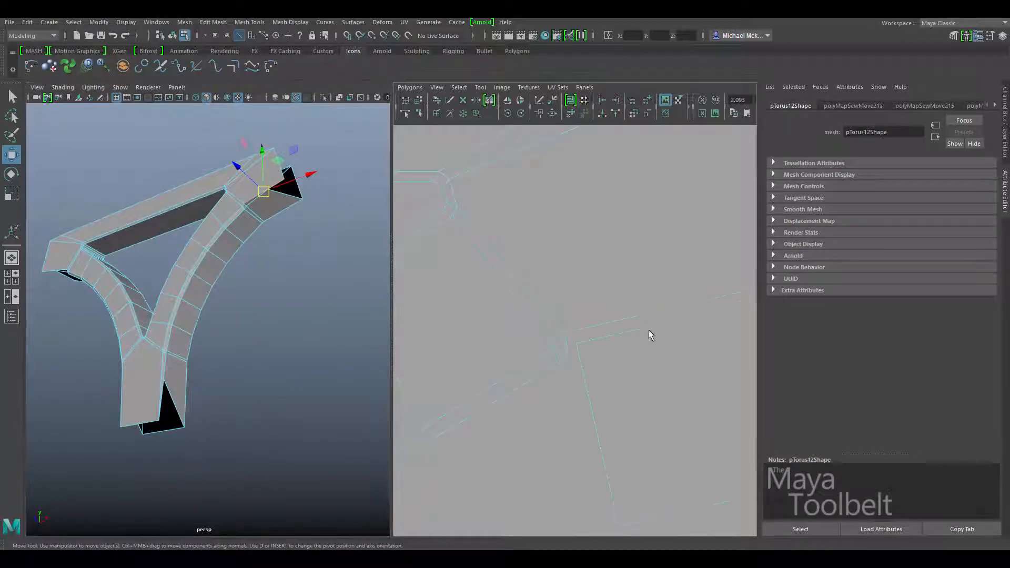
left_click(648, 330)
left_click(626, 302)
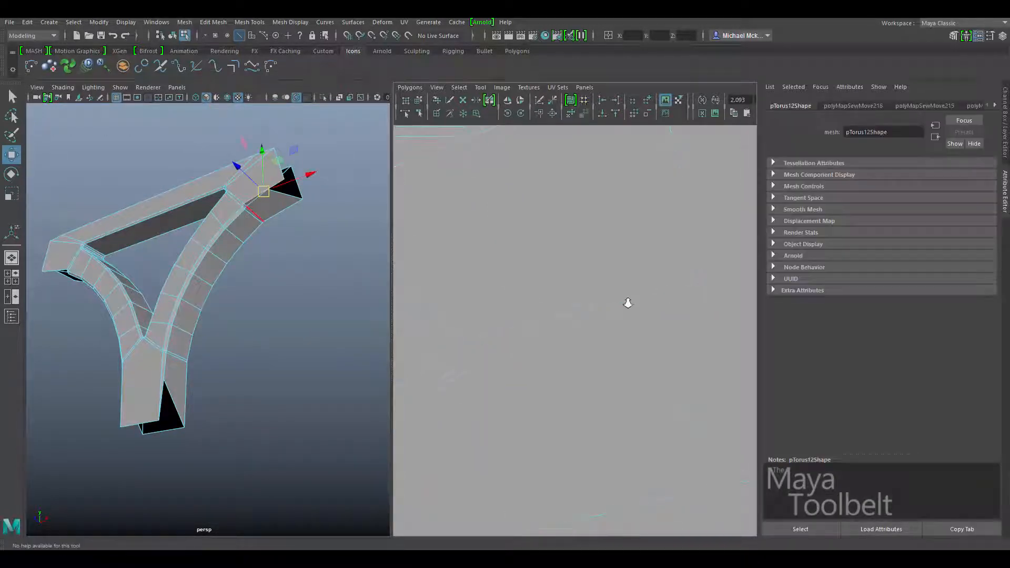
Move and sew the remaining split UV edges on the outer side of the left arm and its junction with the stem
middle_click_drag(683, 281, 661, 350, "alt")
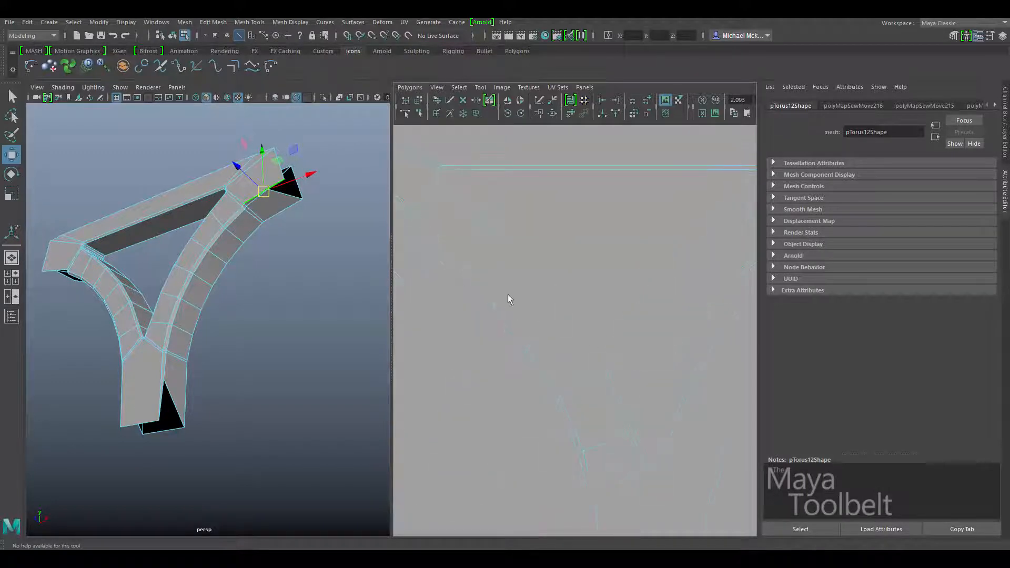
left_click_drag(488, 306, 488, 306)
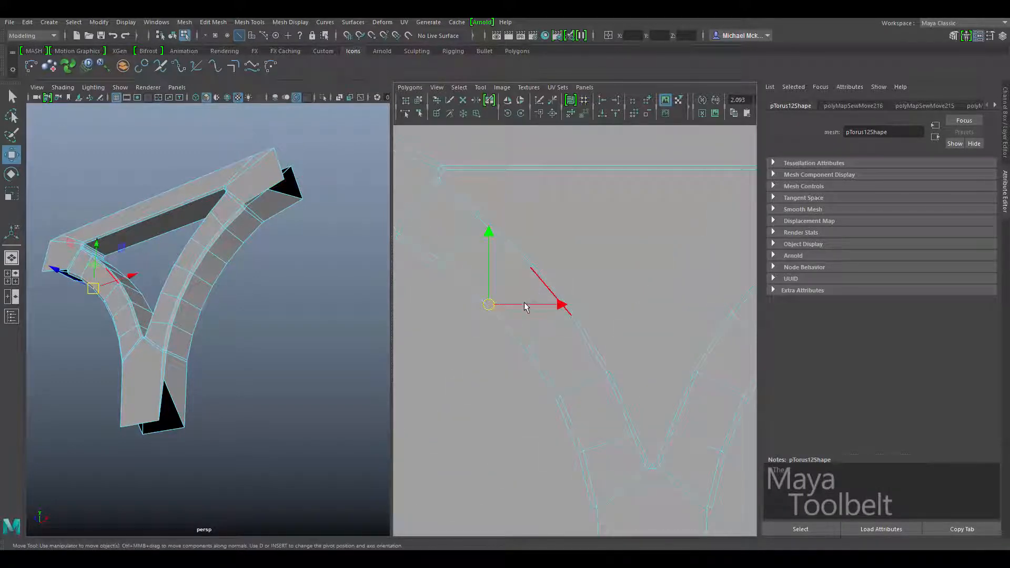
left_click(524, 302)
middle_click_drag(513, 409, 505, 227, "alt")
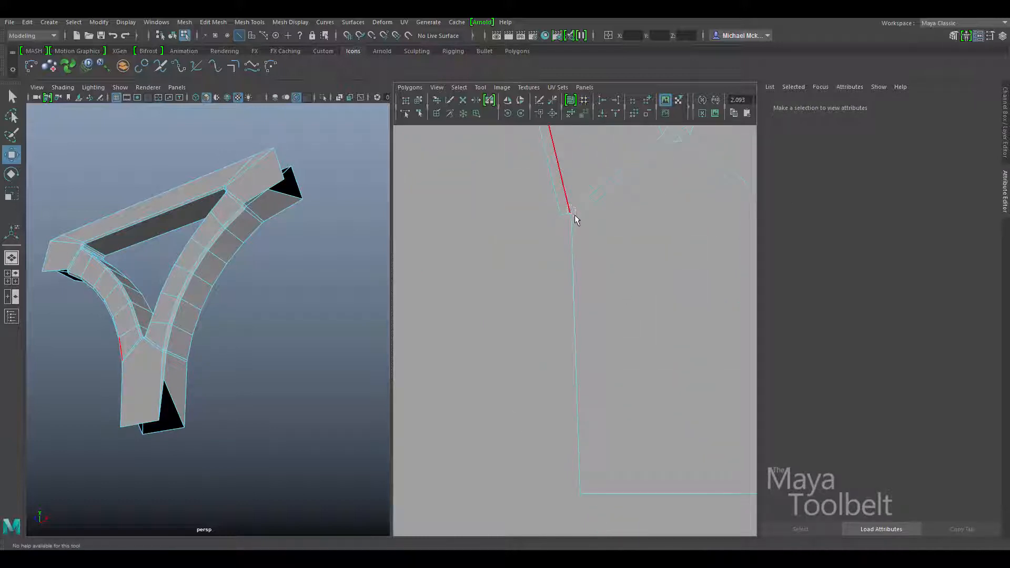
left_click_drag(616, 211, 568, 274)
left_click_drag(214, 378, 368, 376, "alt")
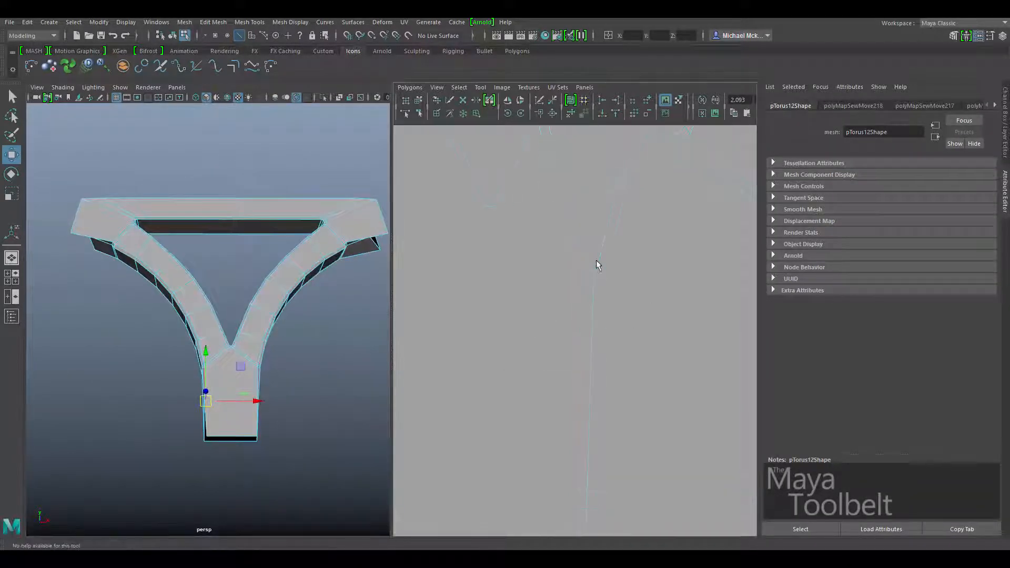
Move and sew the last split UV edge on the outer side where the right arm meets the stem
left_click_drag(577, 259, 601, 277)
left_click(618, 255)
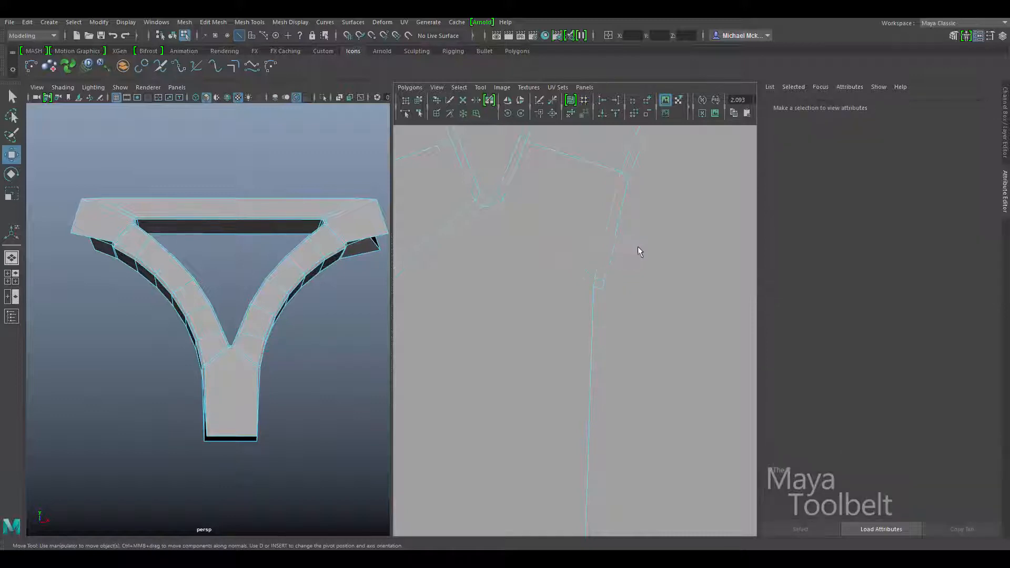
middle_click_drag(535, 267, 552, 382, "alt")
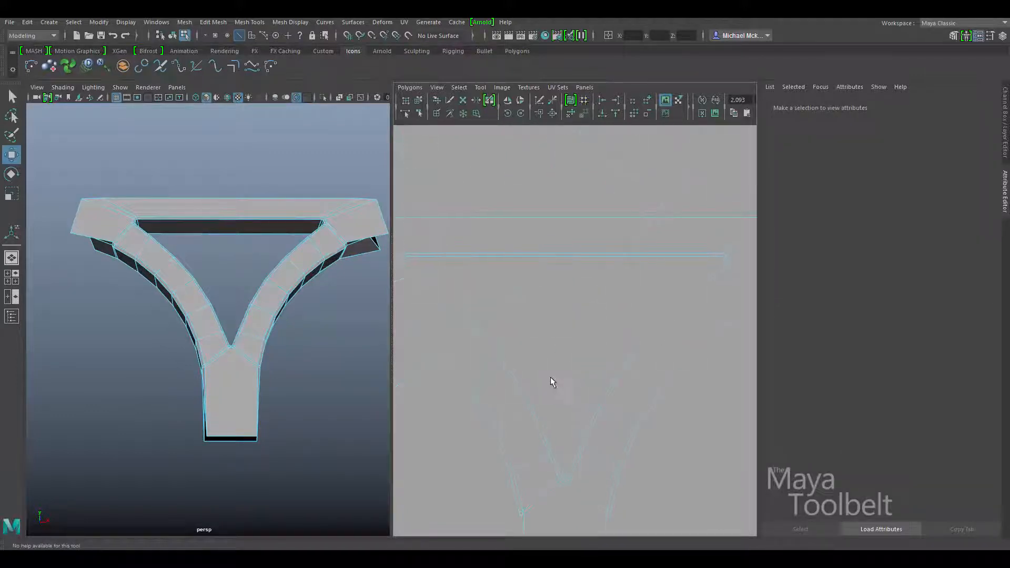
middle_click_drag(574, 329, 652, 302, "alt")
right_click_drag(652, 302, 466, 265, "alt")
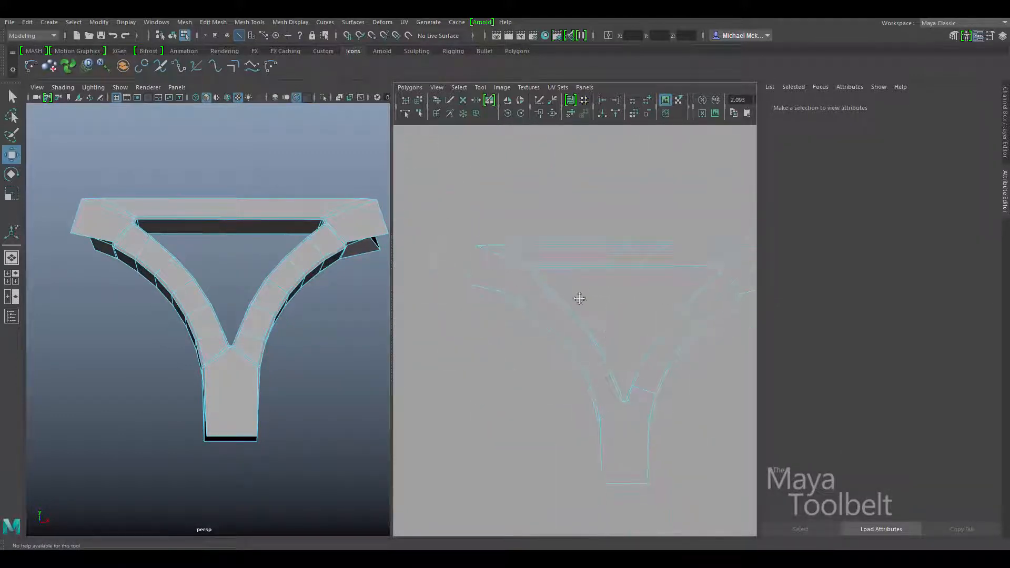
middle_click_drag(579, 300, 543, 281, "alt")
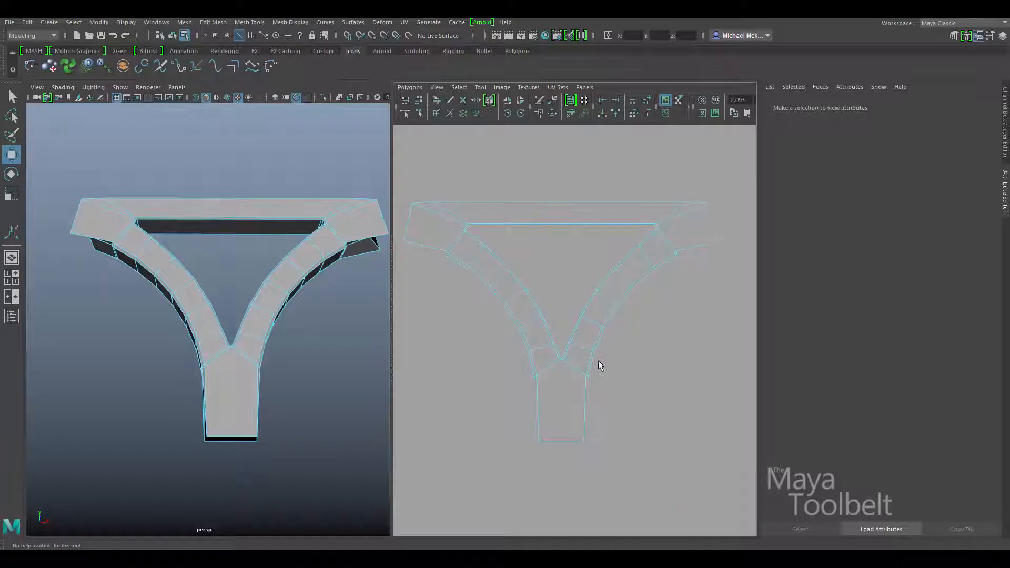
left_click_drag(332, 354, 178, 204, "alt")
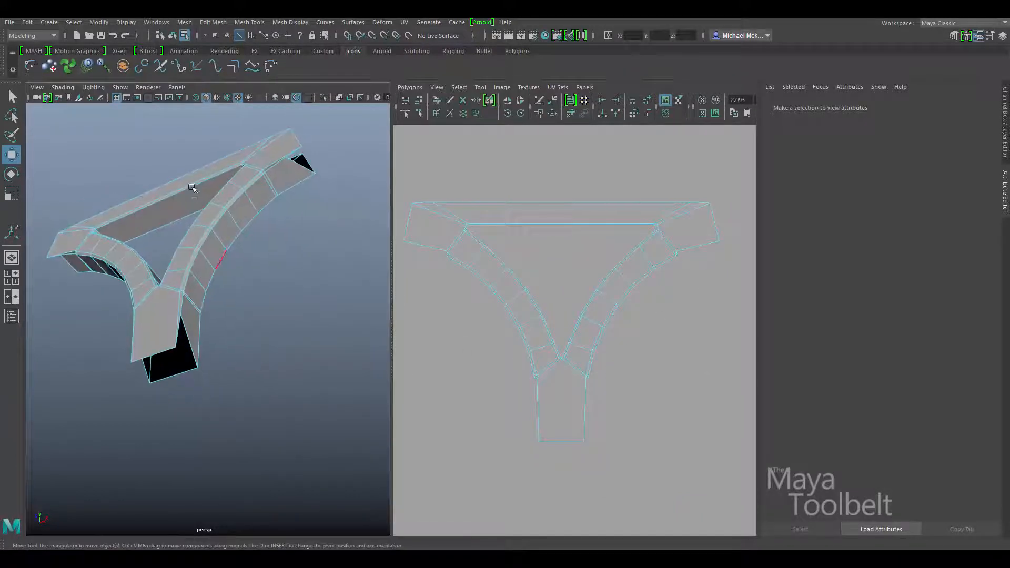
left_click_drag(230, 182, 160, 248, "alt")
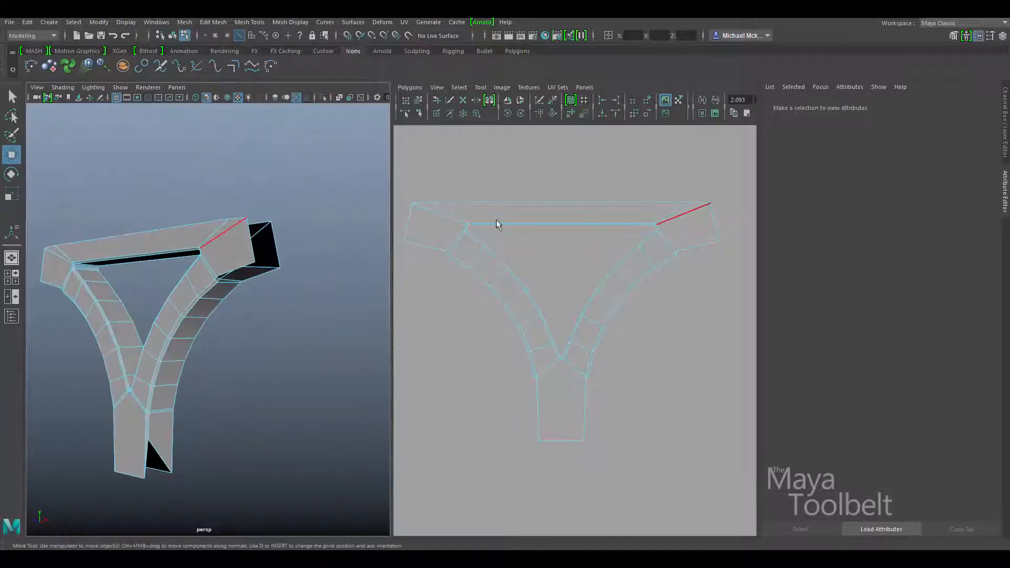
Select the complete sideways back-face Y shell and rotate it clockwise so it stands upright
middle_click_drag(546, 243, 683, 278, "alt")
right_click_drag(683, 278, 490, 277, "alt")
middle_click_drag(489, 272, 616, 215, "alt")
right_click_drag(615, 215, 514, 237, "alt")
middle_click_drag(514, 237, 575, 249, "alt")
right_click_drag(575, 249, 614, 263, "alt")
left_click_drag(544, 283, 580, 322)
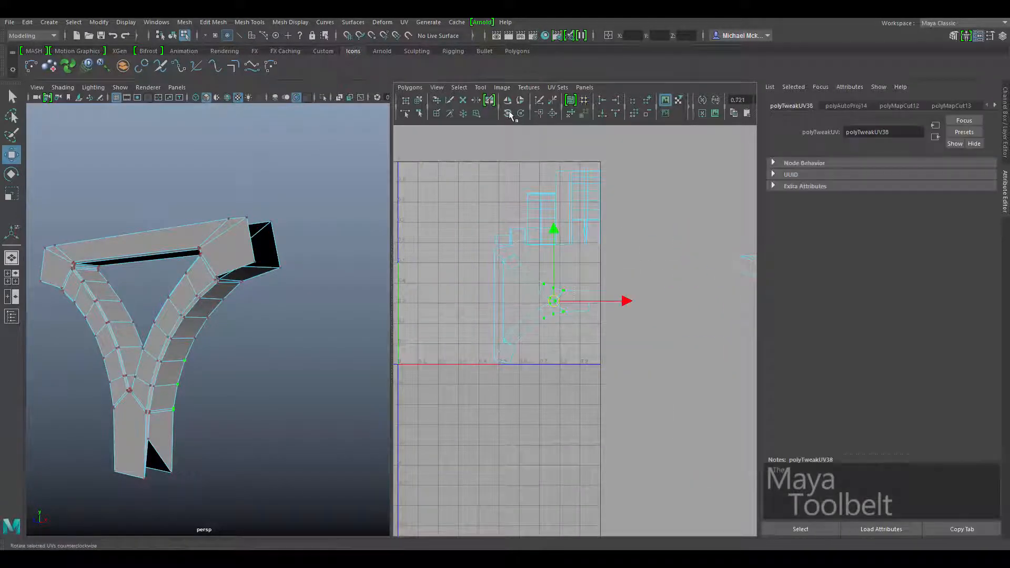
left_click(459, 87)
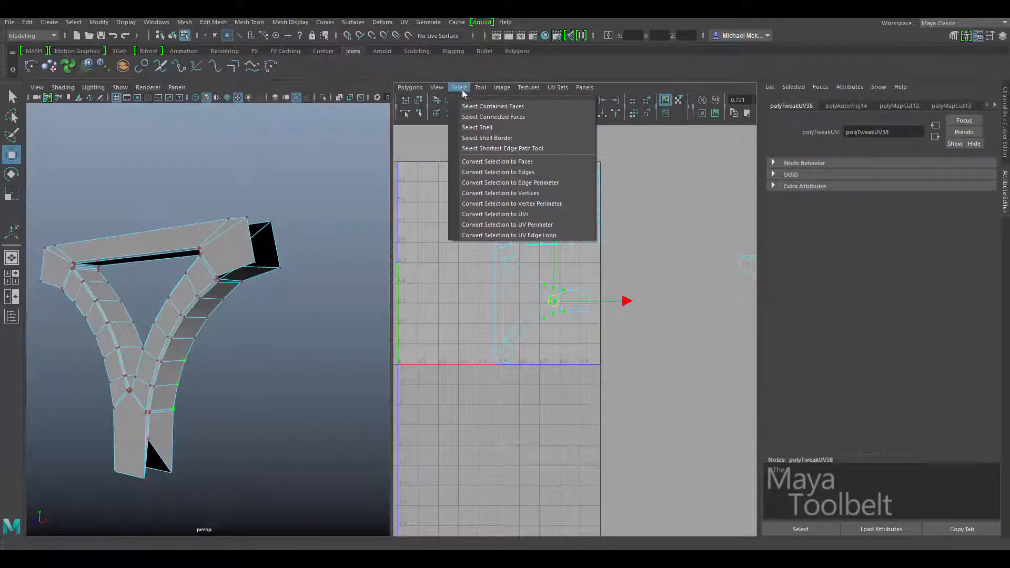
left_click(480, 127)
middle_click_drag(529, 316, 426, 225, "alt")
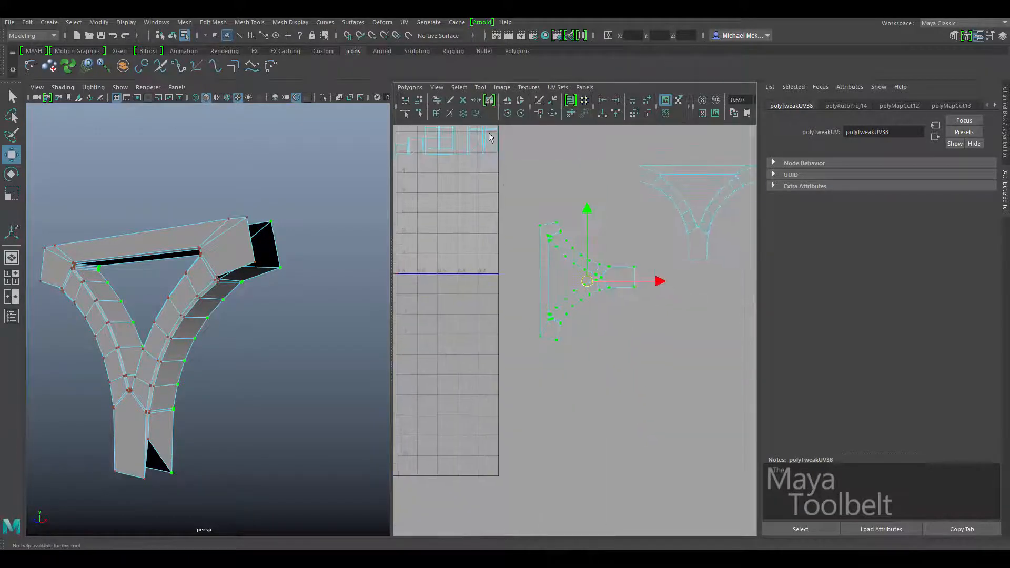
left_click(520, 113)
Move the upright back-face shell to the far side of the front-face shell, away from the UV tile
middle_click_drag(670, 365, 579, 387, "alt")
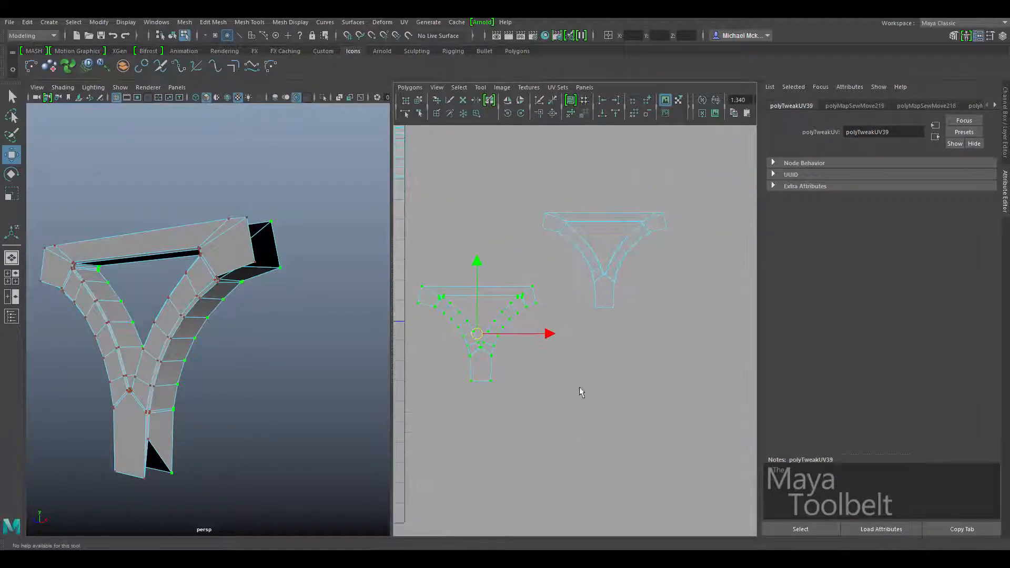
left_click_drag(480, 336, 703, 279)
middle_click_drag(751, 266, 652, 302, "alt")
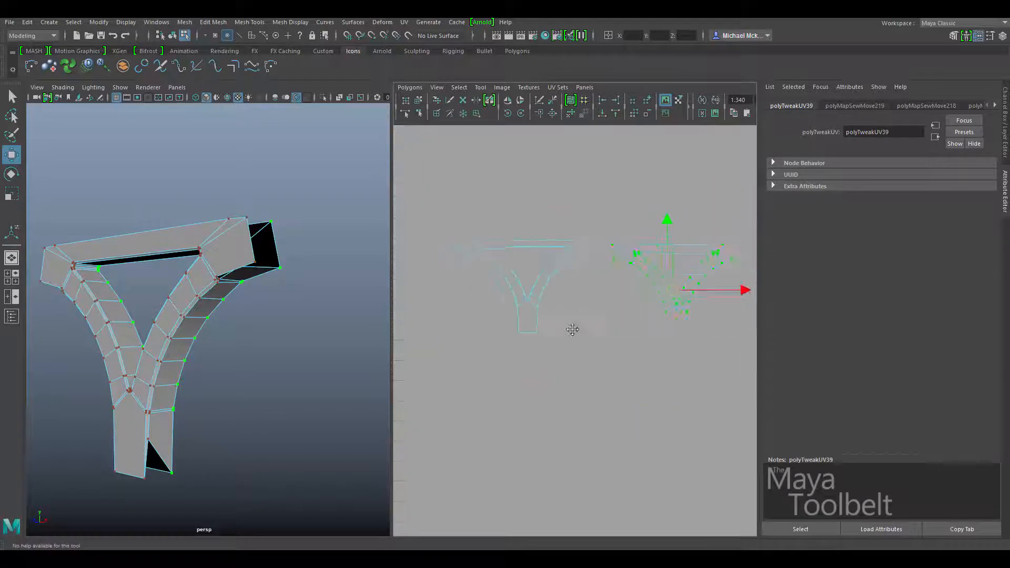
Select the front-face Y shell and move it into the lower part of the 0–1 UV tile
middle_click_drag(654, 368, 749, 372, "alt")
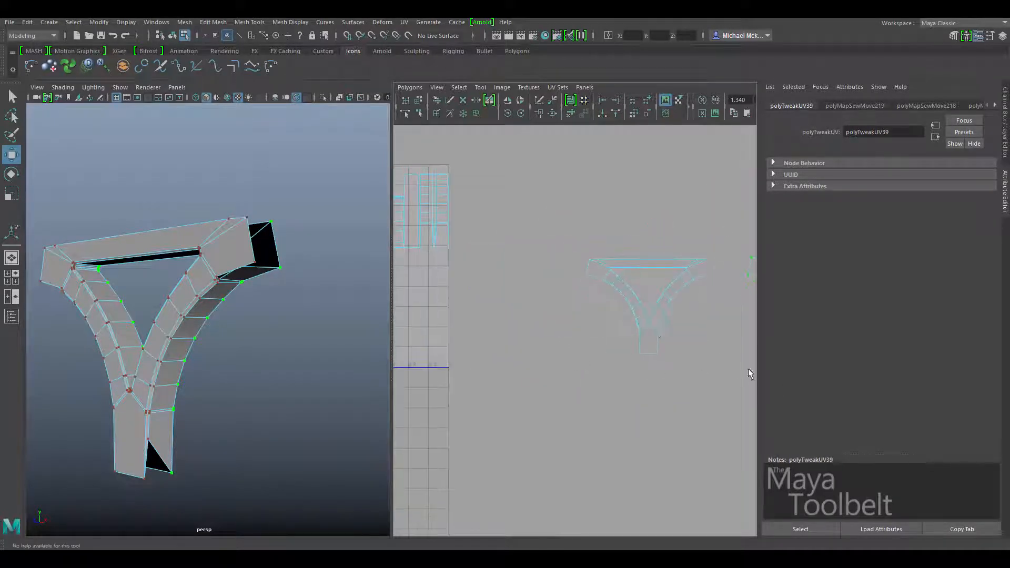
left_click_drag(718, 384, 720, 385)
middle_click_drag(720, 372, 673, 355)
middle_click_drag(668, 354, 592, 340)
right_click_drag(681, 352, 557, 380, "alt")
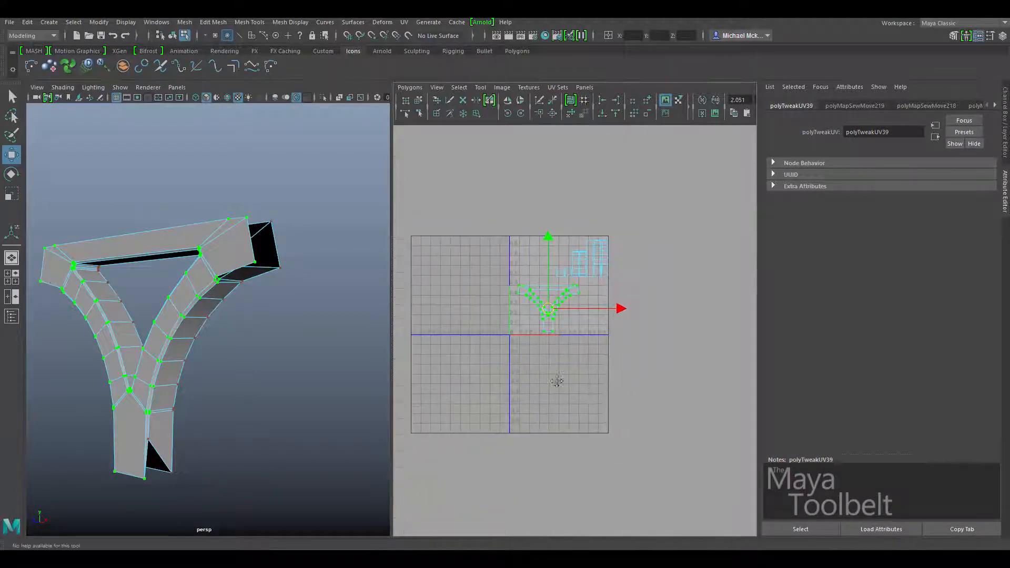
middle_click_drag(557, 381, 450, 368, "alt")
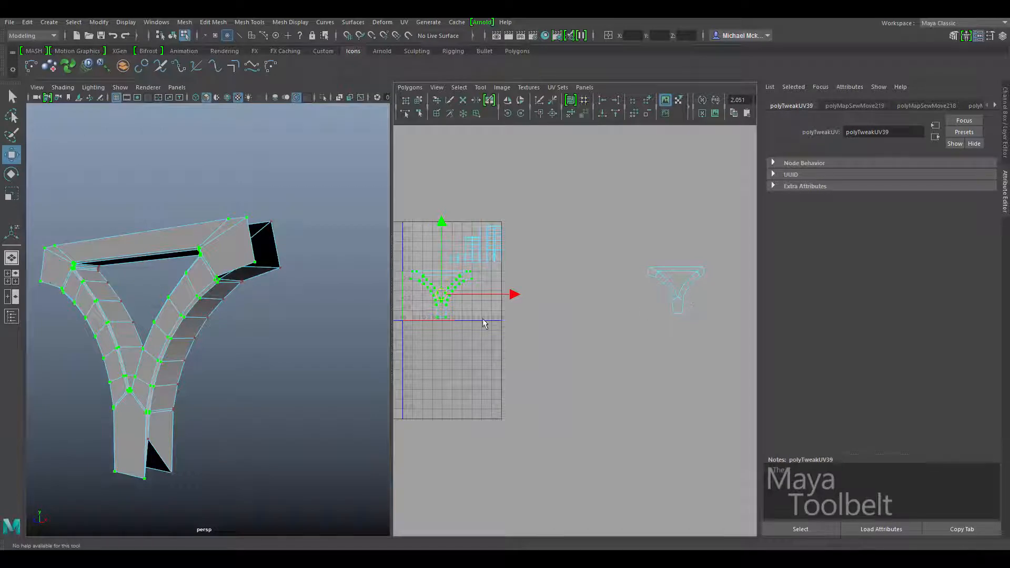
Identify which UV strips in the tile correspond to the side faces along the frame's arms
left_click_drag(737, 359, 738, 359)
left_click_drag(209, 348, 248, 334, "alt")
middle_click_drag(548, 377, 745, 390, "alt")
middle_click_drag(549, 356, 515, 364, "alt")
right_click_drag(515, 364, 647, 352, "alt")
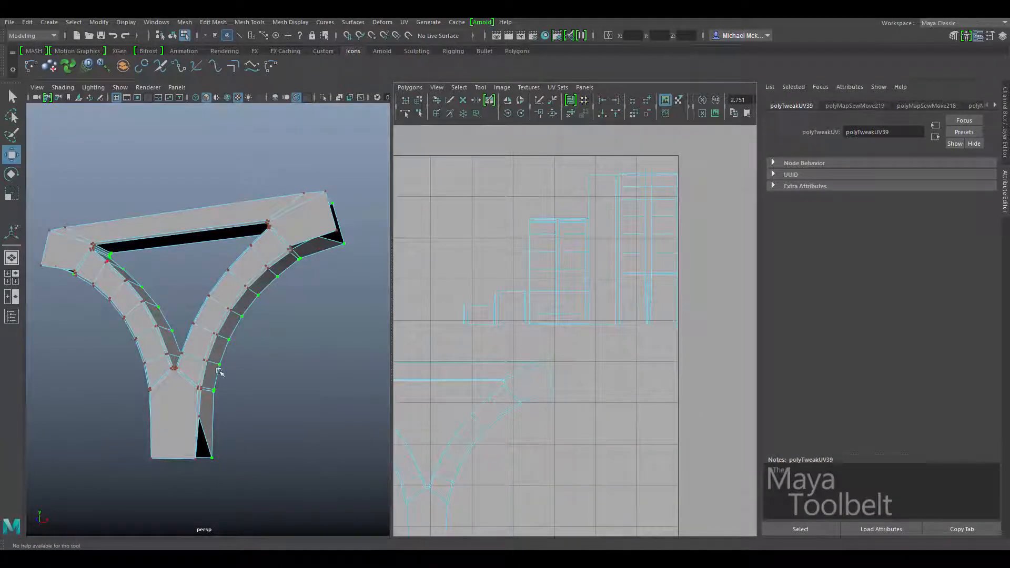
mouse_move(233, 327)
right_mouse_down()
mouse_move(228, 338)
mouse_move(227, 311)
right_mouse_up()
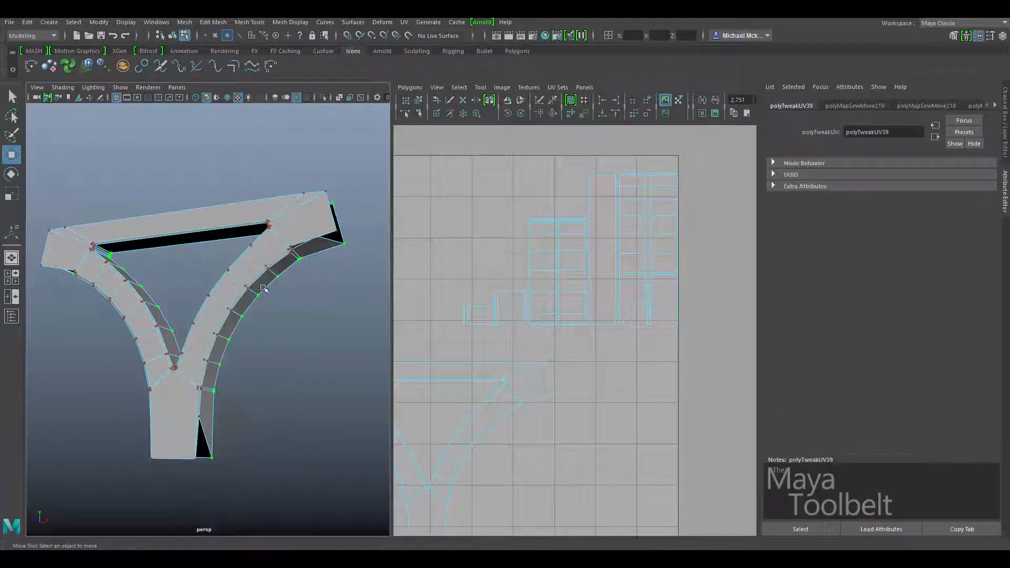
left_click(241, 302)
left_click(222, 335)
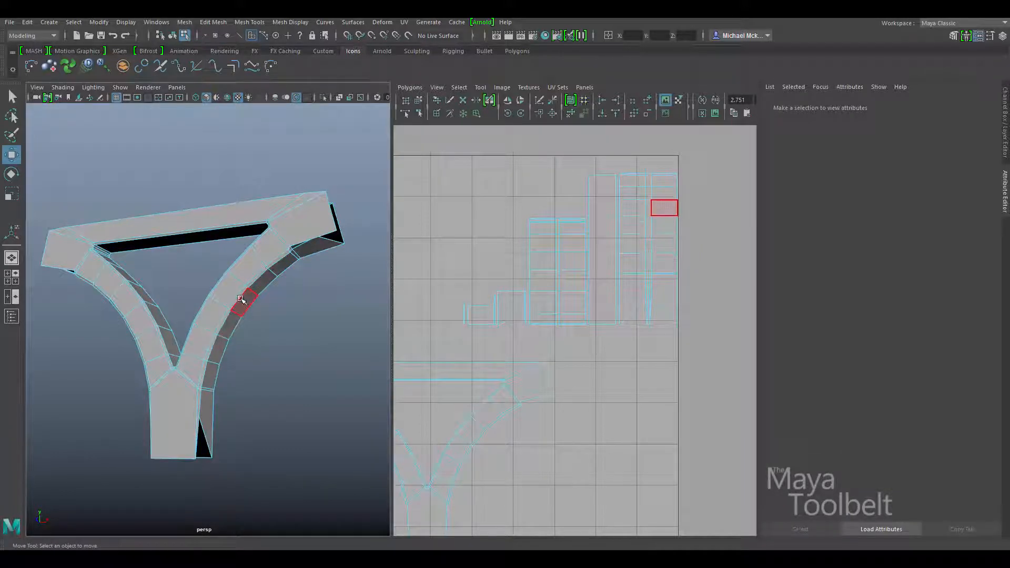
left_click_drag(245, 298, 314, 315, "alt")
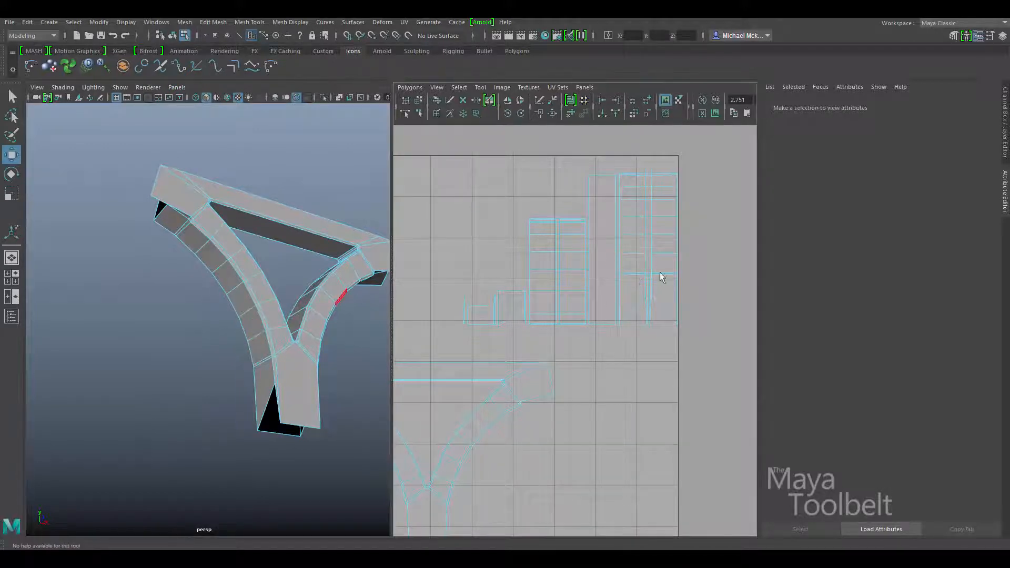
Select the complete UV shells of the outer side strips and move them out of the tile toward the back-face shell
right_click_drag(573, 248, 624, 243)
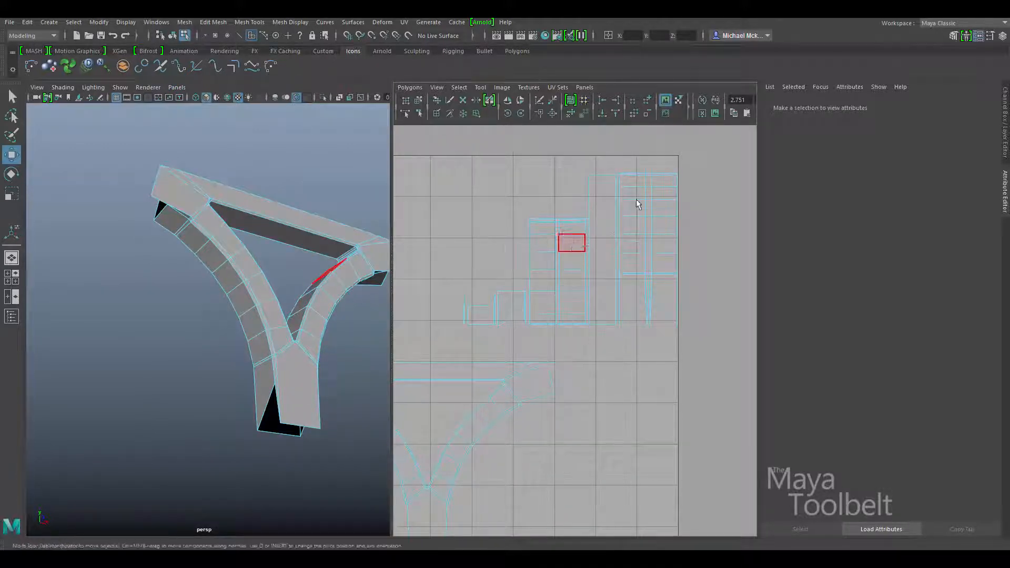
left_click_drag(638, 165, 702, 357)
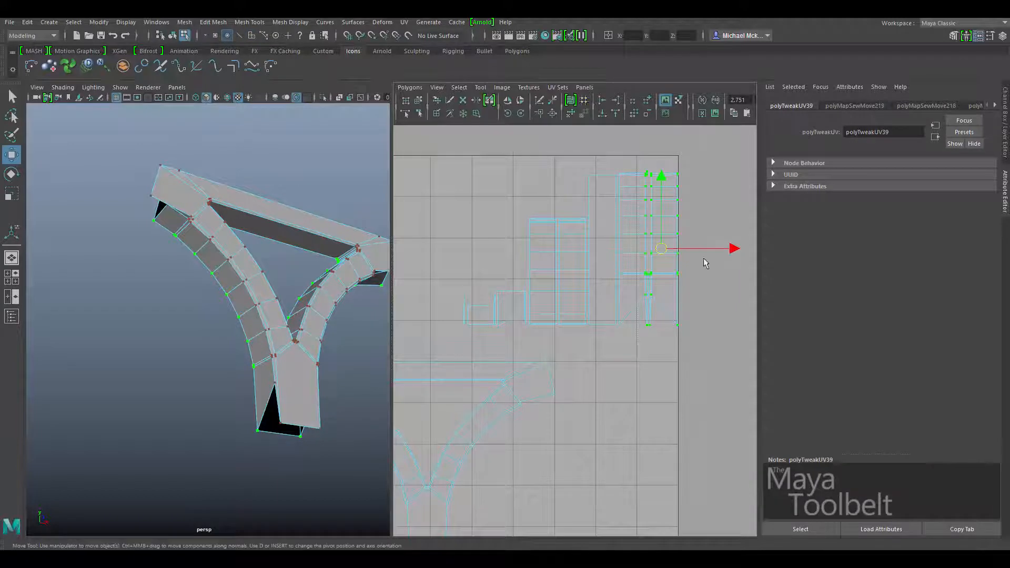
left_click(465, 90)
left_click(489, 127)
middle_click_drag(728, 346, 647, 348, "alt")
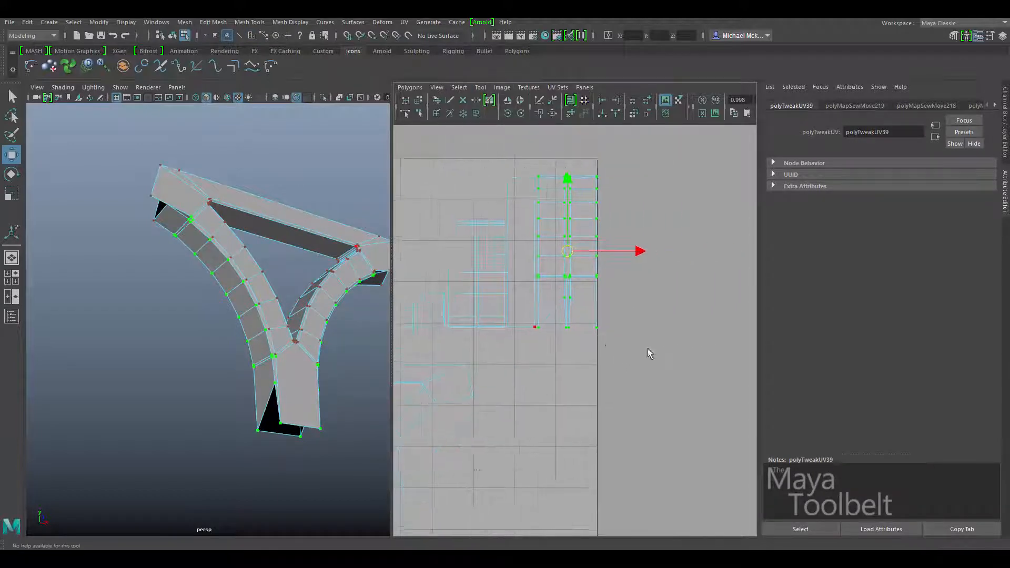
right_click_drag(648, 348, 337, 321, "alt")
middle_click_drag(593, 347, 441, 260, "alt")
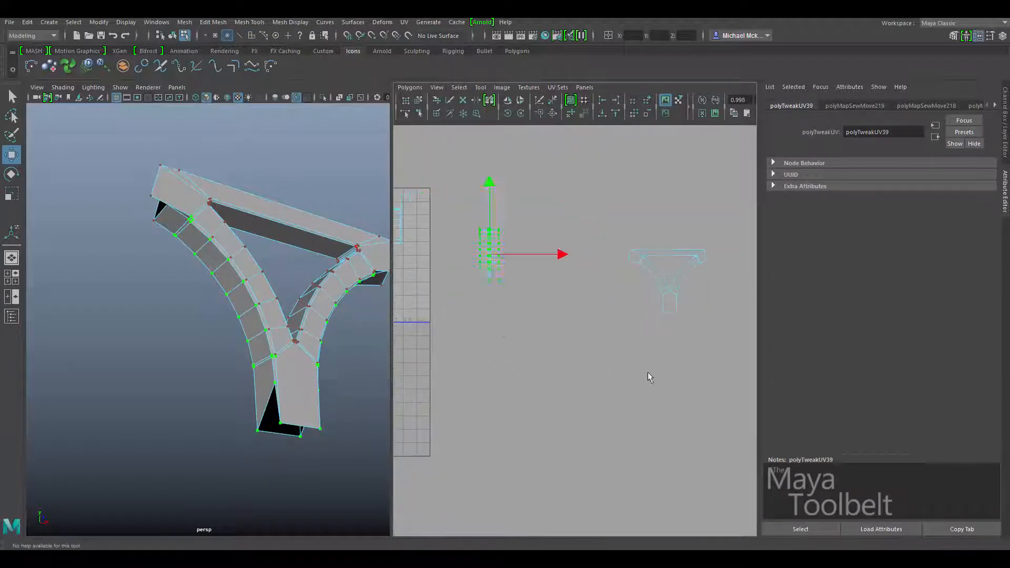
middle_click_drag(648, 371, 683, 383)
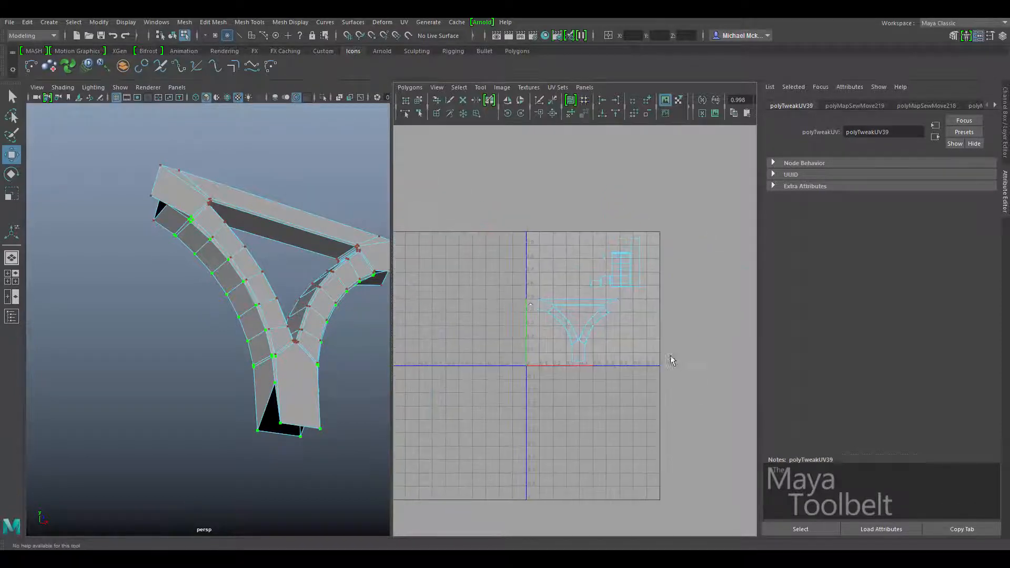
Move and sew the end edge of one inner arm strip to the inner side strip of the horizontal bar
right_click_drag(671, 360, 790, 335, "alt")
middle_click_drag(682, 273, 561, 360, "alt")
right_click_drag(561, 360, 674, 341, "alt")
middle_click_drag(698, 195, 653, 297, "alt")
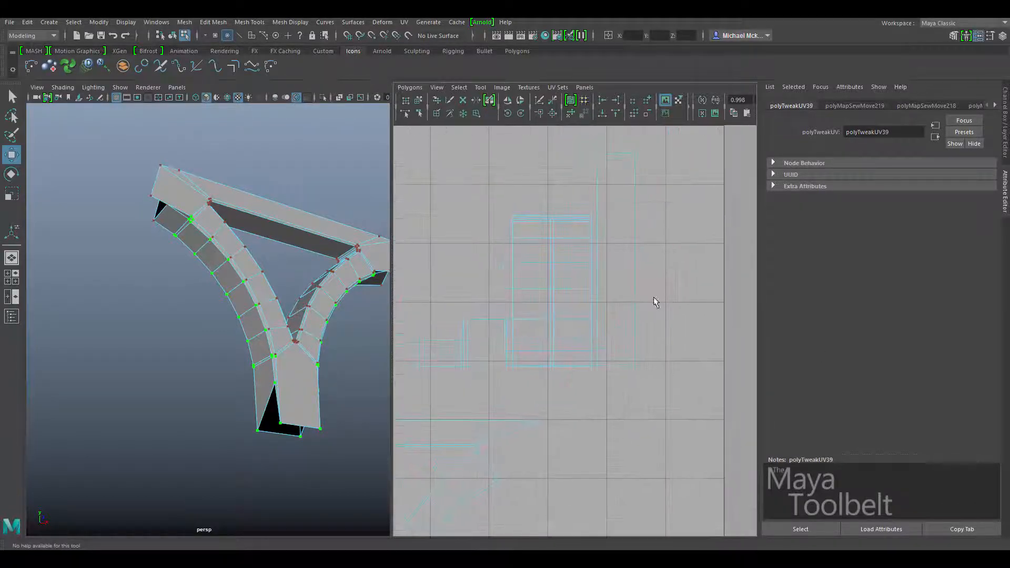
right_click_drag(638, 227, 553, 187)
left_click(533, 220)
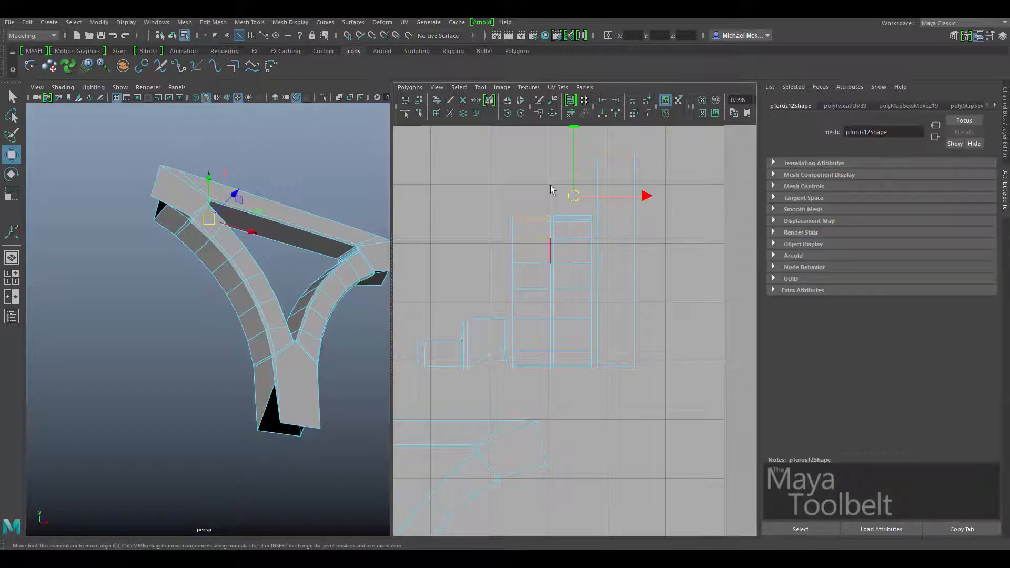
left_click(409, 88)
left_click(440, 453)
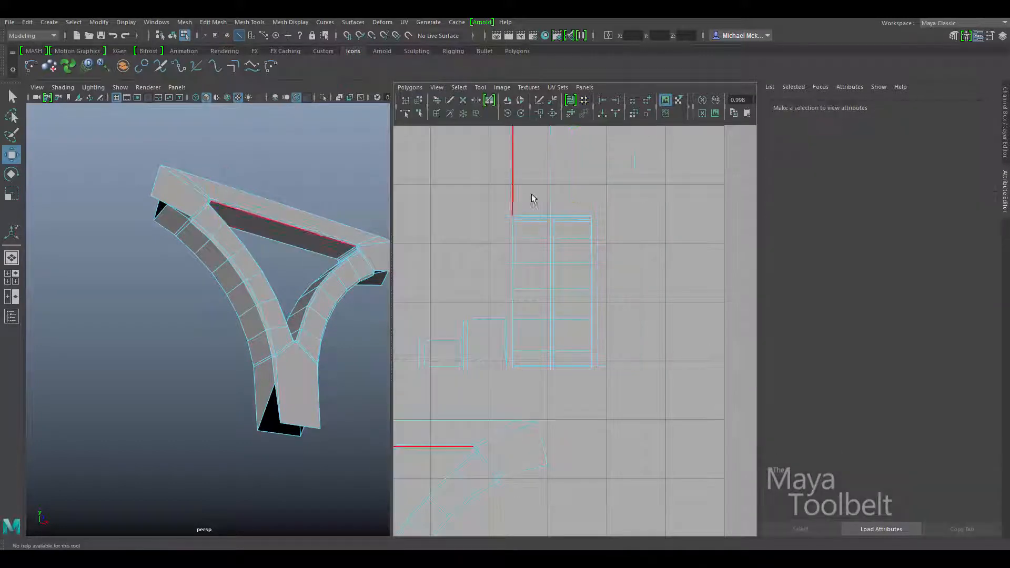
Move and sew the other inner arm strip to the free end of the bar's inner side strip
middle_click_drag(578, 210, 600, 295, "alt")
left_click(507, 431)
left_click(605, 168)
middle_click_drag(660, 168, 665, 267, "alt")
scroll(665, 267, "down", 5)
left_click(561, 248)
key("g")
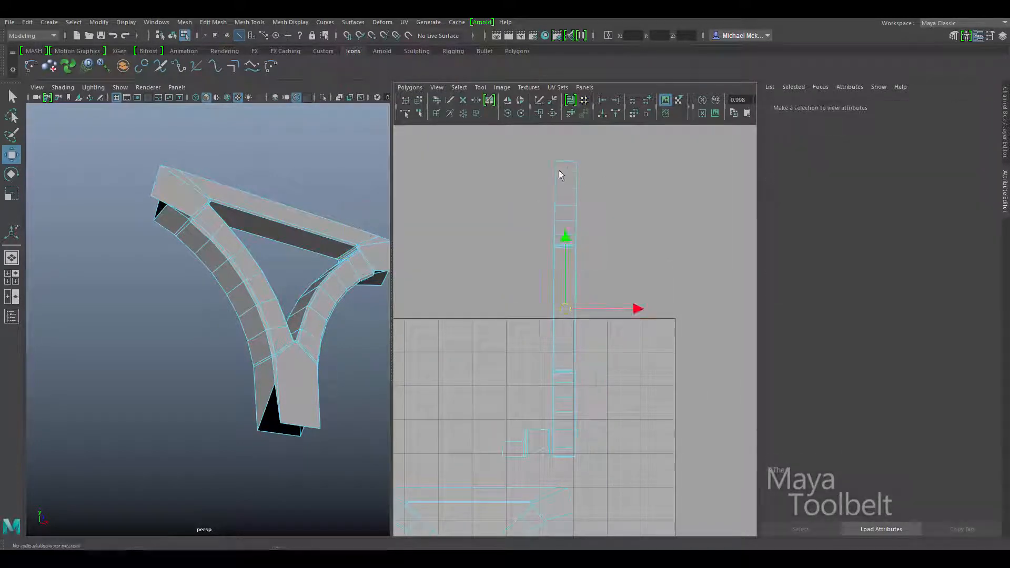
Try to move and sew the upper end edge of the joined inner side strip, and undo it
left_click(560, 170)
key("g")
key("ctrl+z")
middle_click_drag(509, 437, 600, 206, "alt")
key("ctrl+z")
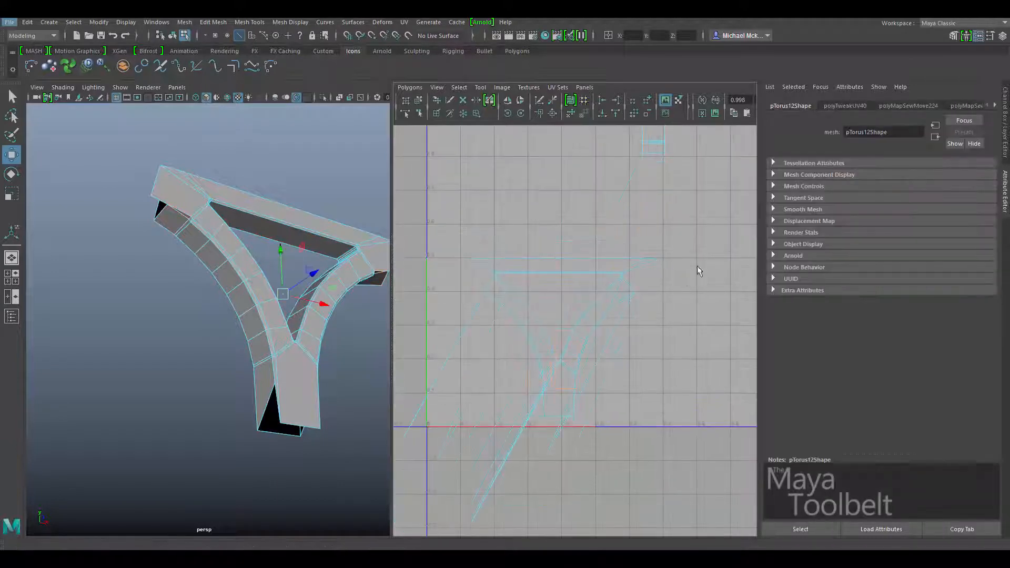
Move and sew the lower end edge of the inner side strip and the edges of the small pieces beside it
middle_click_drag(696, 266, 613, 420, "alt")
left_click(573, 382)
key("g")
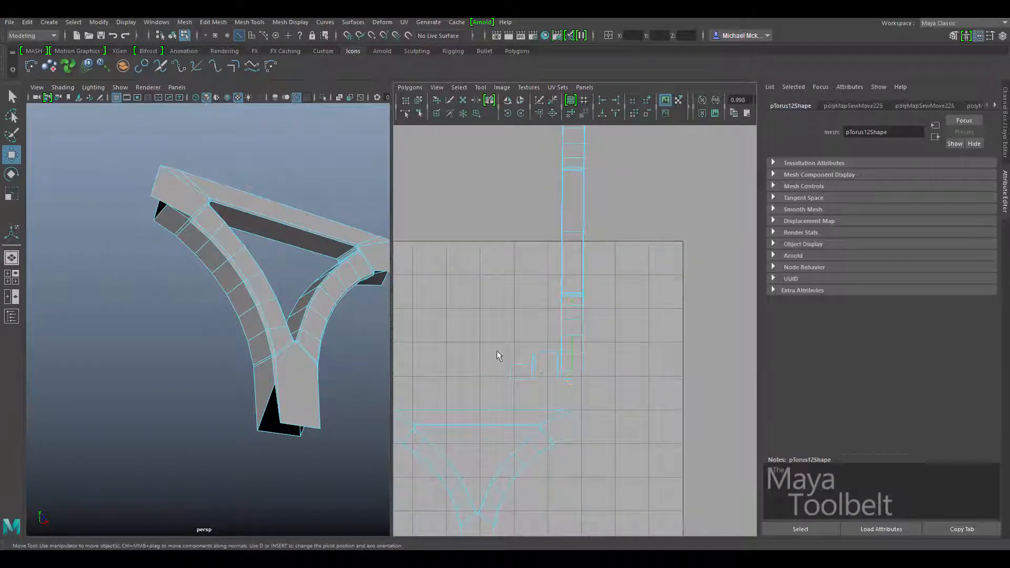
left_click_drag(496, 350, 557, 390)
key("g")
Move and sew the end edge of the outer side strips beside the back-face shell
middle_click_drag(645, 263, 624, 329, "alt")
middle_click_drag(515, 423, 368, 297, "alt")
right_click_drag(503, 345, 655, 383, "alt")
left_click(545, 302)
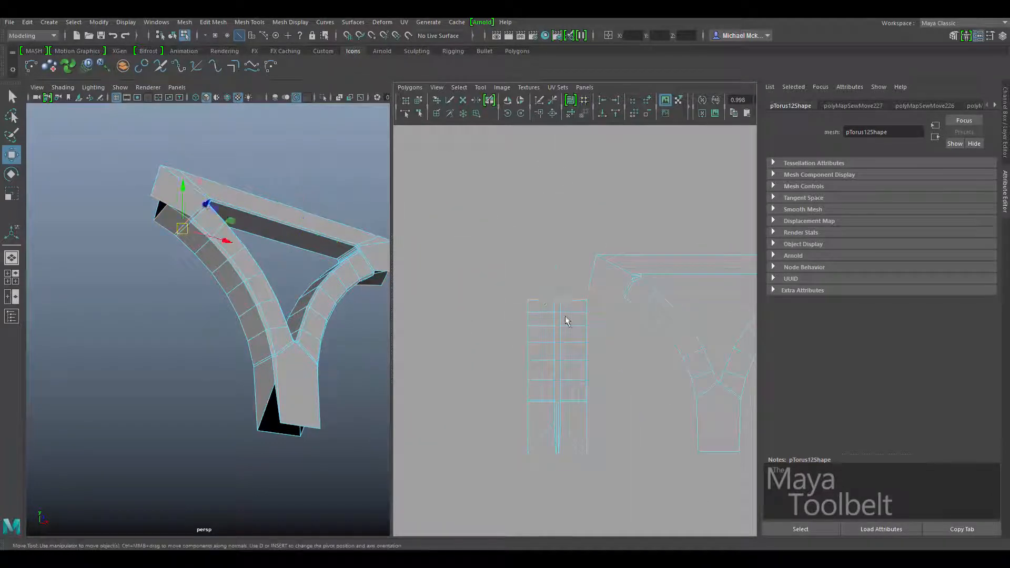
left_click(505, 300)
Select the joined inner side strip shell, rotate it clockwise to lie horizontally, and place it just above the front-face shell
right_click_drag(557, 301, 443, 297, "alt")
middle_click_drag(443, 297, 262, 305, "alt")
right_click_drag(505, 275, 541, 275)
left_click_drag(533, 165, 487, 315)
right_click_drag(489, 300, 593, 304, "alt")
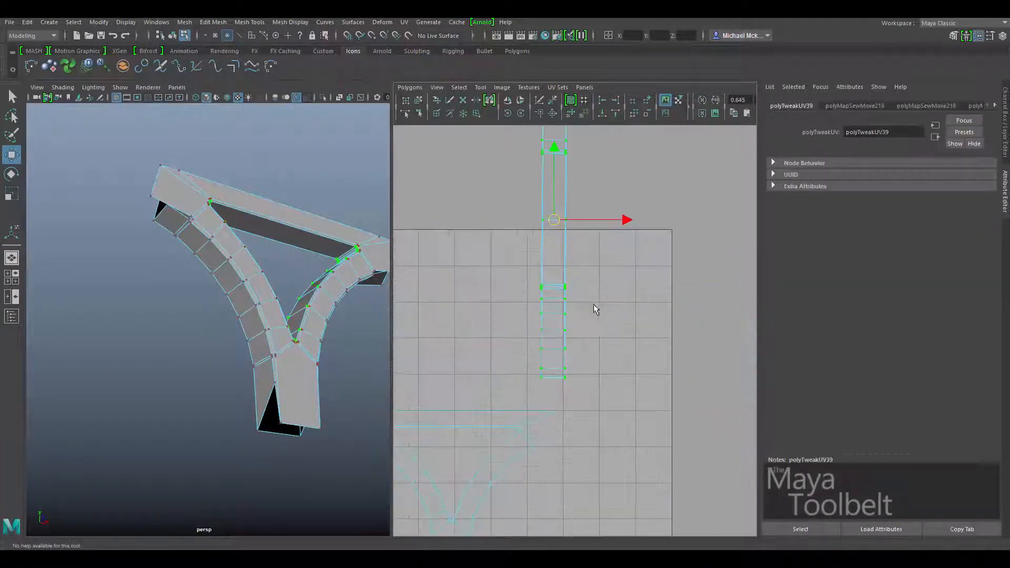
middle_click_drag(593, 304, 645, 295, "alt")
left_click(517, 117)
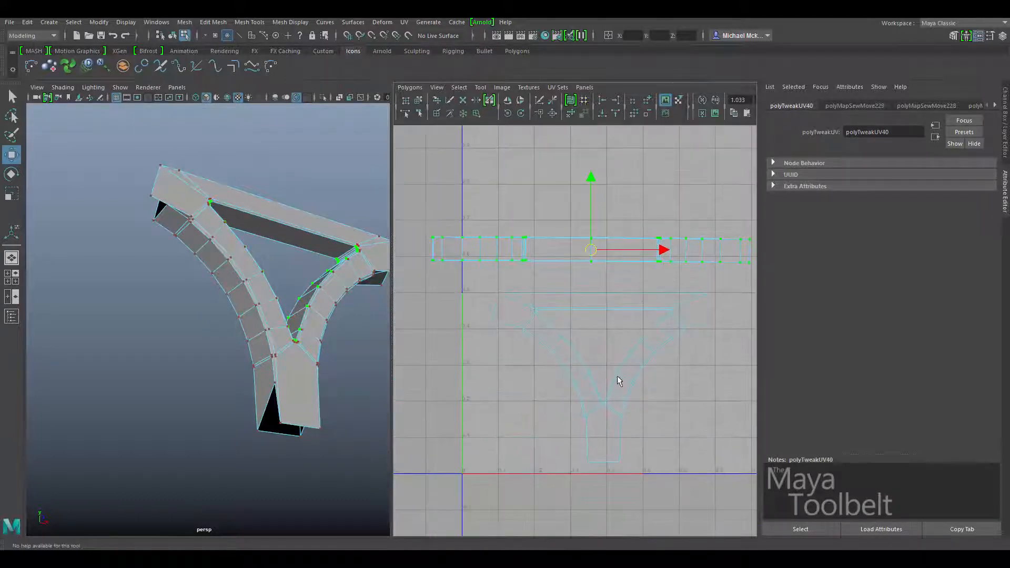
middle_click_drag(617, 376, 615, 378)
Examine the inner side faces and the whole frame in perspective from several angles and from far away
left_click_drag(262, 298, 223, 298, "alt")
middle_click_drag(648, 374, 576, 326, "alt")
mouse_move(576, 326)
right_mouse_down("alt")
mouse_move(667, 377)
mouse_move(566, 313)
right_mouse_up("alt")
middle_click_drag(565, 313, 602, 341, "alt")
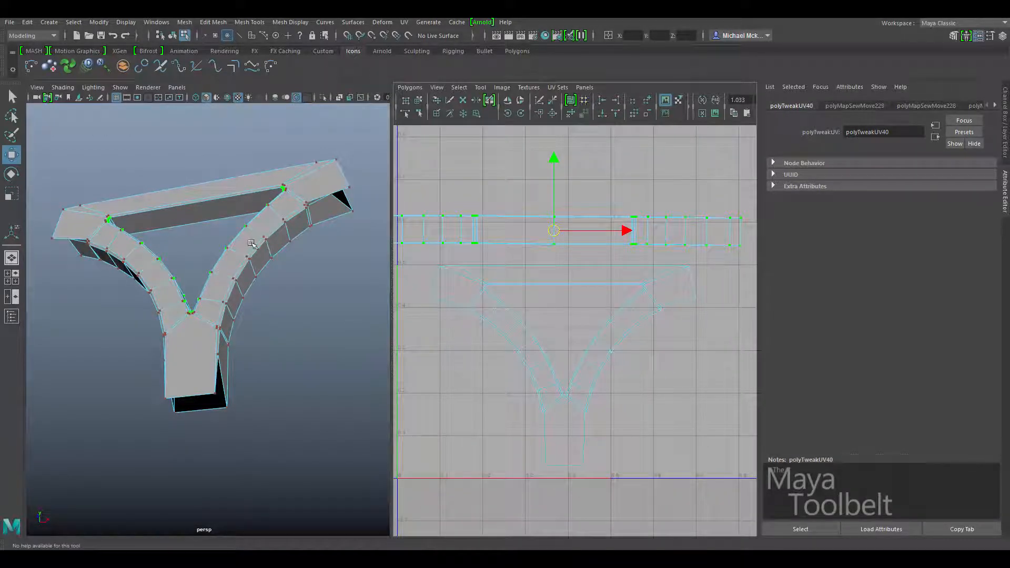
left_click_drag(201, 324, 225, 372, "alt")
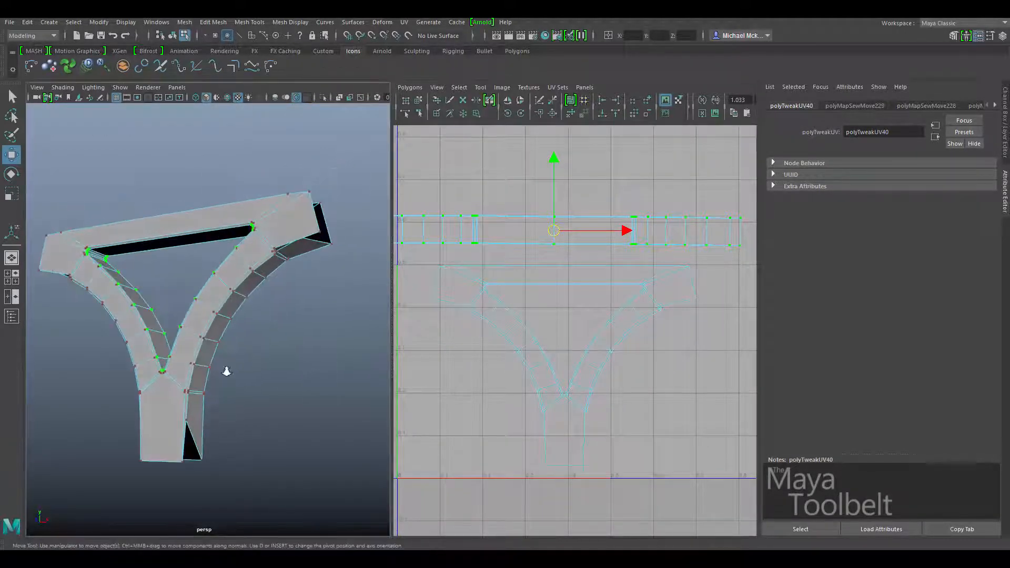
right_click_drag(225, 372, 33, 384, "alt")
right_click_drag(271, 376, 149, 380, "alt")
middle_click_drag(201, 398, 235, 276, "alt")
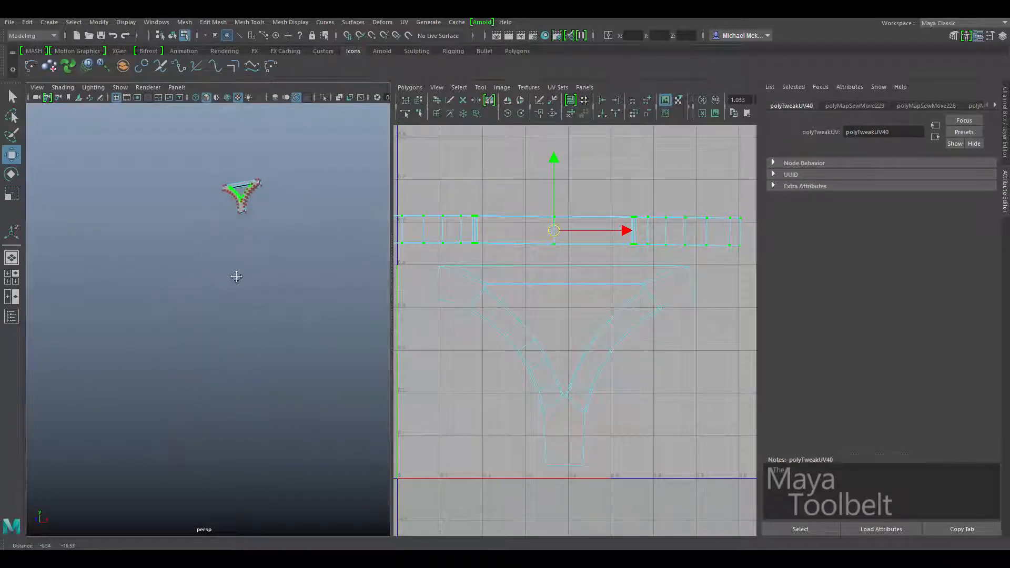
Check the Y-shaped frame's front and side faces in perspective, from a distance and close up
right_click_drag(313, 303, 286, 307, "alt")
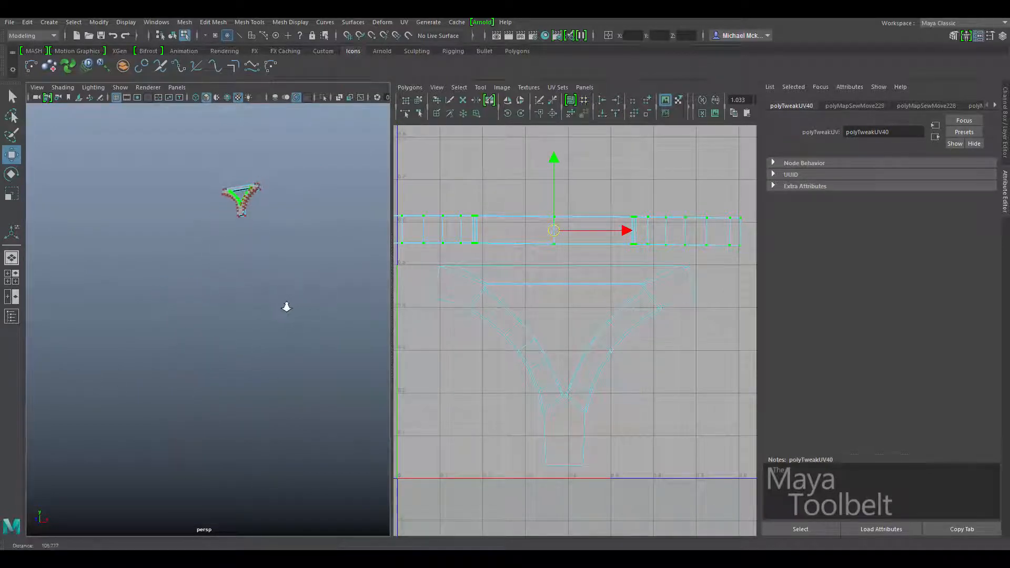
left_click_drag(233, 315, 221, 390, "alt")
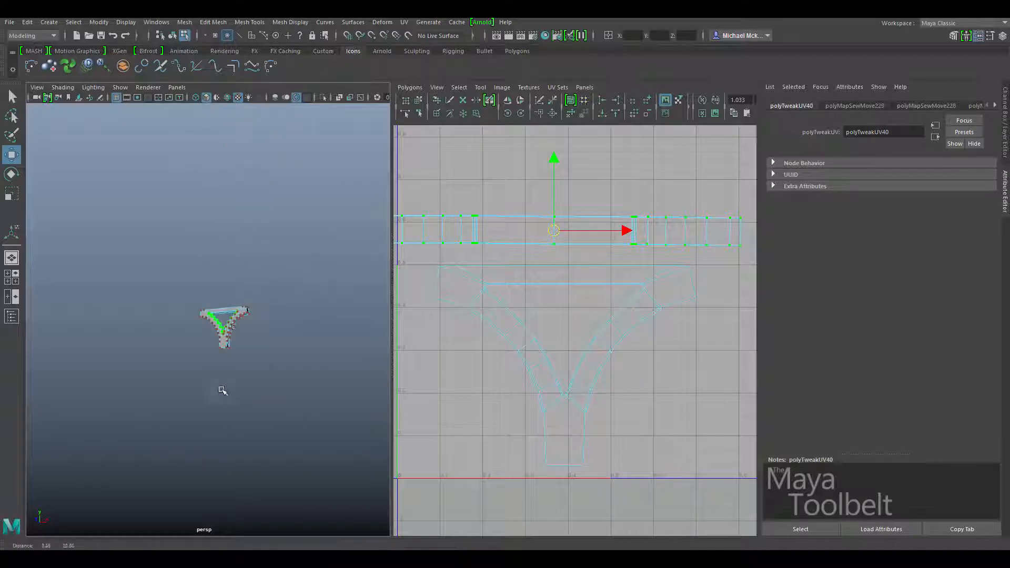
middle_click_drag(259, 361, 274, 206, "alt")
right_click_drag(275, 206, 240, 324, "alt")
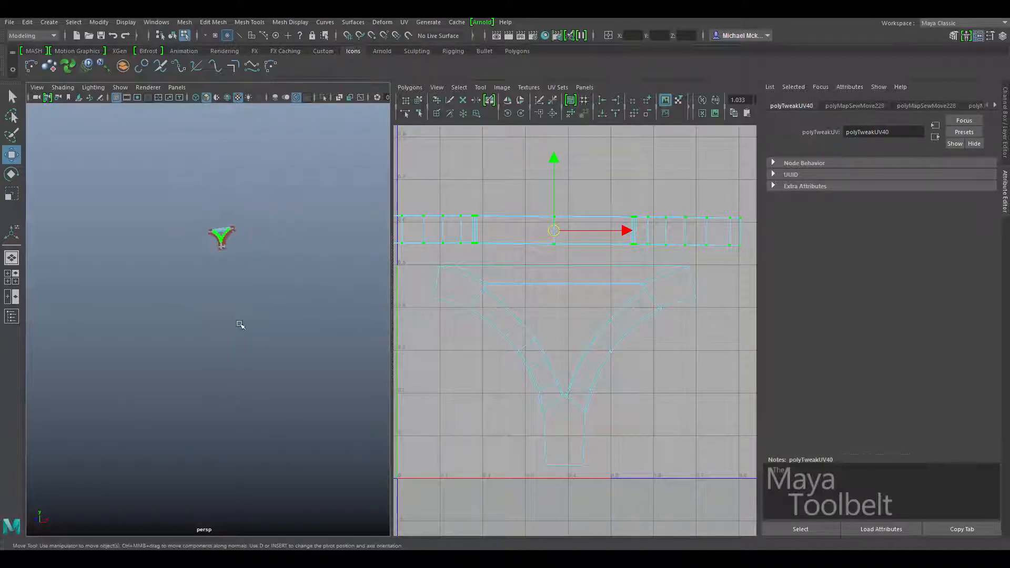
middle_click_drag(240, 324, 284, 295, "alt")
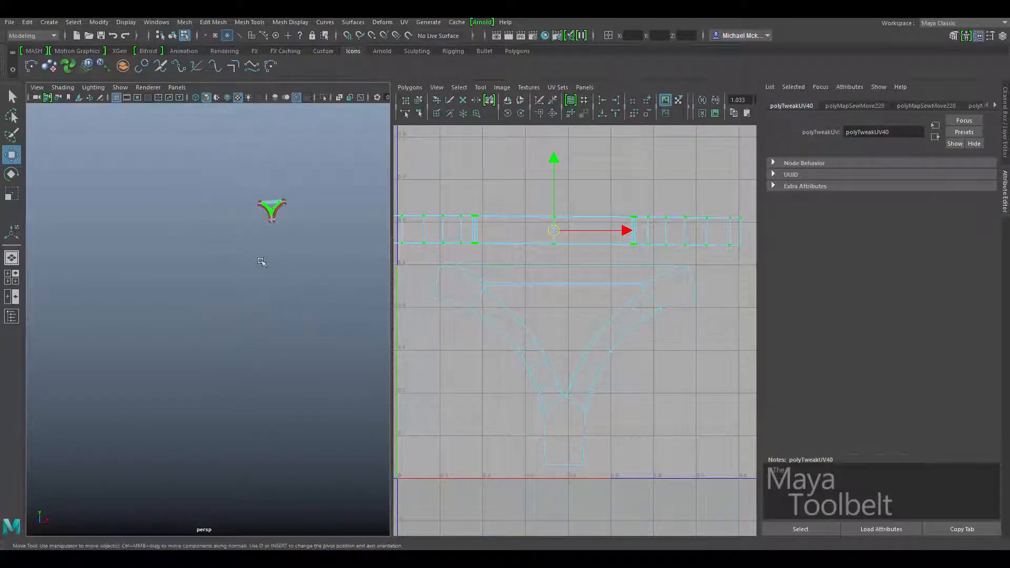
middle_click_drag(264, 260, 205, 315, "alt")
right_click_drag(356, 357, 302, 318, "alt")
left_click_drag(303, 319, 252, 289, "alt")
middle_click_drag(239, 279, 307, 336, "alt")
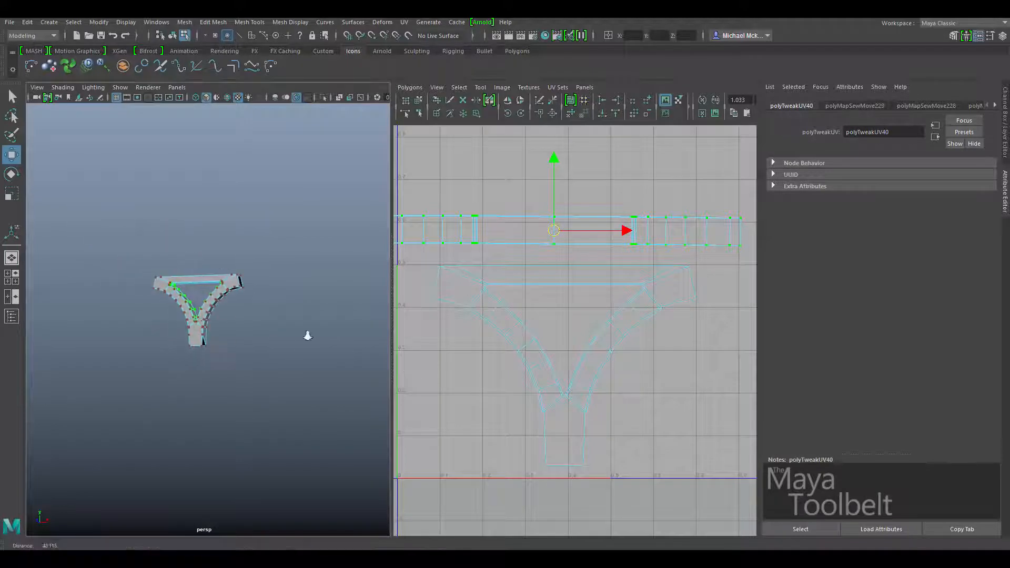
right_click_drag(306, 335, 250, 317, "alt")
middle_click_drag(247, 319, 317, 331, "alt")
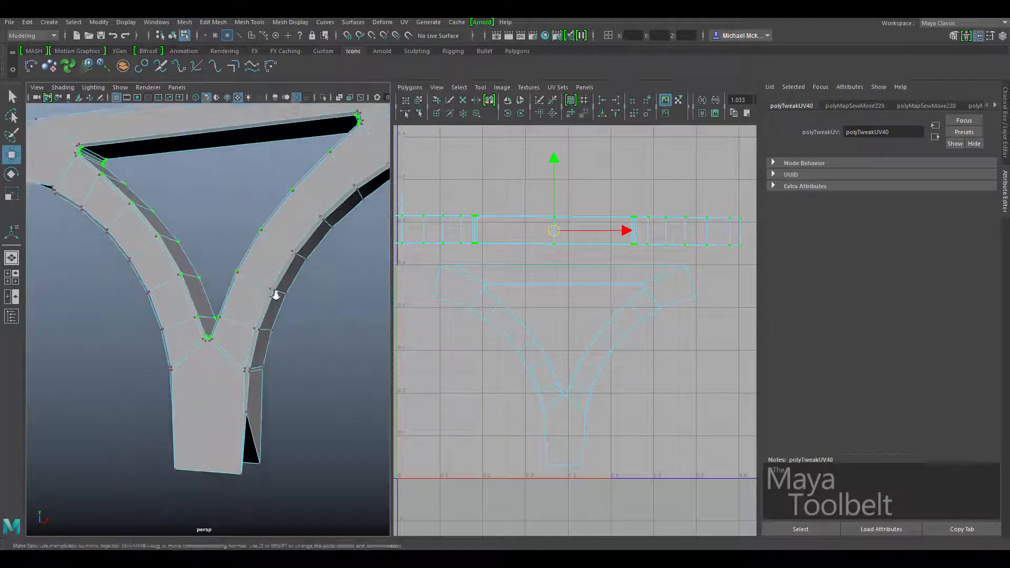
right_click_drag(274, 293, 236, 285, "alt")
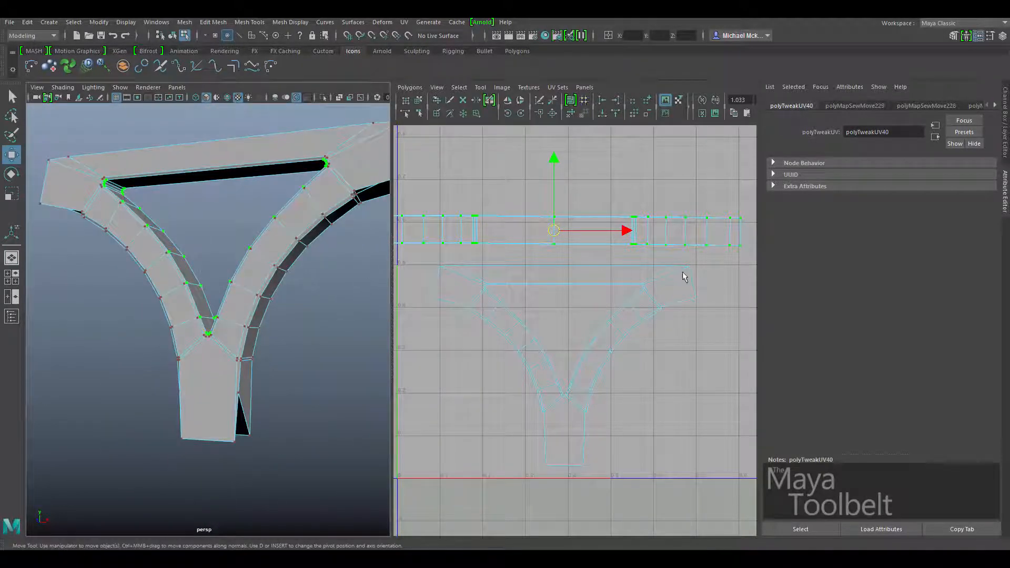
left_click_drag(241, 212, 76, 302, "alt")
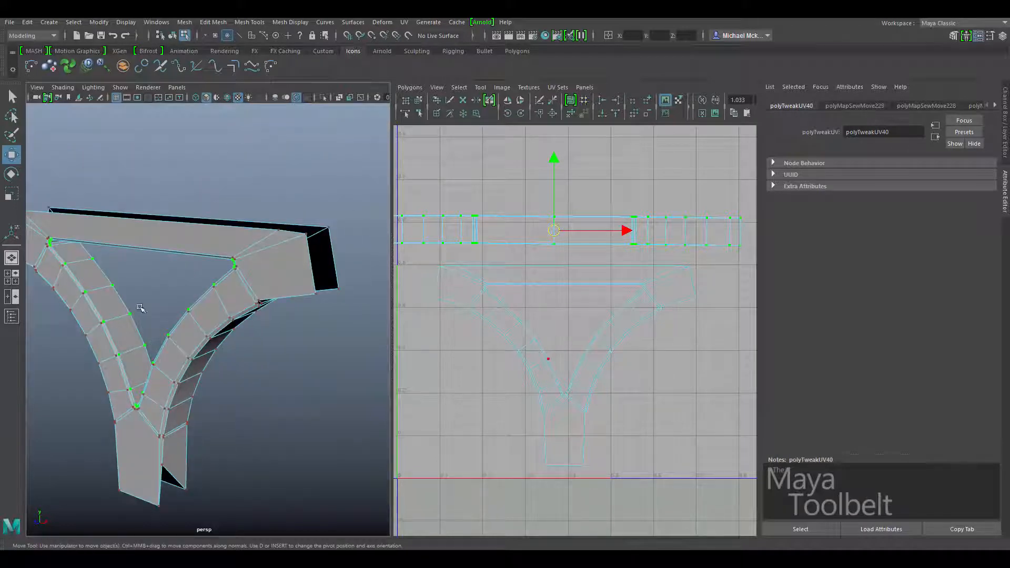
Look over the frame's complete UV layout beyond the tile and compare the shells with the mesh
left_click_drag(223, 306, 240, 284, "alt")
middle_click_drag(627, 351, 487, 303, "alt")
right_click_drag(486, 304, 305, 264, "alt")
middle_click_drag(749, 345, 506, 302, "alt")
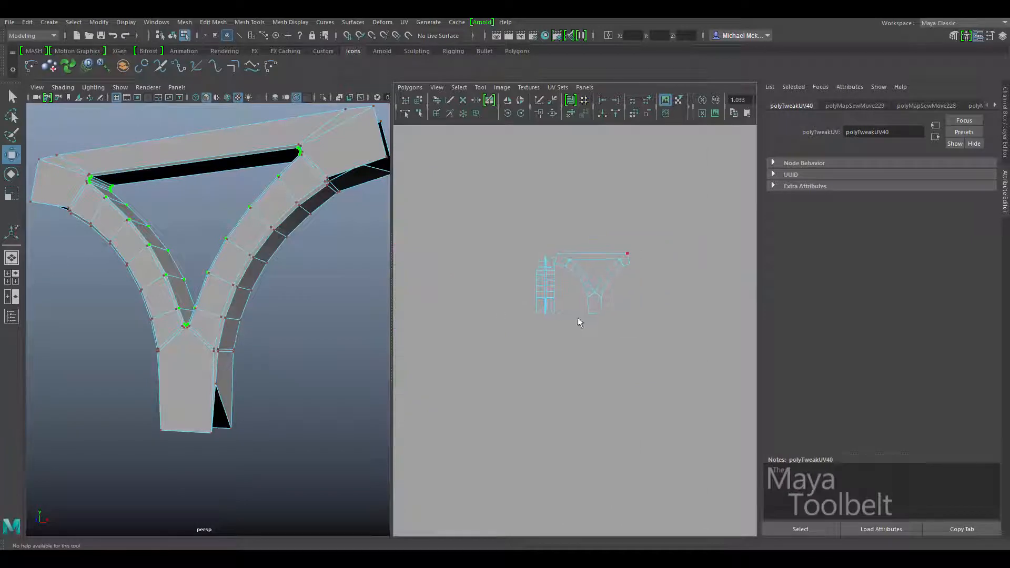
right_click_drag(251, 287, 328, 323, "alt")
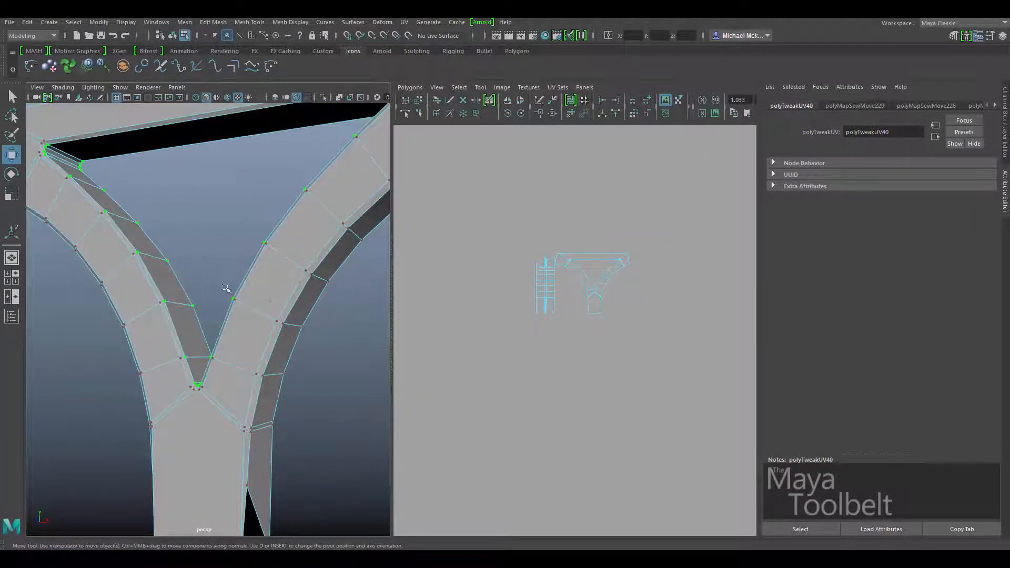
mouse_move(213, 309)
left_mouse_down("alt")
mouse_move(221, 322)
mouse_move(214, 310)
left_mouse_up("alt")
middle_click_drag(546, 342, 750, 327, "alt")
middle_click_drag(486, 332, 544, 350, "alt")
right_click_drag(543, 351, 702, 307, "alt")
middle_click_drag(534, 323, 568, 394, "alt")
right_click_drag(568, 394, 735, 362, "alt")
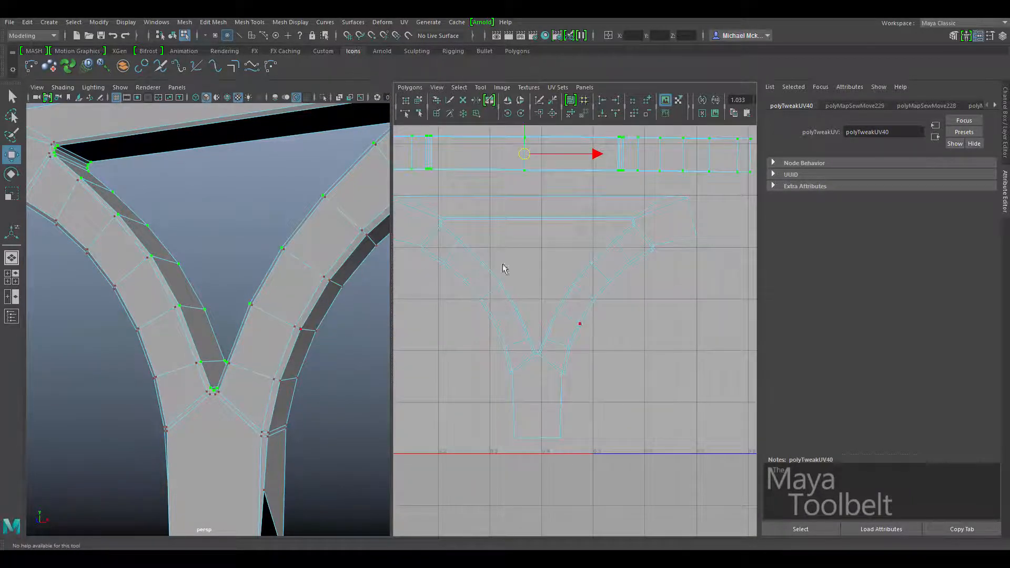
Return to object mode with the checker texture displayed, and exit isolation to show the surrounding arches and columns
left_click(171, 36)
right_click_drag(313, 215, 270, 535, "alt")
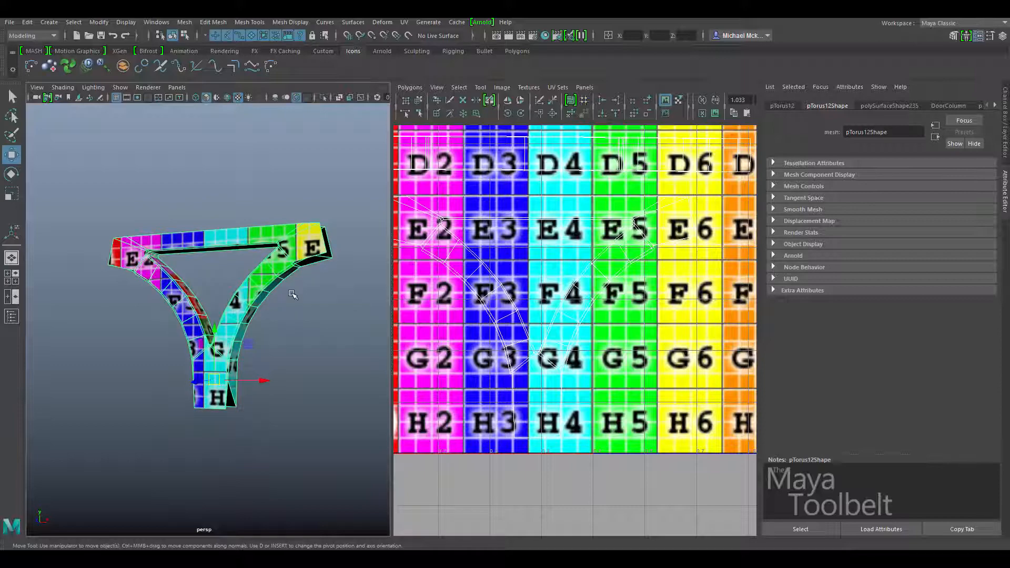
key("Caps_Lock")
key("ctrl+1")
left_click_drag(267, 320, 307, 313, "alt")
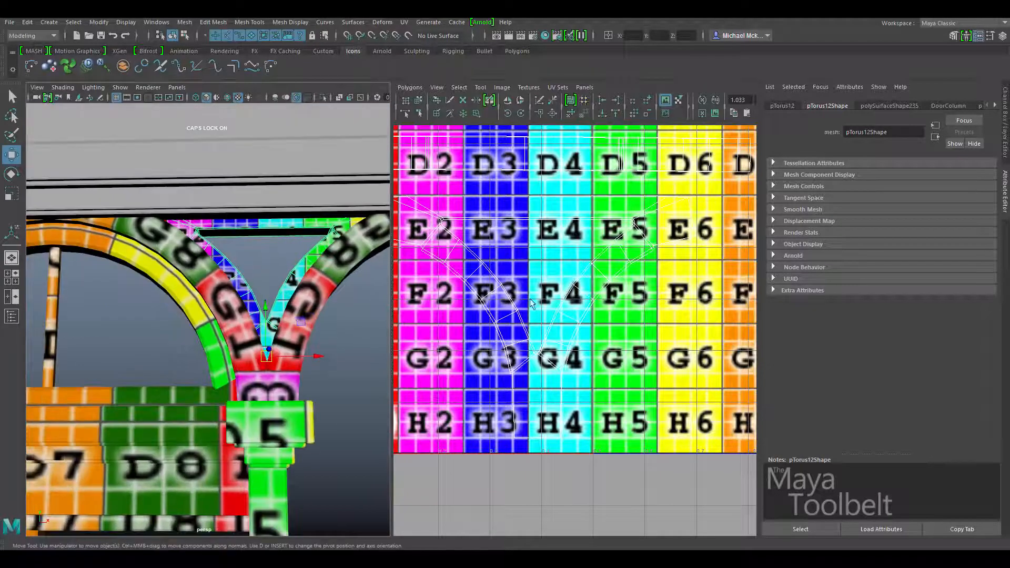
Select all UVs of the Y-shaped frame's front-face and inner-strip shells and move them to around square C1
right_click_drag(599, 257, 450, 220, "alt")
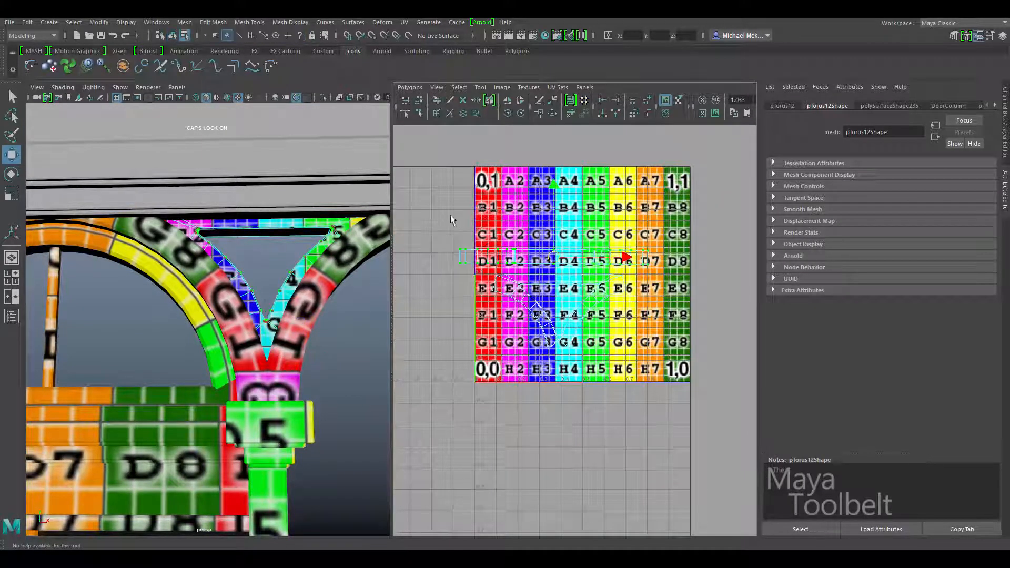
left_click_drag(647, 380, 693, 385)
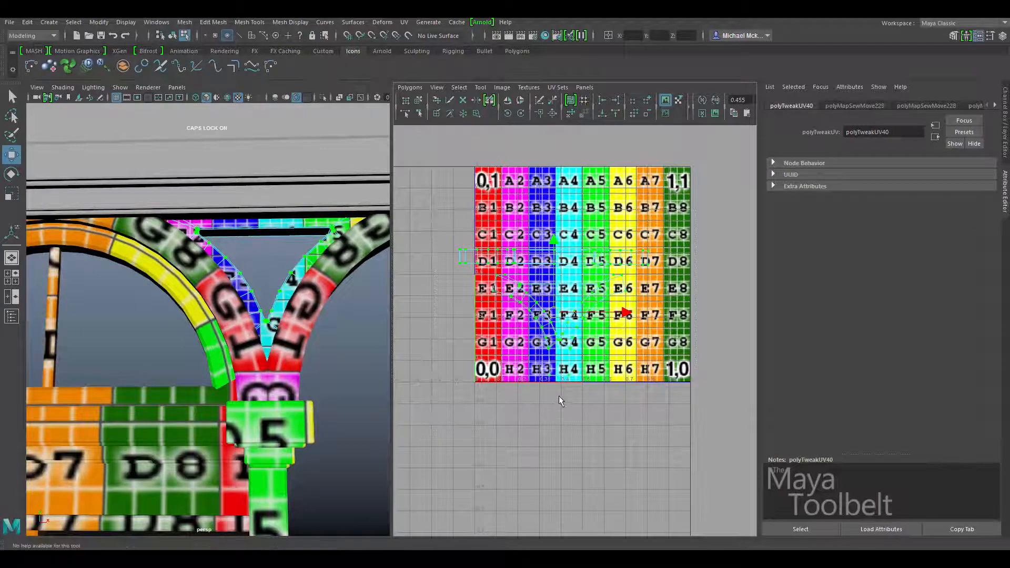
middle_click_drag(558, 395, 477, 329)
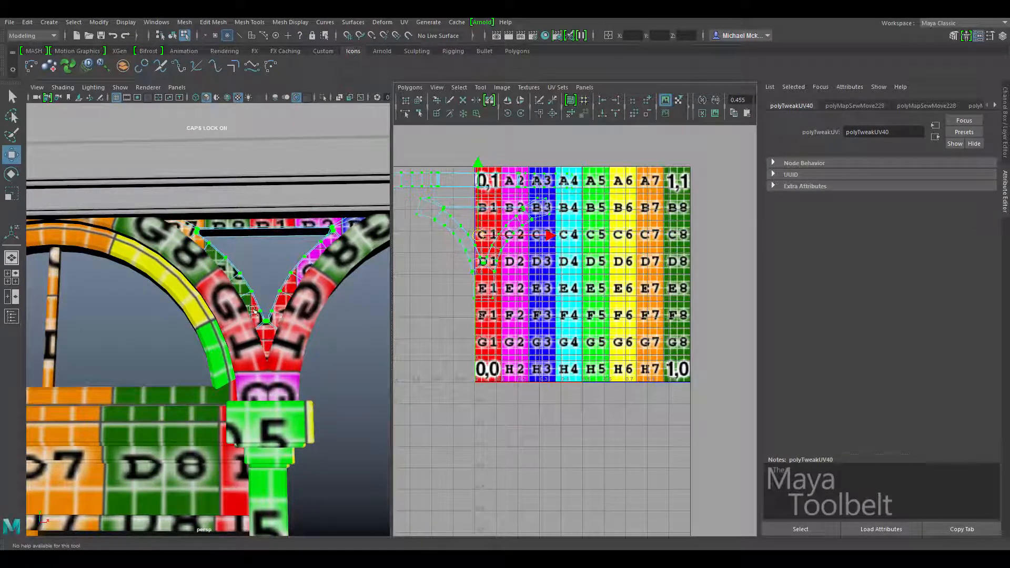
Scale the frame's UV shells down uniformly to match the neighbouring arches' checker size, and reposition them over squares B1 and C1
left_click_drag(274, 359, 231, 318, "alt")
key("r")
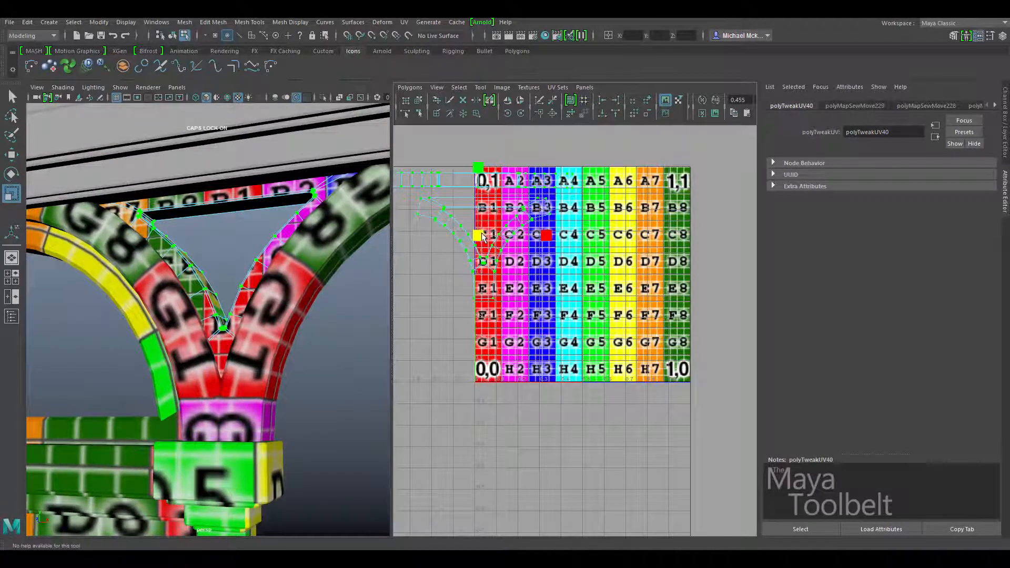
left_click_drag(481, 236, 434, 271)
key("w")
scroll(662, 399, "up", 3)
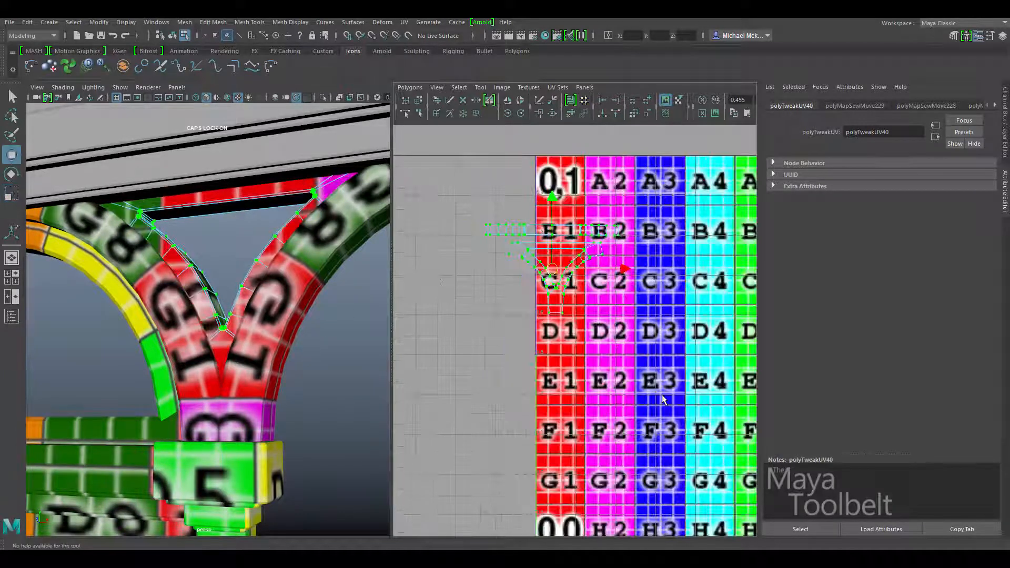
key("r")
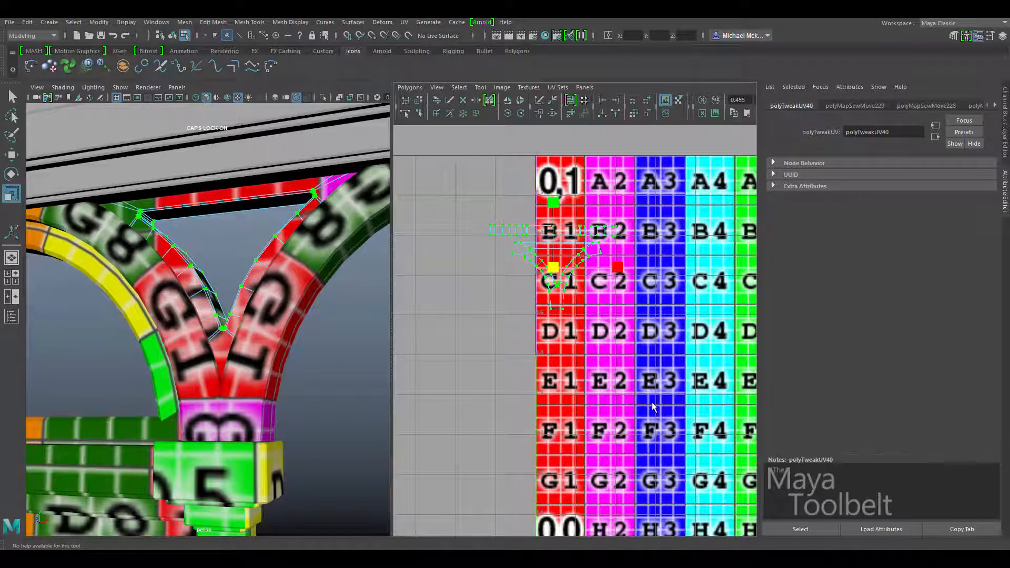
key("w")
middle_click_drag(652, 406, 656, 403)
Select the horizontal inner side strip shell above the front-face shell and scale its UVs to match the neighbouring checker pattern
left_click_drag(333, 350, 387, 335, "alt")
left_click_drag(485, 208, 647, 250)
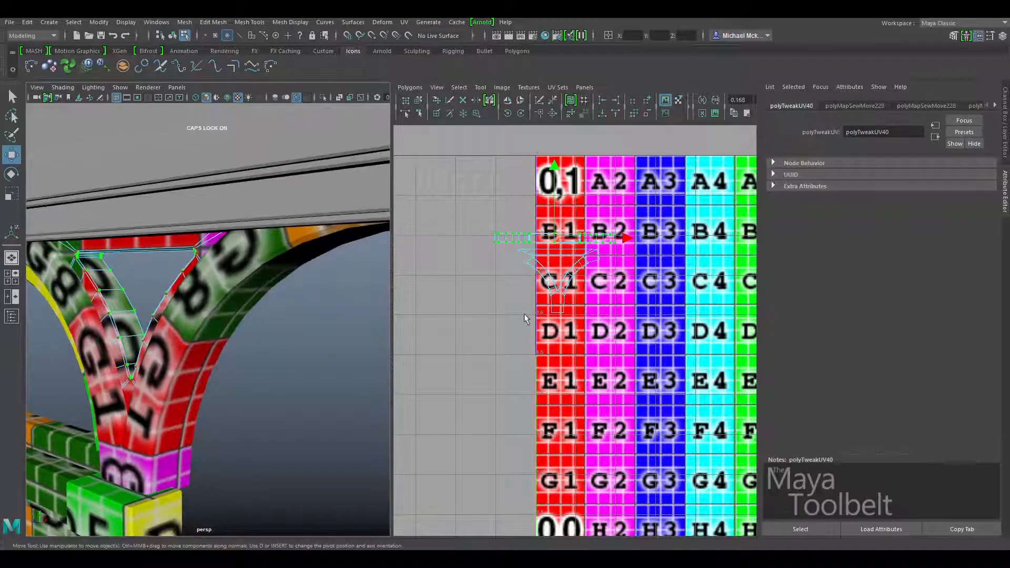
key("r")
middle_click_drag(588, 363, 642, 338)
left_click_drag(343, 350, 359, 352, "alt")
middle_click_drag(612, 326, 597, 363, "alt")
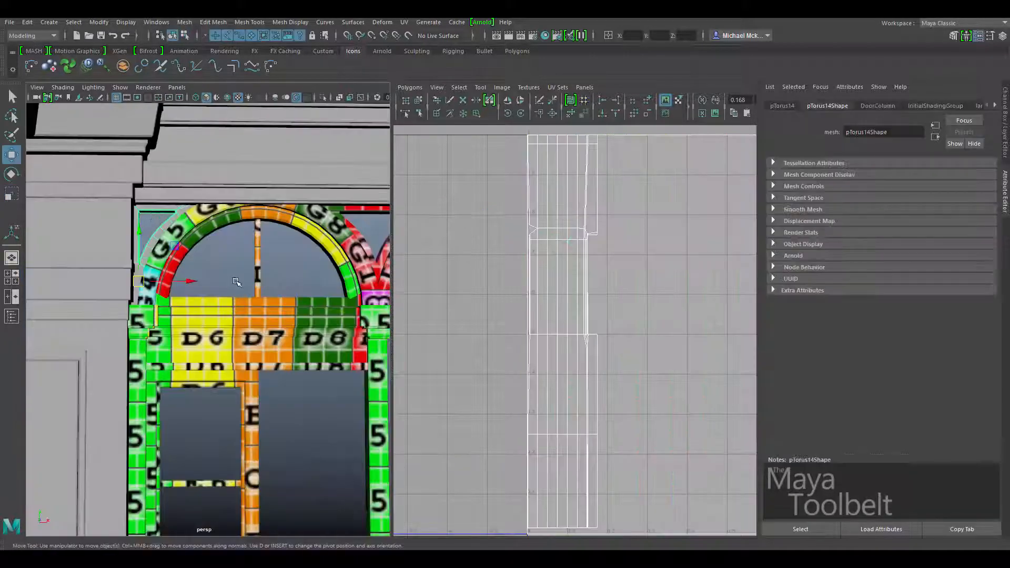
Save the scene, accepting the student version notice
left_click_drag(218, 268, 255, 270, "alt")
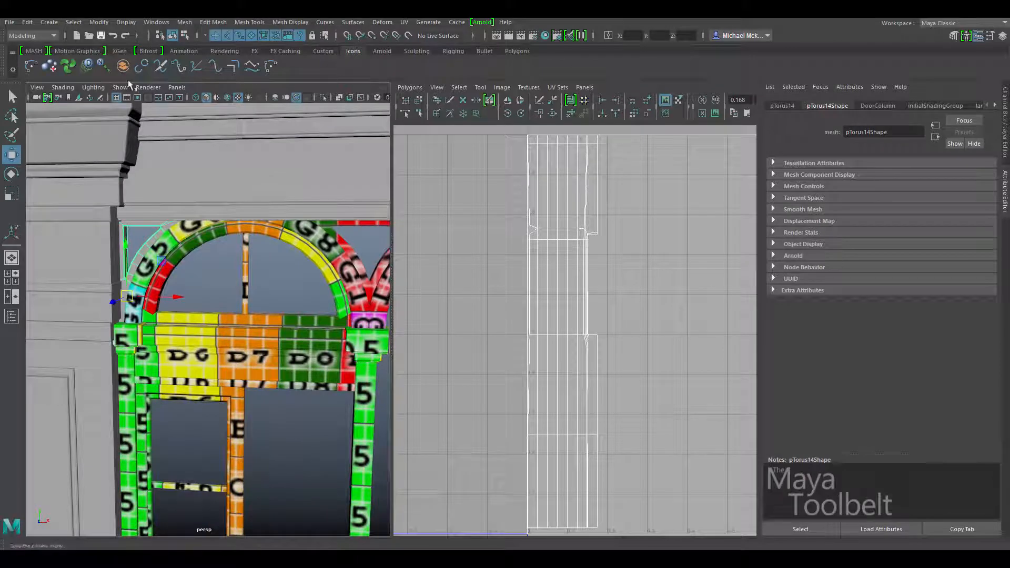
left_click(100, 36)
key("q")
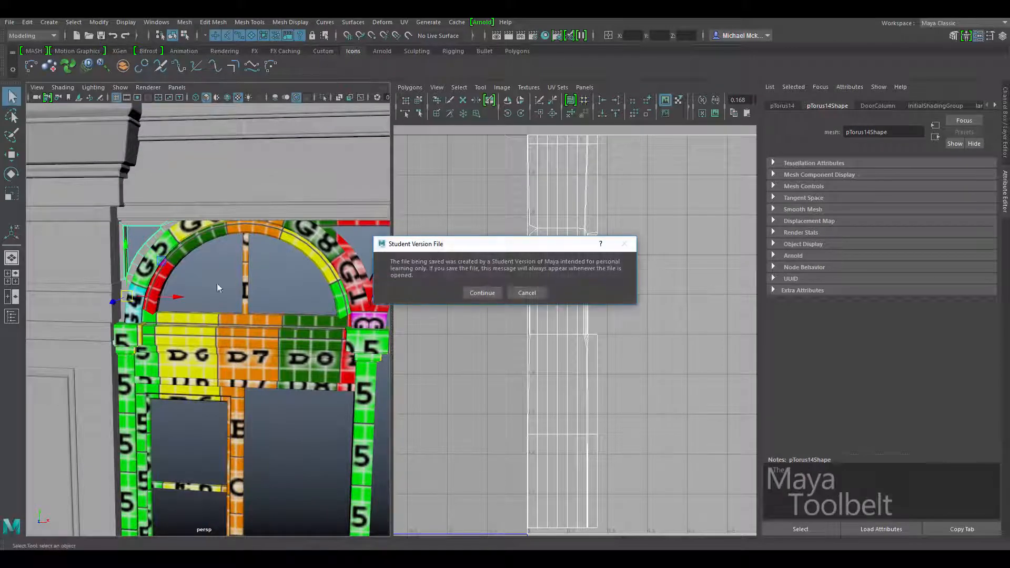
left_click(483, 293)
key("w")
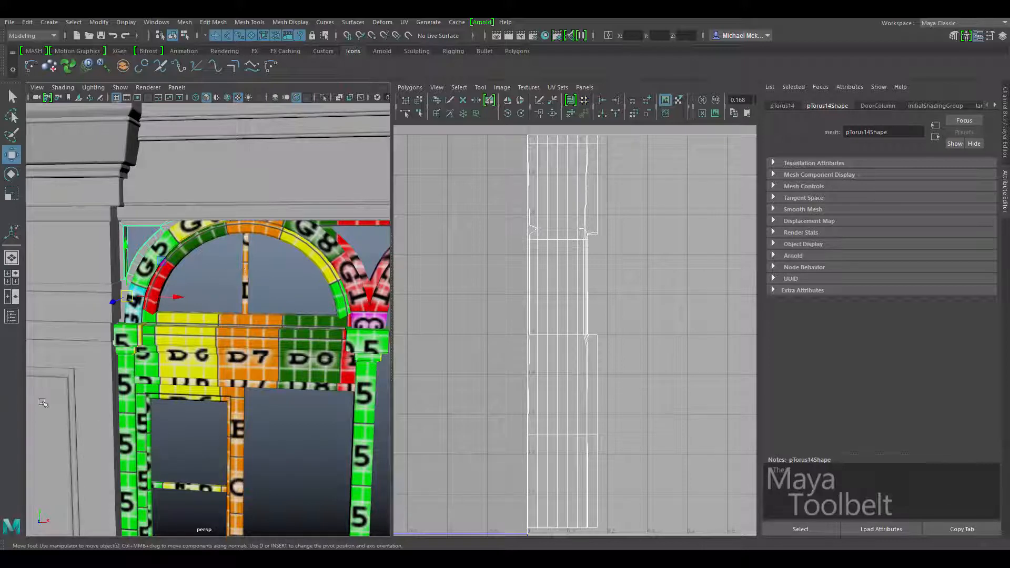
Show the transform values of the corner frame beside the arch and freeze its transformations
left_click_drag(223, 424, 197, 368, "alt")
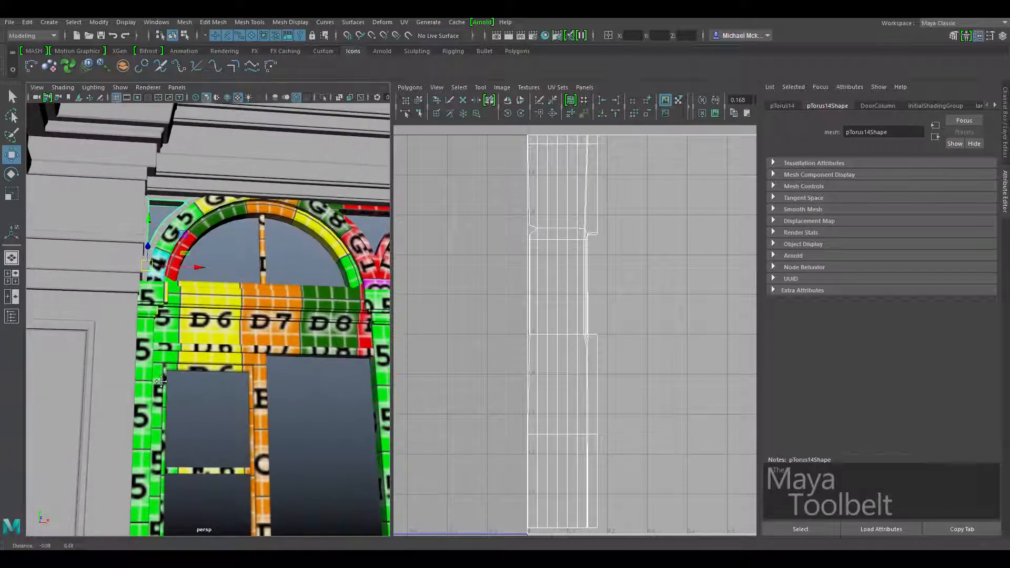
right_click_drag(197, 368, 349, 402, "alt")
left_click_drag(349, 401, 255, 400, "alt")
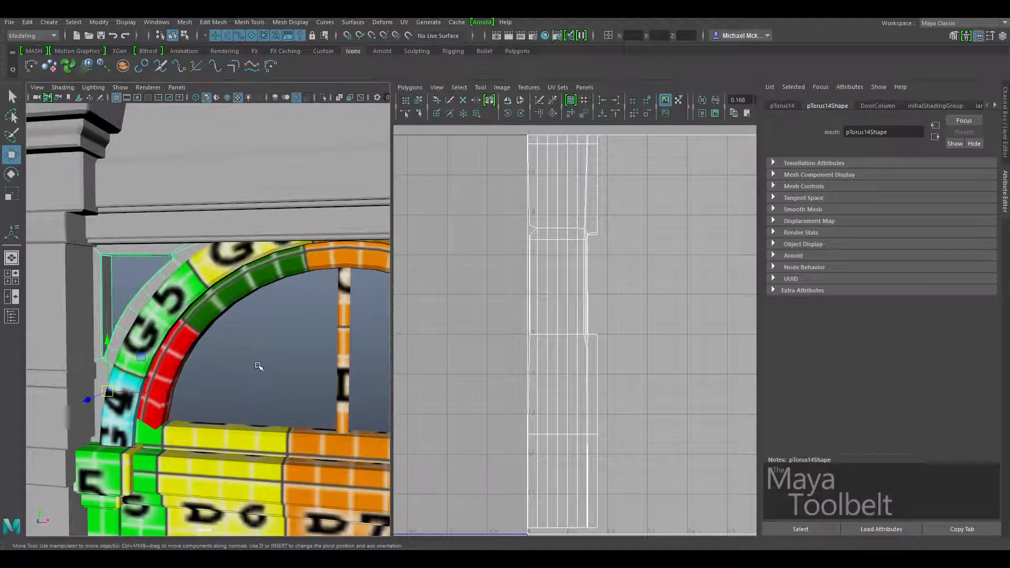
key("ctrl+a")
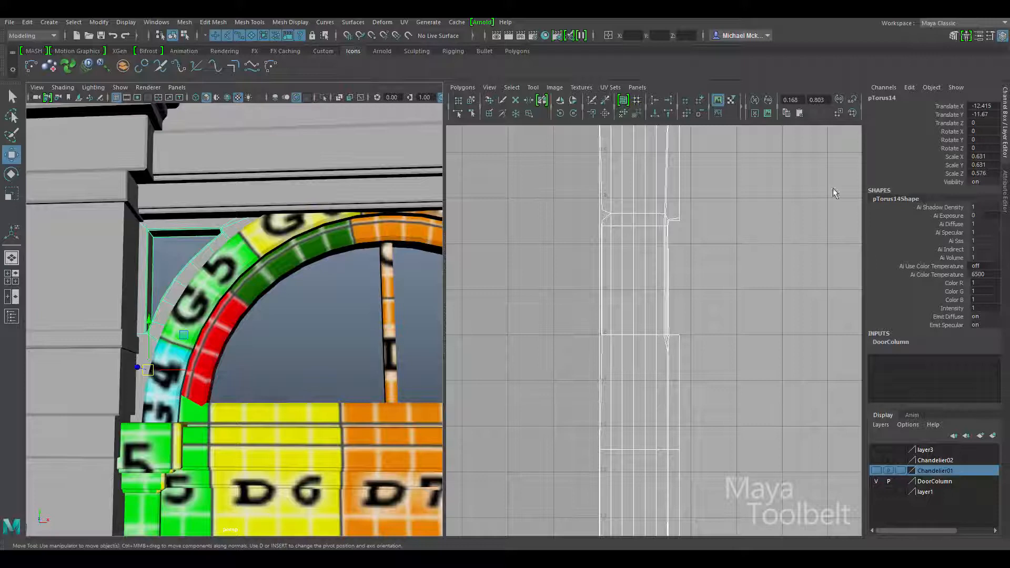
left_click(99, 22)
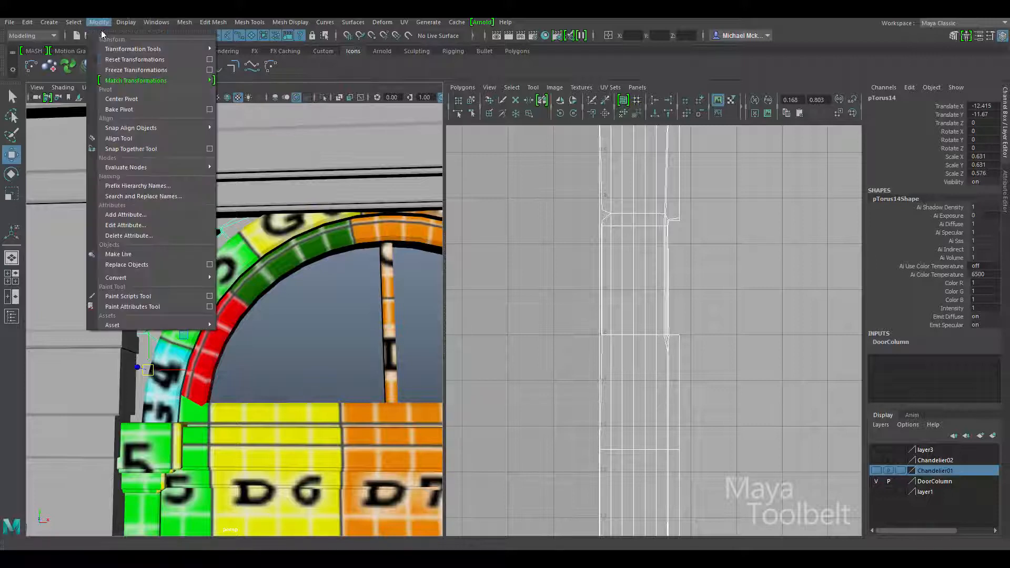
left_click(121, 68)
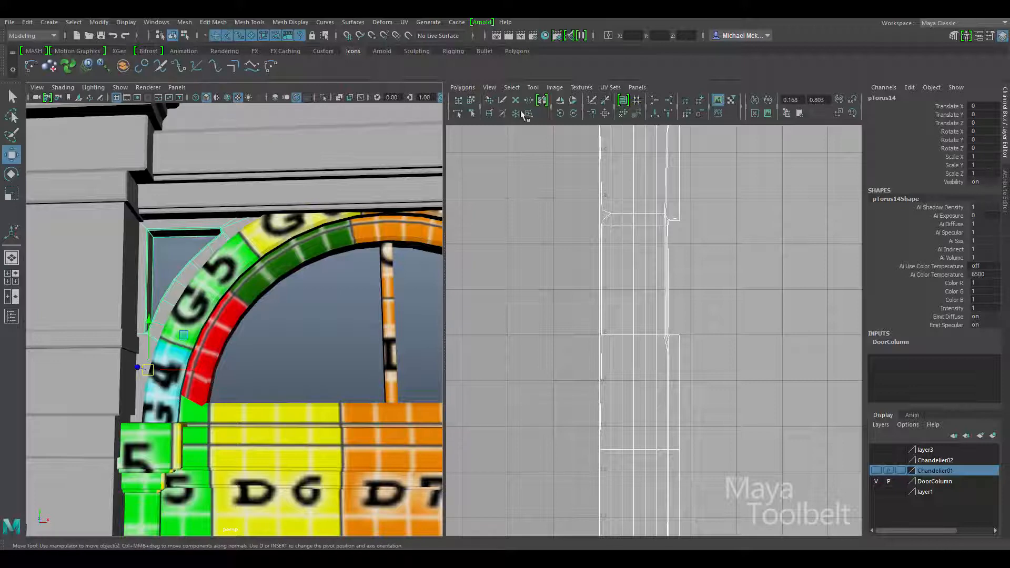
Apply automatic UV mapping with 6 planes to the corner frame
left_click(404, 22)
left_click(424, 88)
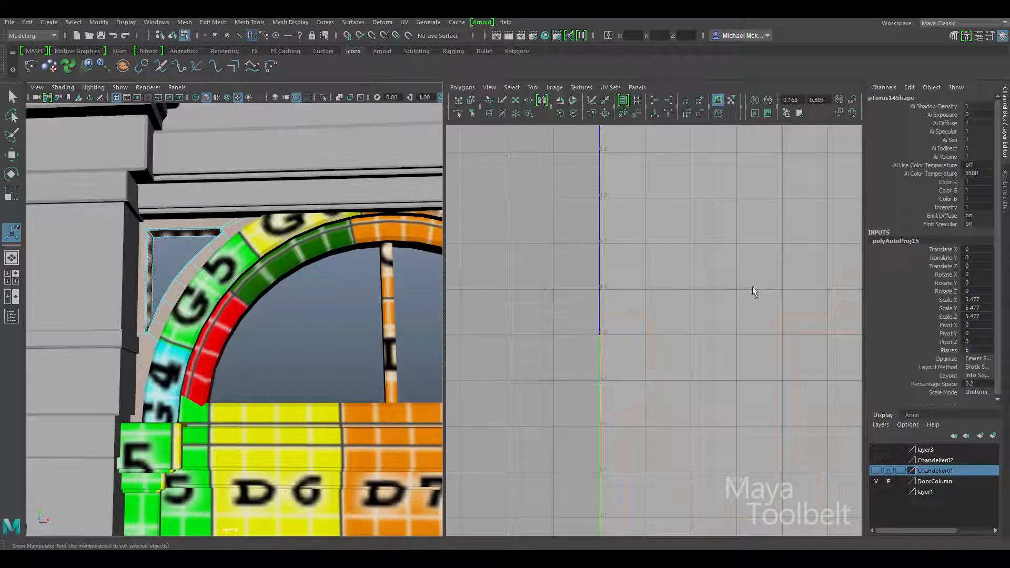
key("f")
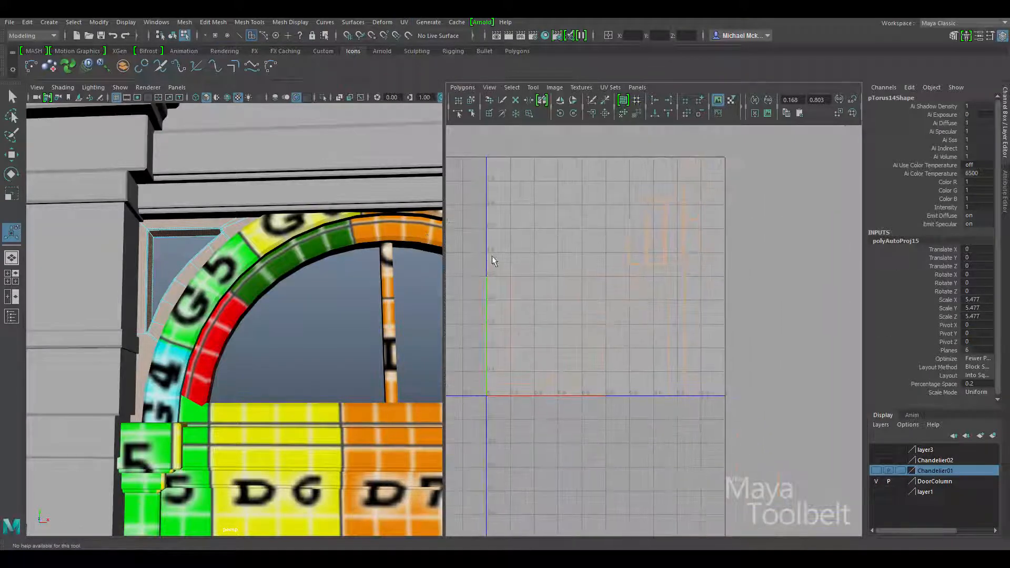
Select the corner frame's front-face UV shell and move it outside the UV square
middle_click_drag(358, 296, 418, 289, "alt")
right_click_drag(232, 284, 274, 278, "alt")
left_click_drag(220, 291, 164, 309, "alt")
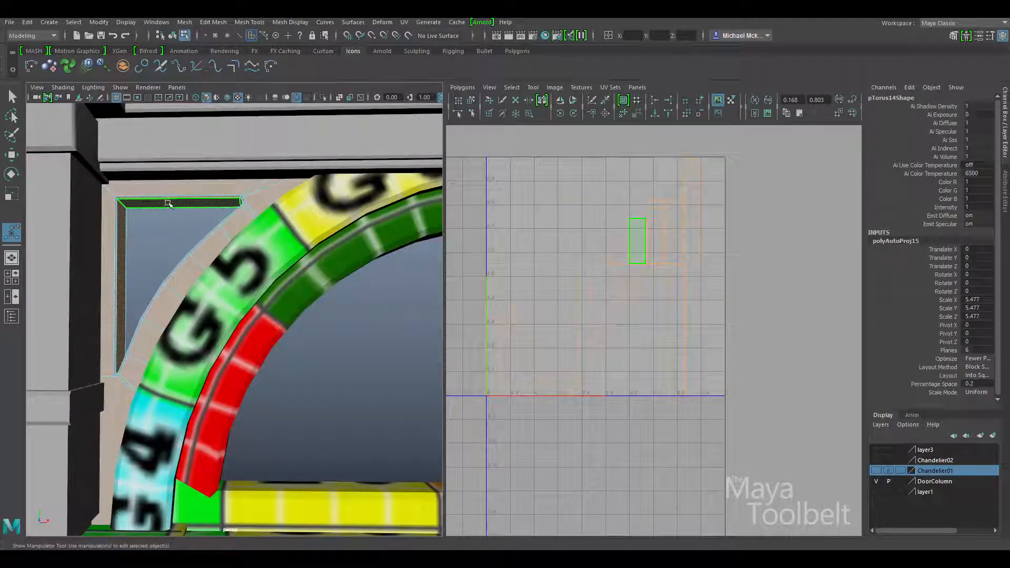
left_click_drag(219, 239, 190, 247, "alt")
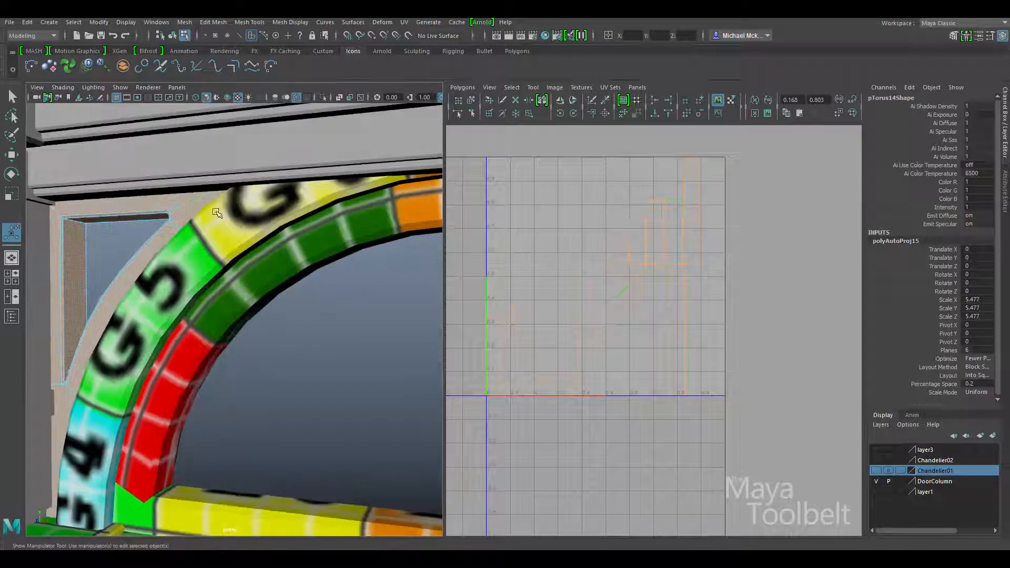
left_click_drag(123, 271, 230, 280, "alt")
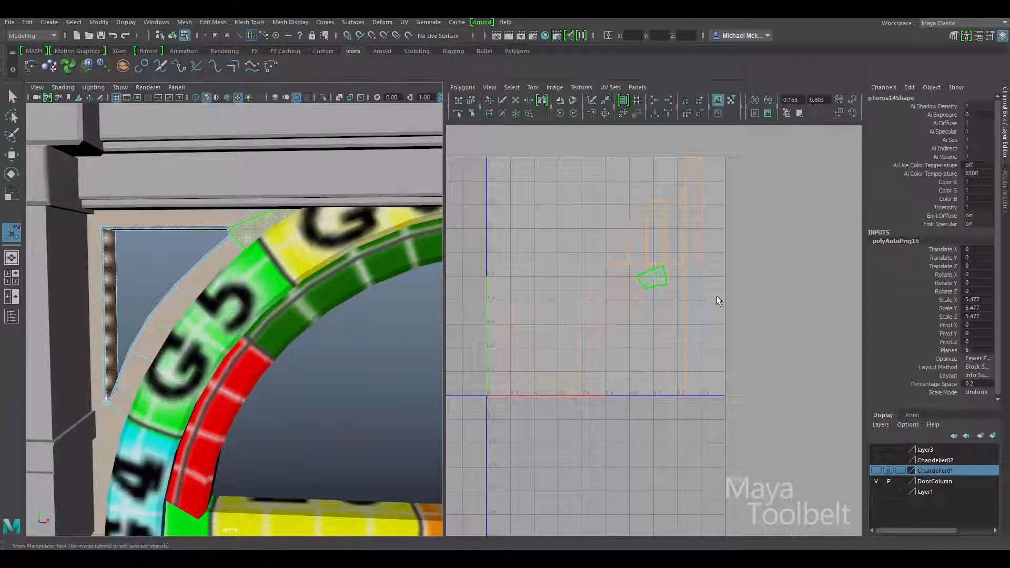
right_click_drag(626, 289, 670, 288)
left_click(646, 292)
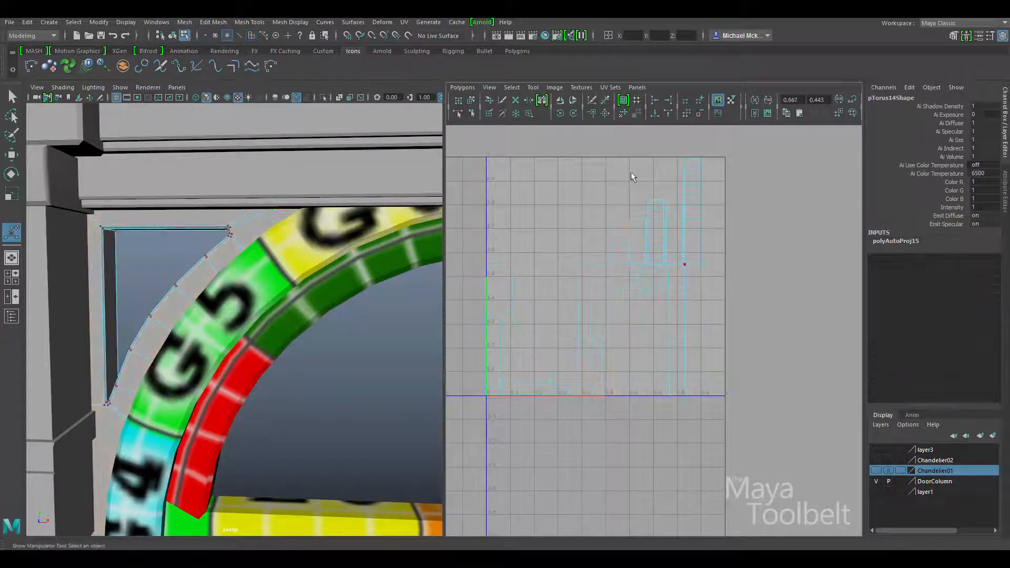
left_click(511, 88)
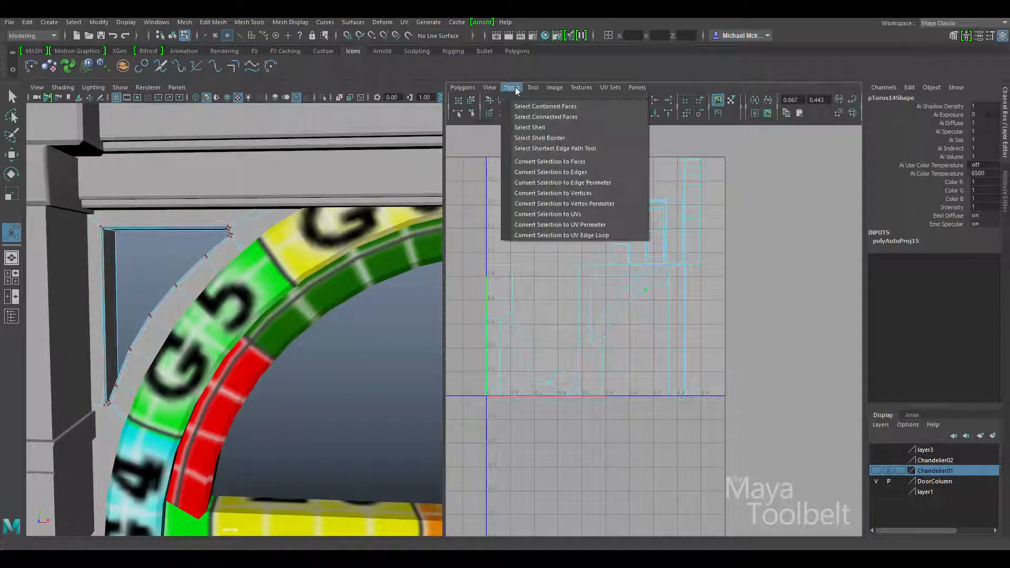
left_click(532, 127)
key("w")
middle_click_drag(531, 326, 748, 317)
Nudge the front-face shell and move the frame's opposite face shell out of the UV square, beyond the first one
right_click_drag(731, 355, 487, 315, "alt")
middle_click_drag(665, 358, 601, 325, "alt")
middle_click_drag(641, 356, 649, 349)
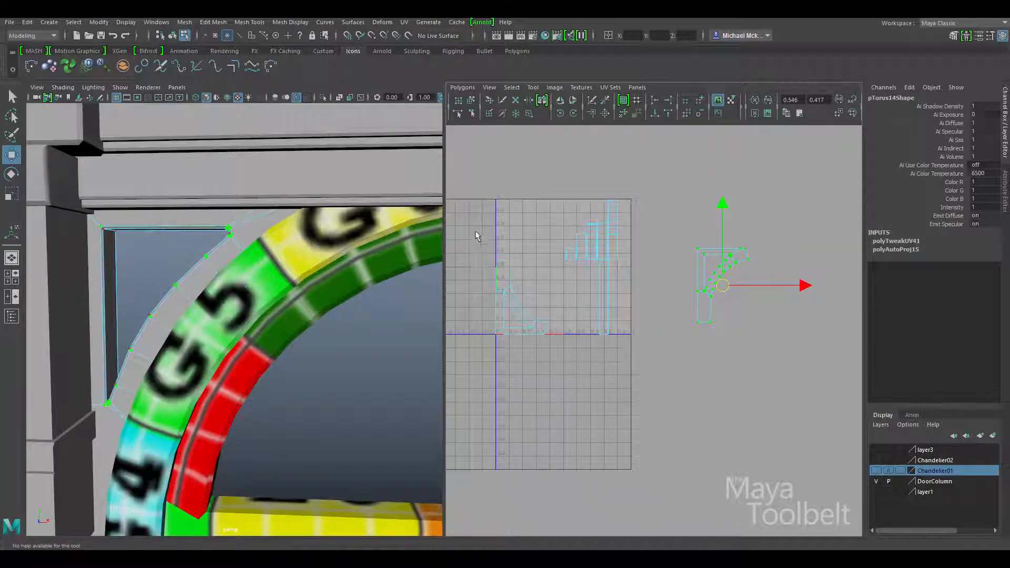
left_click_drag(475, 230, 558, 343)
middle_click_drag(560, 369, 786, 349)
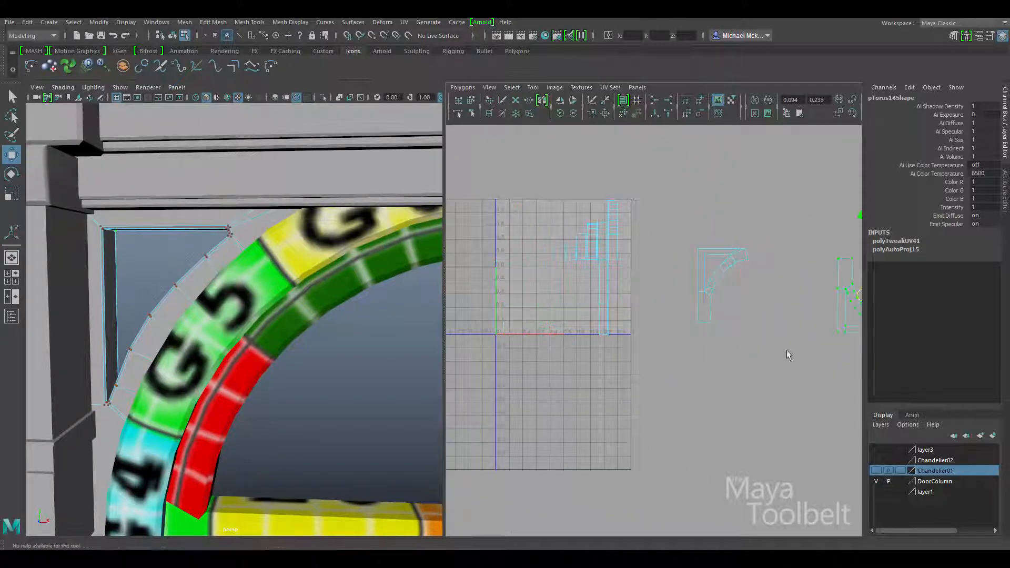
Select all edges of the side strip shells remaining inside the UV square
middle_click_drag(685, 313, 736, 314, "alt")
right_click_drag(736, 314, 775, 318, "alt")
middle_click_drag(592, 286, 602, 330, "alt")
right_click_drag(676, 305, 733, 295, "alt")
middle_click_drag(680, 273, 602, 284, "alt")
right_click_drag(602, 284, 727, 254, "alt")
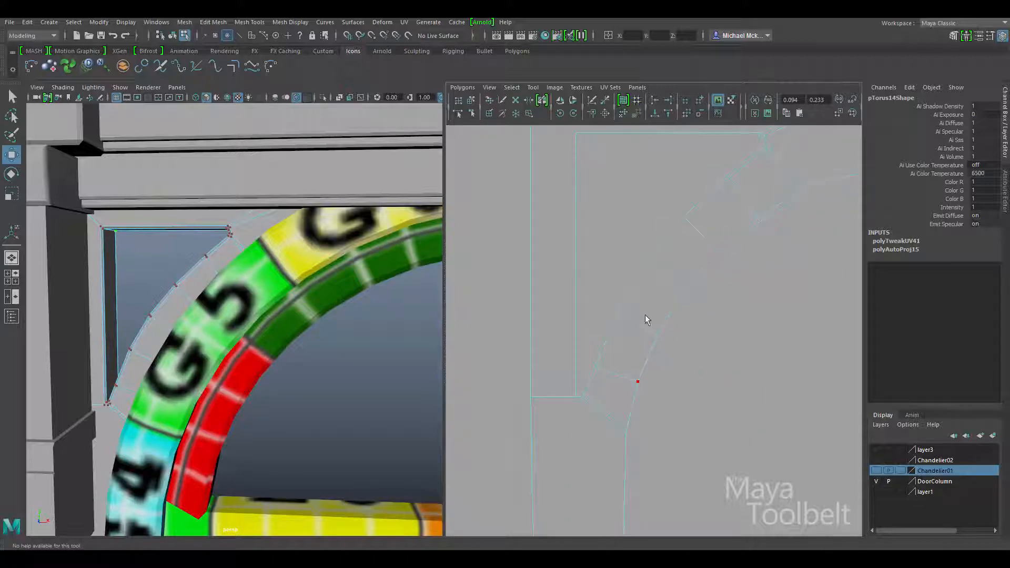
right_click_drag(669, 274, 615, 279, "alt")
middle_click_drag(516, 255, 721, 282, "alt")
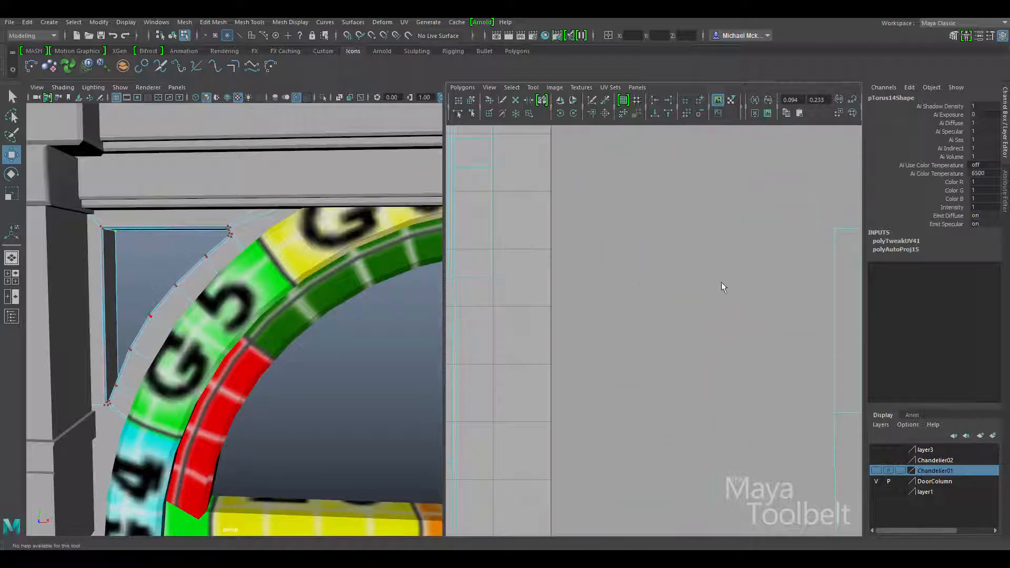
middle_click_drag(553, 286, 730, 291, "alt")
right_click_drag(730, 290, 689, 322, "alt")
middle_click_drag(697, 327, 720, 270, "alt")
middle_click_drag(656, 248, 662, 318, "alt")
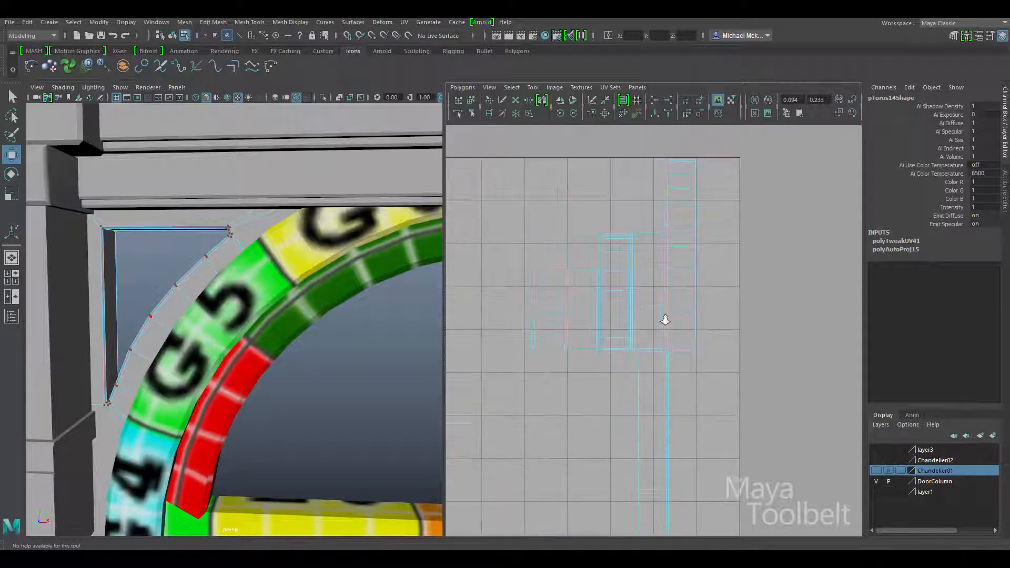
right_click_drag(662, 318, 676, 251, "alt")
left_click_drag(758, 166, 436, 463)
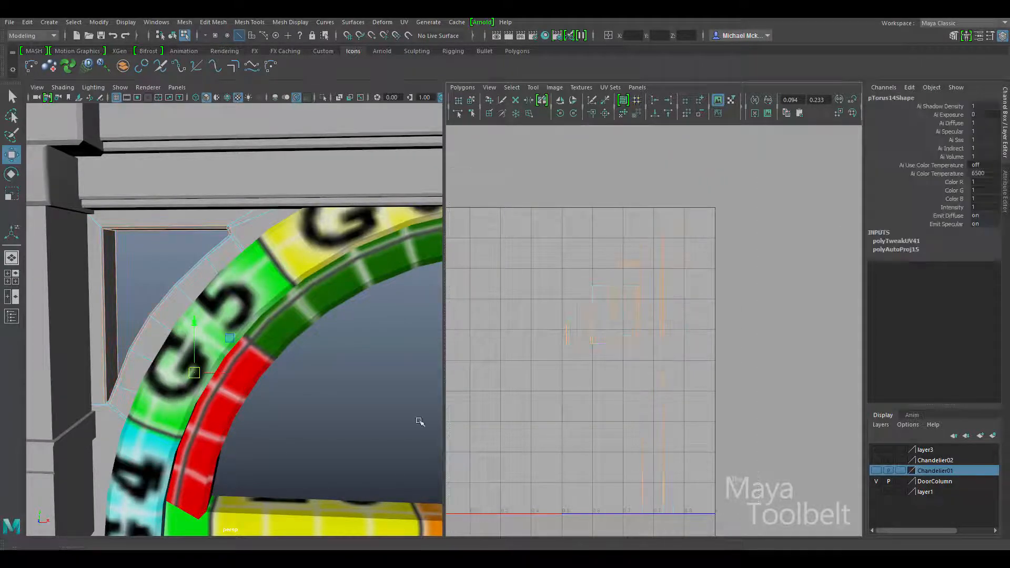
Deselect the short crosswise edges of the side strips and cut the UVs along the remaining selected edges
middle_click_drag(454, 364, 450, 306, "alt")
right_click_drag(683, 342, 725, 368, "alt")
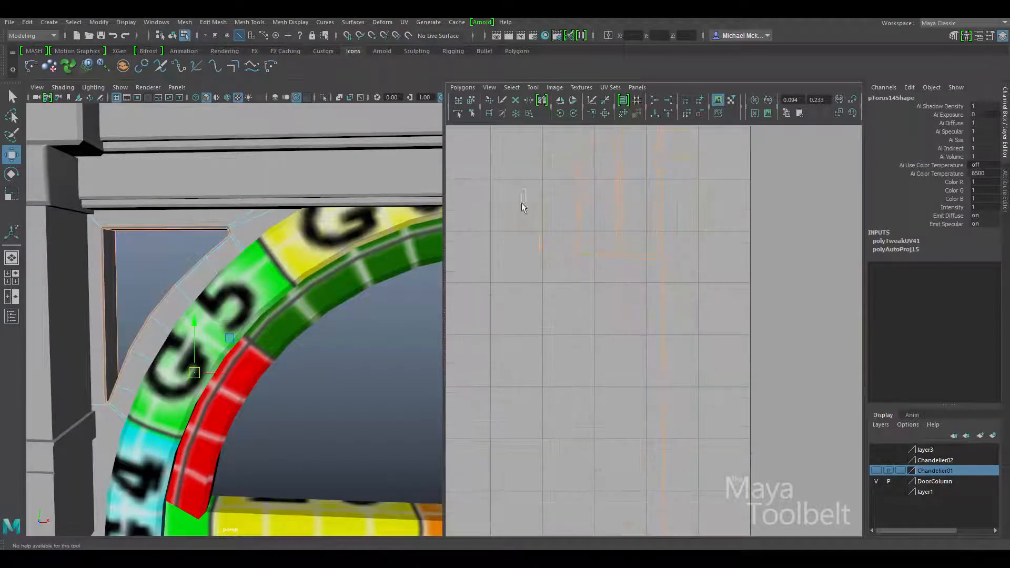
middle_click_drag(637, 211, 618, 258, "alt")
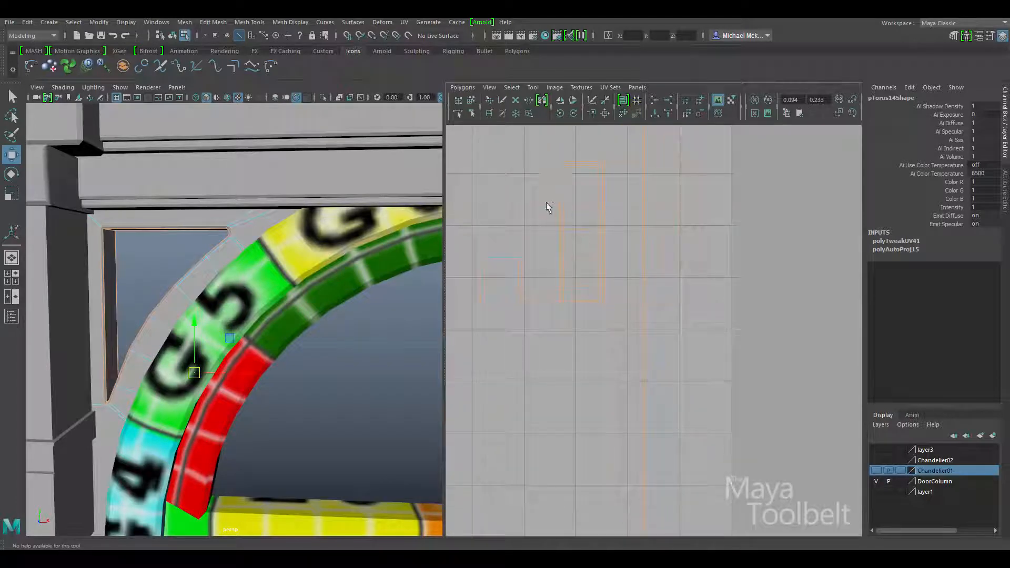
left_click_drag(535, 304, 535, 310, "ctrl")
left_click_drag(587, 143, 579, 189, "ctrl")
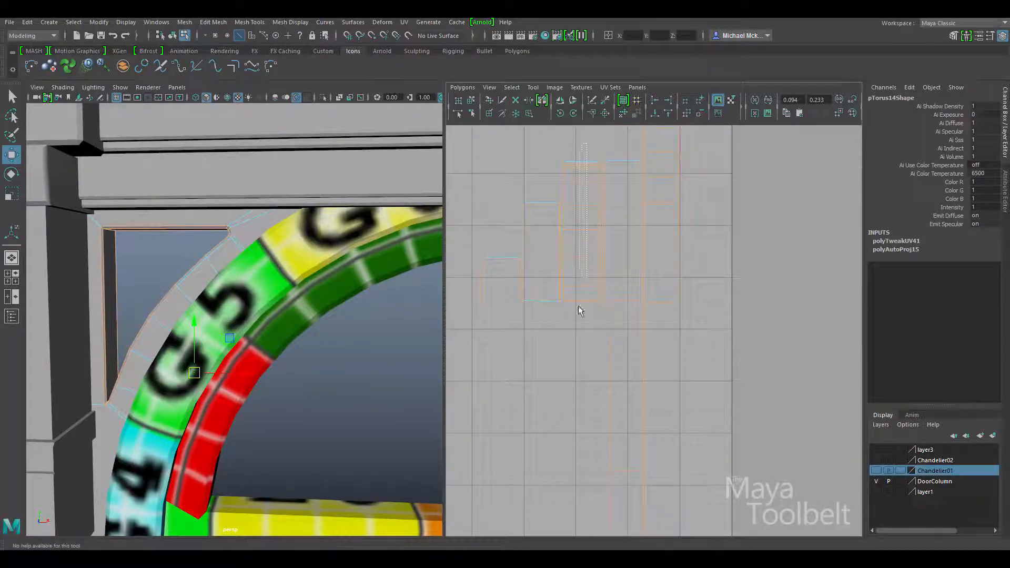
left_click_drag(578, 306, 579, 305, "ctrl")
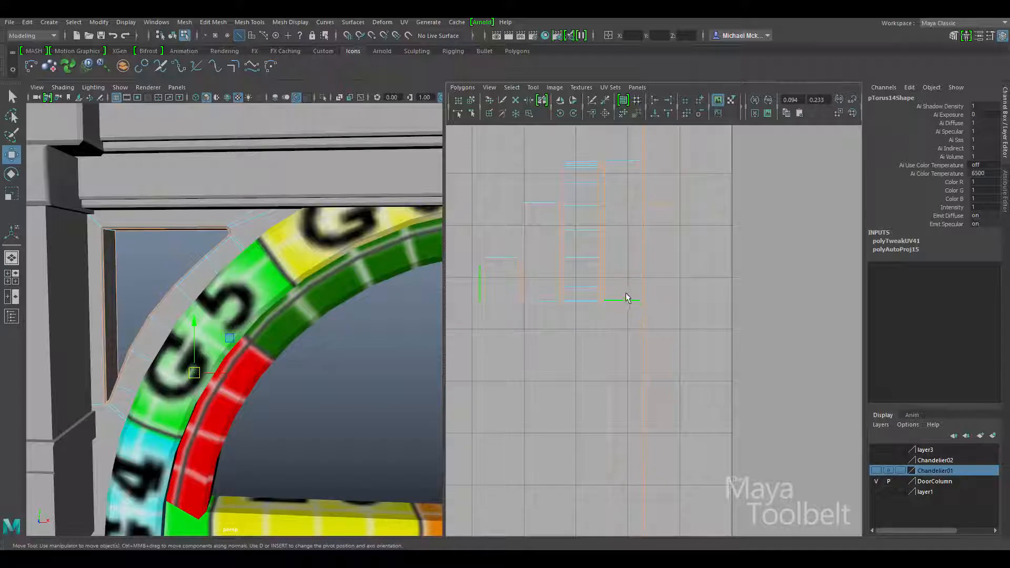
middle_click_drag(696, 370, 631, 230, "alt")
middle_click_drag(698, 298, 657, 499, "alt")
middle_click_drag(724, 254, 725, 389, "alt")
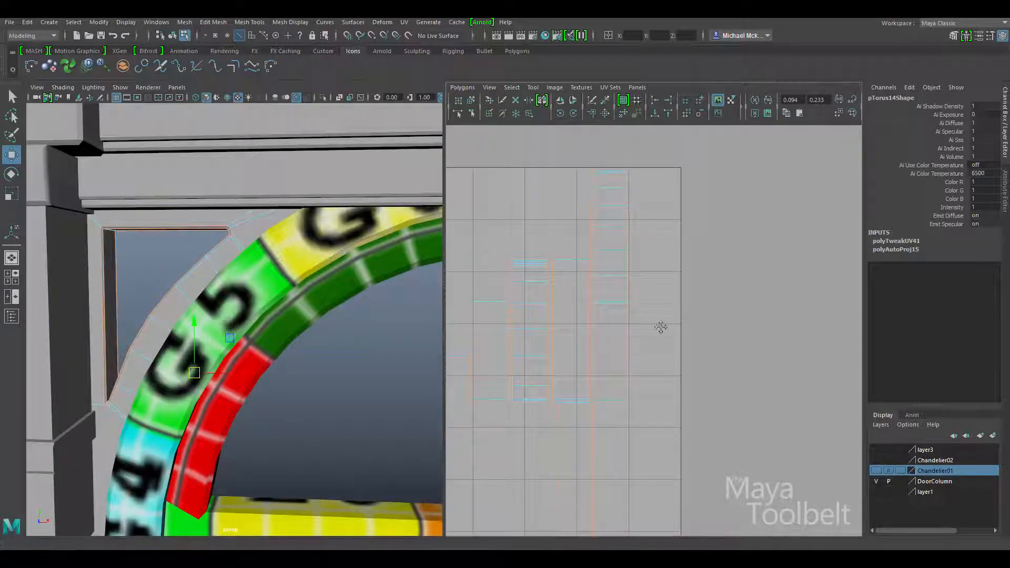
middle_click_drag(660, 327, 735, 267, "alt")
middle_click_drag(579, 225, 695, 227, "alt")
right_click_drag(695, 228, 775, 286, "alt")
middle_click_drag(601, 244, 609, 298, "alt")
right_click_drag(609, 298, 689, 315, "alt")
middle_click_drag(516, 322, 637, 327, "alt")
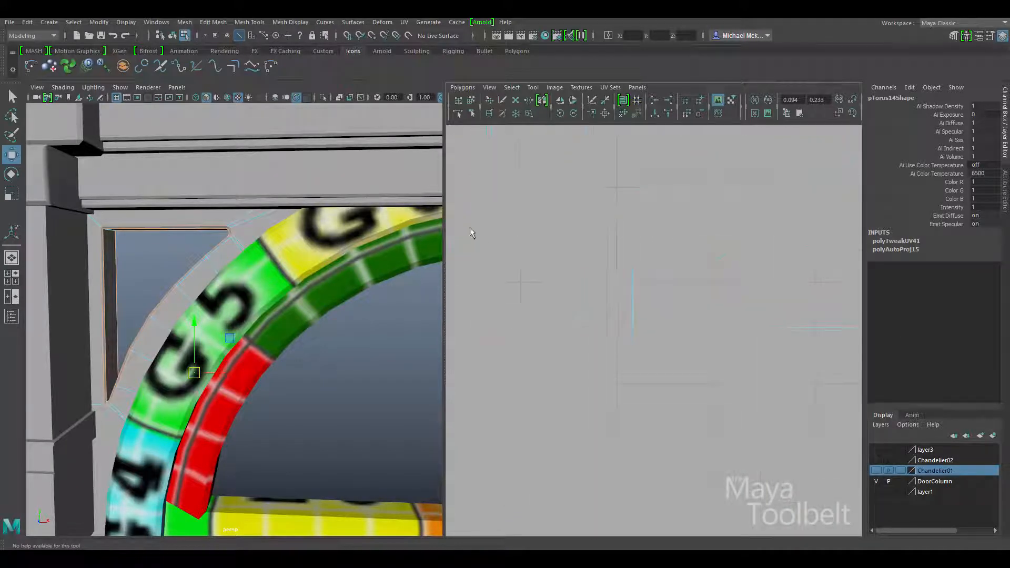
middle_click_drag(620, 158, 535, 220, "alt")
right_click_drag(535, 220, 519, 216, "alt")
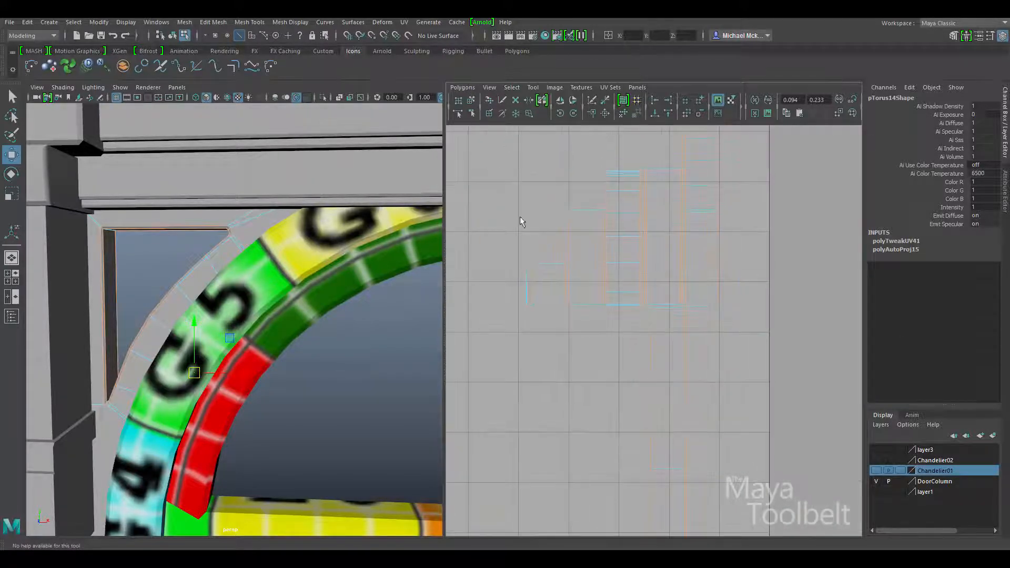
left_click(461, 89)
left_click(492, 410)
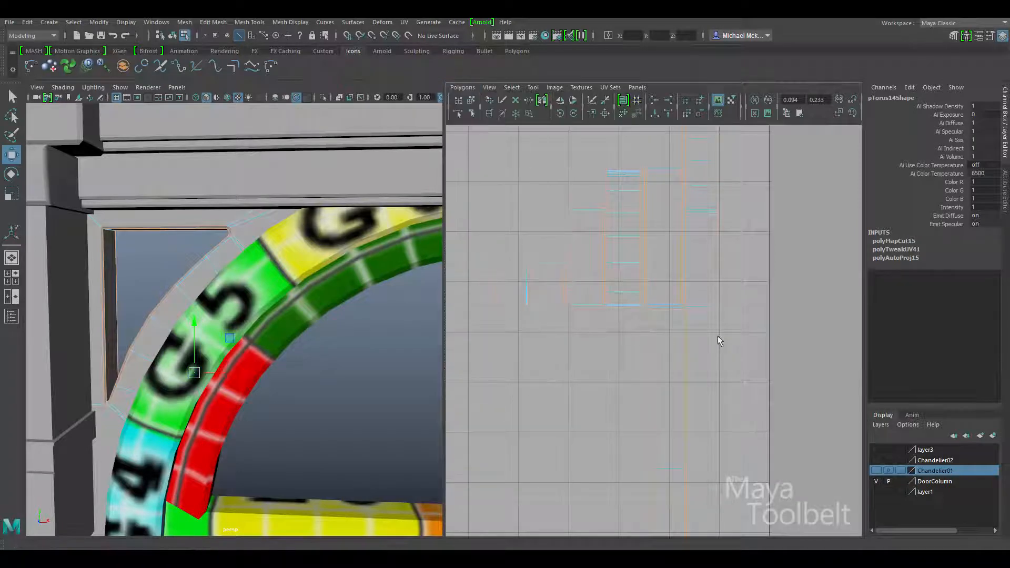
Move and sew the narrow border strip along the inner edge of the corner frame's front-face shell
middle_click_drag(718, 337, 504, 318, "alt")
mouse_move(652, 319)
middle_mouse_down("alt")
mouse_move(494, 325)
mouse_move(600, 304)
middle_mouse_up("alt")
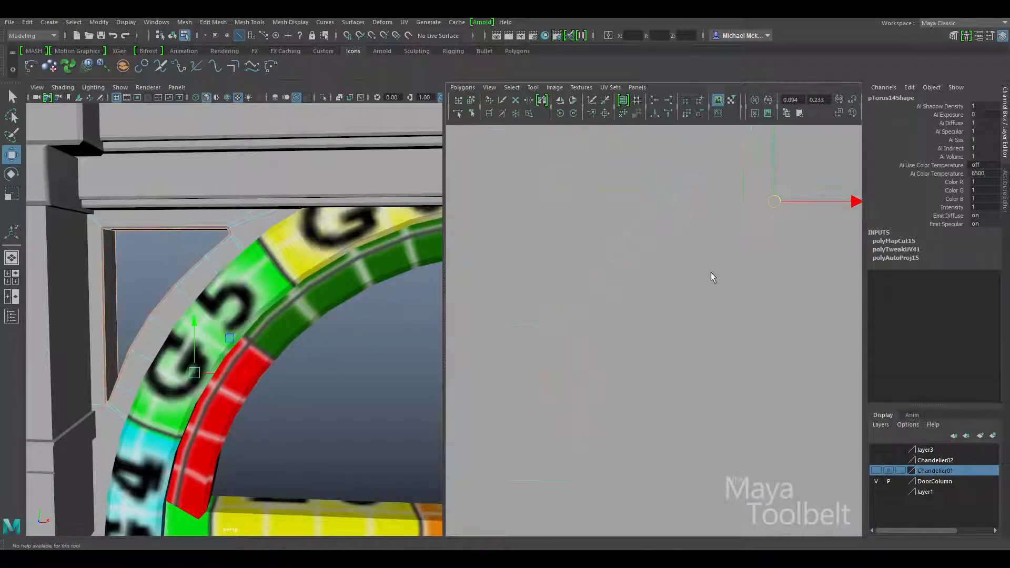
middle_click_drag(711, 273, 688, 296, "alt")
left_click(532, 175)
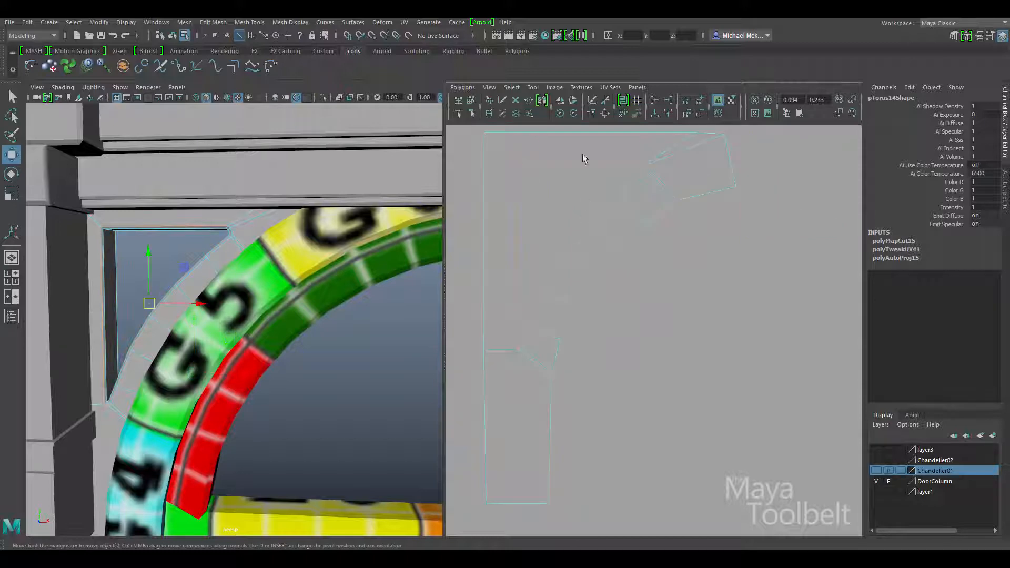
left_click(606, 114)
left_click(517, 289)
middle_click_drag(518, 296, 611, 273, "alt")
right_click_drag(611, 273, 698, 250, "alt")
middle_click_drag(699, 251, 662, 384, "alt")
Move and sew the separate edges along the inner and outer sides of the front-face shell's curved section
left_click(532, 446)
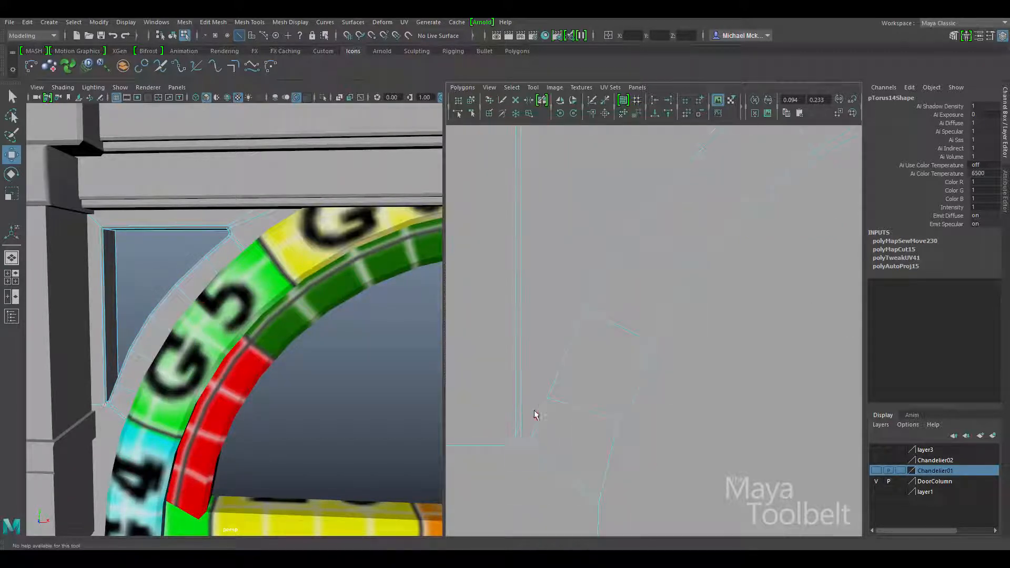
left_click_drag(571, 363, 577, 367)
key("g")
left_click_drag(595, 287, 609, 276)
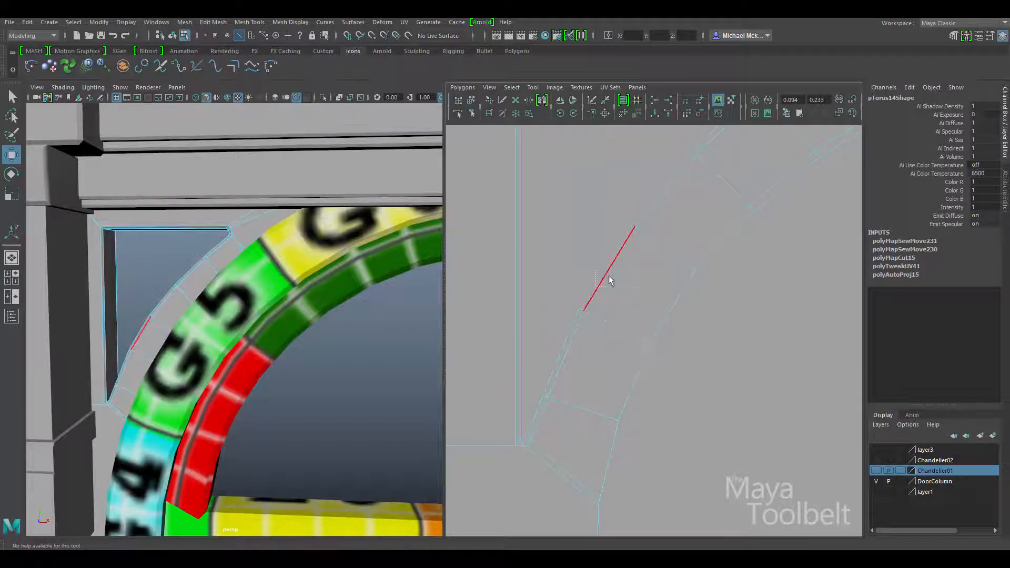
left_click_drag(664, 194, 667, 190)
key("g")
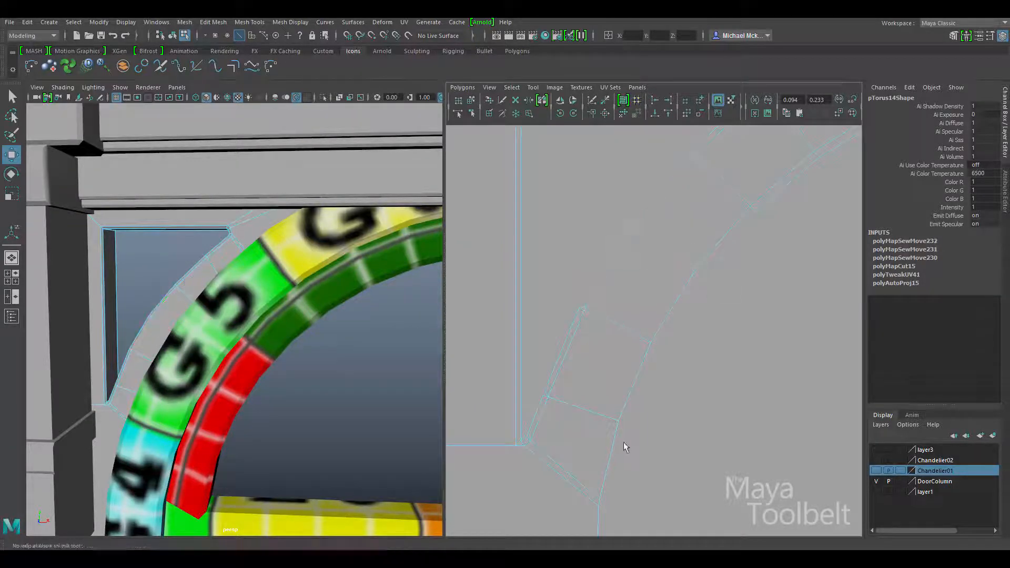
key("g")
left_click_drag(624, 443, 602, 514)
key("g")
key("g")
middle_click_drag(711, 445, 641, 479, "alt")
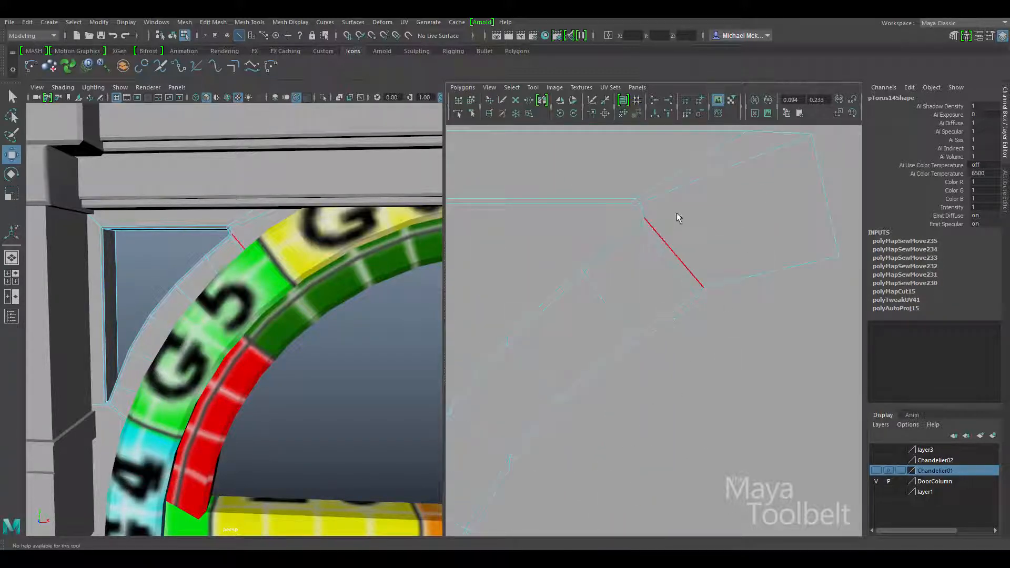
Move and sew the seam edges where the curved section meets the frame's upper end
left_click(643, 222)
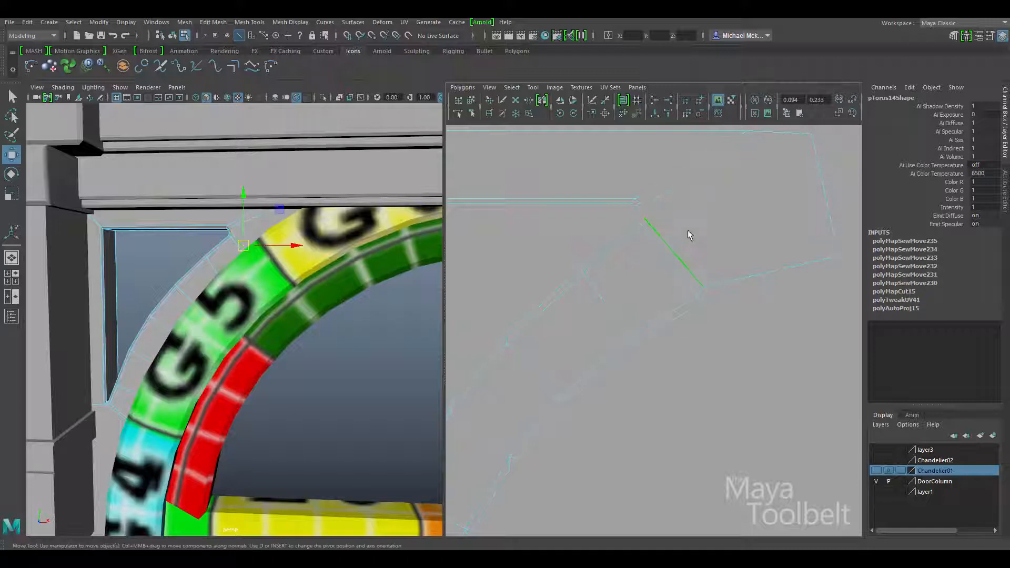
key("g")
left_click_drag(692, 273, 721, 303)
key("g")
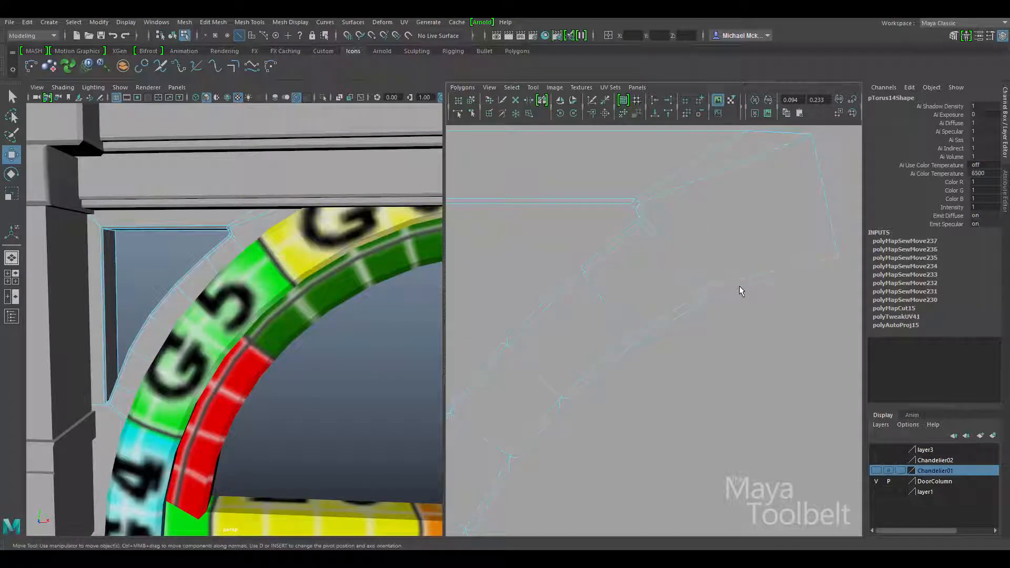
Select the edges of the whole front-face shell and move and sew its remaining seams together
middle_click_drag(677, 277, 839, 273, "alt")
middle_click_drag(571, 281, 620, 159, "alt")
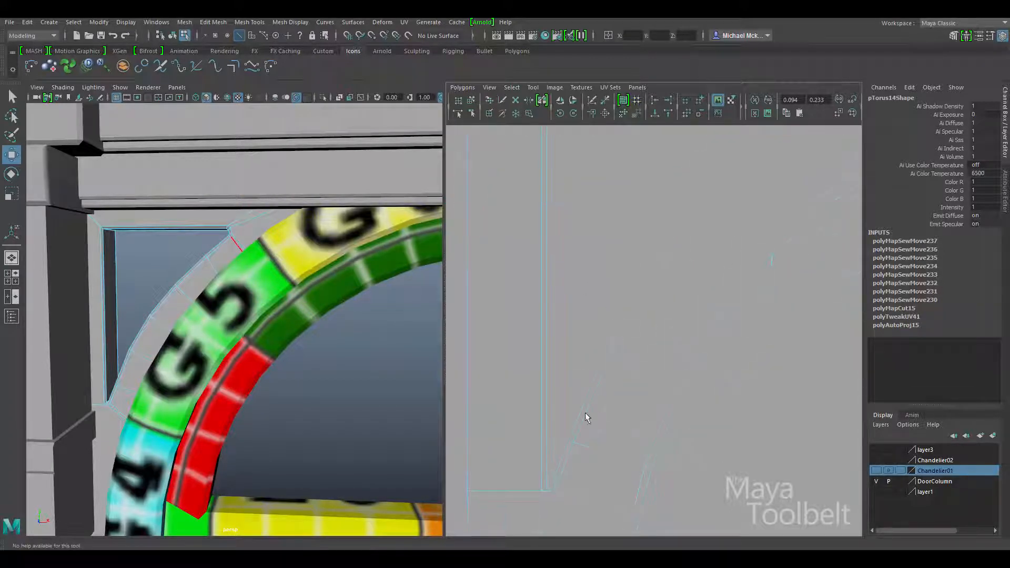
middle_click_drag(608, 306, 636, 257, "alt")
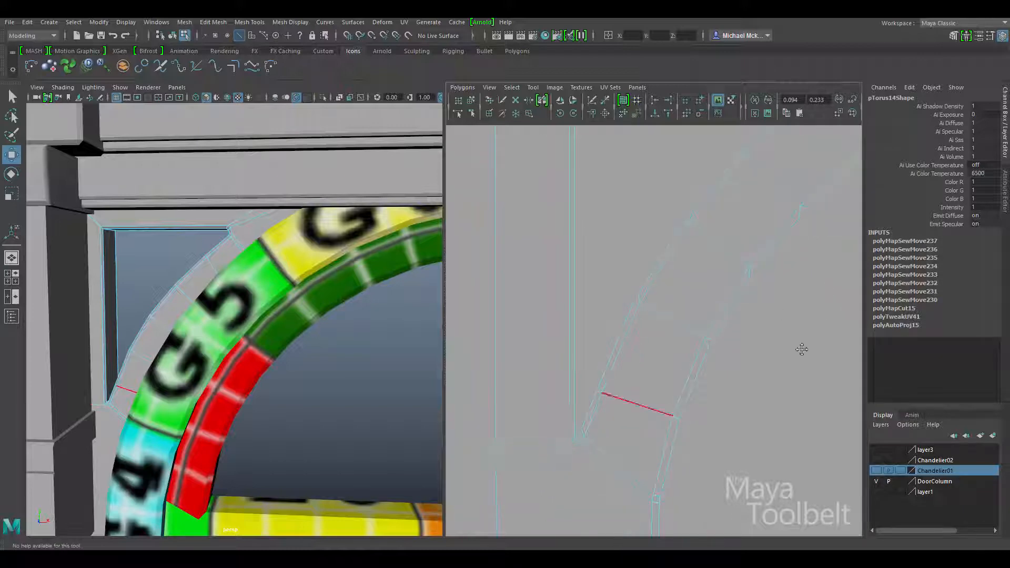
right_click_drag(801, 349, 501, 319, "alt")
left_click_drag(571, 207, 677, 367)
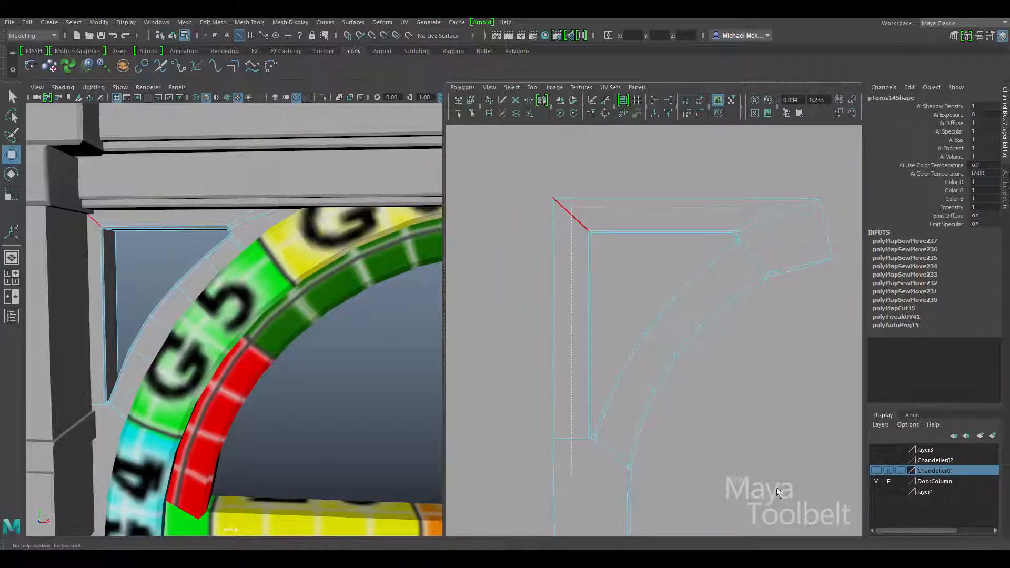
left_click_drag(778, 492, 768, 442)
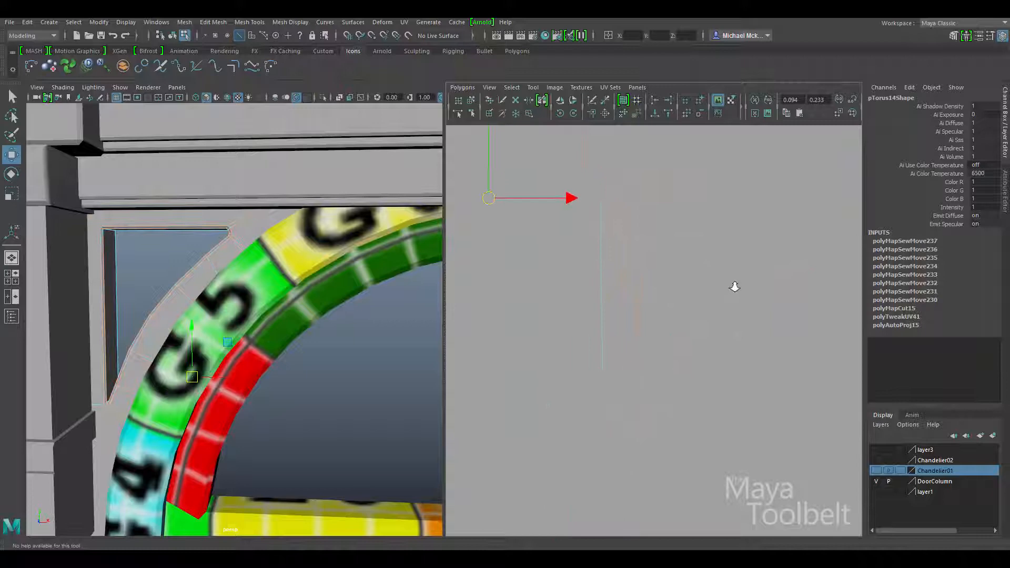
right_click_drag(734, 287, 605, 294, "alt")
middle_click_drag(673, 365, 727, 391, "alt")
right_click_drag(727, 391, 887, 371, "alt")
middle_click_drag(516, 302, 733, 411, "alt")
right_click_drag(733, 411, 868, 423, "alt")
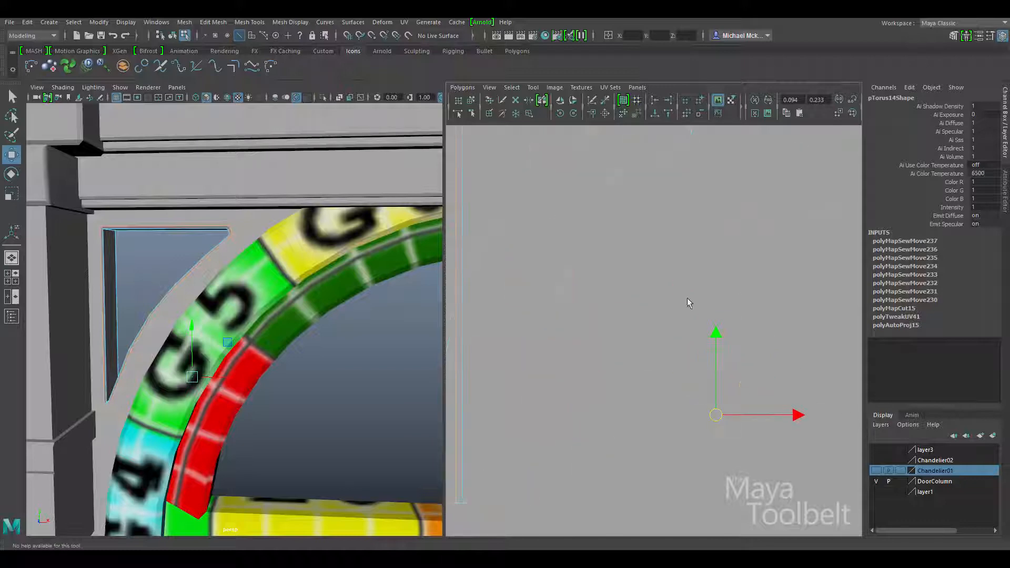
key("g")
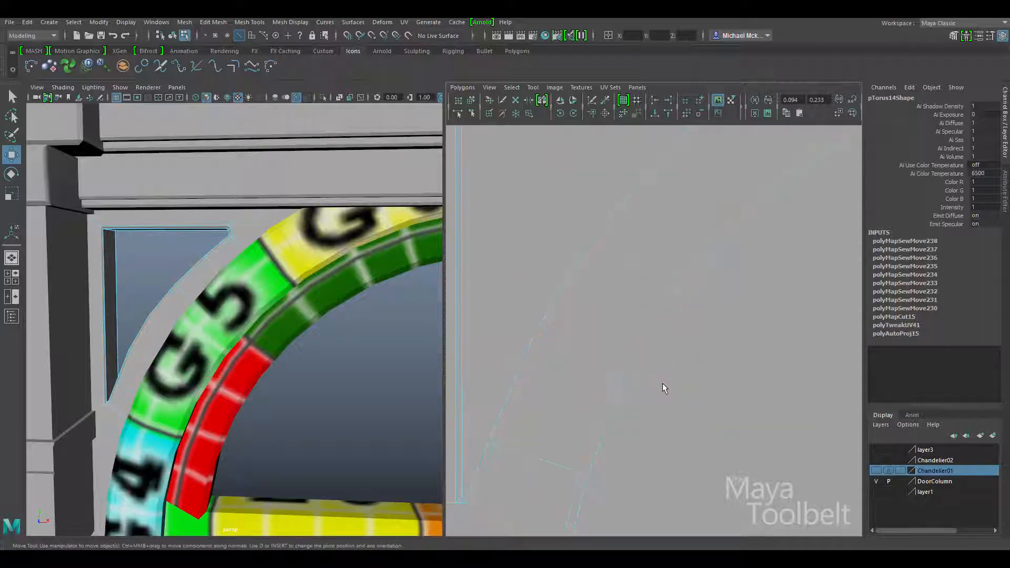
middle_click_drag(708, 310, 767, 393, "alt")
right_click_drag(601, 362, 625, 352, "alt")
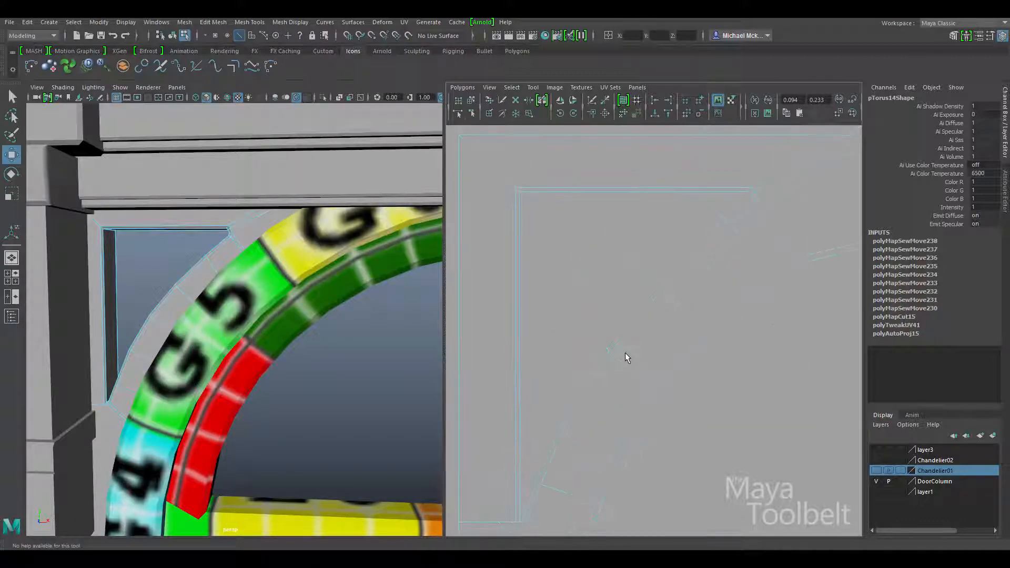
middle_click_drag(633, 383, 715, 201, "alt")
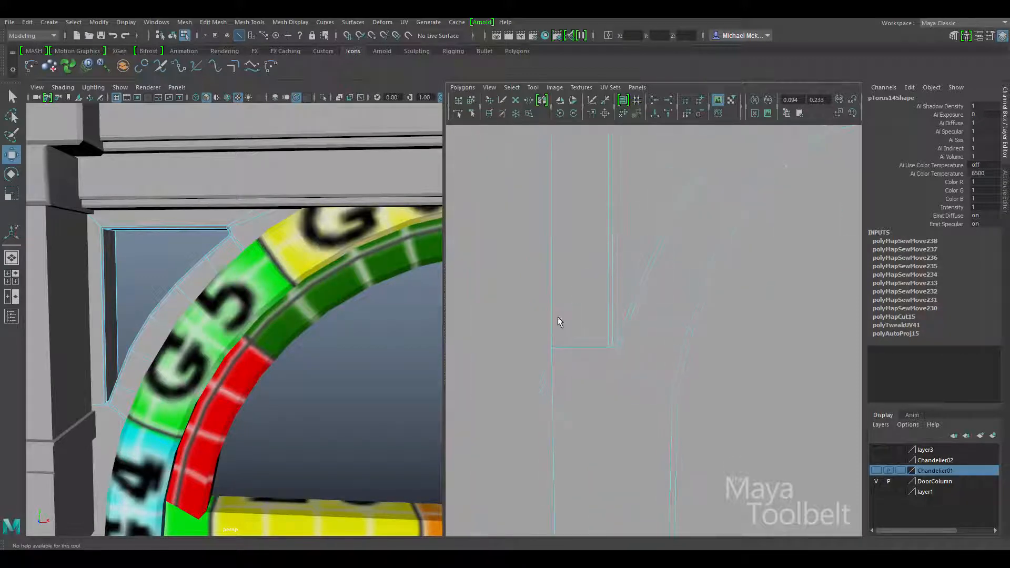
Switch back to object selection and hide everything except the corner frame
middle_click_drag(758, 320, 736, 393, "alt")
right_click_drag(736, 393, 510, 325, "alt")
middle_click_drag(521, 318, 713, 303, "alt")
middle_click_drag(553, 298, 708, 324, "alt")
left_click_drag(347, 313, 321, 288, "alt")
left_click(172, 36)
left_click_drag(234, 195, 181, 194, "alt")
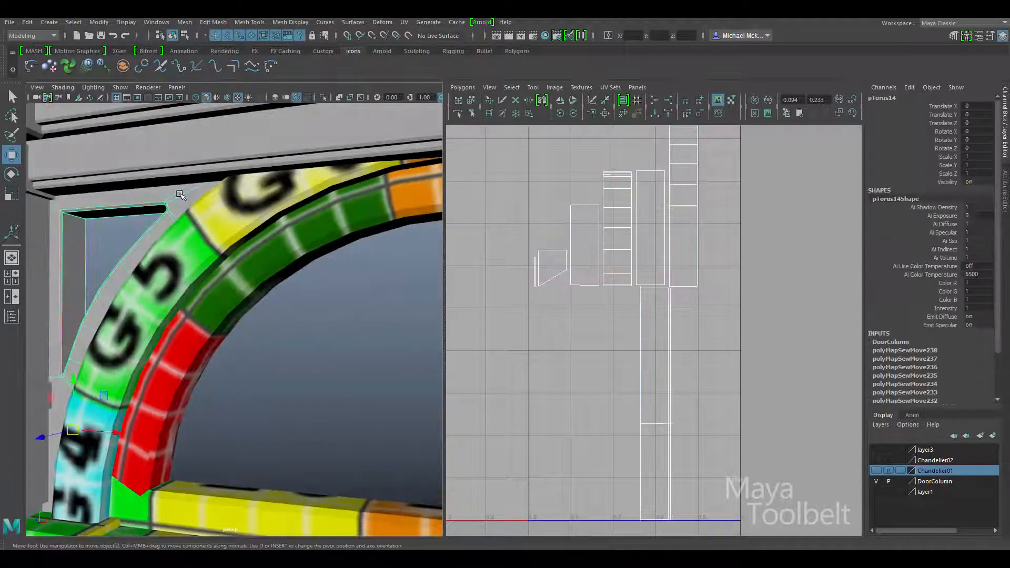
key("alt+h")
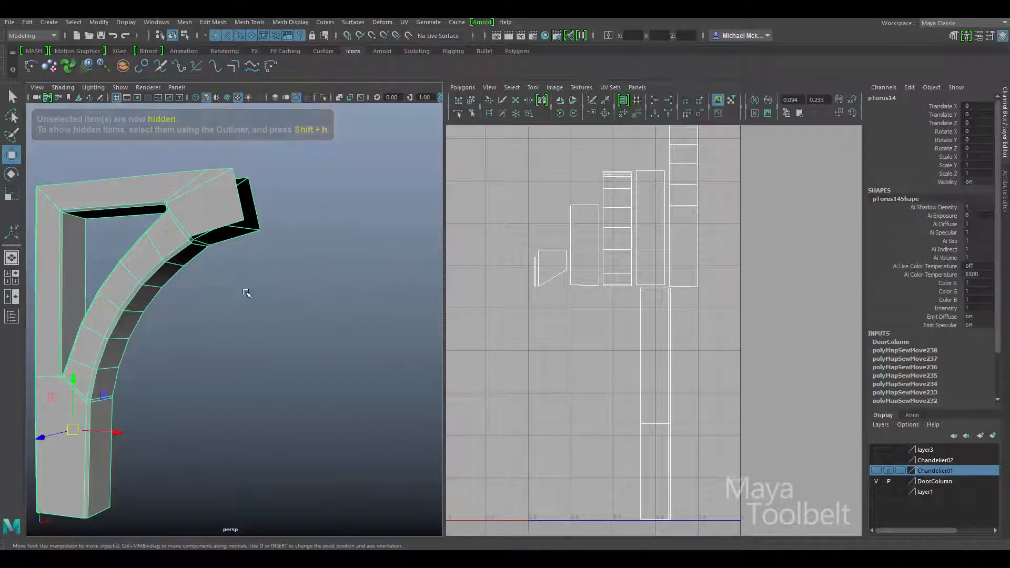
left_click_drag(293, 263, 239, 317, "alt")
Select the whole UV shell of the frame's outer side strip and move it out of the UV grid, past the front- and back-face shells
right_click_drag(235, 253, 232, 276)
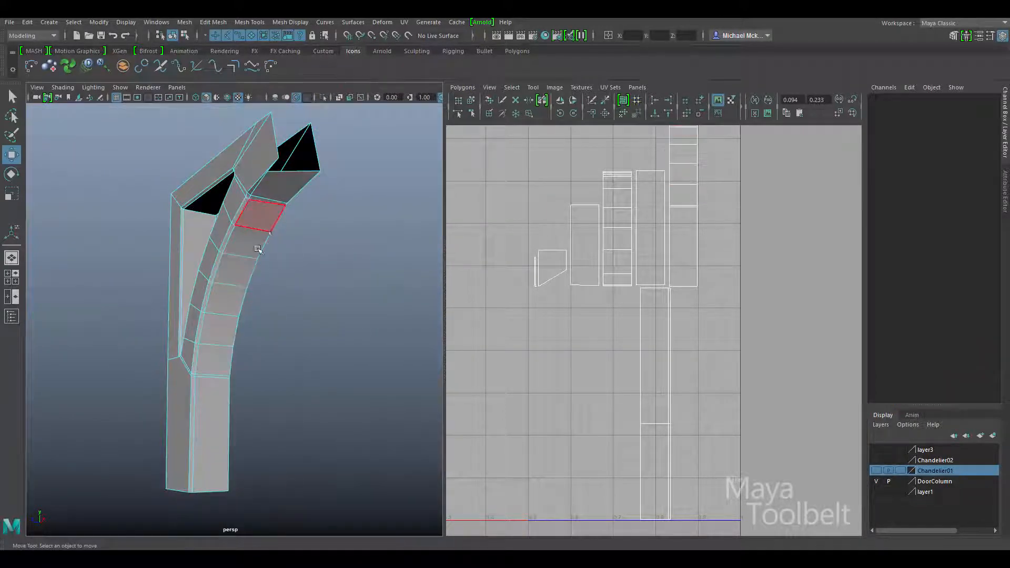
left_click_drag(184, 412, 295, 336, "alt")
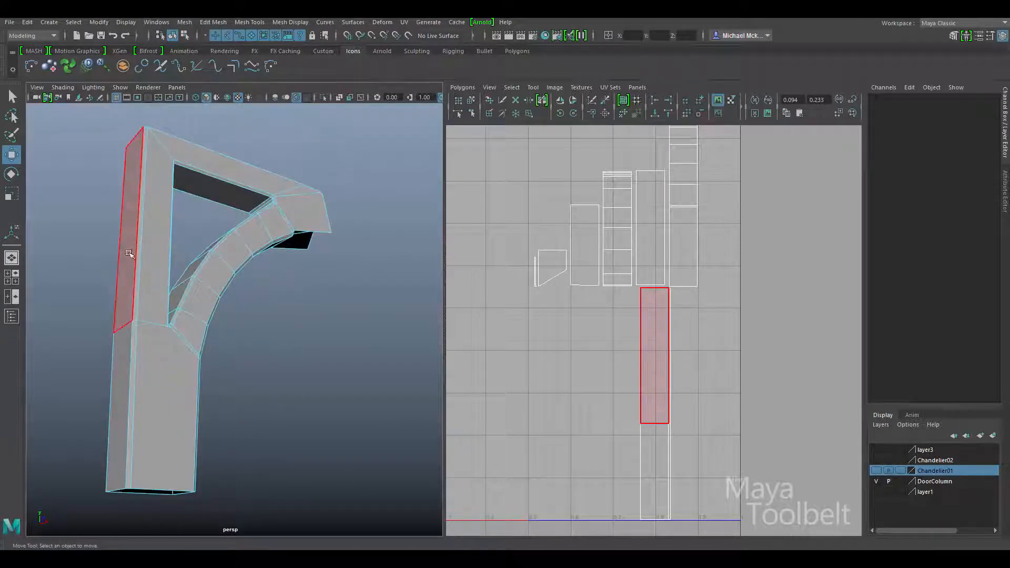
left_click_drag(243, 355, 201, 316, "alt")
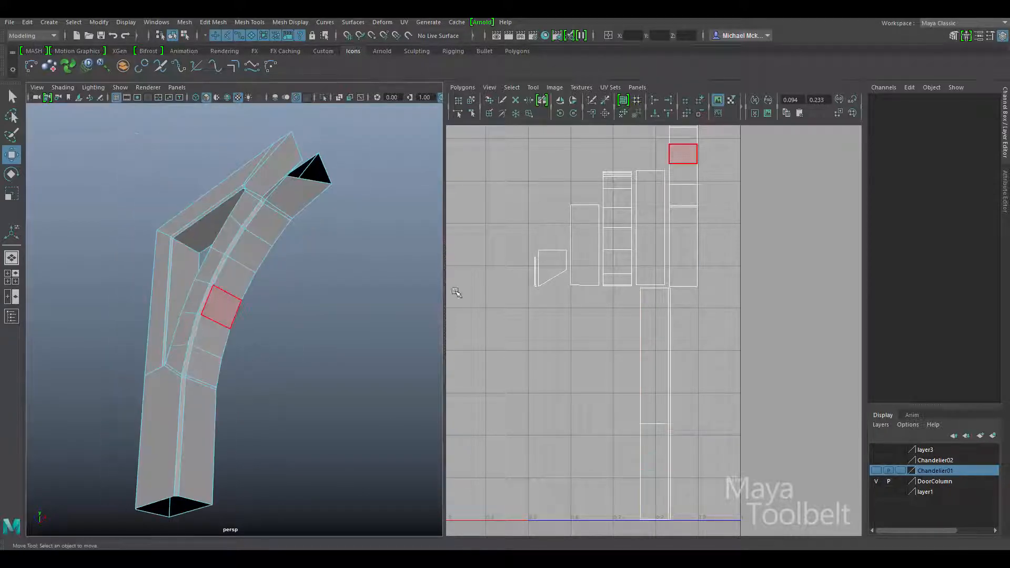
right_click_drag(666, 263, 668, 288)
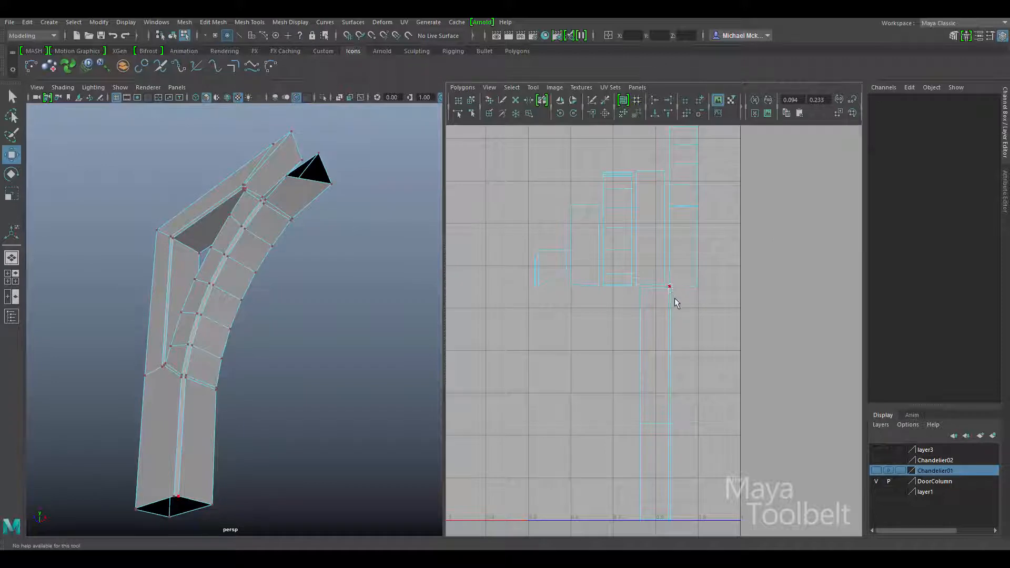
left_click(670, 288)
left_click(512, 88)
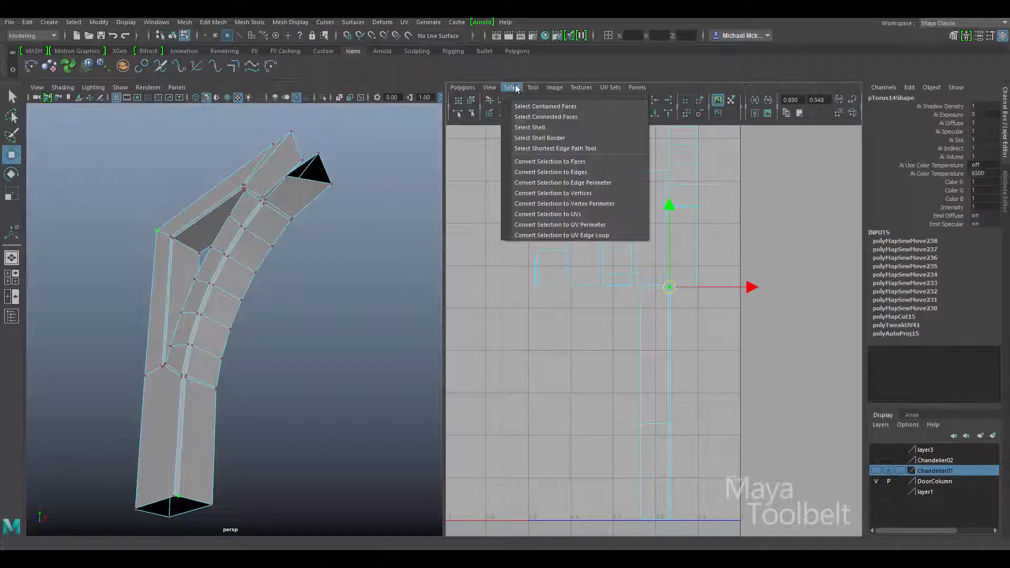
left_click(523, 127)
scroll(529, 278, "down", 5)
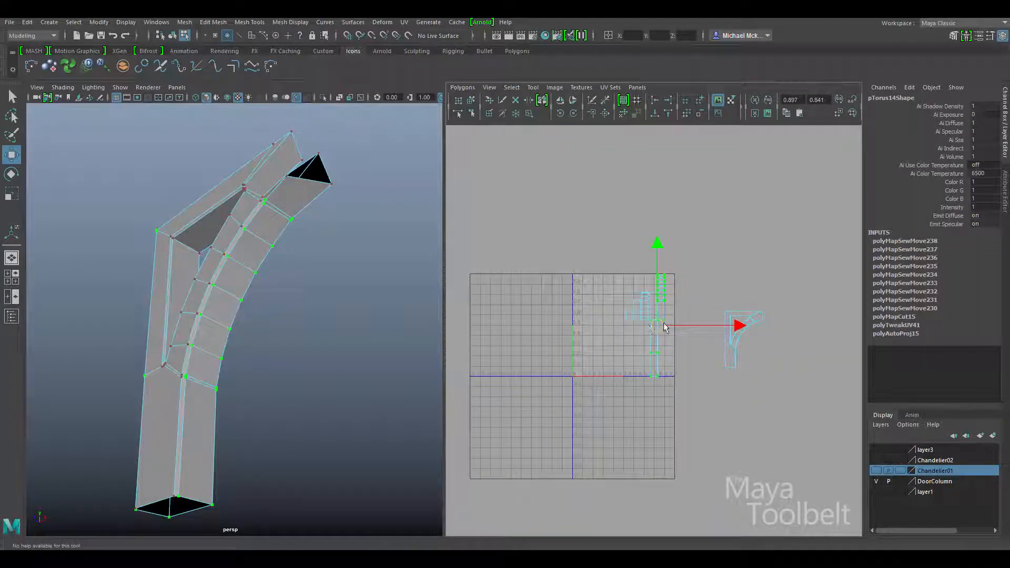
left_click_drag(665, 327, 912, 352)
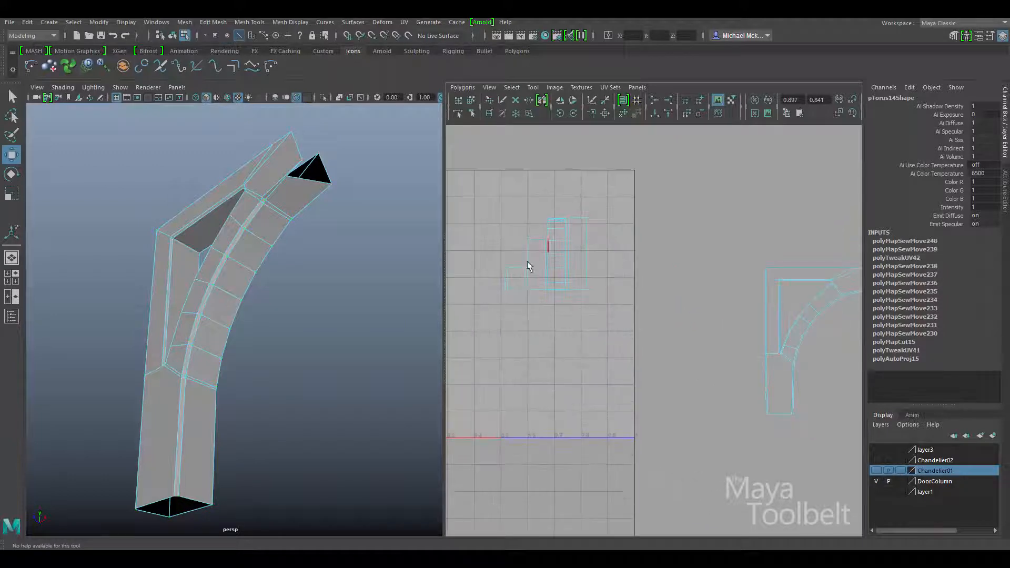
Move and sew the separate shells of the triangular opening's inner walls into one continuous strip
middle_click_drag(575, 278, 642, 290, "alt")
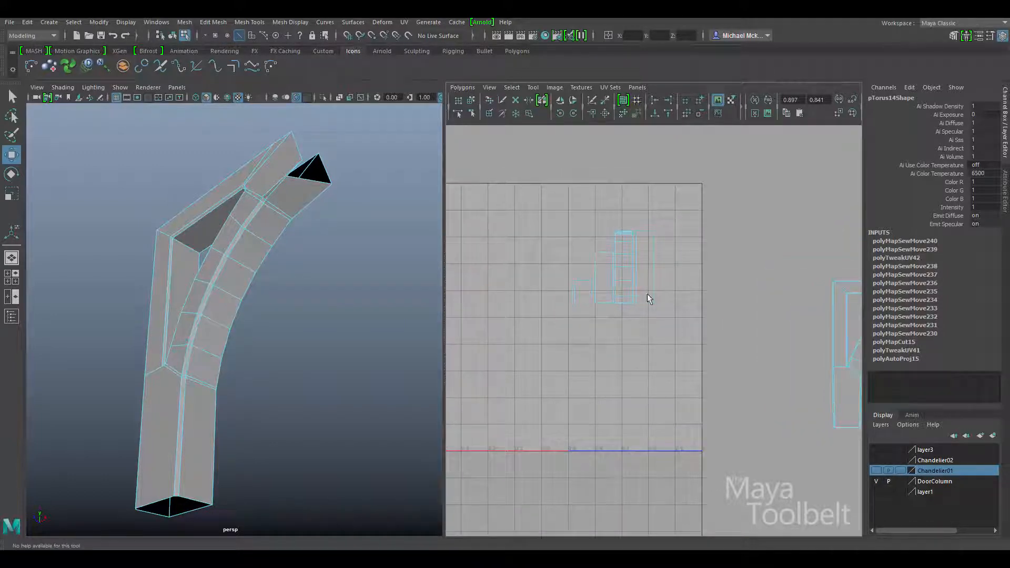
double_click(638, 295)
middle_click_drag(793, 323, 616, 294, "alt")
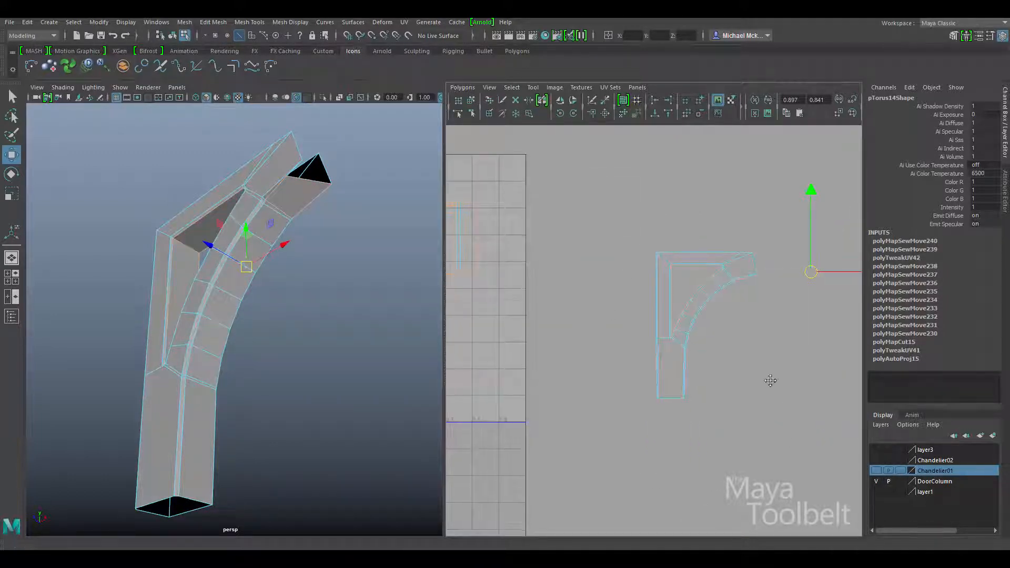
right_click_drag(768, 378, 396, 314, "alt")
middle_click_drag(744, 312, 705, 329, "alt")
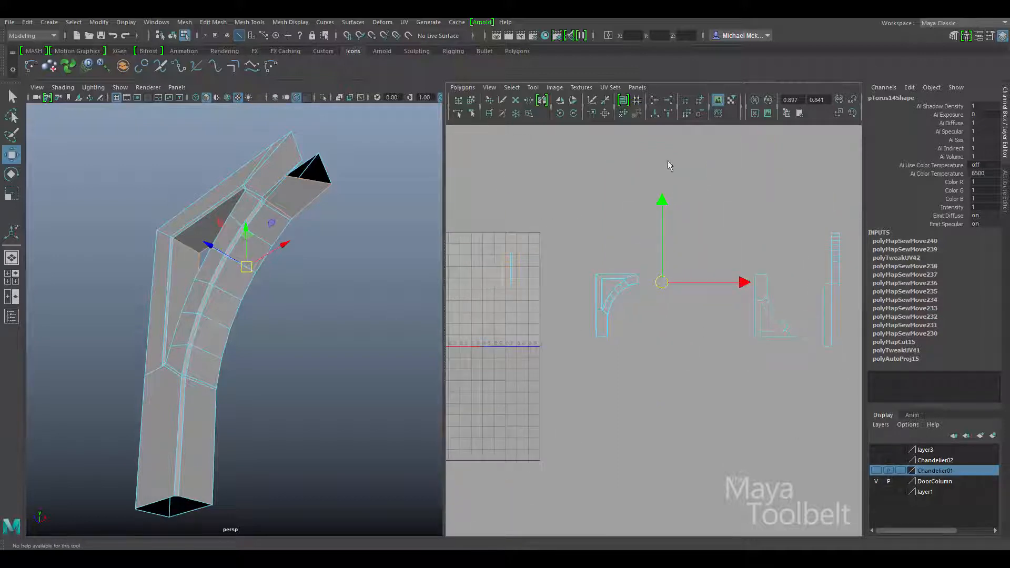
key("ctrl+z")
middle_click_drag(596, 347, 699, 384, "alt")
scroll(700, 384, "up", 5)
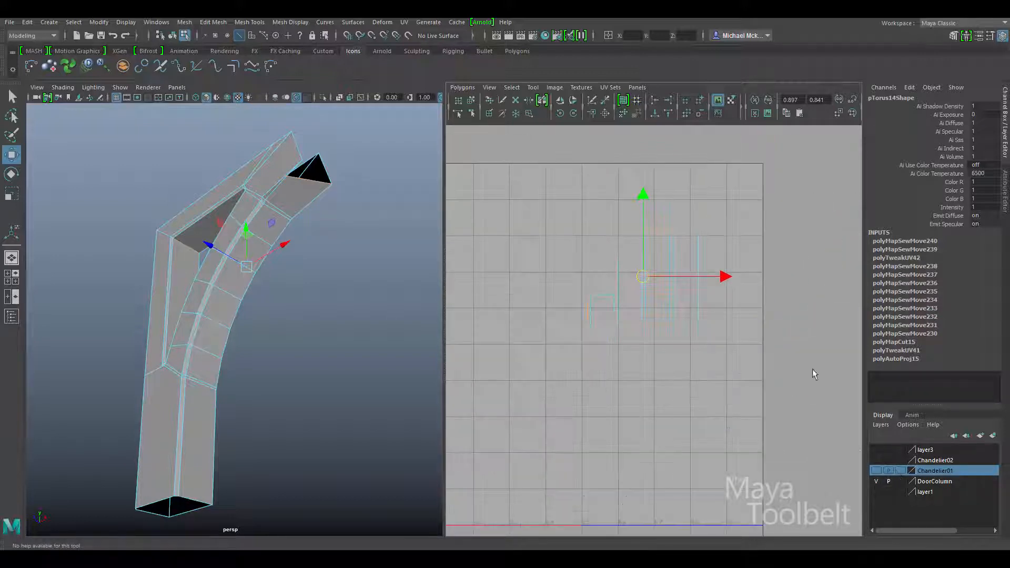
left_click_drag(138, 367, 177, 225, "alt")
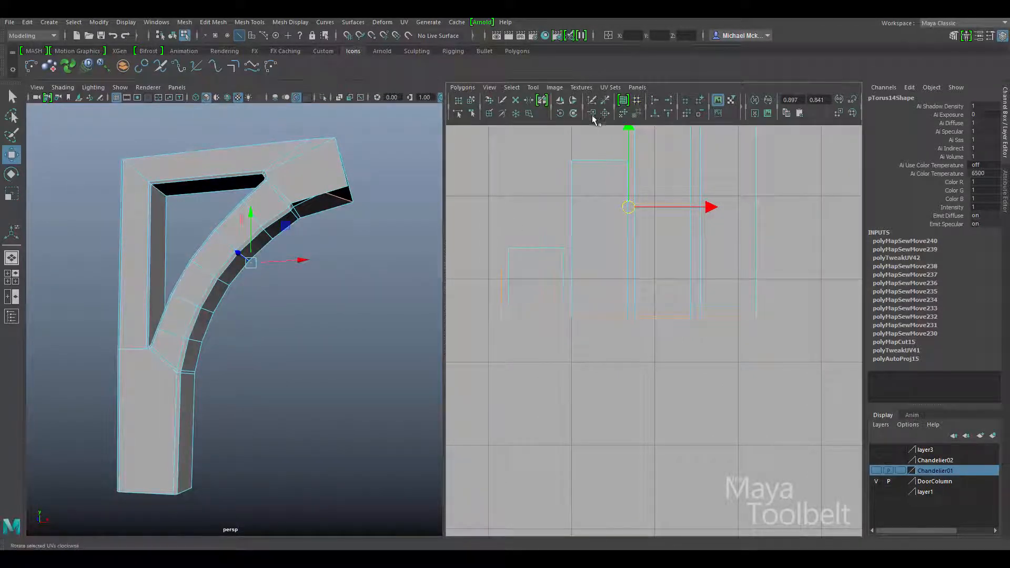
left_click(604, 117)
middle_click_drag(711, 272, 688, 393, "alt")
left_click(560, 350)
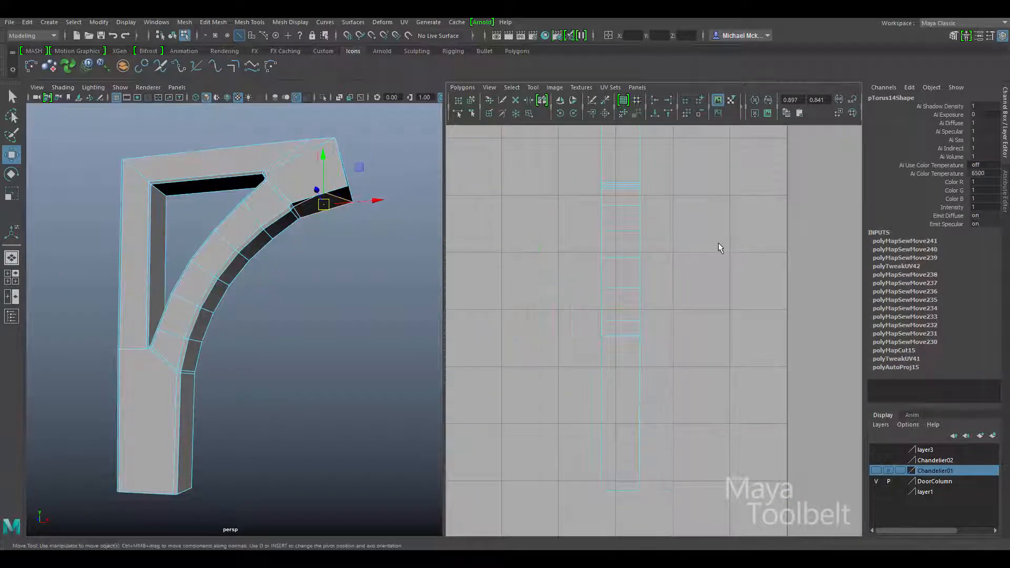
Move and sew the lower edge of the frame's upper end on the back-face shell
middle_click_drag(716, 246, 726, 383, "alt")
right_click_drag(725, 383, 590, 282, "alt")
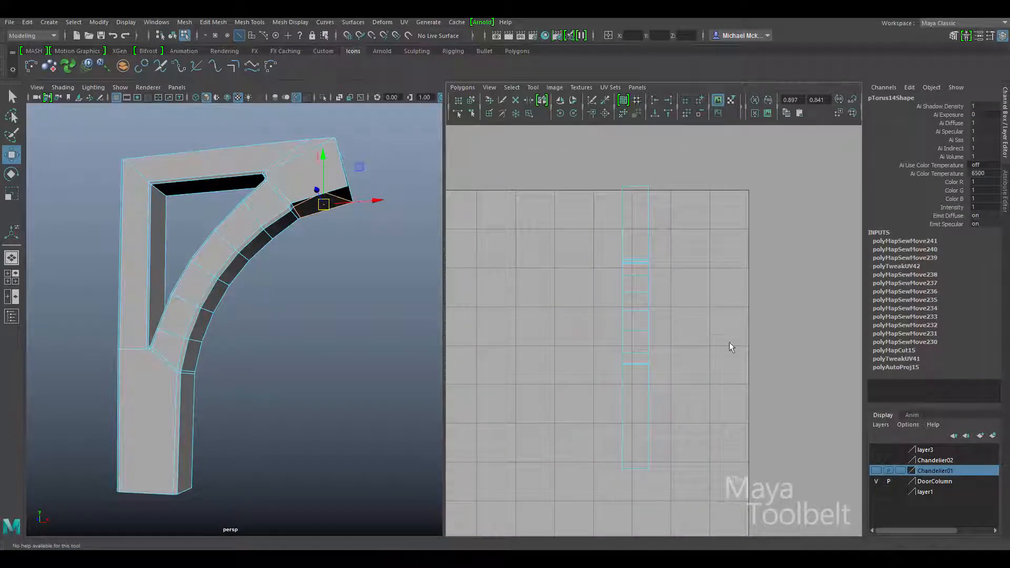
right_click_drag(731, 347, 545, 300, "alt")
middle_click_drag(669, 345, 489, 295, "alt")
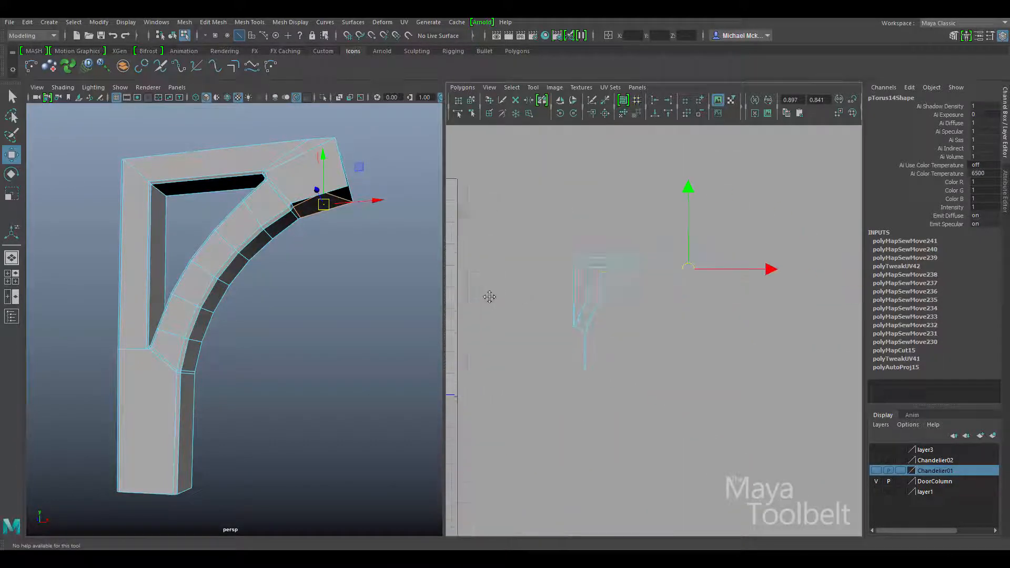
right_click_drag(489, 294, 510, 316, "alt")
left_click(710, 318)
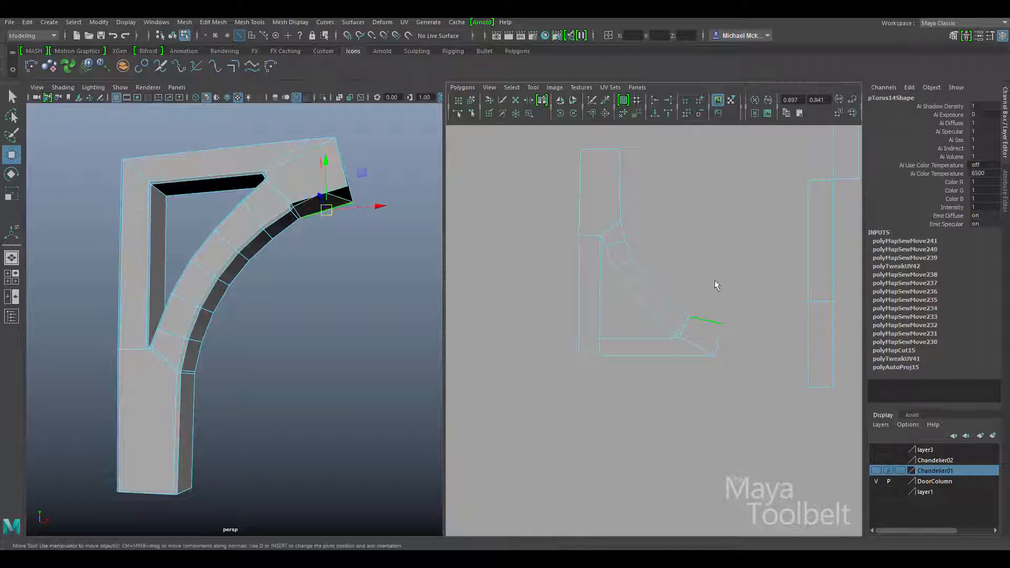
left_click(606, 116)
Select the tiny sliver face beside the inner-wall strip and frame it in the perspective view to locate it on the mesh
right_click_drag(561, 300, 446, 286, "alt")
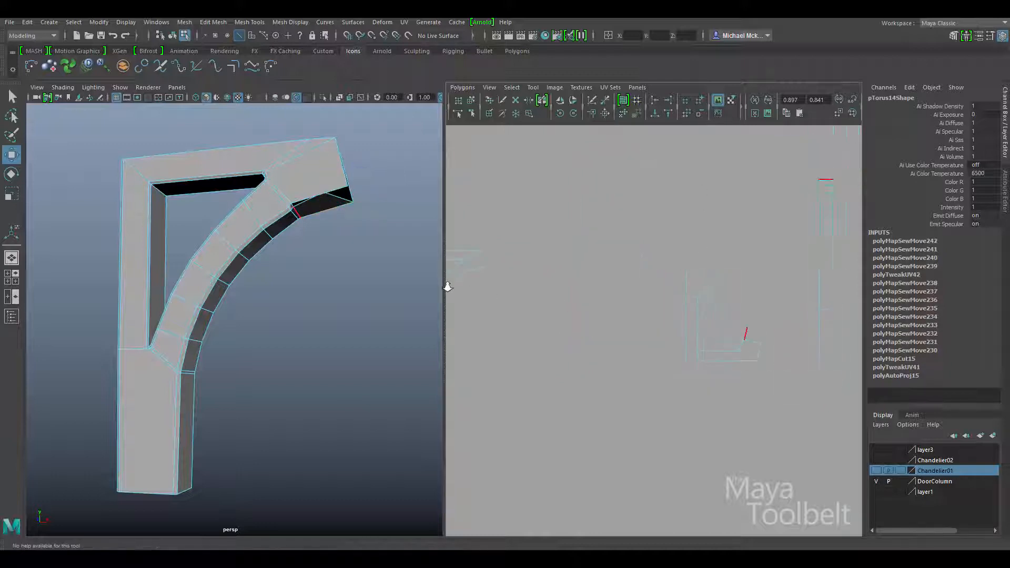
middle_click_drag(447, 286, 626, 315, "alt")
right_click_drag(625, 316, 670, 333, "alt")
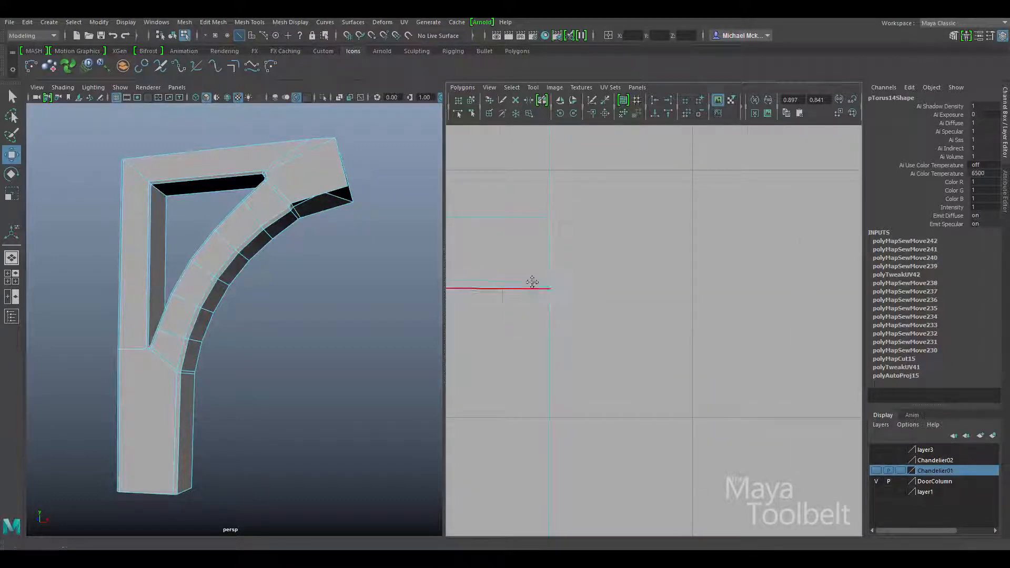
right_click_drag(532, 282, 721, 338, "alt")
right_click_drag(590, 311, 590, 322)
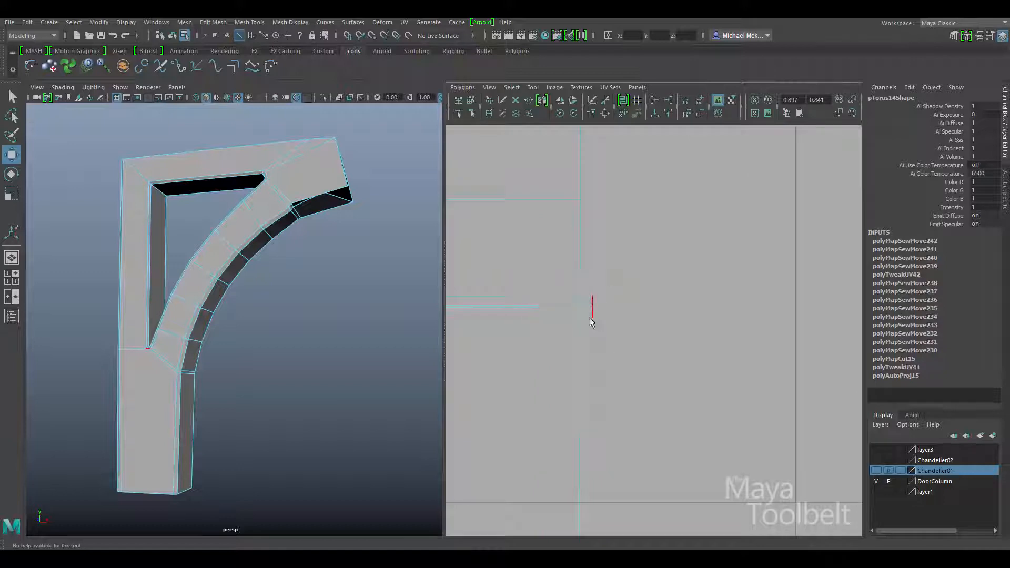
left_click(591, 319)
key("f")
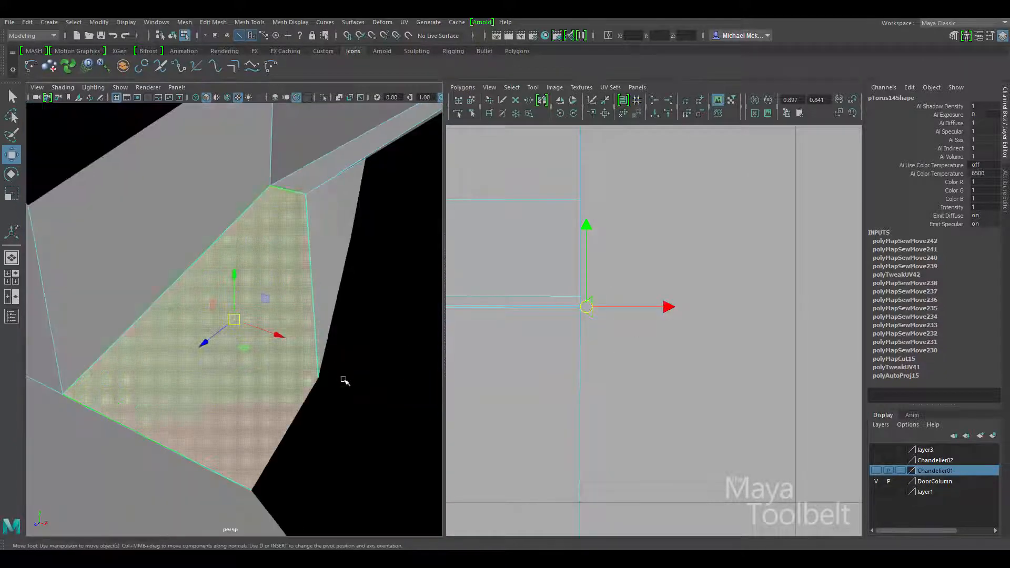
left_click_drag(345, 380, 283, 368, "alt")
Cut the UV edges that attach the sliver corner face to the opening's inner-wall strip
right_click_drag(579, 331, 579, 306)
key("q")
left_click(602, 316)
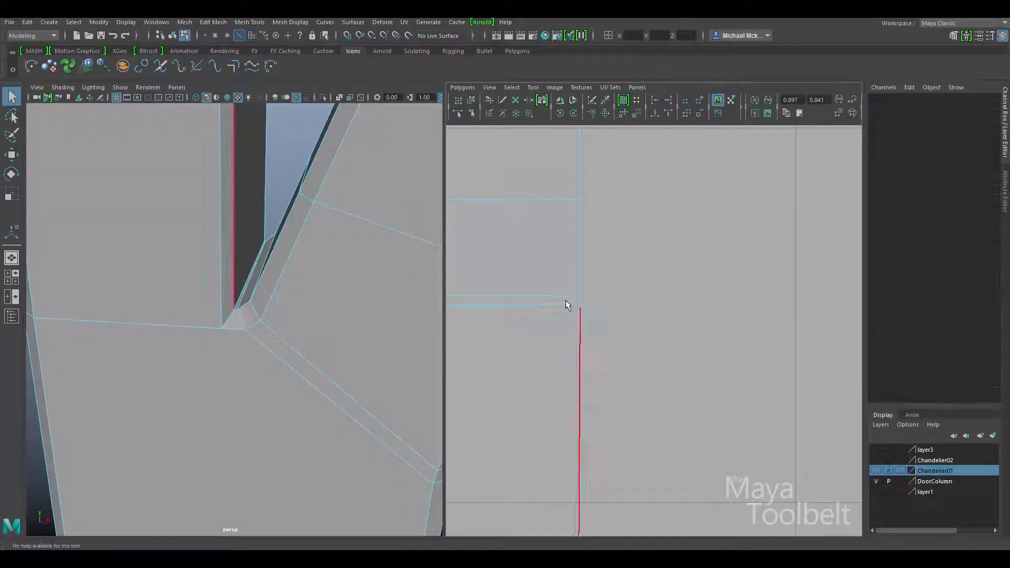
left_click(571, 304)
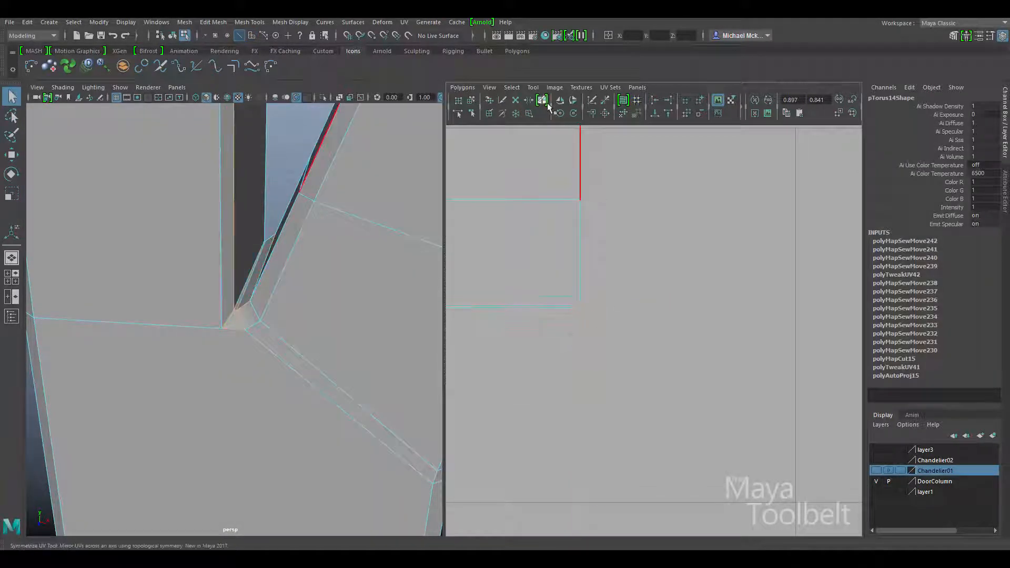
left_click(463, 87)
left_click(486, 413)
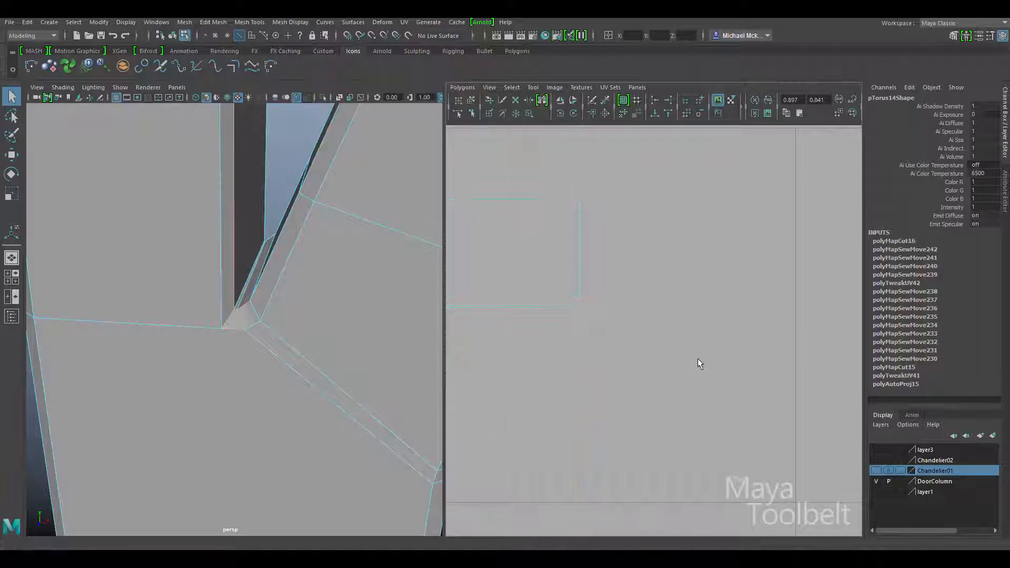
Move and sew the sliver corner face onto the front-face shell at the opening's lower corner
right_click_drag(698, 363, 368, 314, "alt")
middle_click_drag(787, 352, 515, 334, "alt")
right_click_drag(730, 327, 872, 461, "alt")
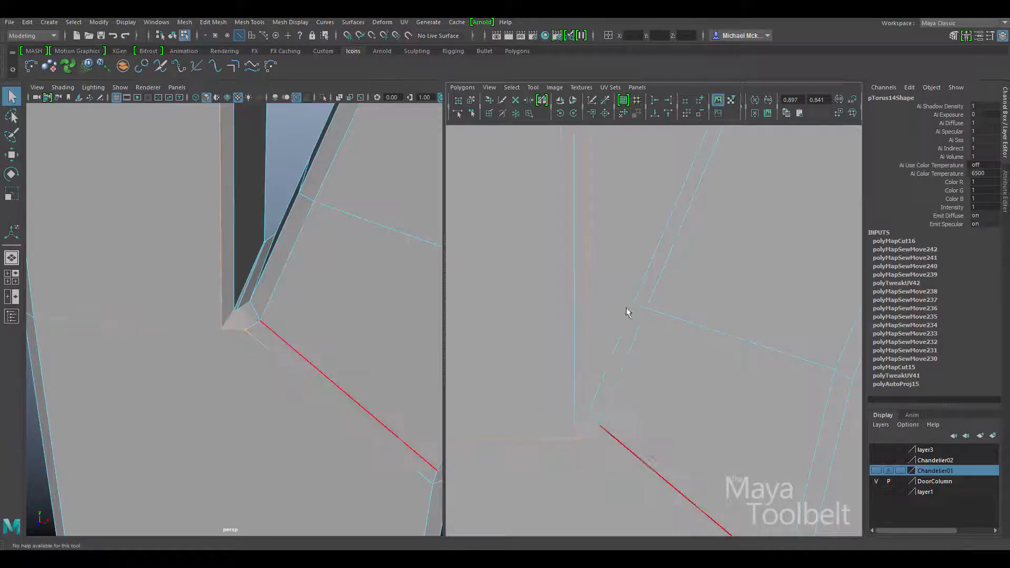
left_click(575, 134)
left_click(605, 113)
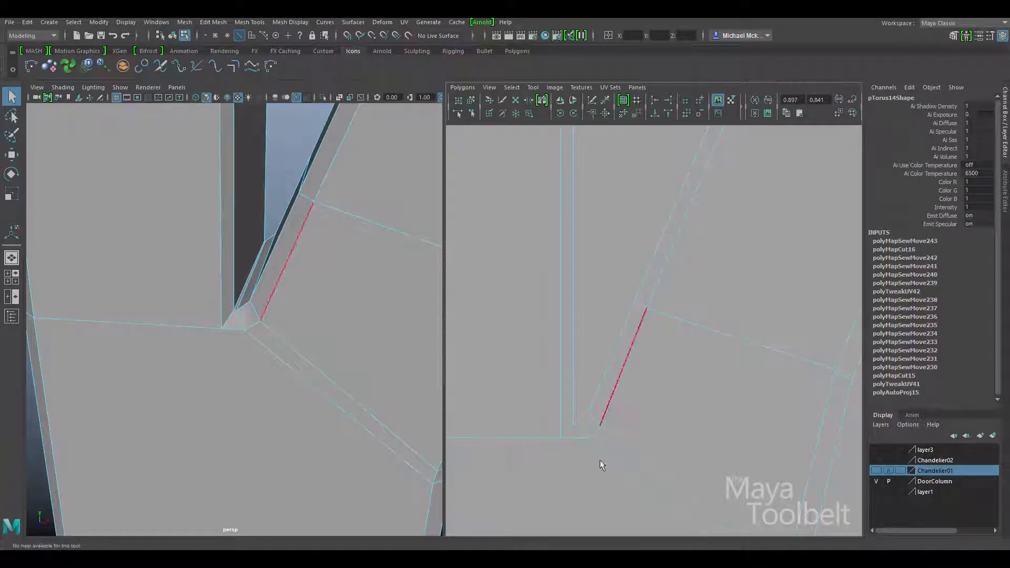
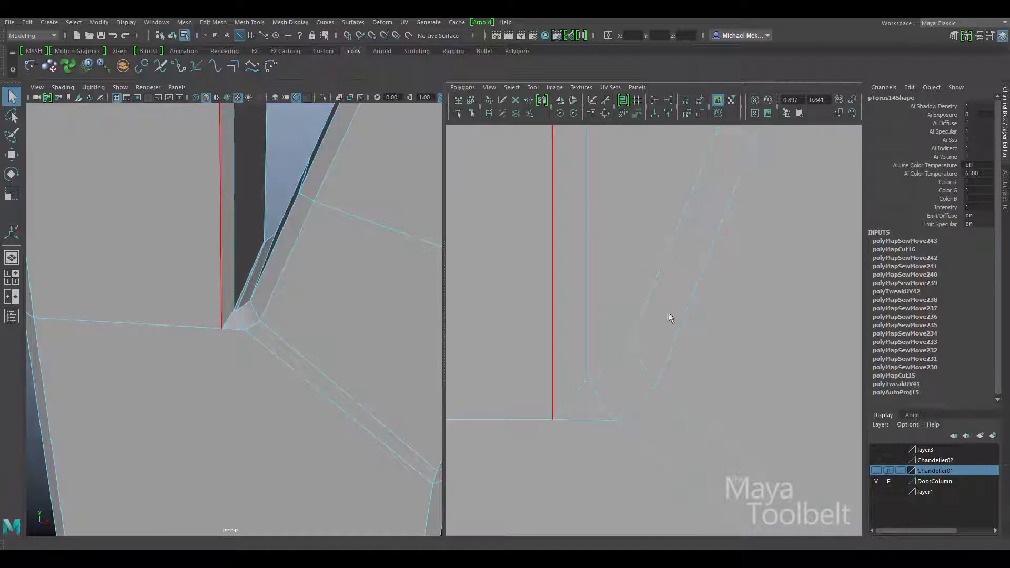
Return to object selection and show the rest of the doorway around the corner frame again
scroll(669, 316, "down", 5)
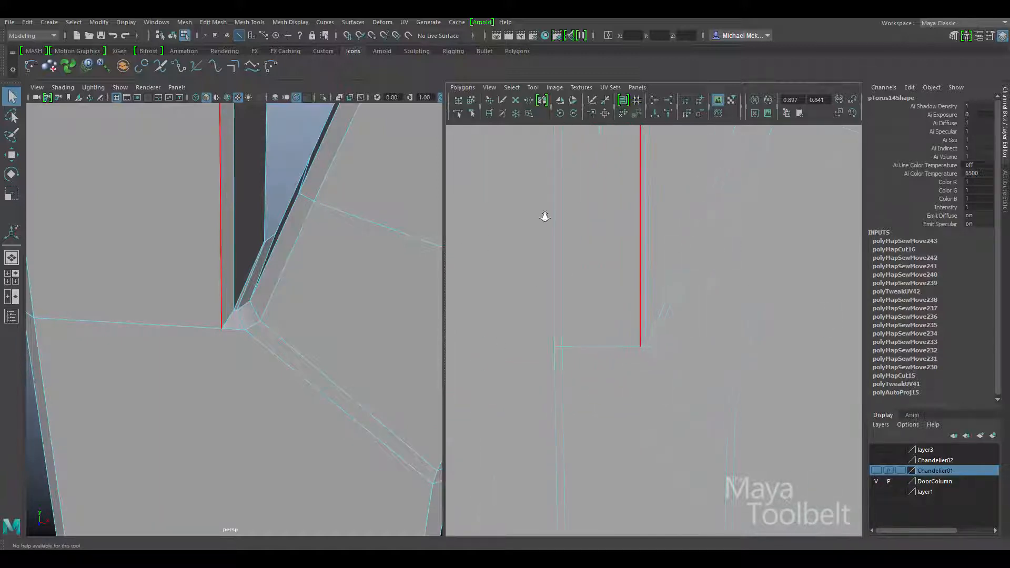
scroll(545, 216, "down", 6)
middle_click_drag(598, 259, 783, 266, "alt")
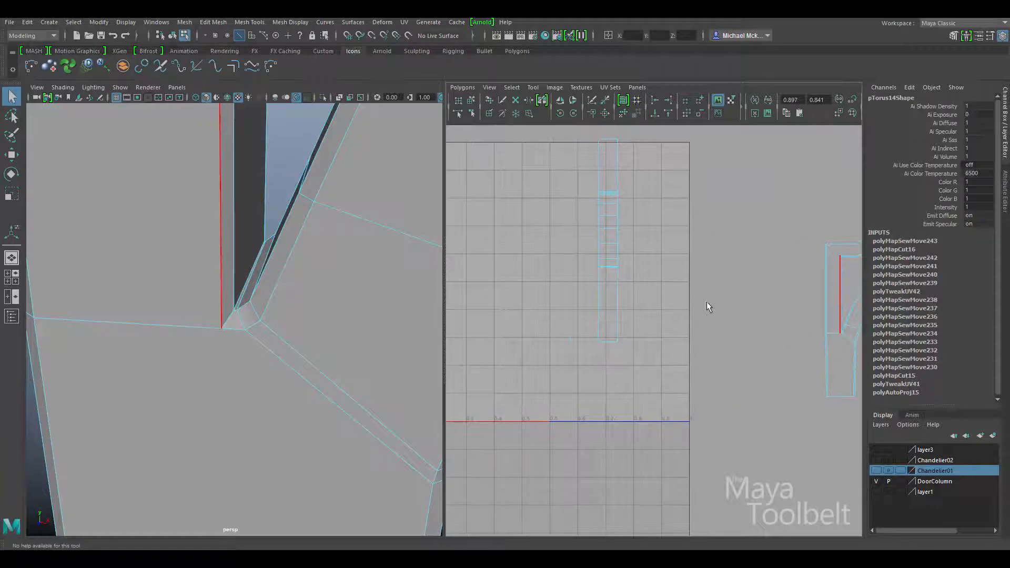
middle_click_drag(679, 352, 596, 420, "alt")
scroll(526, 321, "down", 3)
middle_click_drag(592, 379, 614, 343, "alt")
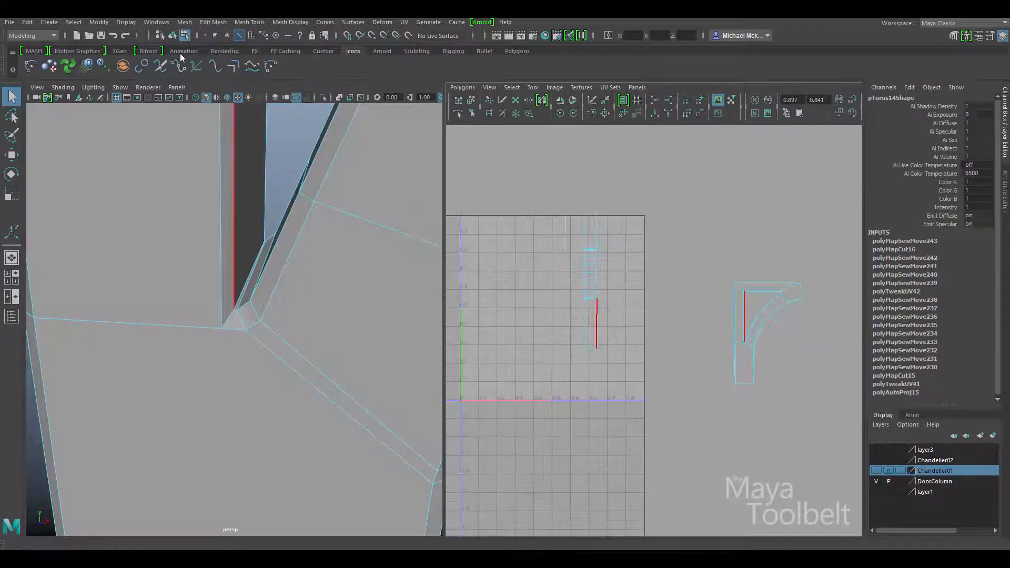
left_click(172, 36)
scroll(354, 253, "down", 6)
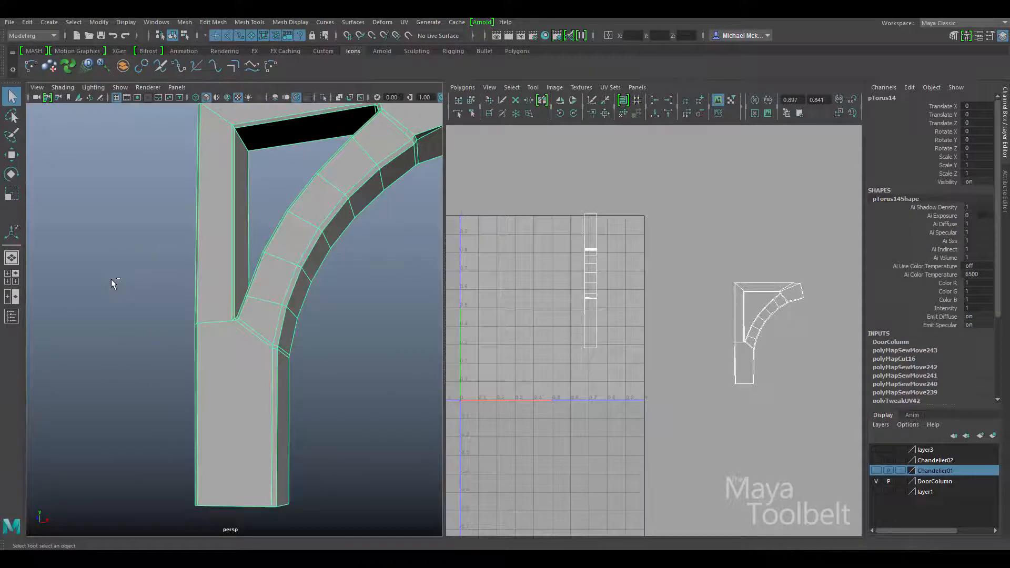
key("ctrl+1")
Assign the existing checker material to the corner frame
left_click_drag(277, 255, 291, 289, "alt")
middle_click_drag(291, 289, 248, 413, "alt")
right_click_drag(192, 308, 31, 301, "alt")
right_click_drag(209, 322, 287, 313, "alt")
left_click_drag(237, 293, 264, 288, "alt")
right_click_drag(255, 295, 327, 541)
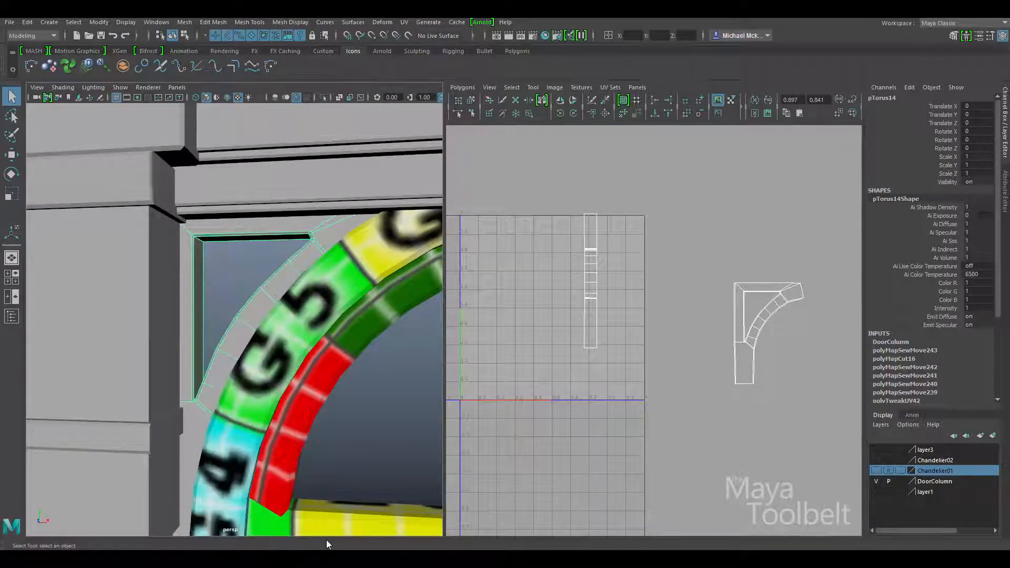
Move the opening's inner-wall strip off the checker grid, beside the front-face shell, and select UVs on the front-face shell
right_click_drag(696, 301, 732, 303)
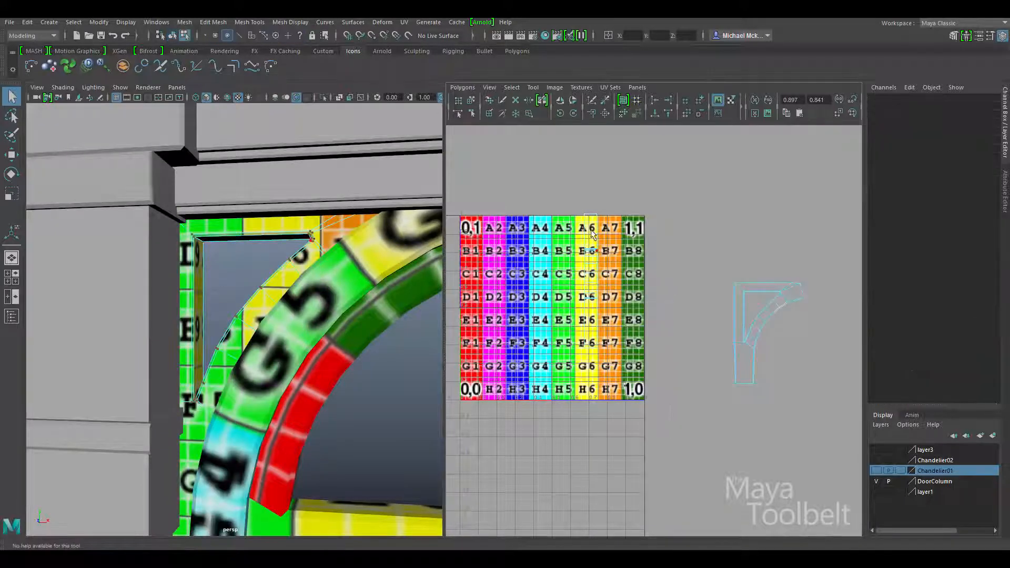
key("w")
middle_click_drag(529, 441, 616, 461)
left_click(753, 353)
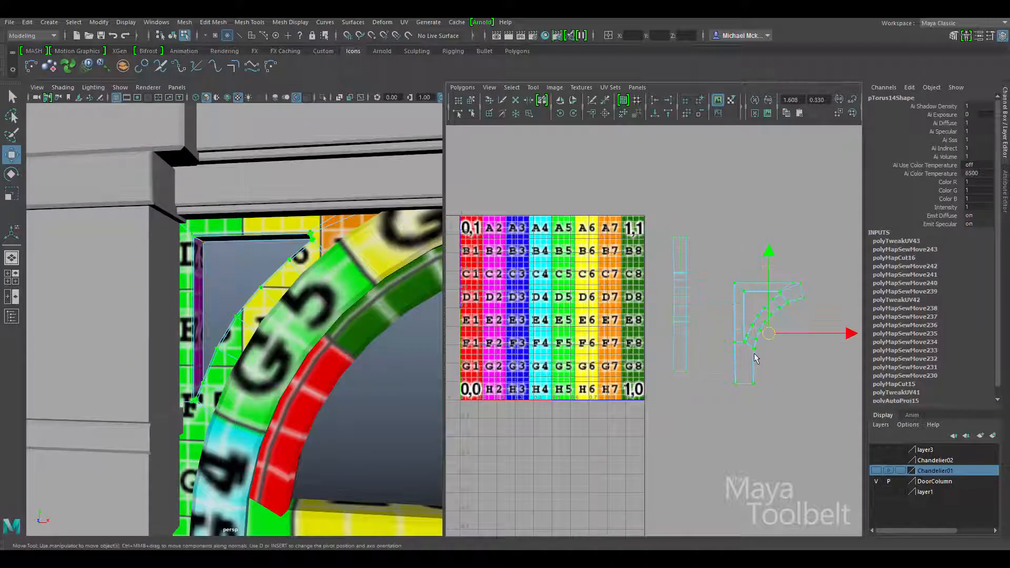
Move the corner frame's front-face UVs onto the checker grid and scale them to match the neighbouring checker pattern
middle_click_drag(826, 423, 558, 384)
key("r")
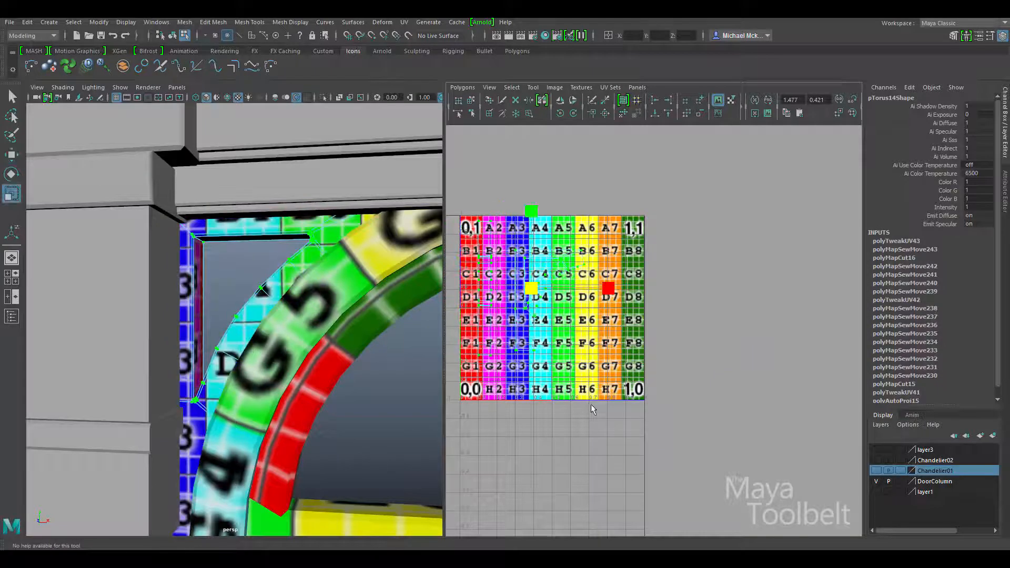
middle_click_drag(639, 408, 679, 408)
key("w")
key("r")
key("w")
right_click_drag(329, 405, 179, 388, "alt")
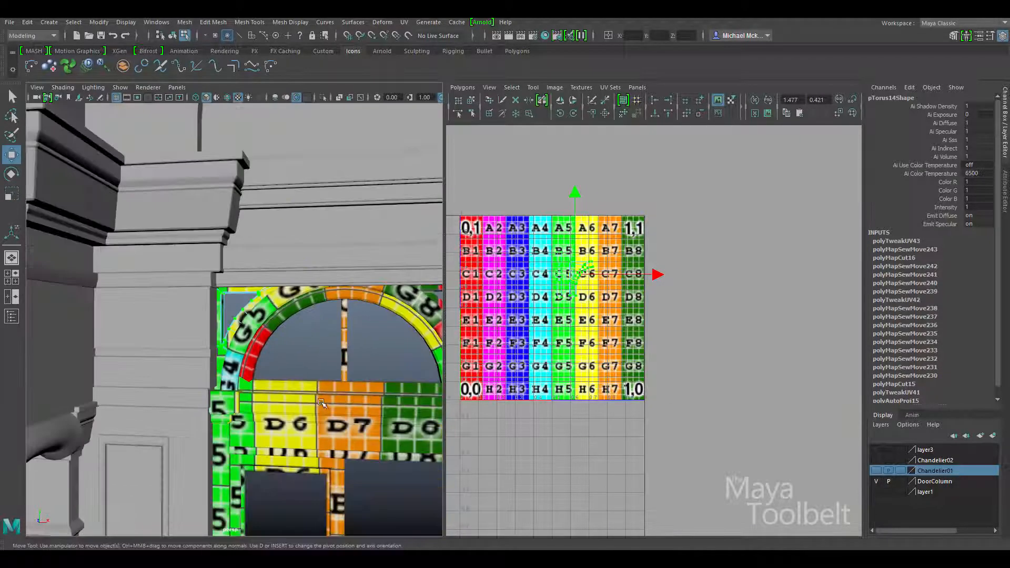
middle_click_drag(180, 388, 146, 373, "alt")
mouse_move(612, 430)
middle_mouse_down()
mouse_move(599, 429)
mouse_move(625, 415)
middle_mouse_up()
key("r")
key("w")
Return to object selection and deselect the corner frame
left_click_drag(213, 358, 175, 363, "alt")
middle_click_drag(174, 363, 226, 402, "alt")
right_click_drag(226, 402, 392, 387, "alt")
left_click_drag(263, 363, 294, 360, "alt")
right_click_drag(315, 358, 231, 357, "alt")
middle_click_drag(275, 377, 189, 312, "alt")
left_click(173, 37)
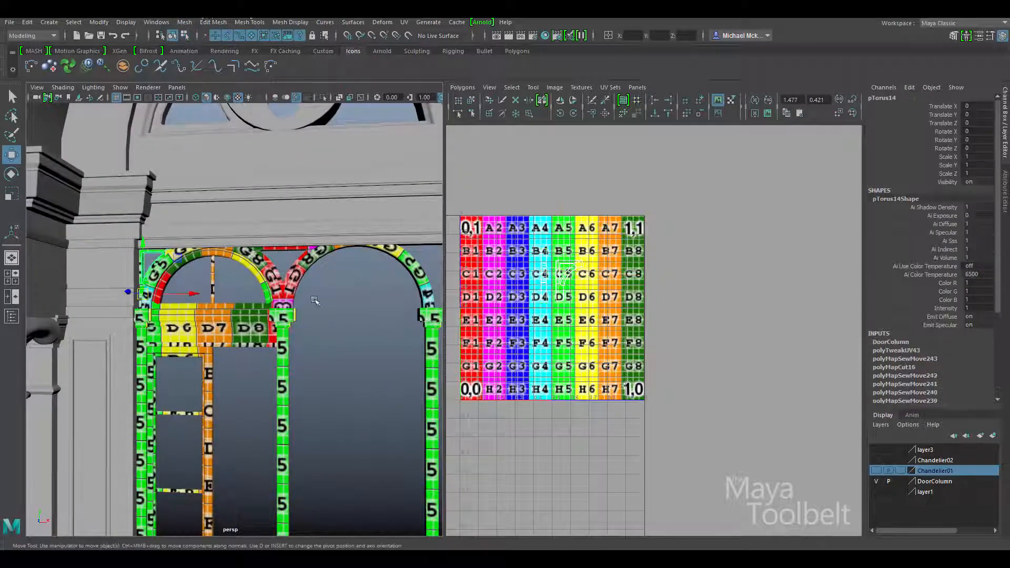
left_click(344, 376)
Select the grey, untextured bar along the doorway's base and frame it in the perspective view
middle_click_drag(345, 376, 324, 264, "alt")
right_click_drag(324, 264, 156, 269, "alt")
left_click_drag(264, 346, 304, 410, "alt")
middle_click_drag(304, 410, 295, 327, "alt")
left_click_drag(295, 327, 316, 277, "alt")
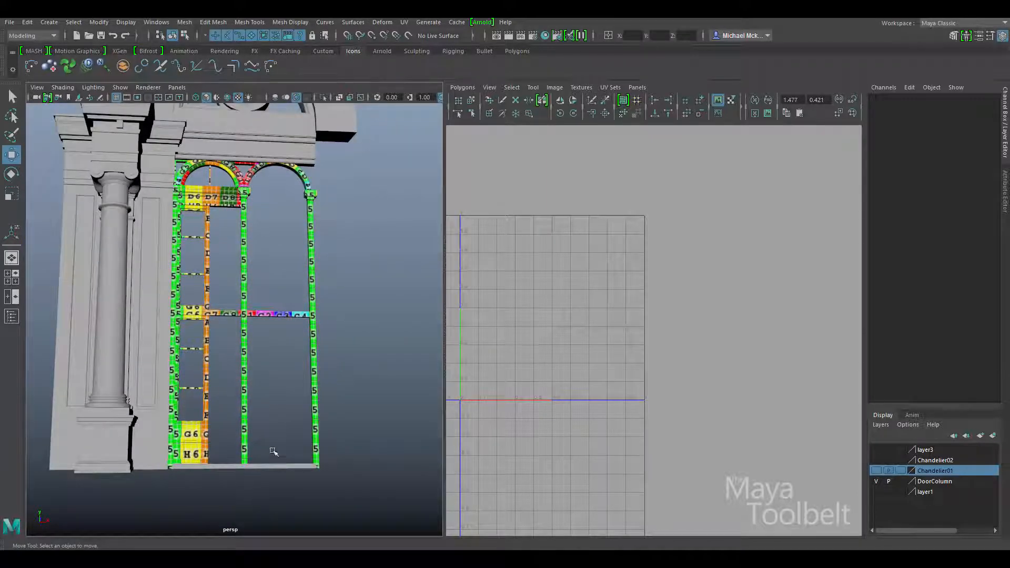
left_click(282, 466)
left_click_drag(296, 518, 184, 466, "alt")
middle_click_drag(185, 467, 174, 365, "alt")
key("f")
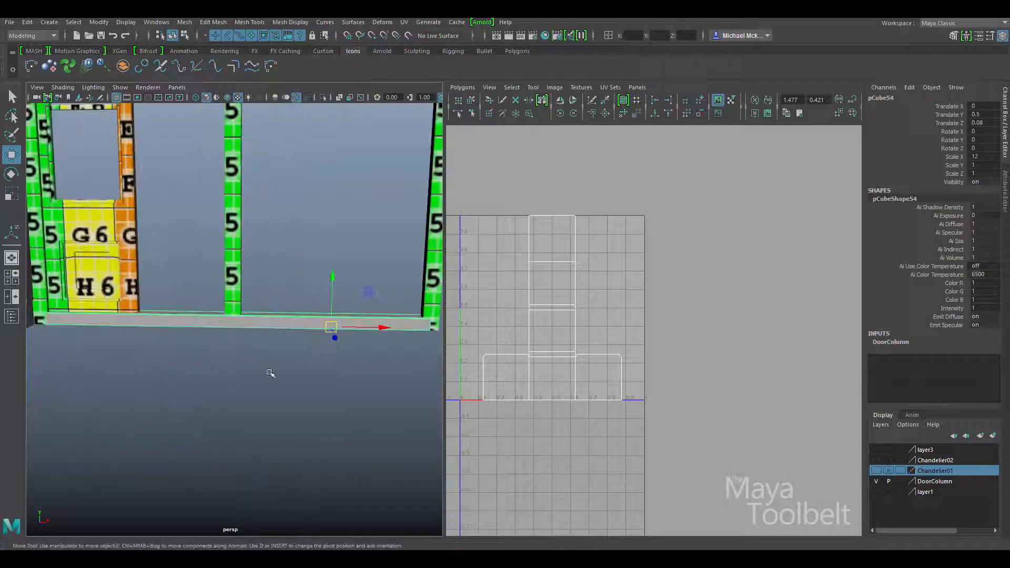
Freeze the base bar's transformations and apply an automatic UV projection to it
left_click_drag(270, 372, 349, 276, "alt")
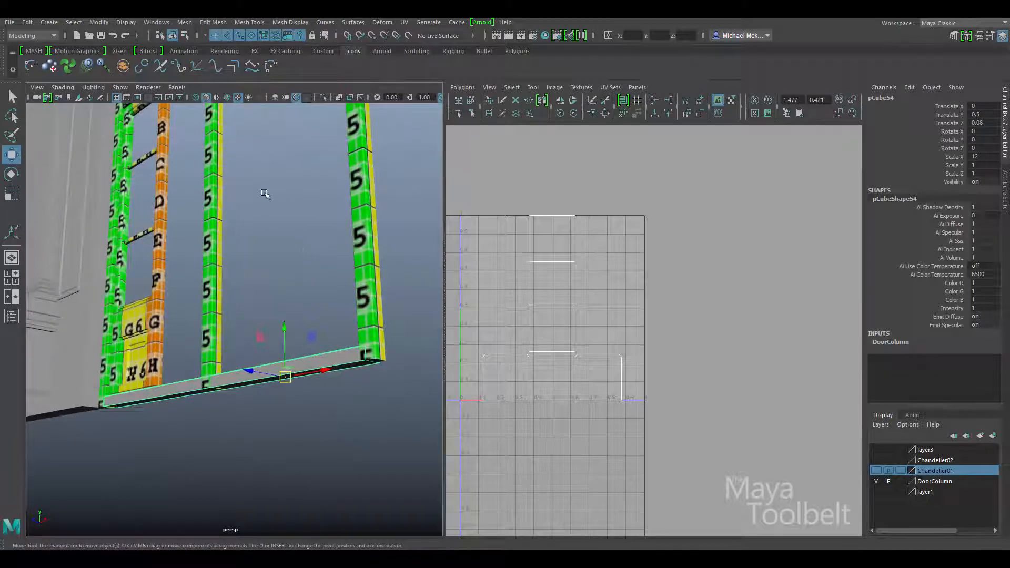
left_click_drag(265, 194, 170, 195, "alt")
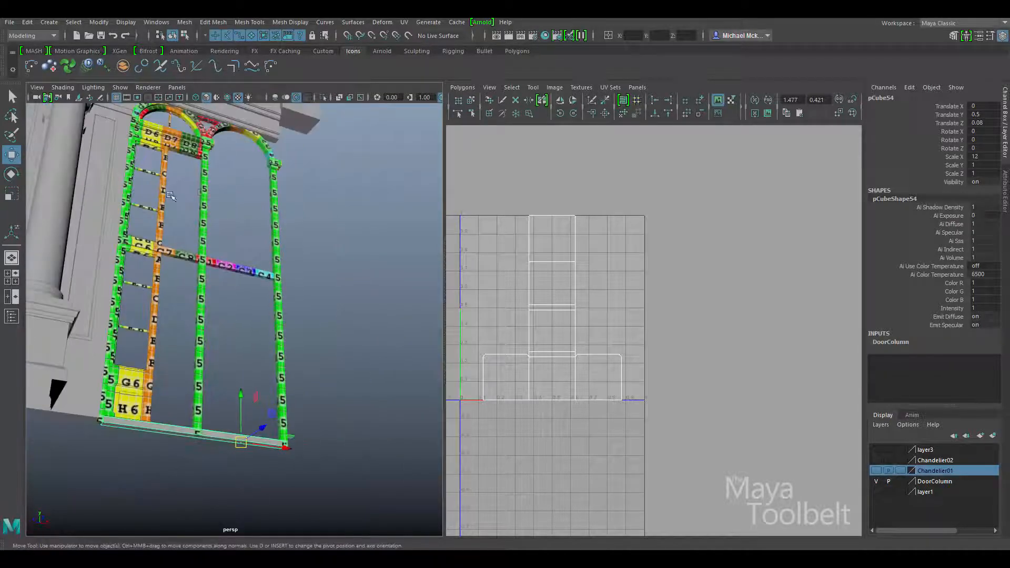
left_click_drag(252, 273, 155, 178, "alt")
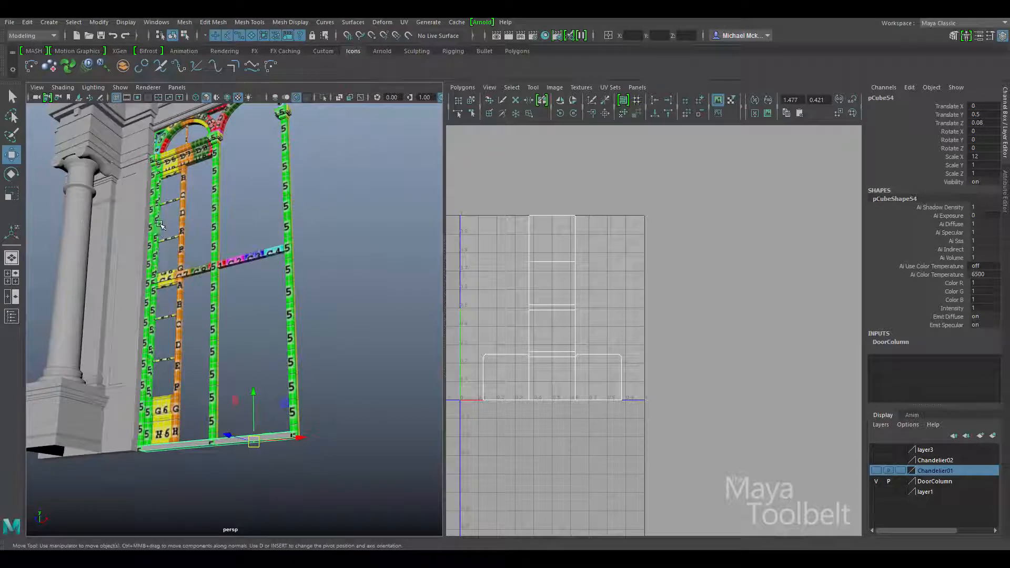
middle_click_drag(160, 229, 197, 175, "alt")
right_click_drag(198, 177, 212, 341, "alt")
left_click_drag(199, 246, 245, 325, "alt")
left_click_drag(310, 298, 282, 298, "alt")
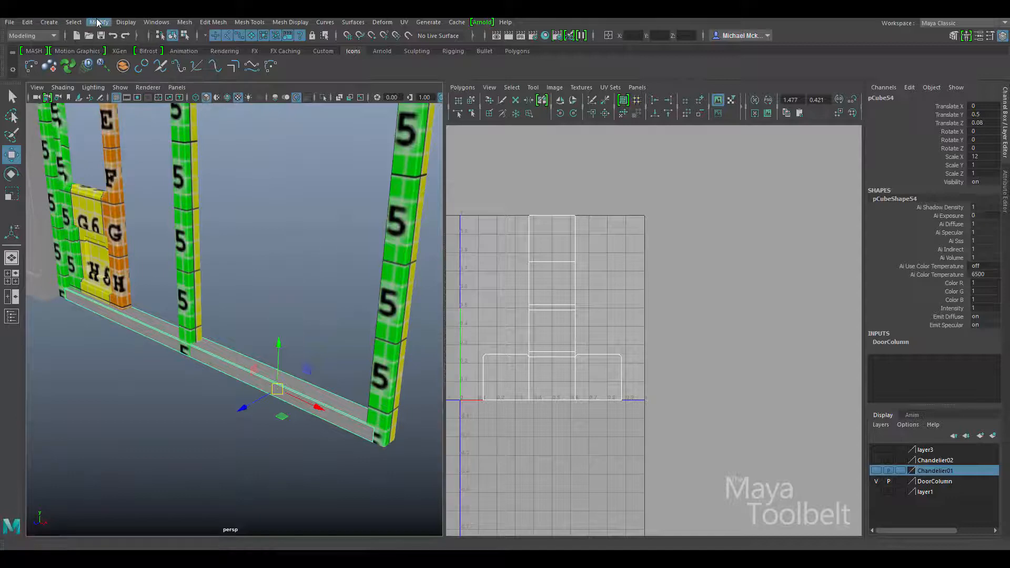
left_click(97, 22)
left_click(128, 70)
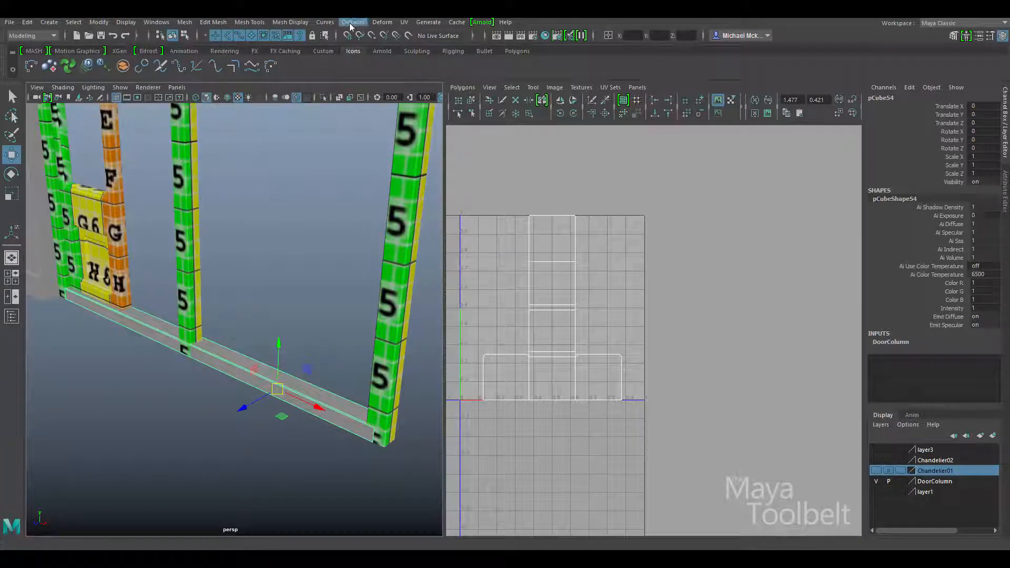
left_click(403, 21)
left_click(439, 99)
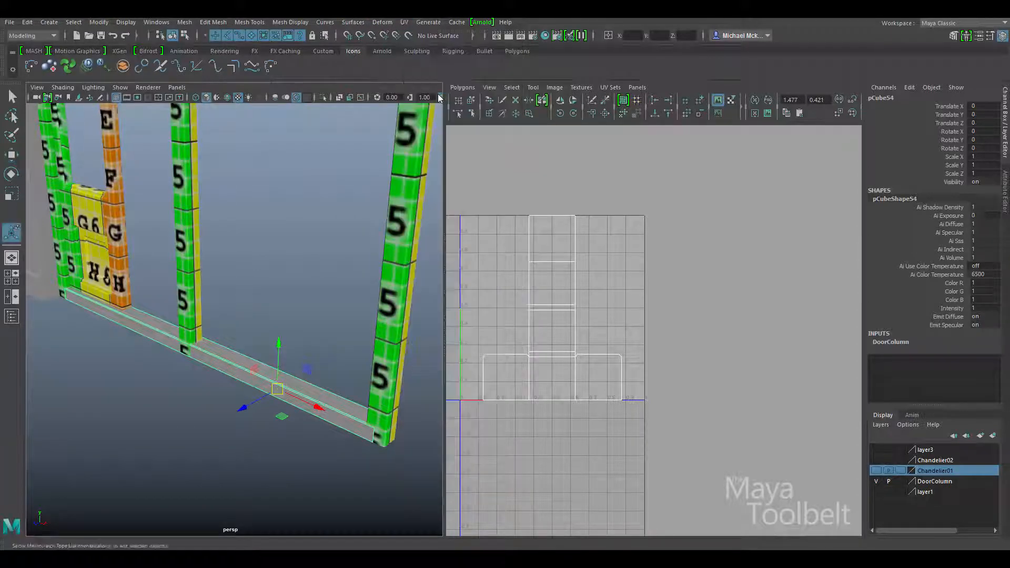
Move and sew the base bar's long side strips together along their shared edges into one UV shell
middle_click_drag(504, 287, 627, 243, "alt")
right_click_drag(613, 211, 615, 189)
left_click(502, 226)
left_click_drag(288, 238, 227, 332, "alt")
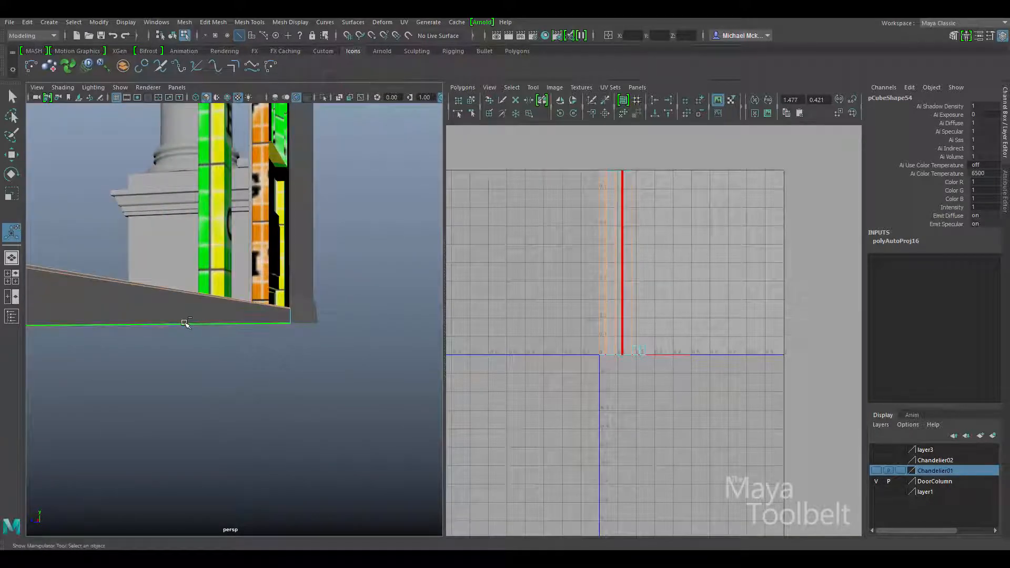
left_click_drag(316, 334, 368, 273, "alt")
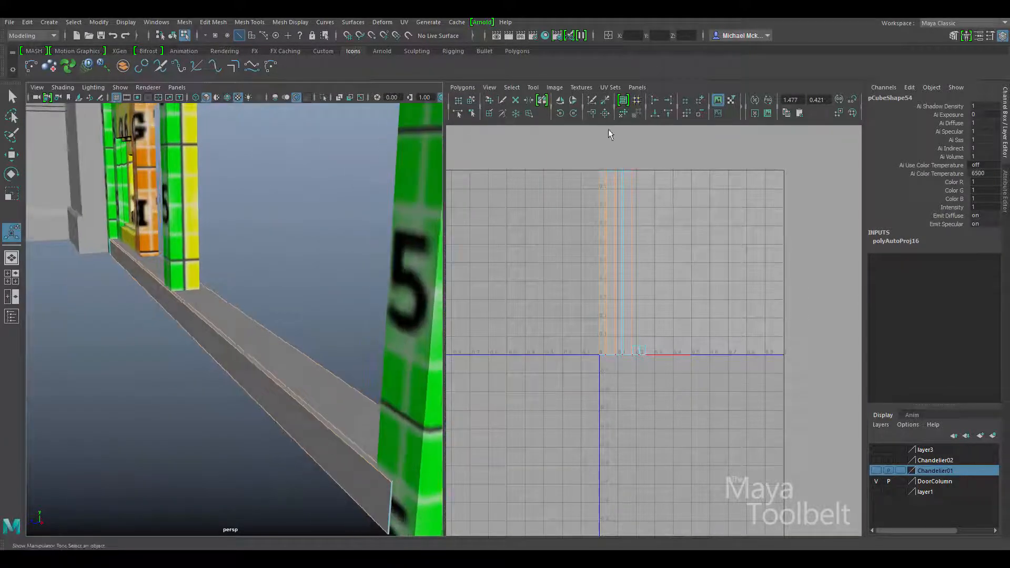
left_click(604, 114)
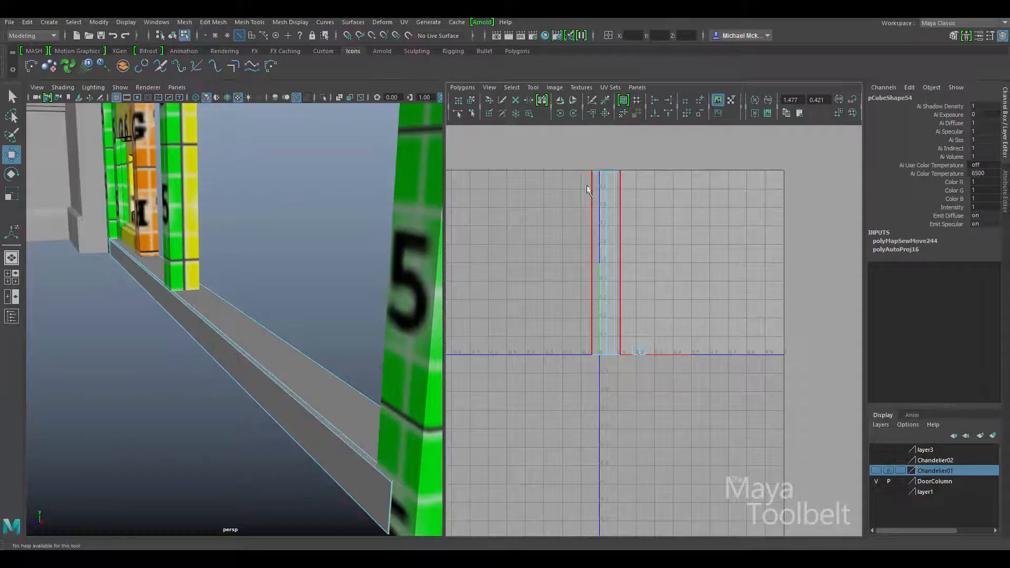
left_click_drag(622, 317, 661, 381)
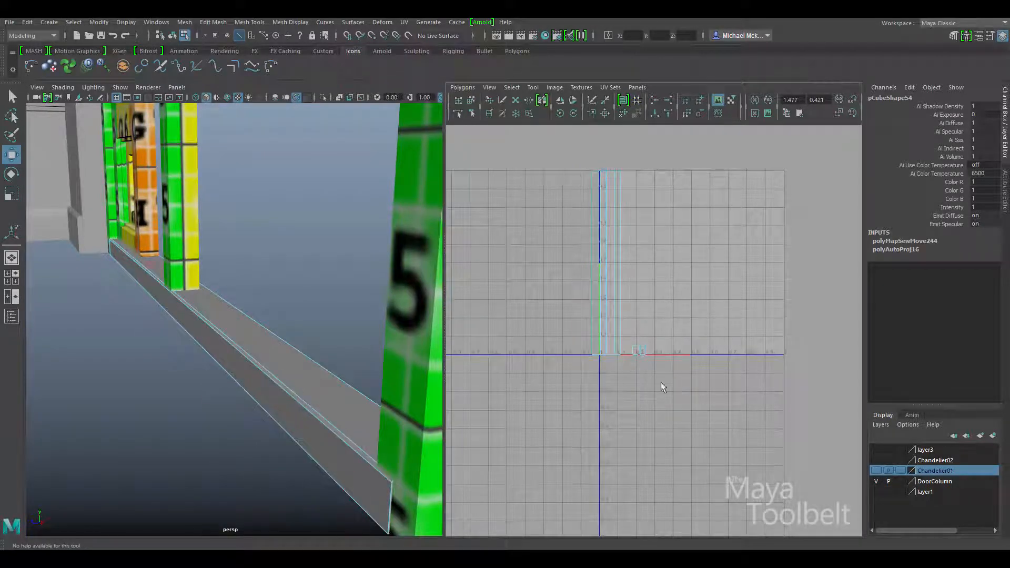
middle_click_drag(559, 252, 570, 316, "alt")
left_click(708, 327)
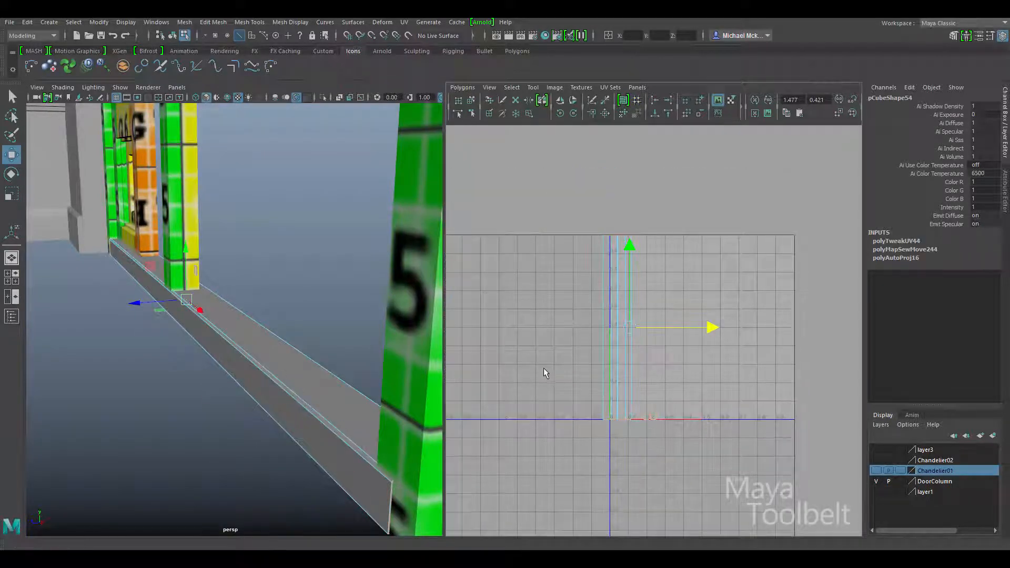
Move and sew the first small end-cap face onto the lower end of the base bar's long shell
middle_click_drag(623, 445, 616, 345, "alt")
scroll(616, 345, "up", 7)
middle_click_drag(661, 305, 686, 381, "alt")
left_click(691, 306)
left_click(610, 312)
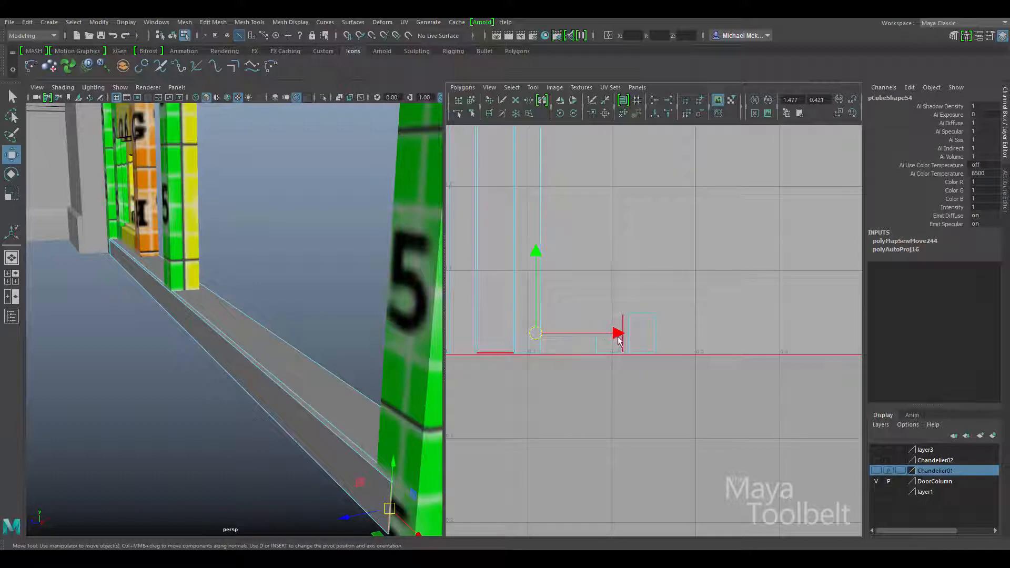
left_click_drag(617, 328, 624, 331)
key("ctrl+z")
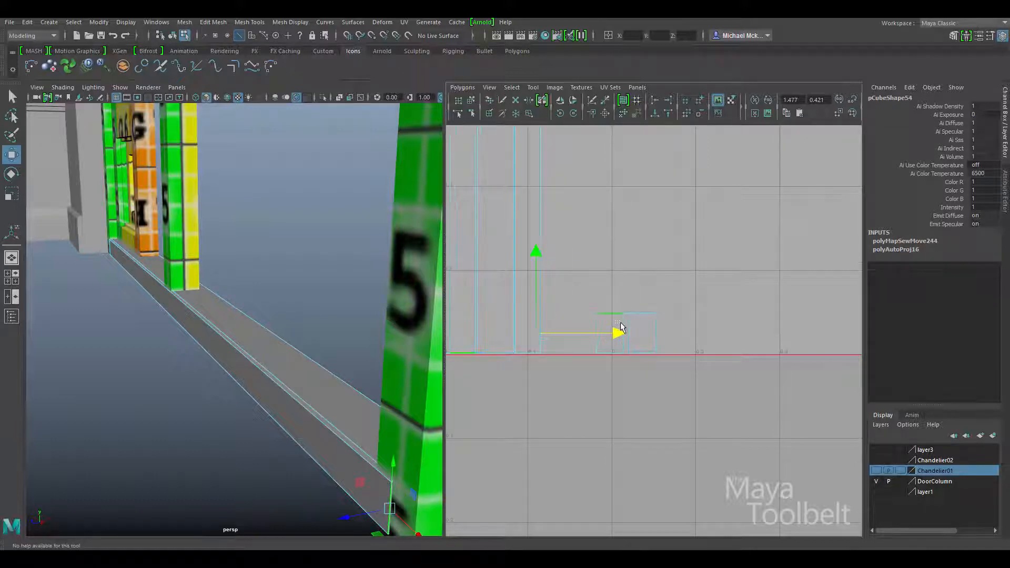
left_click(606, 117)
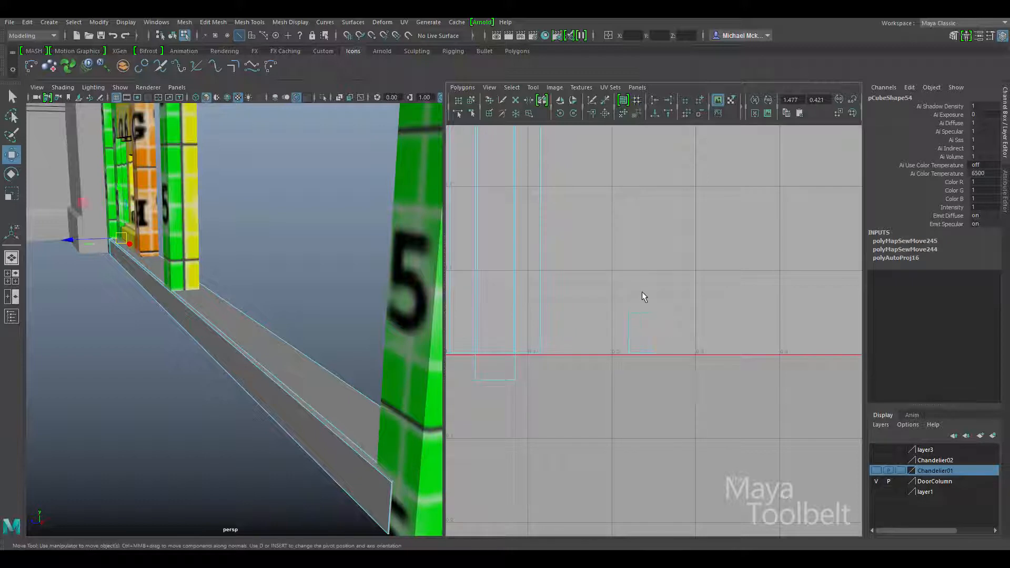
Move and sew the remaining end-cap face onto the upper end of the base bar's long shell
middle_click_drag(511, 176, 528, 286, "alt")
scroll(531, 288, "down", 4)
middle_click_drag(685, 299, 664, 446, "alt")
key("g")
middle_click_drag(695, 403, 691, 232, "alt")
right_click_drag(691, 233, 601, 191, "alt")
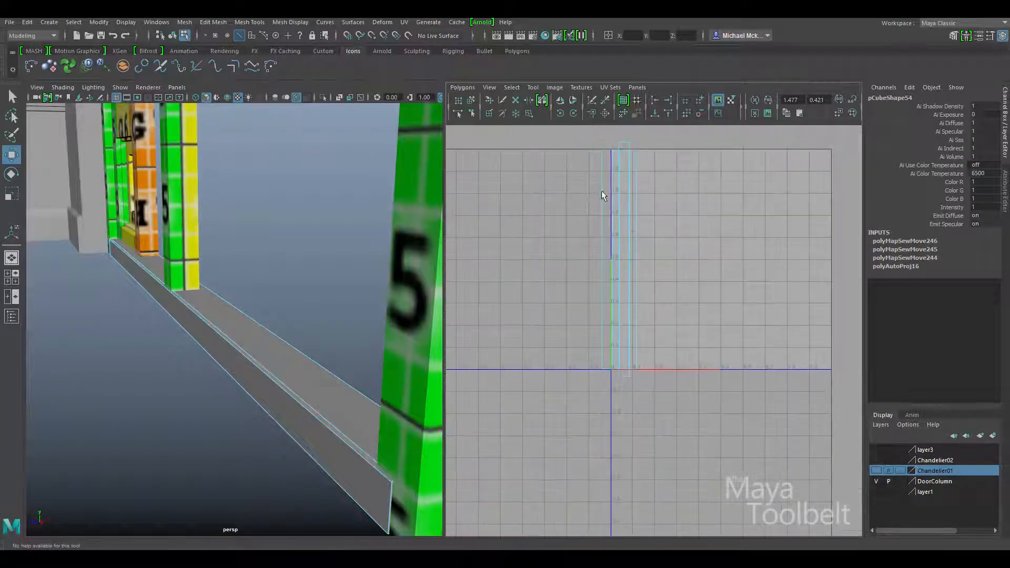
Return to object selection and assign the existing checker material to the base bar
left_click(173, 36)
left_click_drag(198, 284, 206, 310, "alt")
right_click_drag(206, 309, 286, 542)
Select all of the base bar's UVs and rotate the shell until it lies horizontally with the checker labels upright
right_click_drag(594, 269, 568, 213)
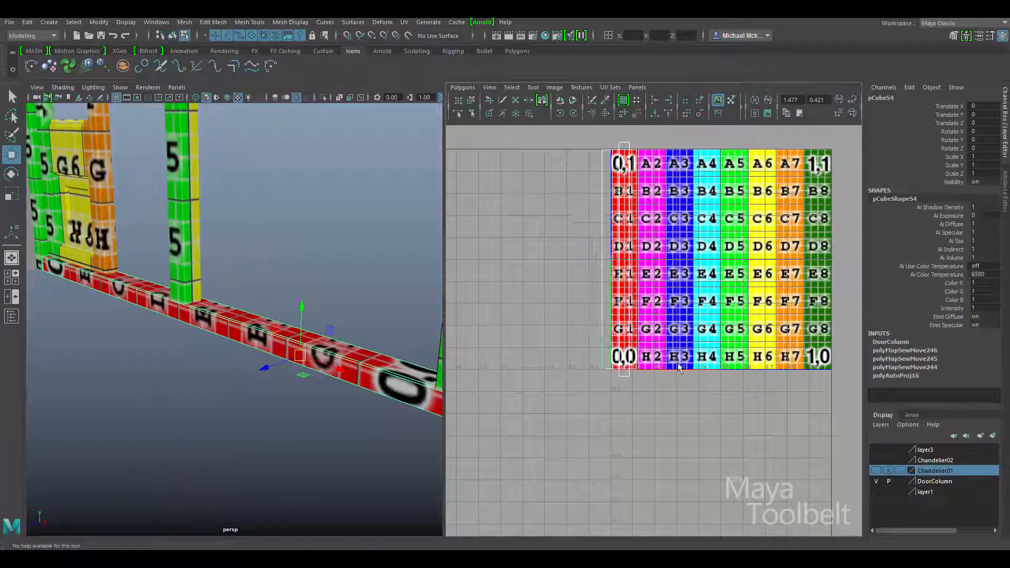
left_click_drag(583, 136, 581, 135)
left_click_drag(247, 265, 329, 248, "alt")
right_click_drag(329, 247, 263, 249, "alt")
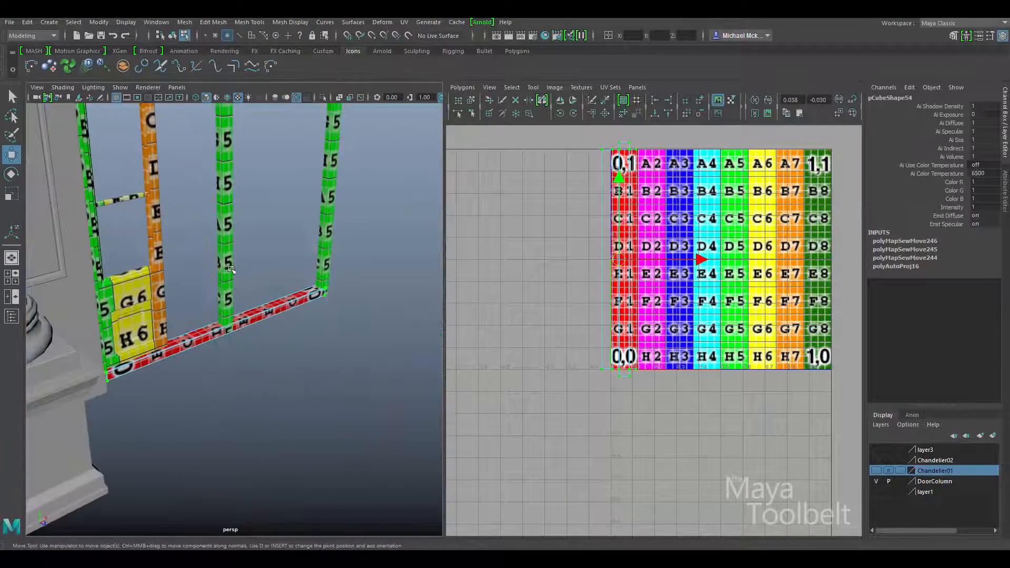
left_click_drag(263, 250, 232, 231, "alt")
left_click(575, 113)
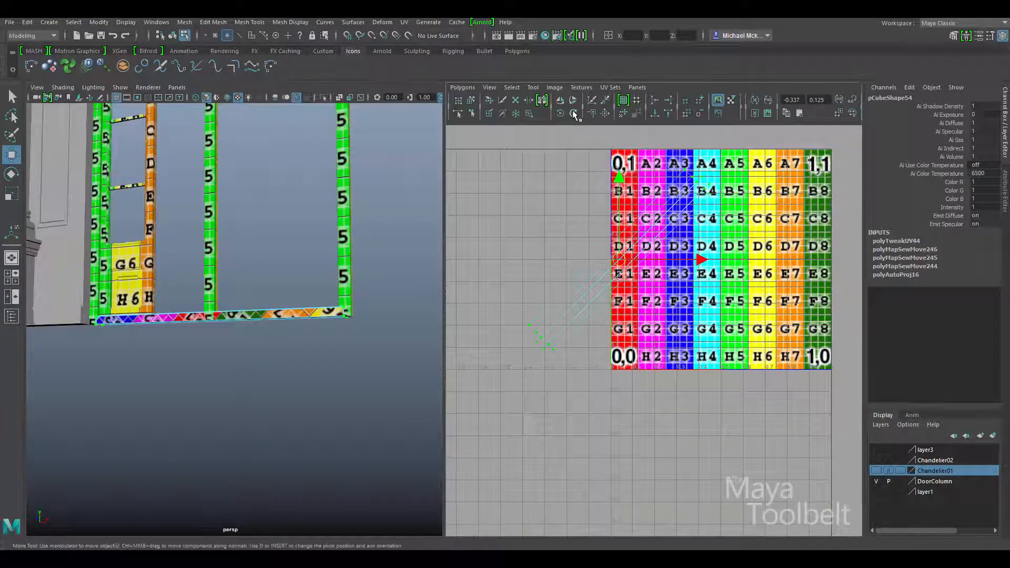
middle_click_drag(631, 367, 694, 354)
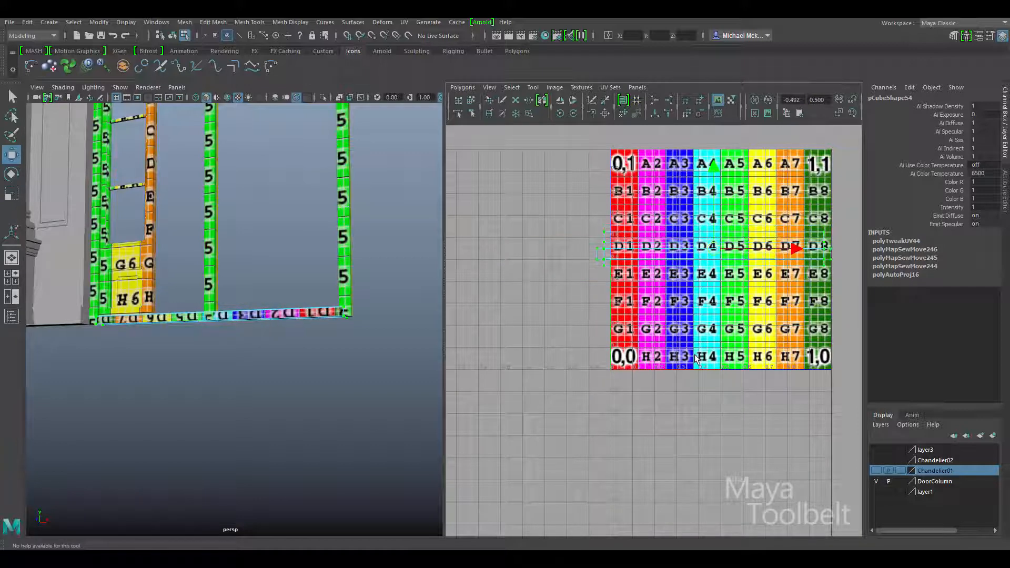
left_click(576, 114)
left_click(575, 114)
left_click(575, 113)
left_click(575, 114)
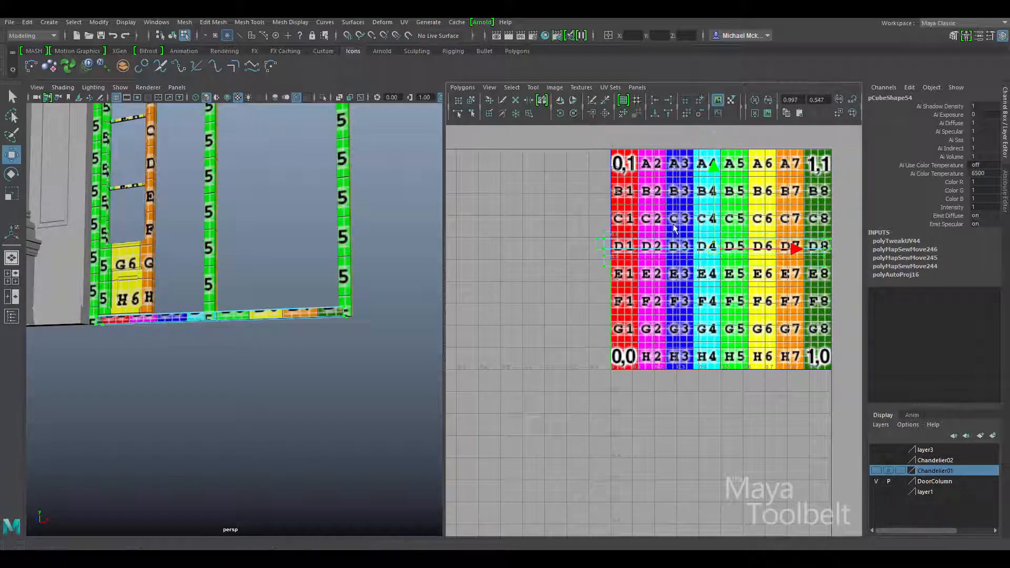
Scale the base bar's horizontal shell up slightly and shift it sideways along the checker grid
key("r")
middle_click_drag(728, 343, 747, 361)
key("w")
left_click_drag(118, 388, 311, 393, "alt")
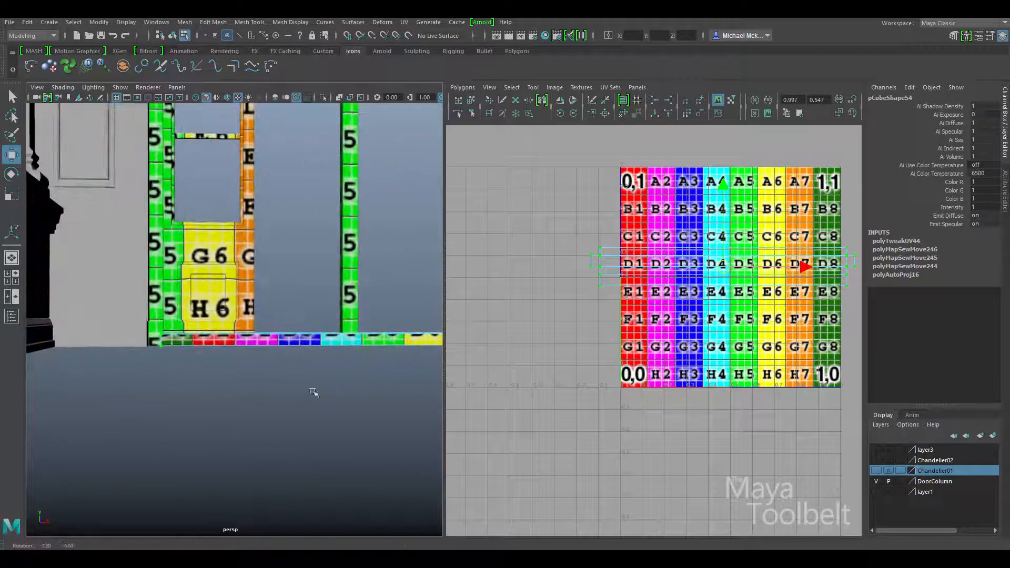
left_click_drag(802, 267, 857, 267)
middle_click_drag(716, 358, 799, 383)
Fine-tune the base bar shell's scale and horizontal position so its checker columns line up with the H6 panel above
middle_click_drag(712, 371, 587, 378, "alt")
right_click_drag(587, 378, 769, 388, "alt")
middle_click_drag(765, 388, 599, 410, "alt")
key("r")
left_click_drag(625, 272, 610, 276)
key("w")
left_click_drag(702, 274, 674, 279)
key("r")
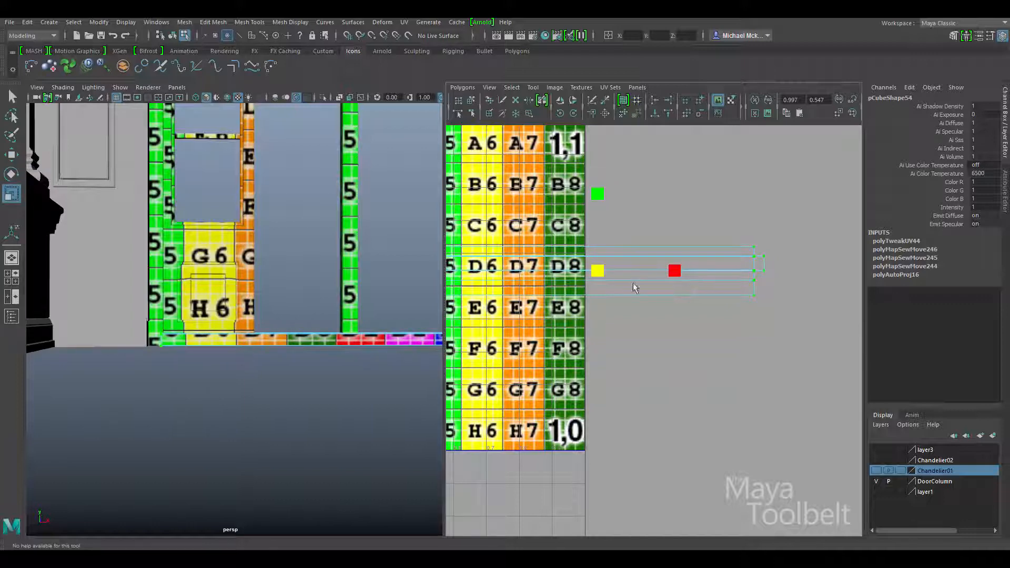
key("w")
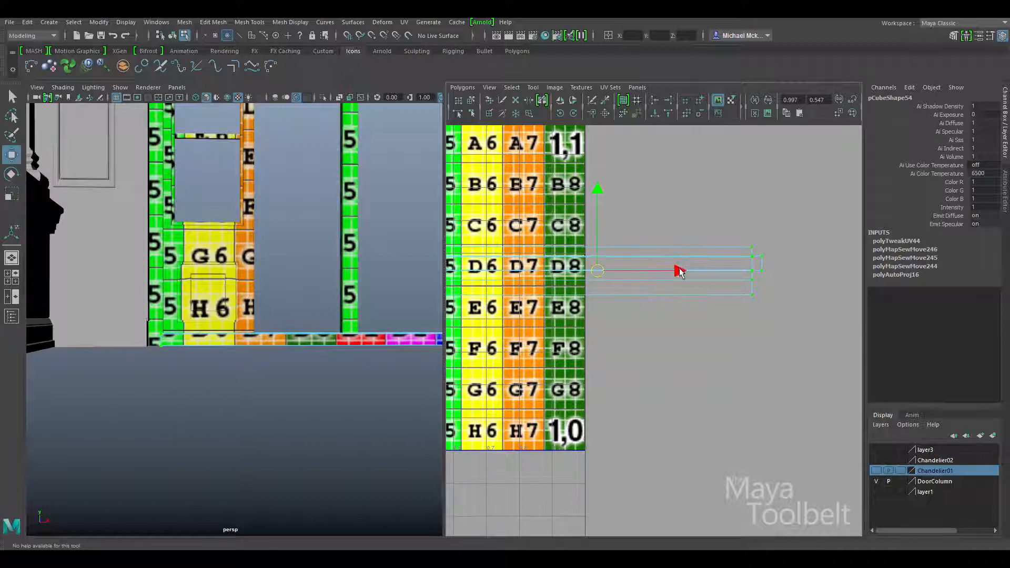
left_click_drag(678, 272, 679, 274)
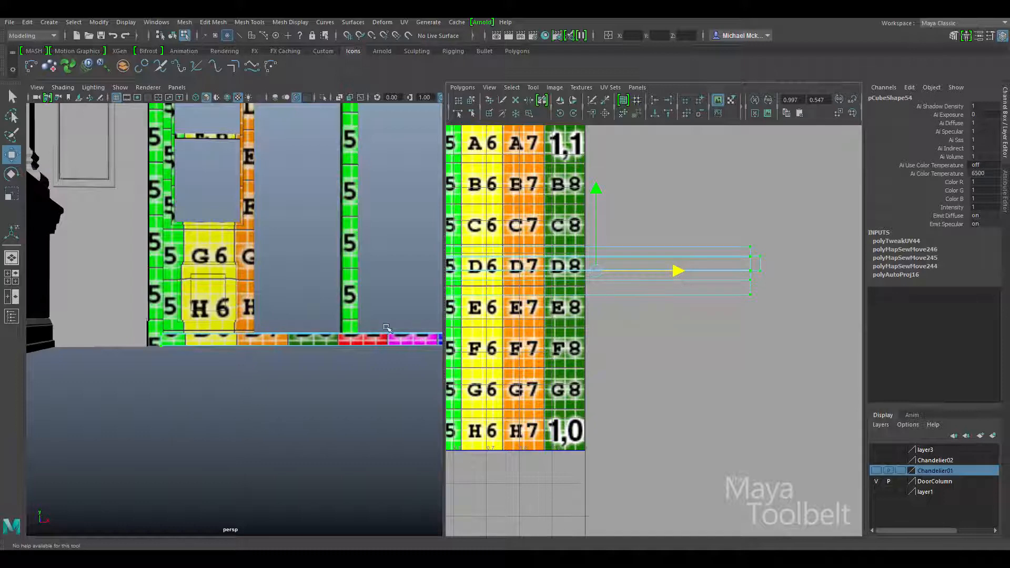
Return to object selection in a full-size perspective view and save the scene, accepting the student-version notice
left_click_drag(247, 295, 273, 336, "alt")
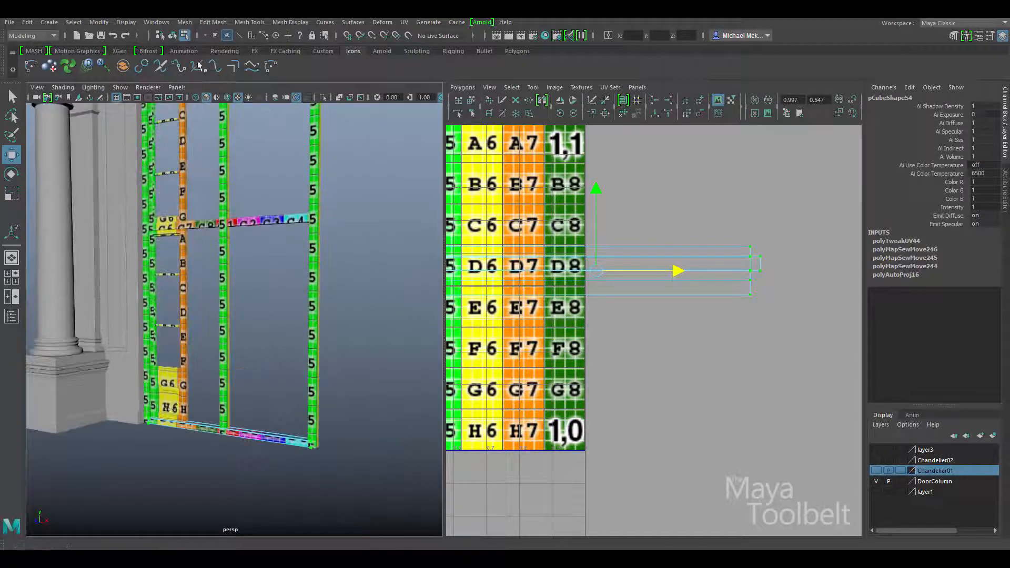
left_click(173, 35)
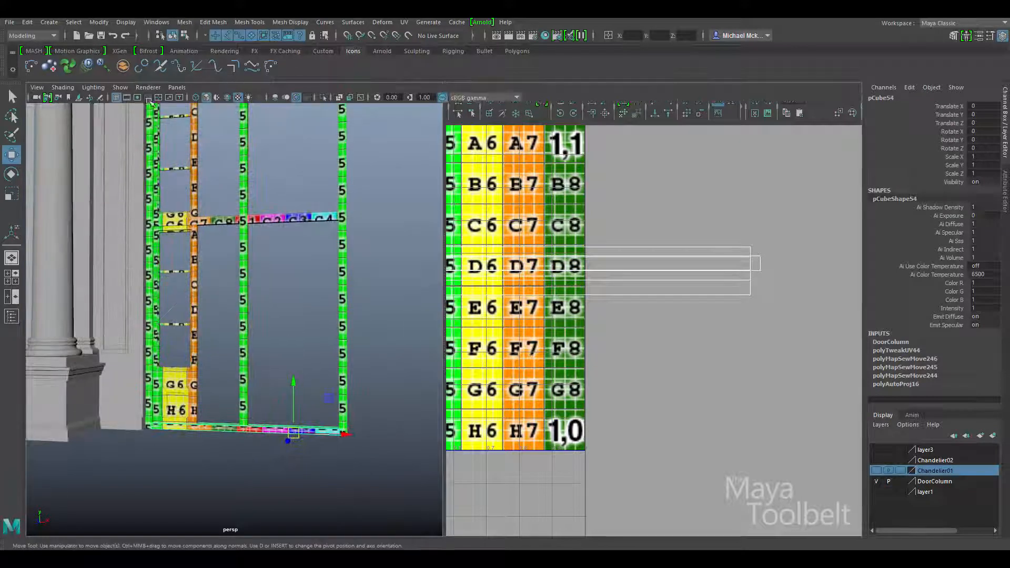
key("space")
left_click(100, 35)
key("q")
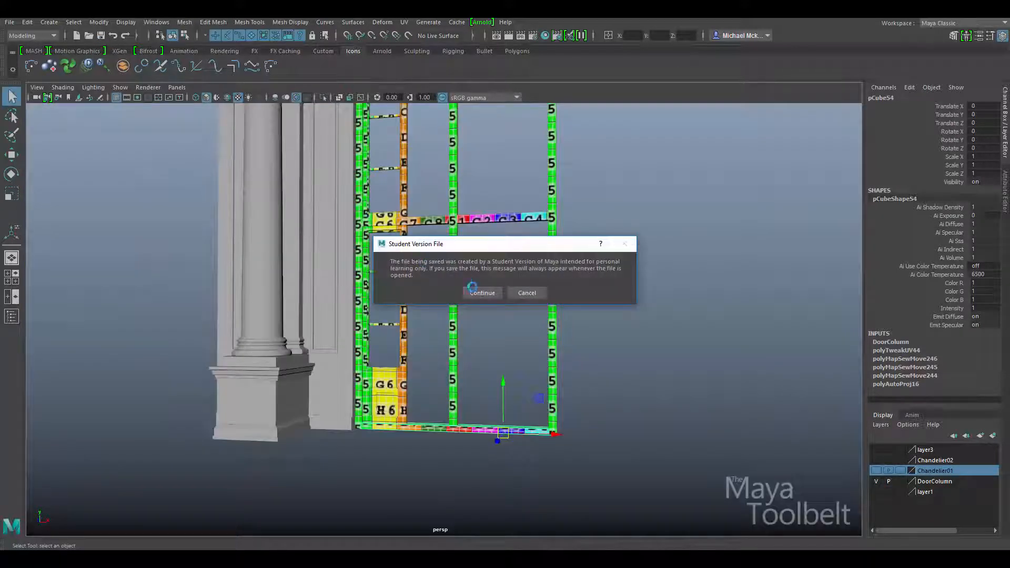
left_click(480, 292)
key("w")
left_click_drag(601, 299, 597, 235, "alt")
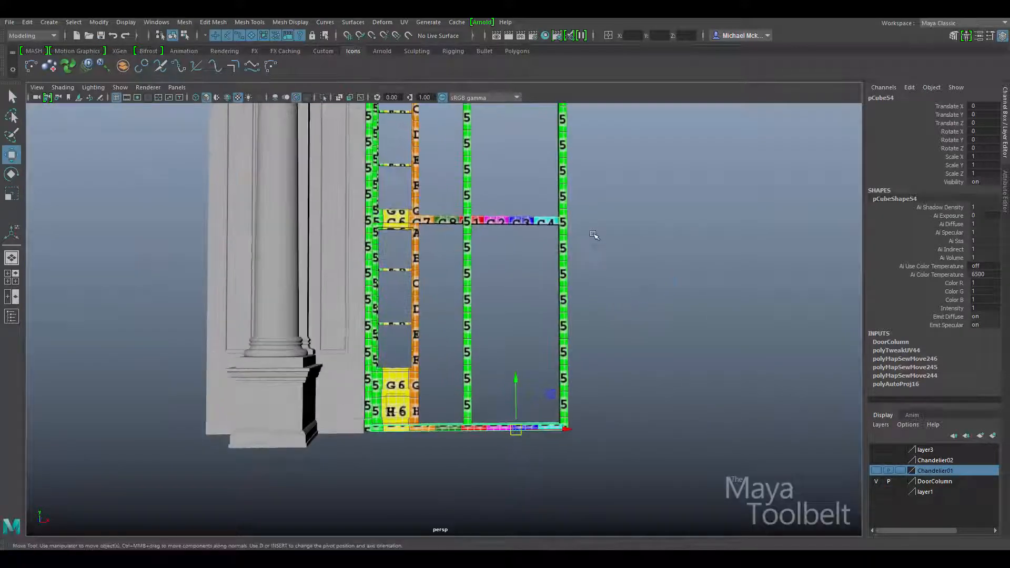
middle_click_drag(603, 225, 587, 269, "alt")
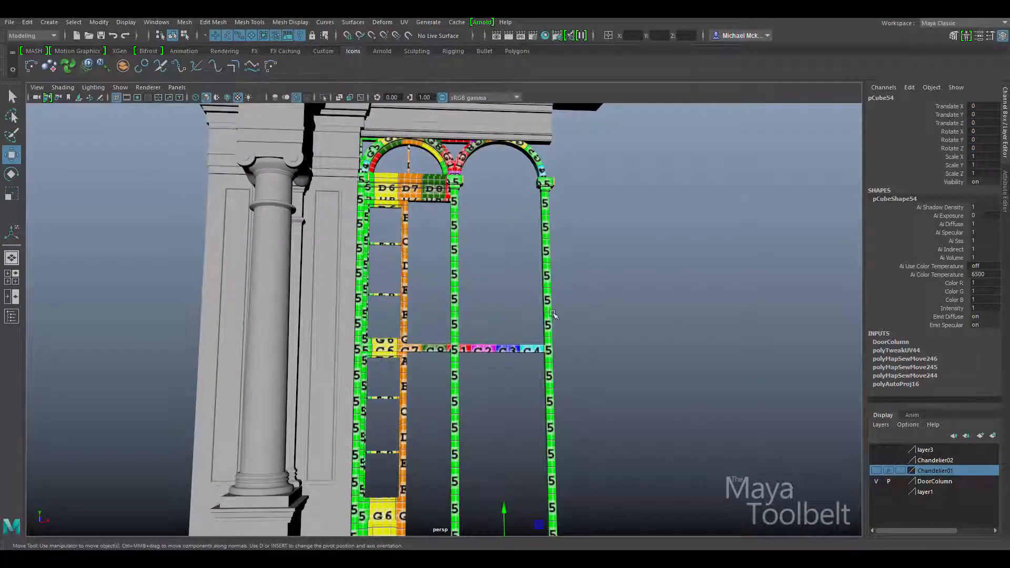
left_click_drag(552, 314, 403, 263, "alt")
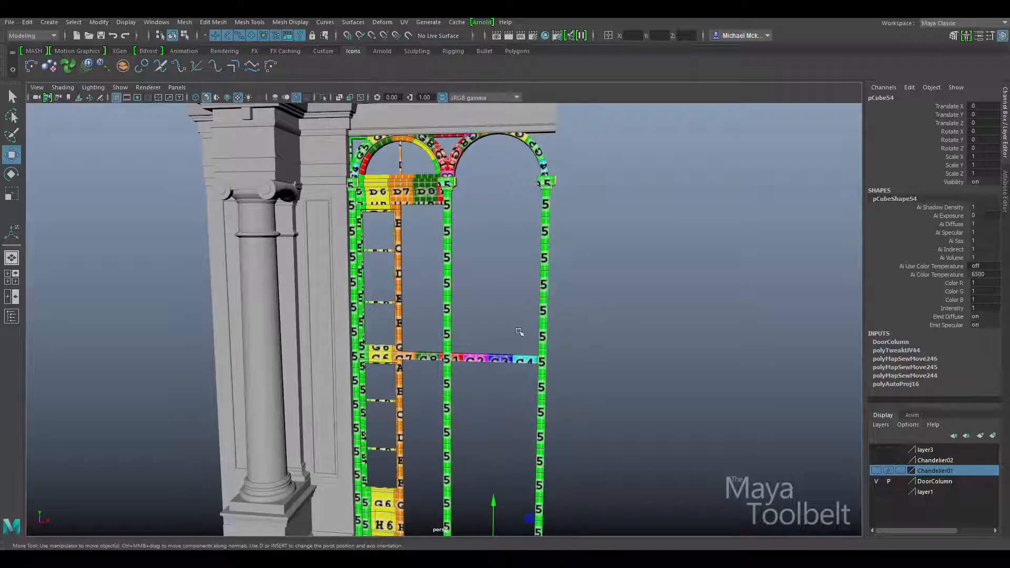
Select the left door leaf's upper and lower frame pieces and base panel, duplicate them, and group the copies
left_click_drag(545, 418, 394, 238, "alt")
left_click(429, 243)
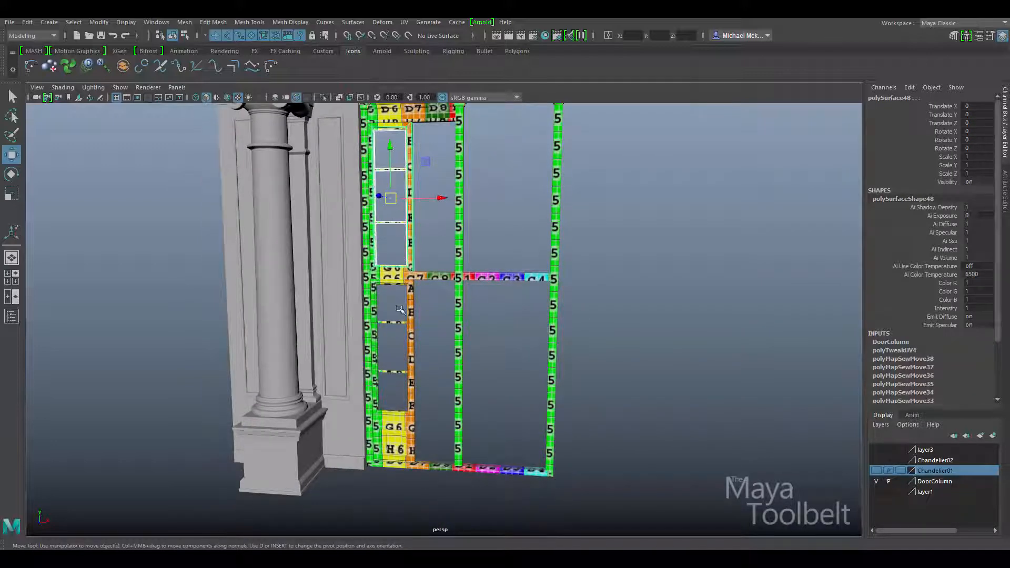
left_click_drag(393, 428, 403, 392, "shift")
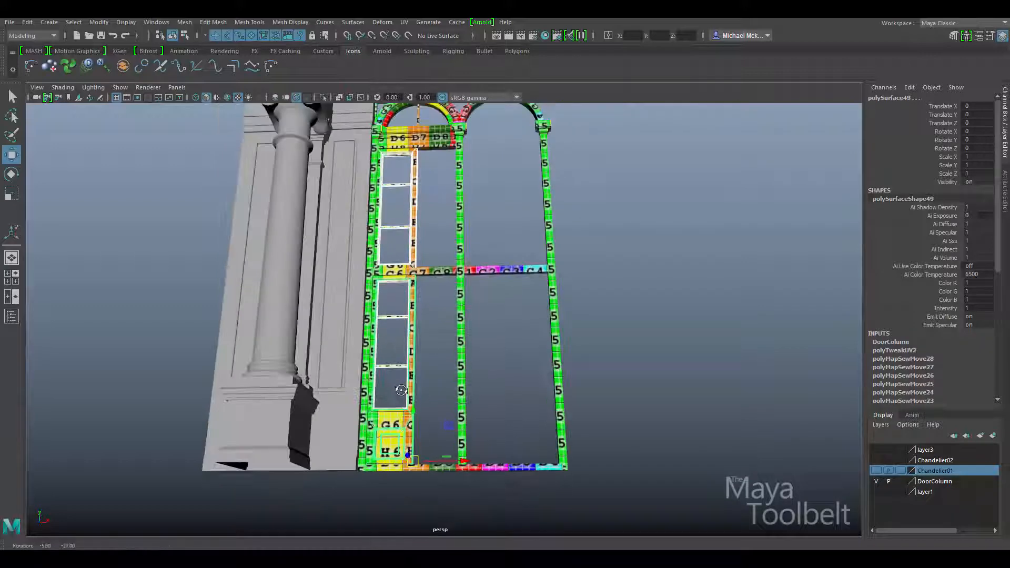
key("ctrl+d")
left_click_drag(518, 257, 565, 328, "alt")
key("ctrl+g")
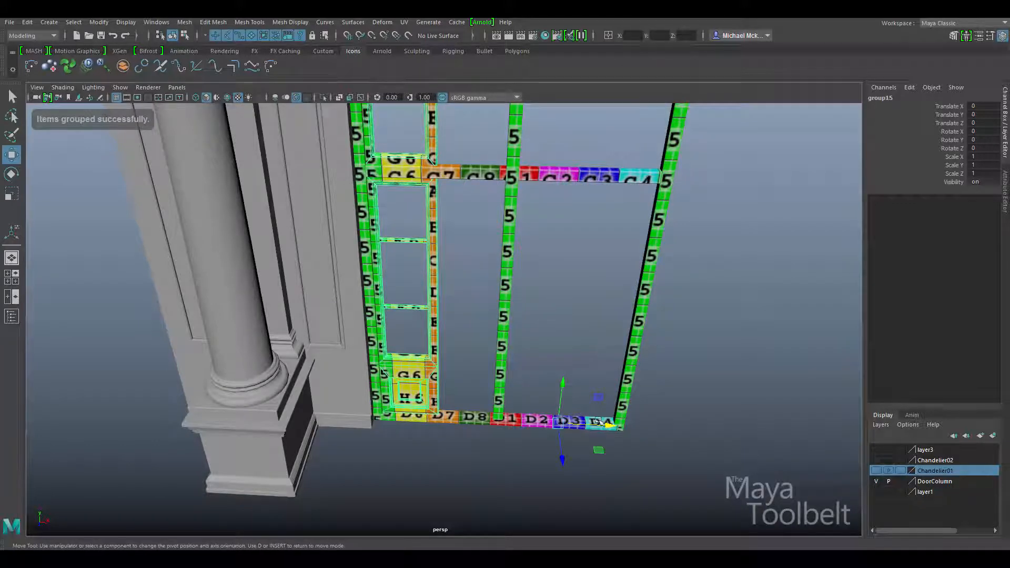
Move the duplicated group's pivot along X to roughly the inner edge of the left door leaf
left_click_drag(609, 424, 494, 430)
left_click_drag(443, 467, 453, 399, "alt")
scroll(525, 415, "up", 5)
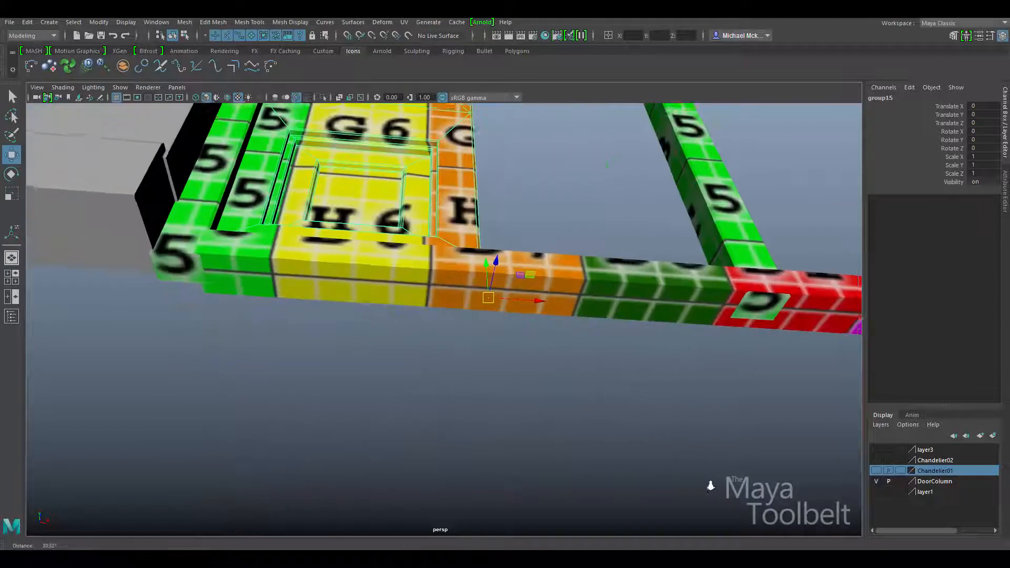
scroll(585, 428, "up", 3)
middle_click_drag(592, 447, 559, 199, "alt")
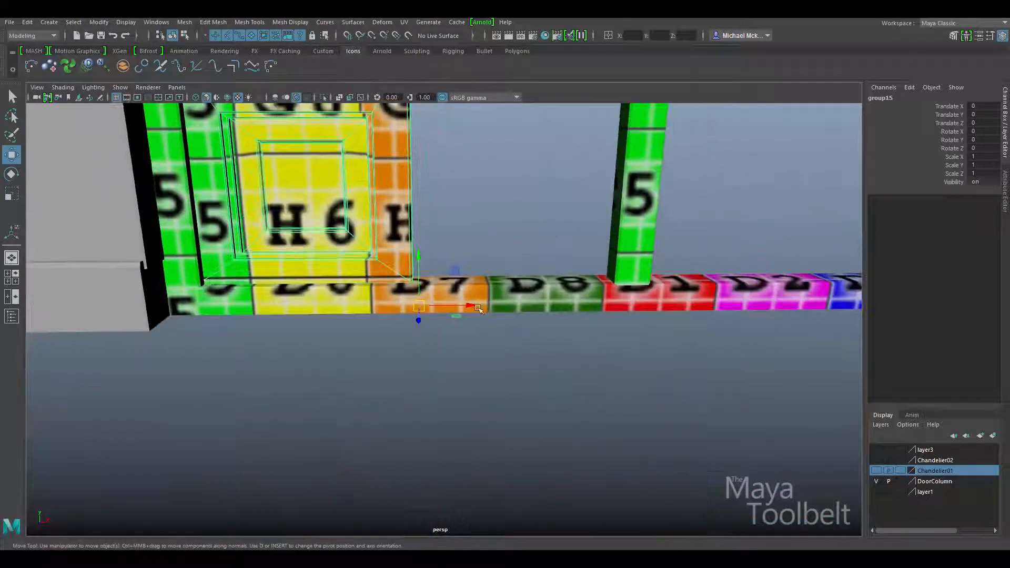
key("d")
left_click_drag(470, 304, 468, 304)
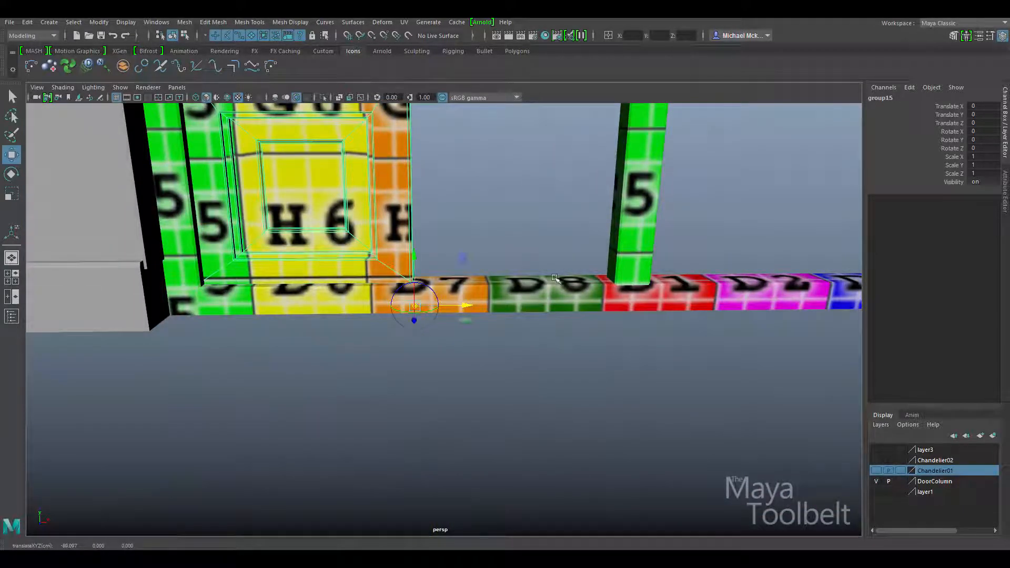
left_click_drag(555, 278, 537, 280, "alt")
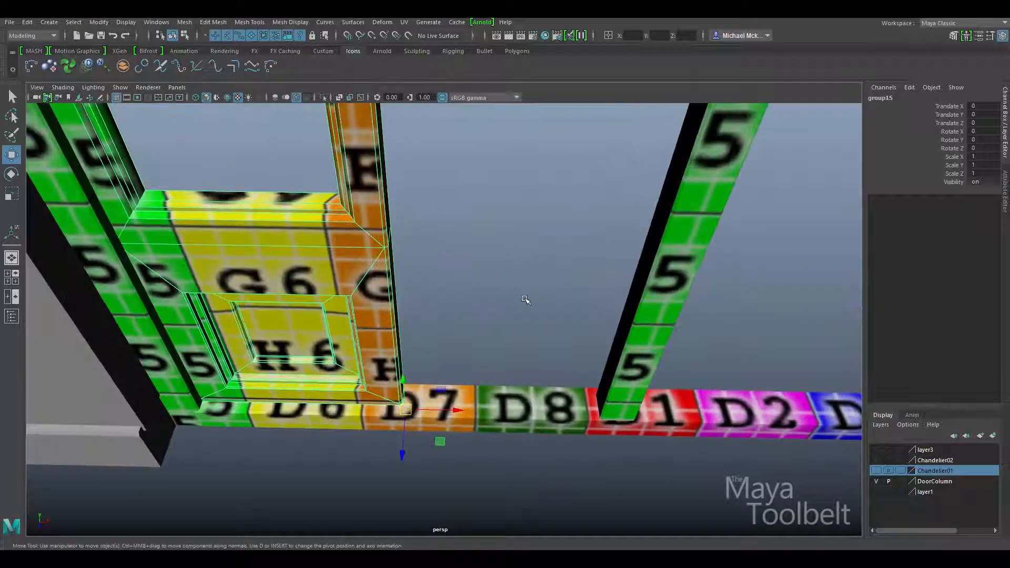
In wireframe display, snap the group's pivot onto the lower inner corner vertex of the door leaf
key("4")
left_click_drag(480, 313, 549, 330, "alt")
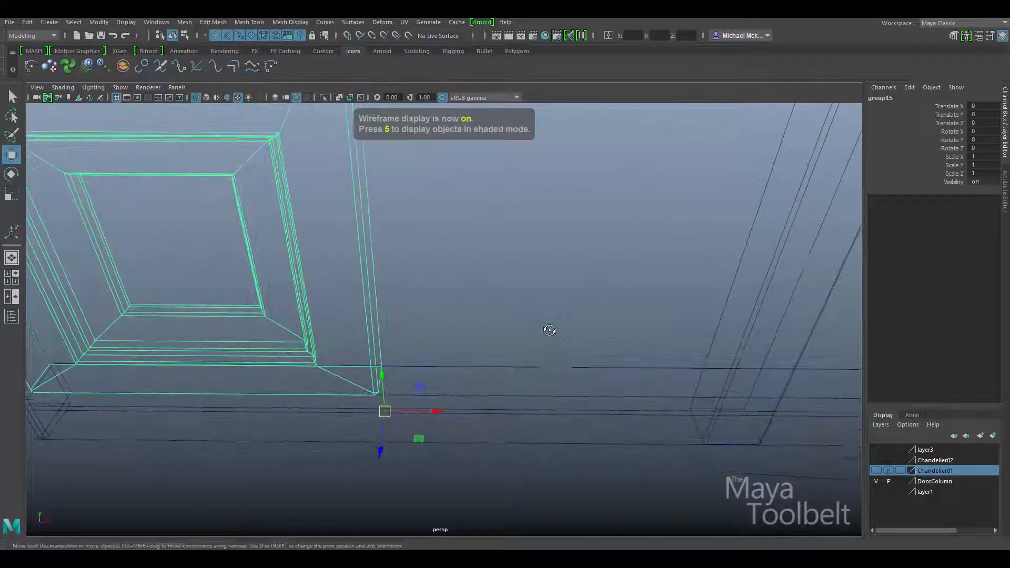
key("d")
left_click_drag(385, 411, 378, 392)
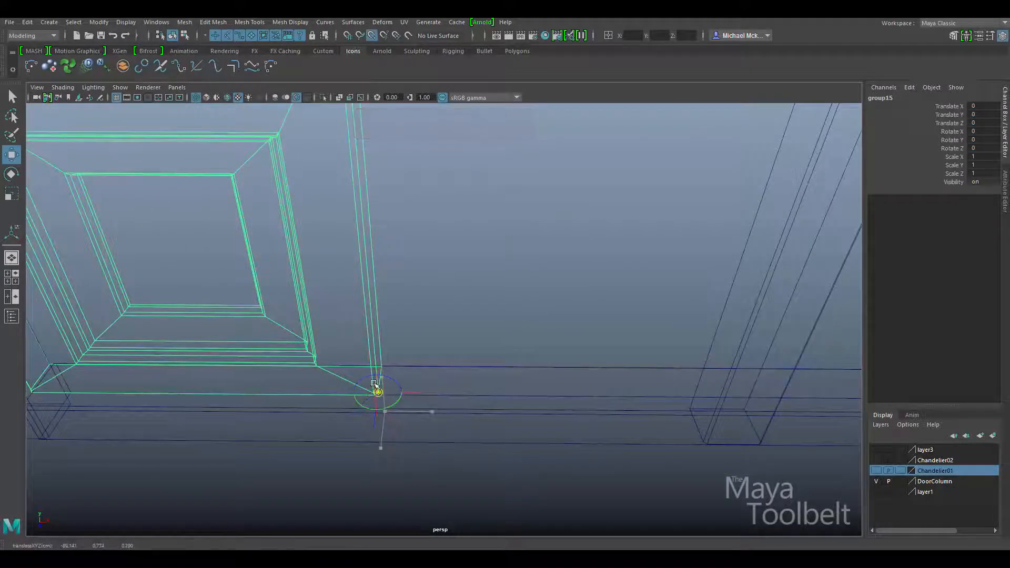
Mirror the duplicated door leaf group across its pivot by setting Scale X to -1
left_click_drag(647, 333, 631, 250, "alt")
right_click_drag(631, 250, 184, 231, "alt")
middle_click_drag(184, 231, 189, 348, "alt")
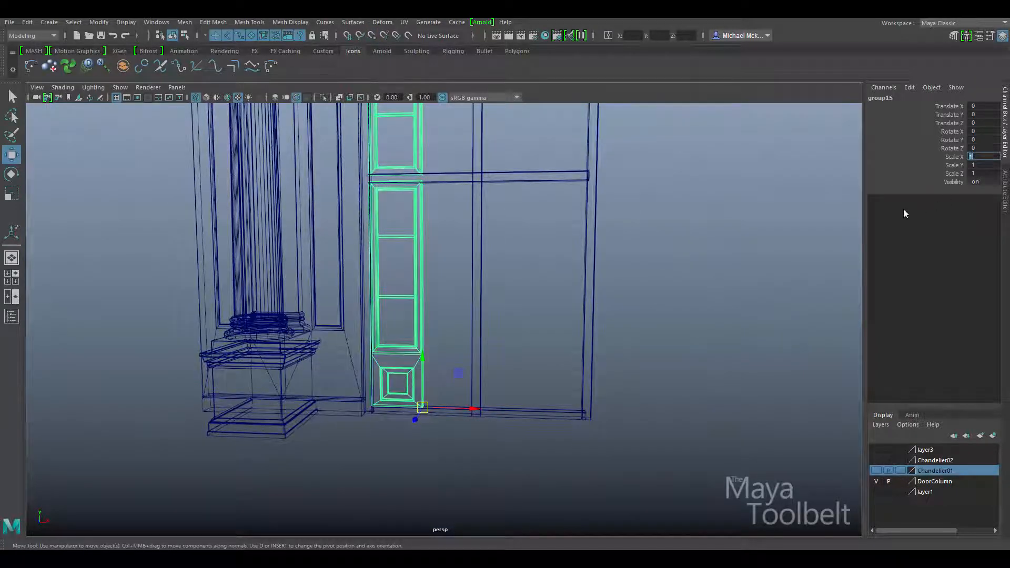
type("-1")
key("Return")
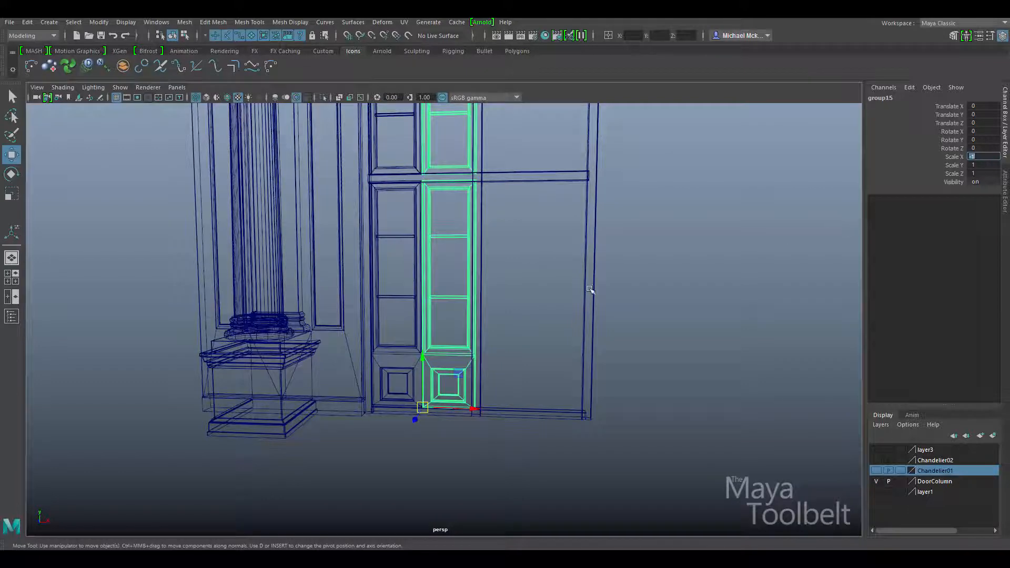
Restore textured shading and examine the mirrored leaf's centre seam and checker labels over the full door height
left_click_drag(590, 289, 604, 261, "alt")
middle_click_drag(604, 261, 593, 352, "alt")
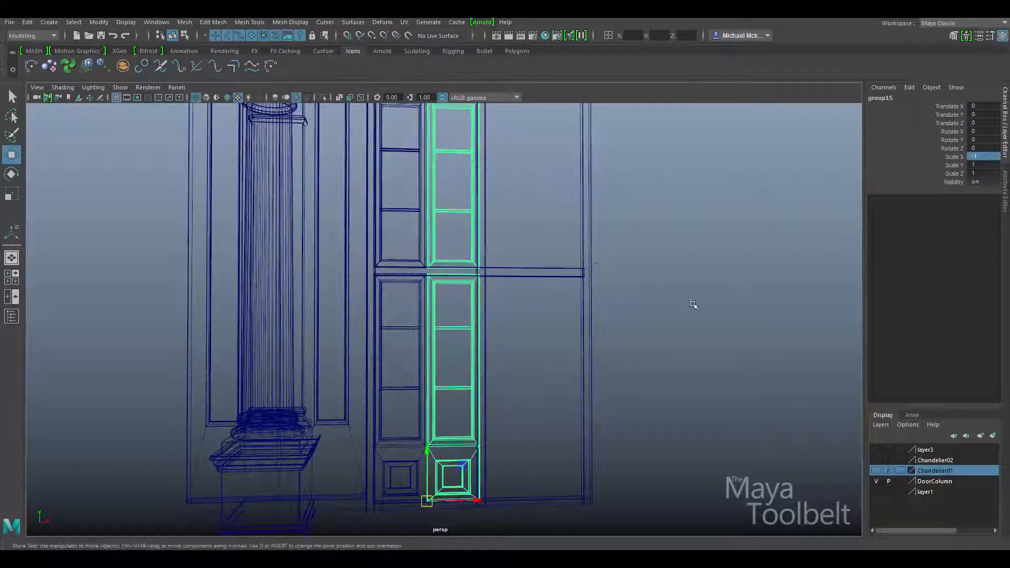
key("6")
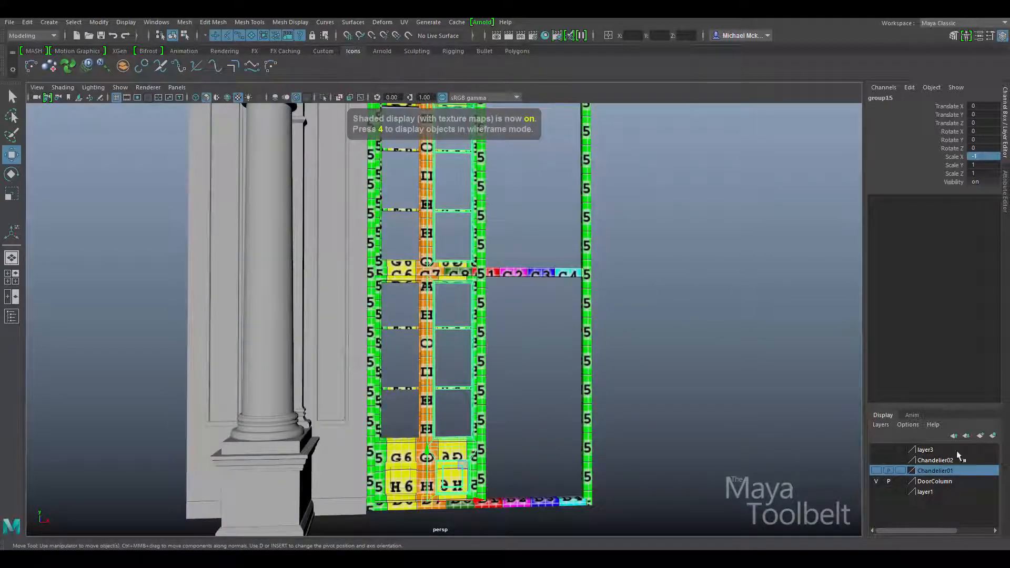
left_click_drag(583, 372, 567, 359, "alt")
mouse_move(559, 301)
left_mouse_down("alt")
mouse_move(545, 307)
mouse_move(544, 326)
left_mouse_up("alt")
middle_click_drag(454, 391, 438, 283, "alt")
right_click_drag(438, 283, 716, 466, "alt")
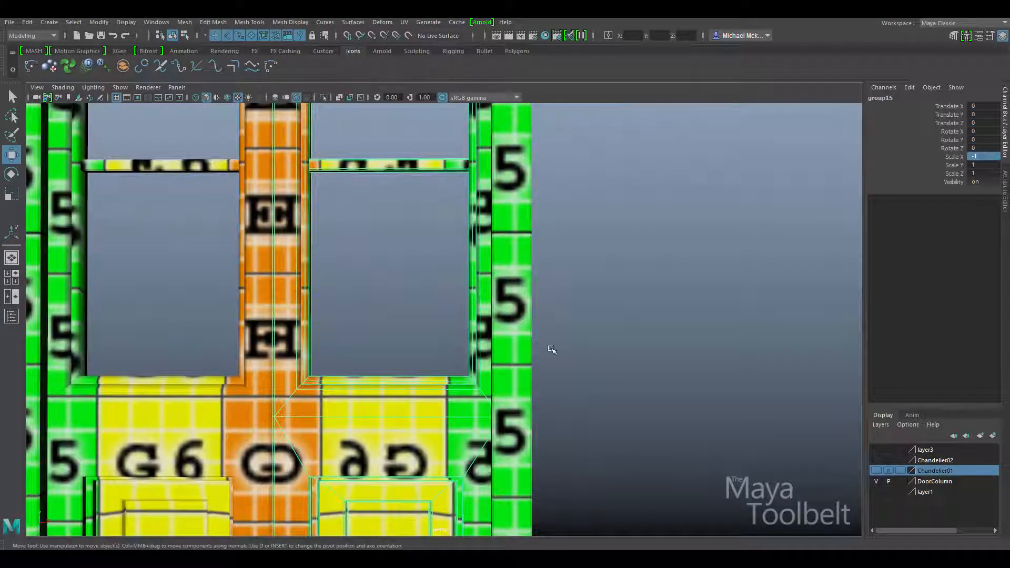
left_click_drag(558, 348, 563, 424, "alt")
right_click_drag(563, 423, 448, 312, "alt")
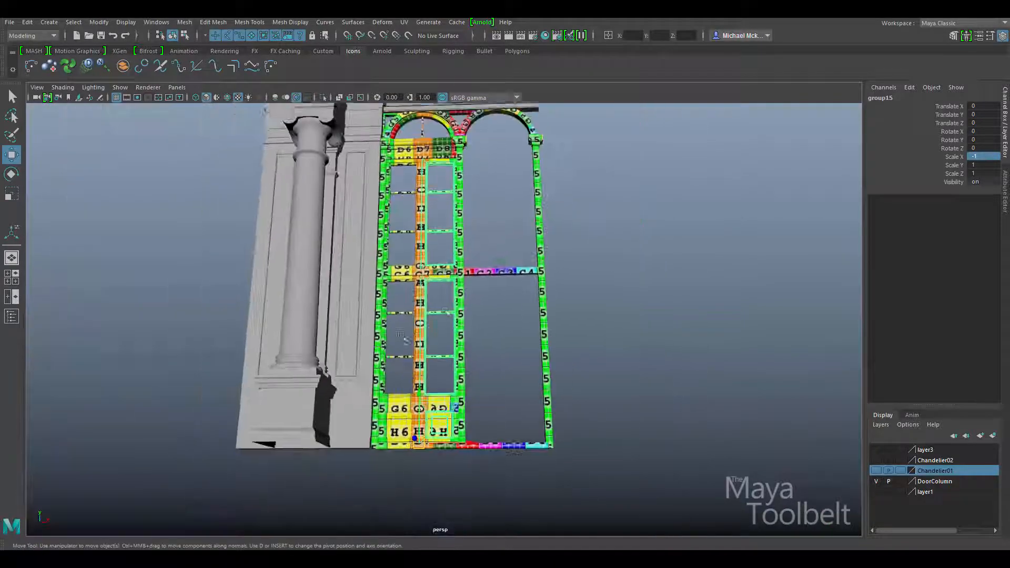
left_click_drag(441, 230, 466, 326, "alt")
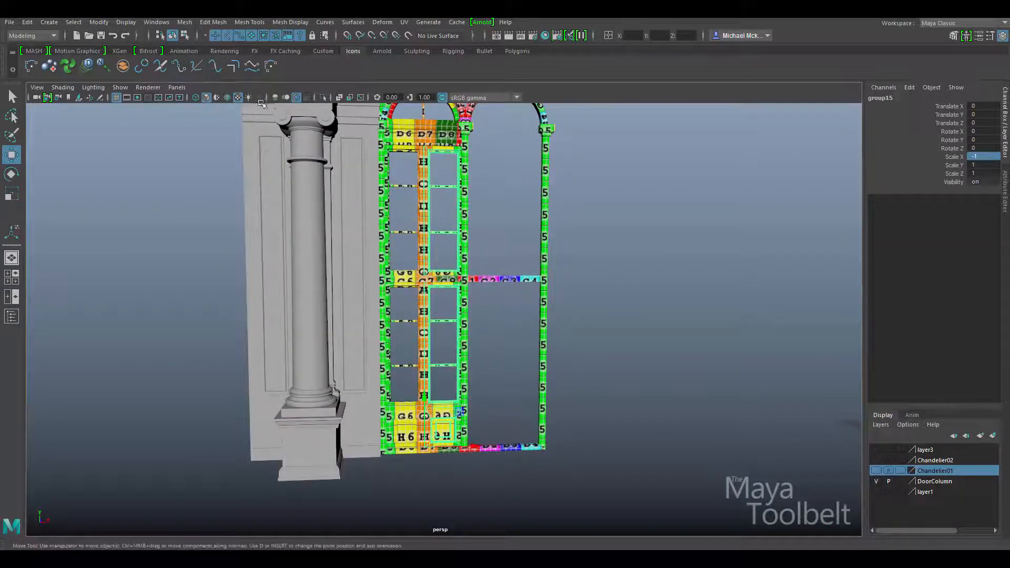
Ungroup the mirrored leaf pieces and clear the selection
left_click(27, 22)
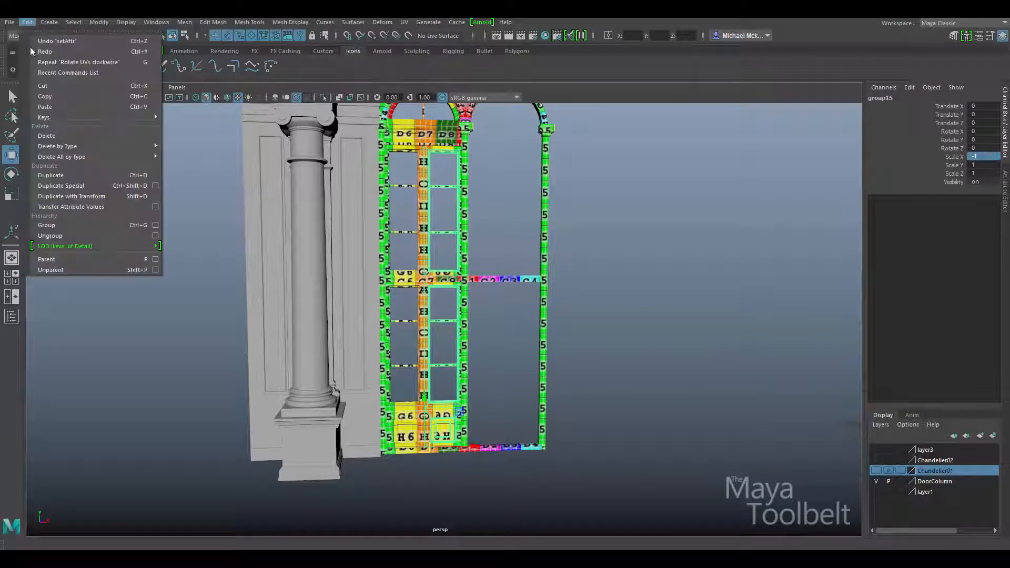
left_click(71, 235)
left_click_drag(509, 337, 496, 321, "alt")
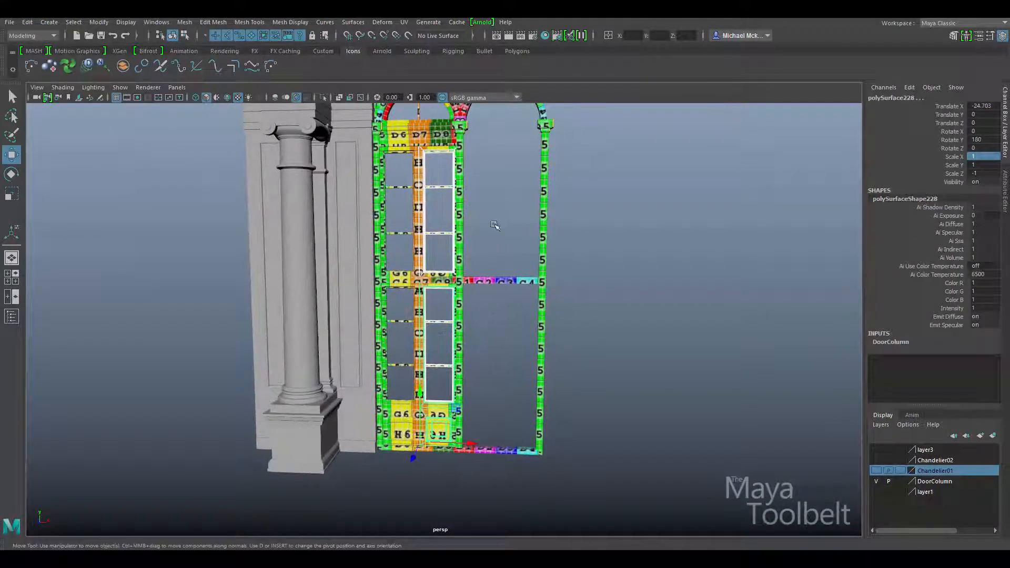
left_click(511, 220)
Select both door leaves with the crossbar and arched window pieces above, duplicate them, and group the copies
middle_click_drag(533, 209, 556, 265, "alt")
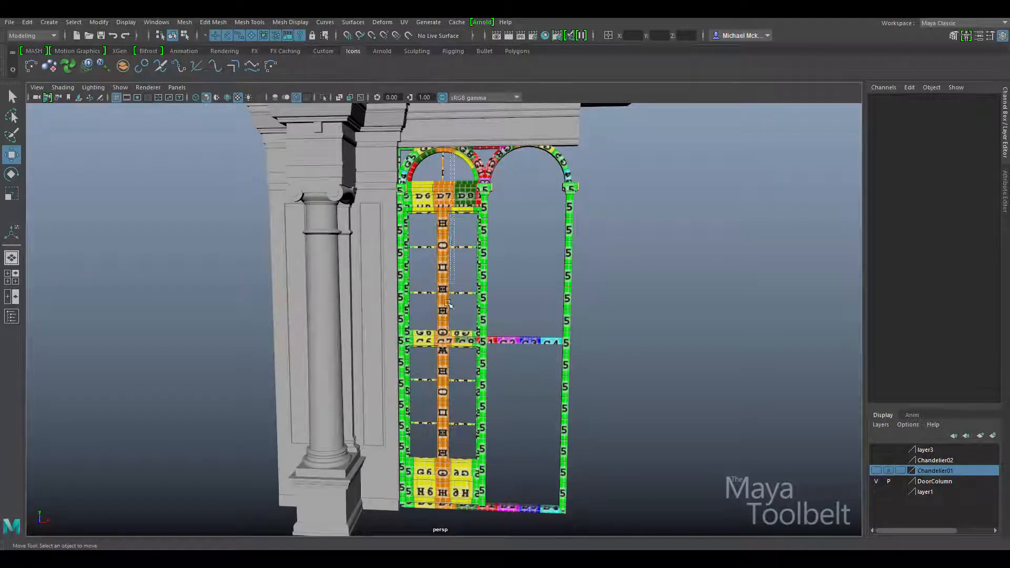
left_click(462, 415)
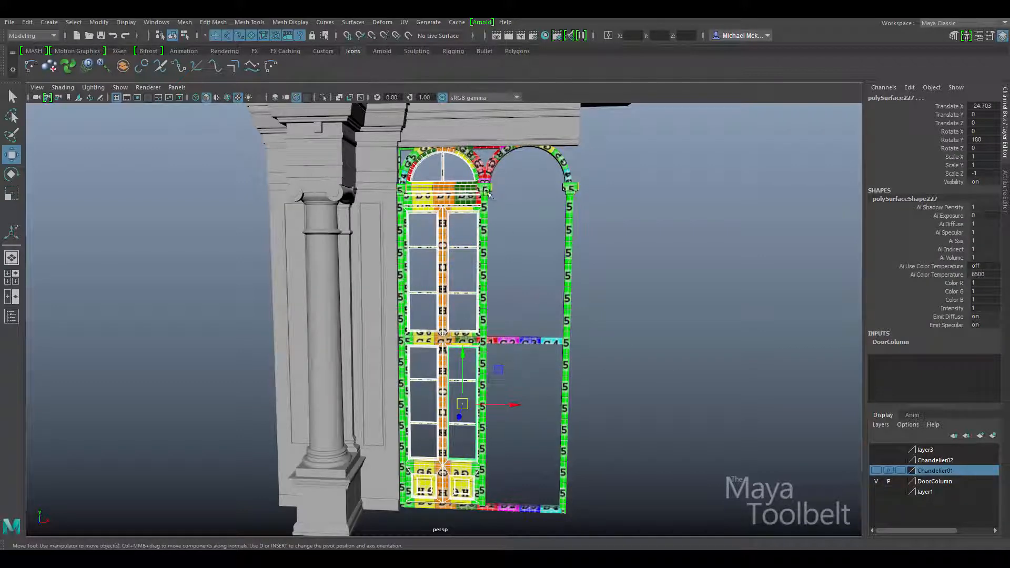
left_click_drag(455, 242, 556, 277, "alt")
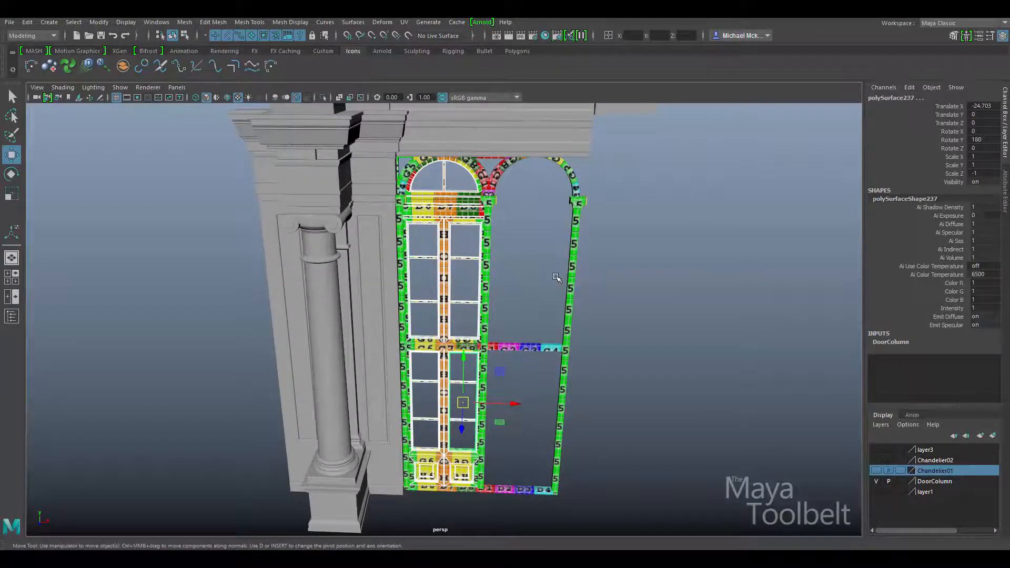
key("ctrl+g")
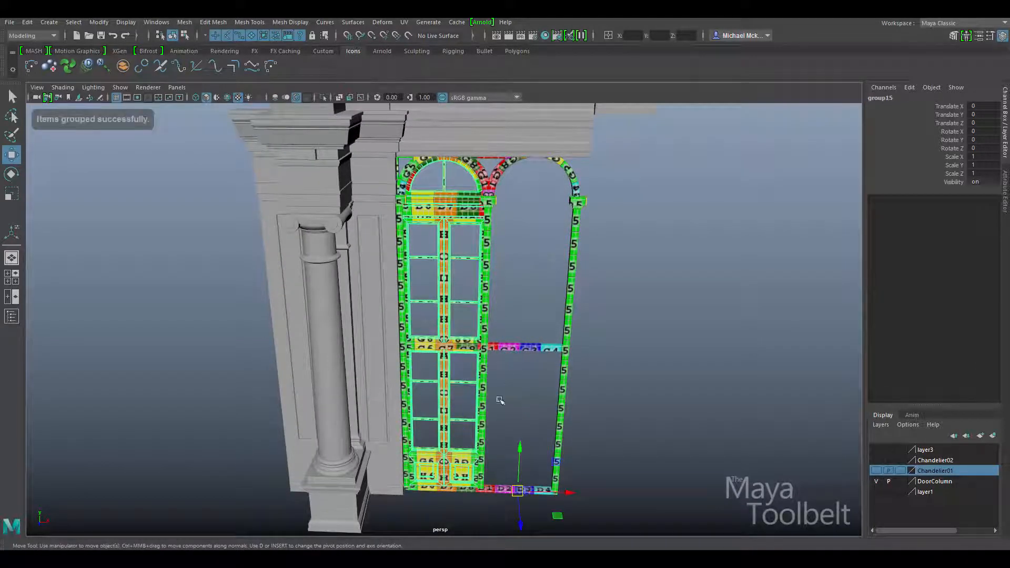
Move the new group's pivot along X to the base of the doorway's centre post
right_click_drag(518, 264, 770, 427, "alt")
middle_click_drag(641, 393, 608, 386, "alt")
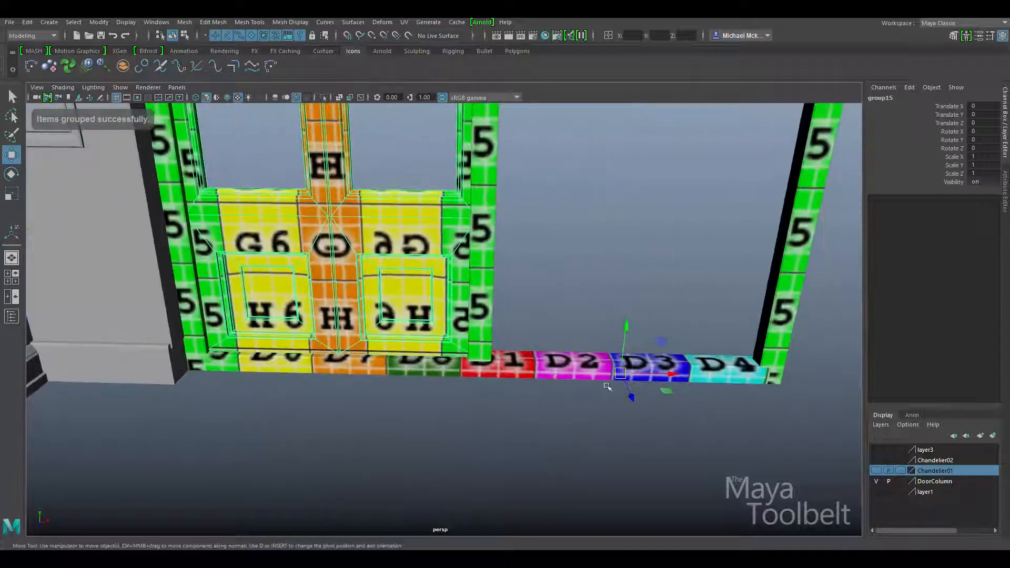
key("d")
left_click_drag(659, 377, 526, 352)
key("d")
Mirror the duplicated door set into the empty opening with Scale X -1 and nudge it to Translate X -0.159
left_click(988, 157)
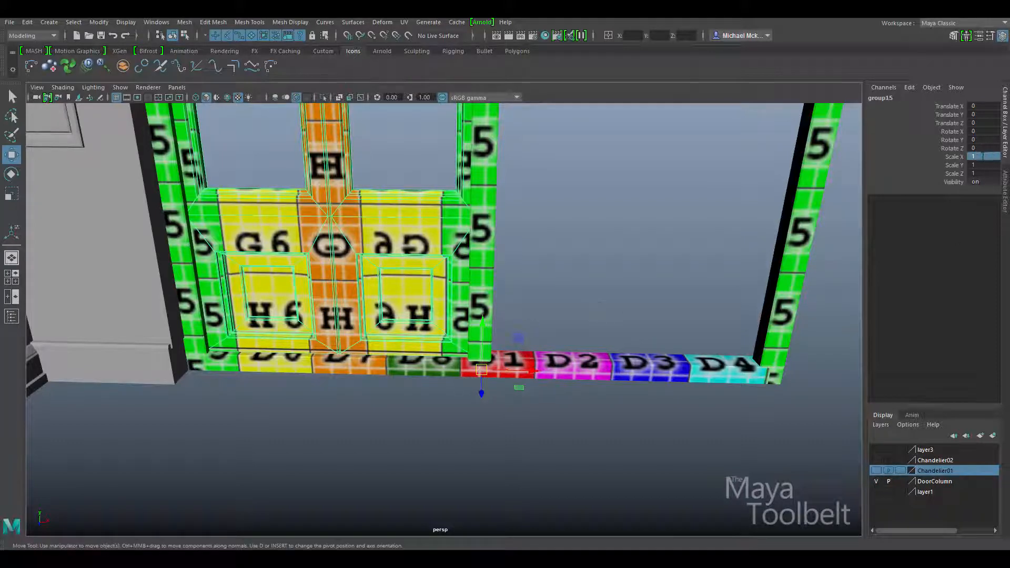
type("-1")
key("Return")
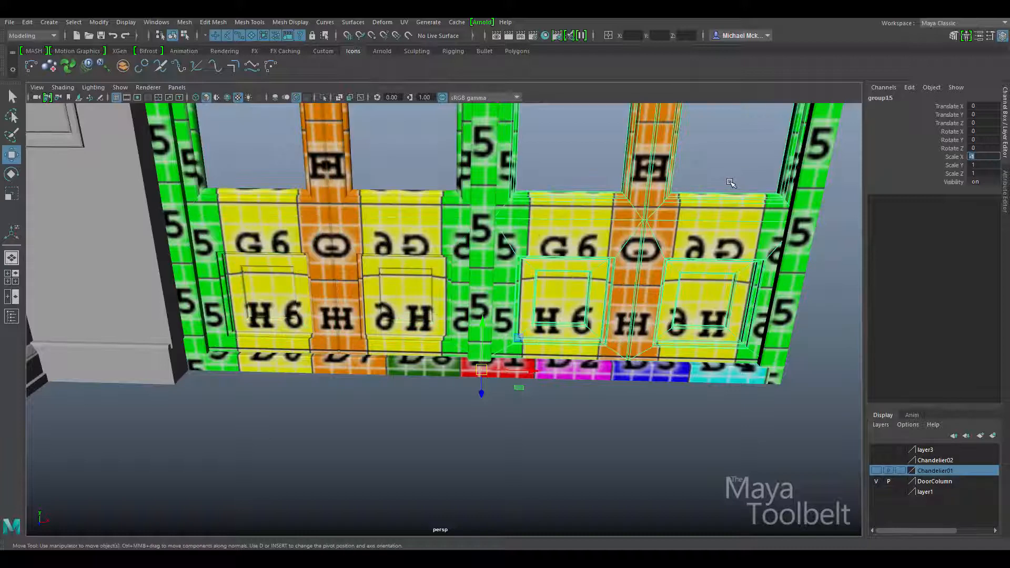
left_click_drag(627, 279, 622, 279, "alt")
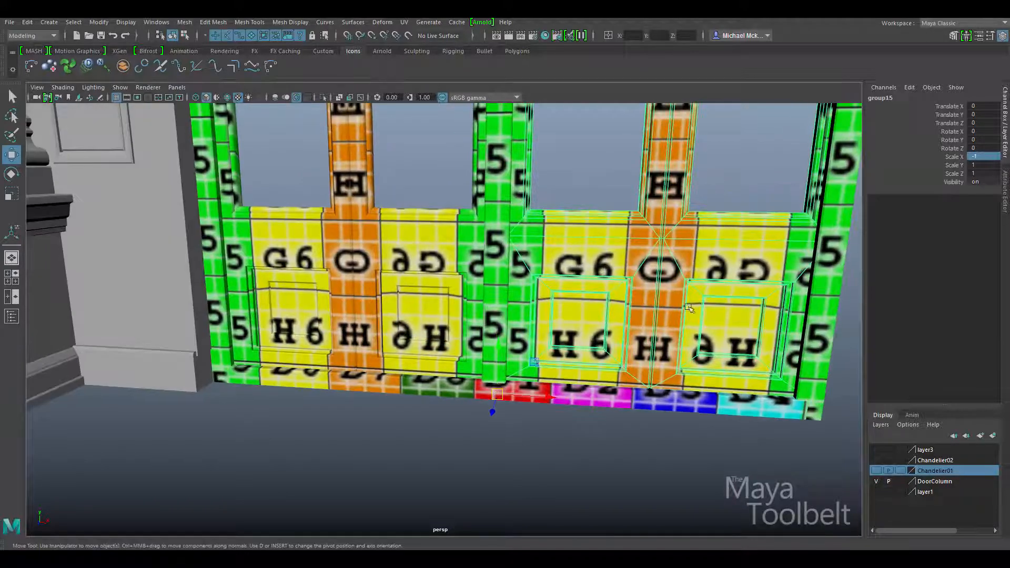
middle_click_drag(719, 309, 672, 386, "alt")
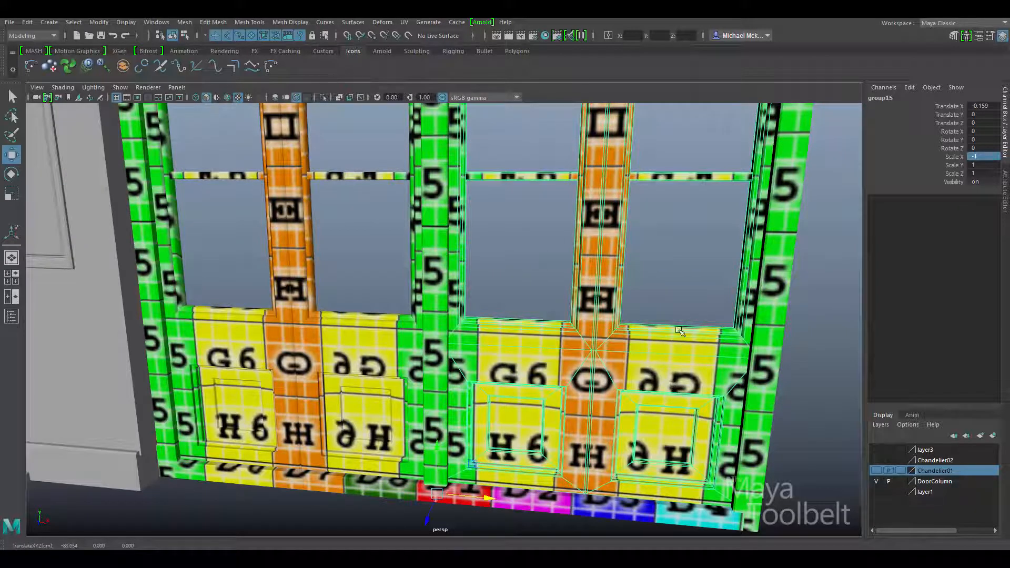
Examine the mirrored door set's fit against the frame posts, middle bar, crossbar and arch from several angles
middle_click_drag(671, 386, 665, 443, "alt")
right_click_drag(665, 443, 480, 233, "alt")
middle_click_drag(479, 233, 474, 394, "alt")
right_click_drag(474, 393, 469, 372, "alt")
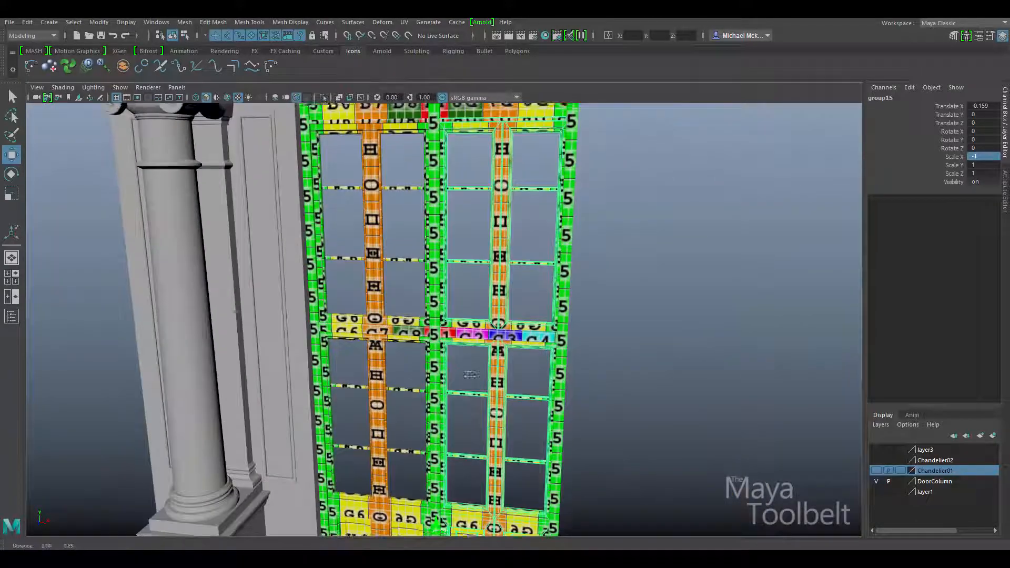
middle_click_drag(468, 372, 448, 529, "alt")
left_click_drag(448, 528, 400, 278, "alt")
middle_click_drag(401, 279, 383, 365, "alt")
right_click_drag(382, 366, 661, 342, "alt")
left_click_drag(659, 341, 683, 337, "alt")
middle_click_drag(683, 337, 707, 390, "alt")
right_click_drag(707, 390, 512, 382, "alt")
middle_click_drag(641, 458, 633, 325, "alt")
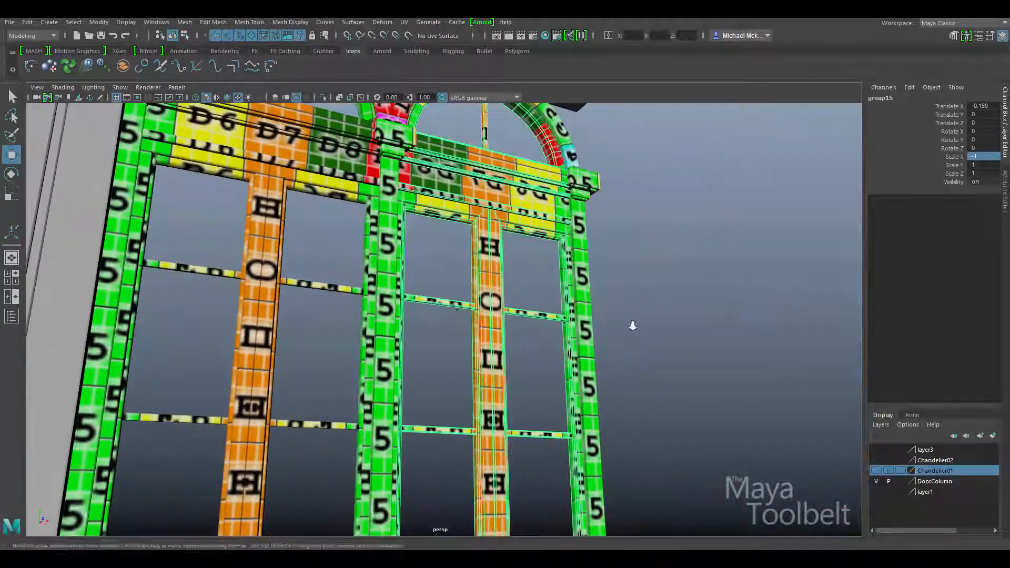
right_click_drag(633, 325, 447, 294, "alt")
Ungroup the mirrored door set and clear the selection
left_click(27, 22)
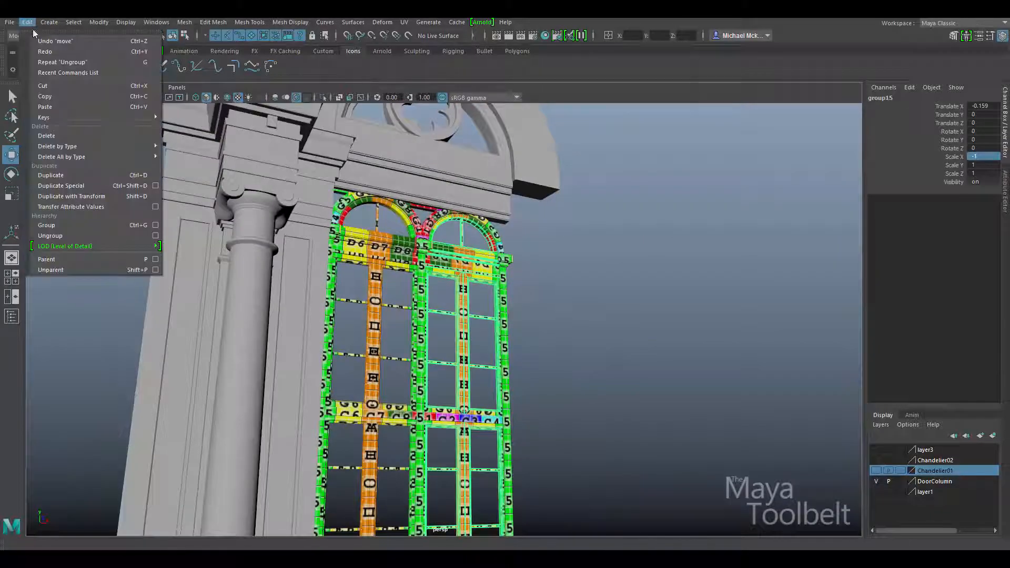
left_click(68, 234)
left_click(629, 314)
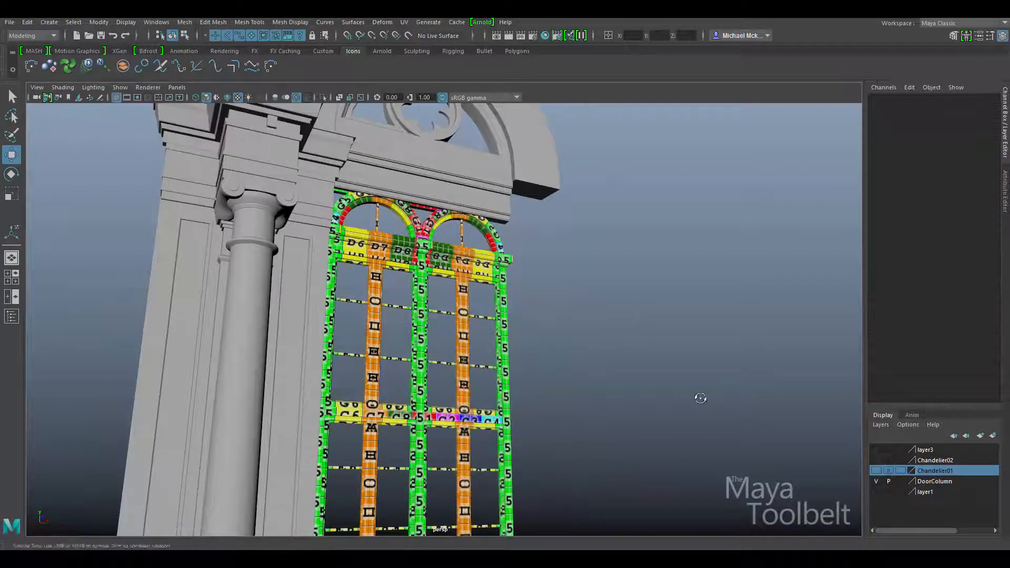
Inspect the completed double doorway's checker mapping from the base panels up to the arches and upper corner
left_click_drag(698, 399, 568, 412, "alt")
middle_click_drag(568, 412, 605, 315, "alt")
left_click_drag(605, 315, 659, 271, "alt")
middle_click_drag(657, 269, 659, 267, "alt")
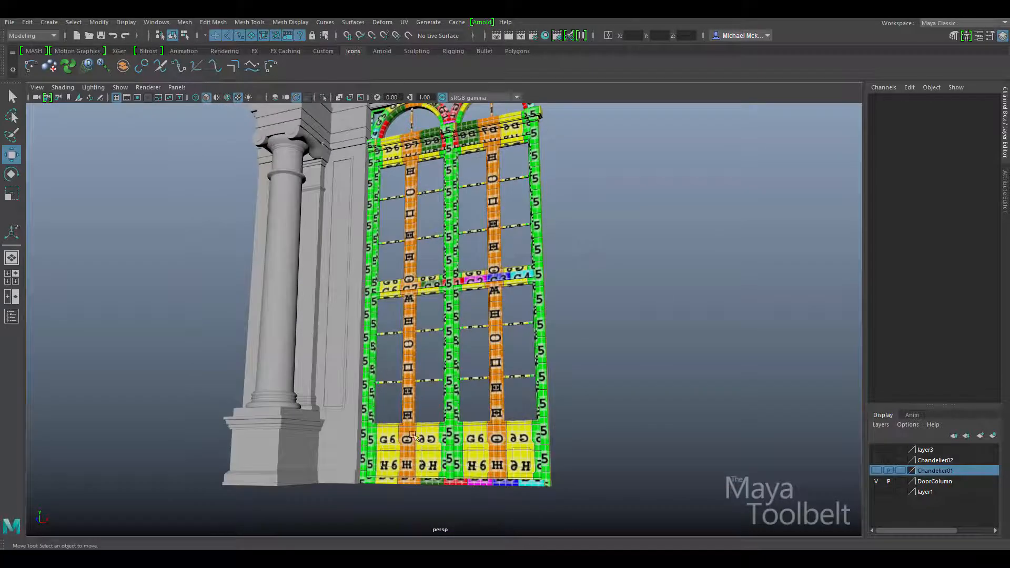
left_click_drag(668, 263, 646, 293, "alt")
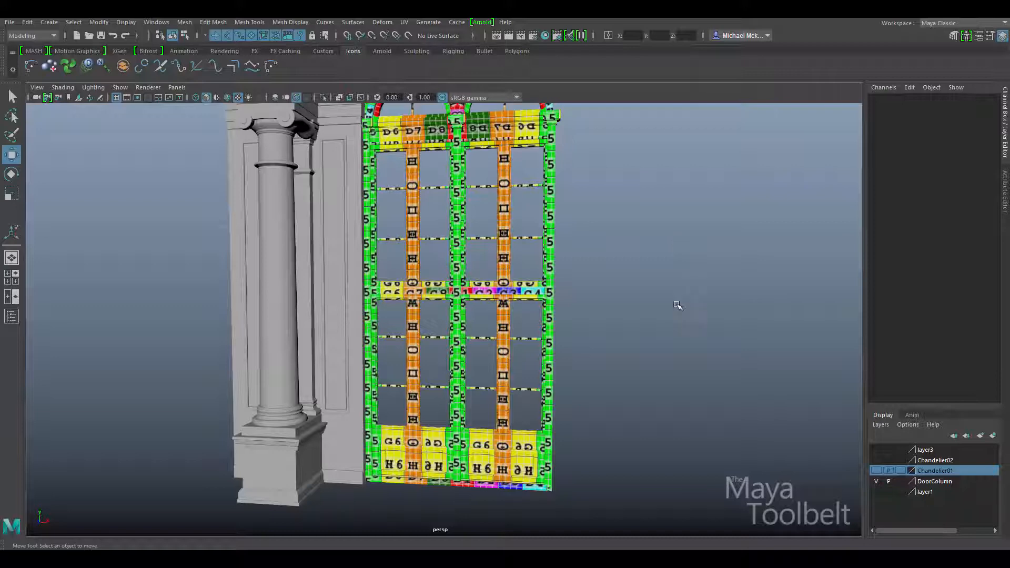
middle_click_drag(661, 272, 661, 354, "alt")
right_click_drag(661, 354, 642, 316, "alt")
mouse_move(642, 317)
left_mouse_down("alt")
mouse_move(606, 309)
mouse_move(637, 318)
left_mouse_up("alt")
scroll(460, 299, "up", 3)
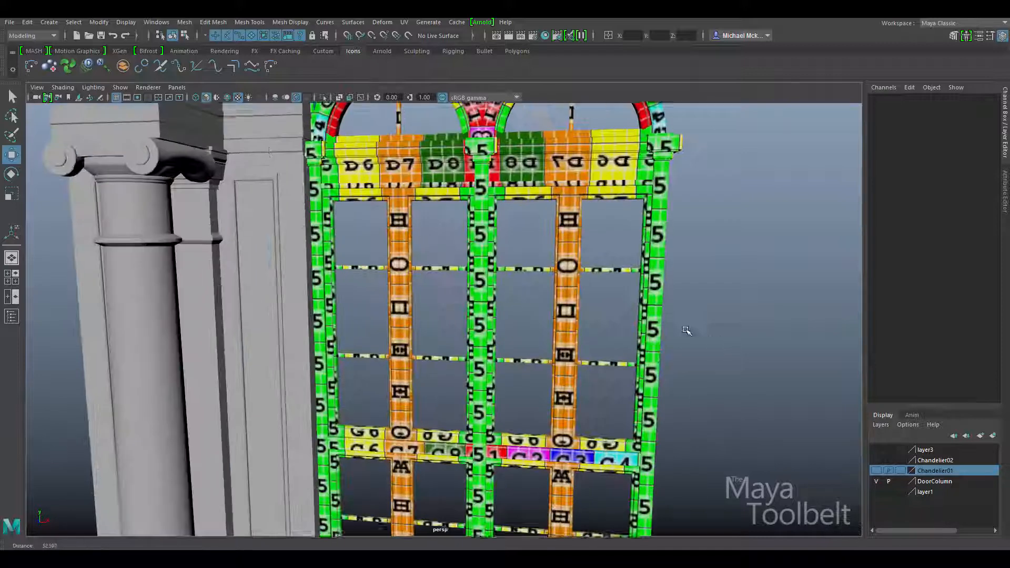
left_click_drag(334, 222, 342, 187, "alt")
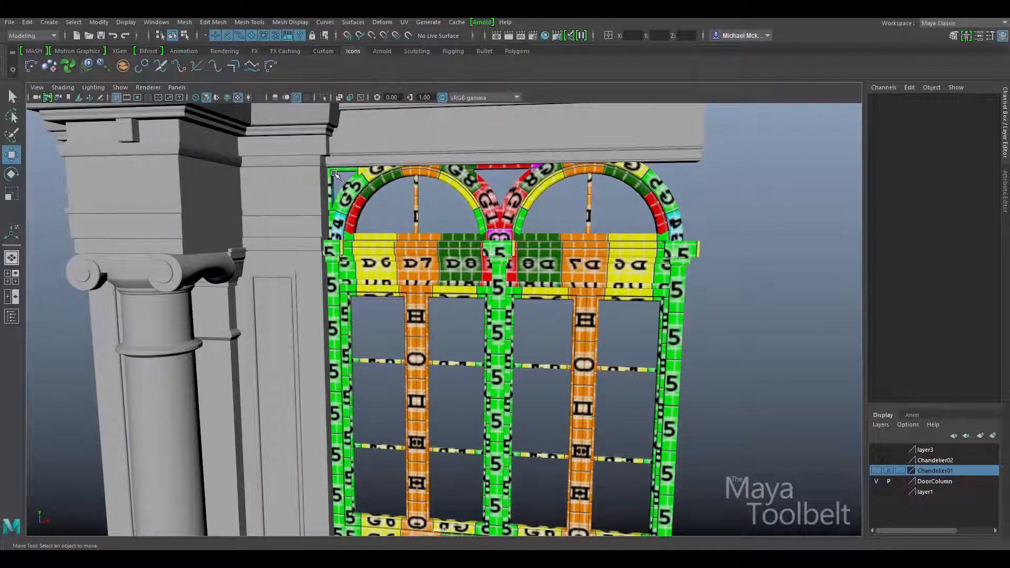
Duplicate the corner bracket above the column-side arch and move the copy past the other arch to Translate X 26.803
left_click(336, 175)
left_click_drag(689, 320, 699, 333, "alt")
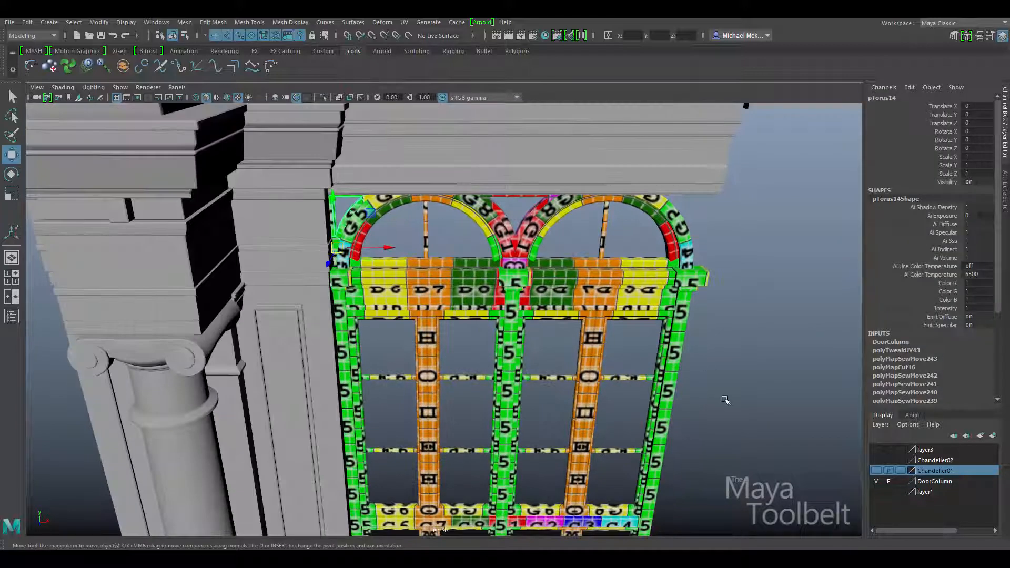
left_click_drag(723, 398, 730, 357, "alt")
key("ctrl+d")
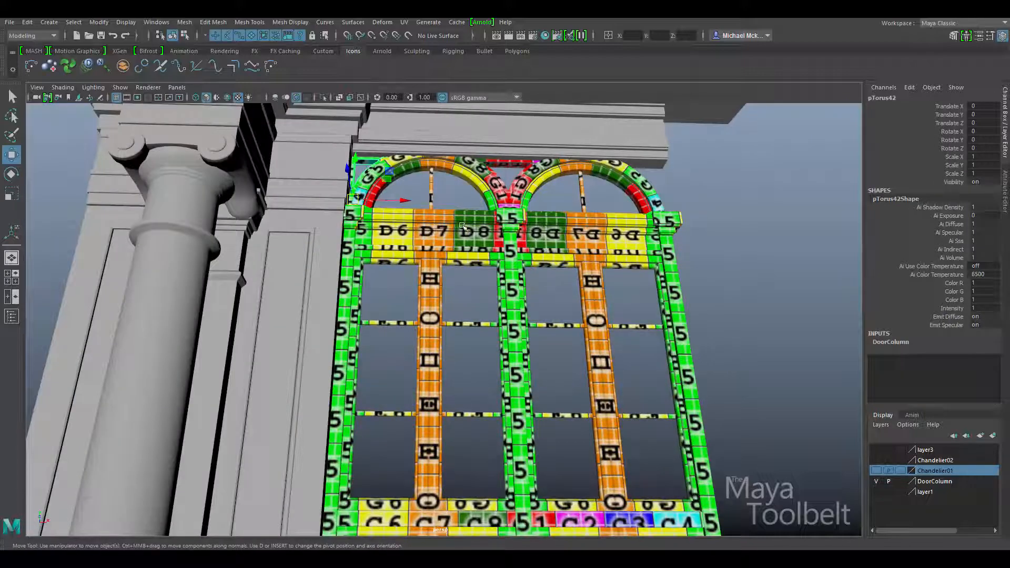
left_click_drag(408, 200, 726, 210)
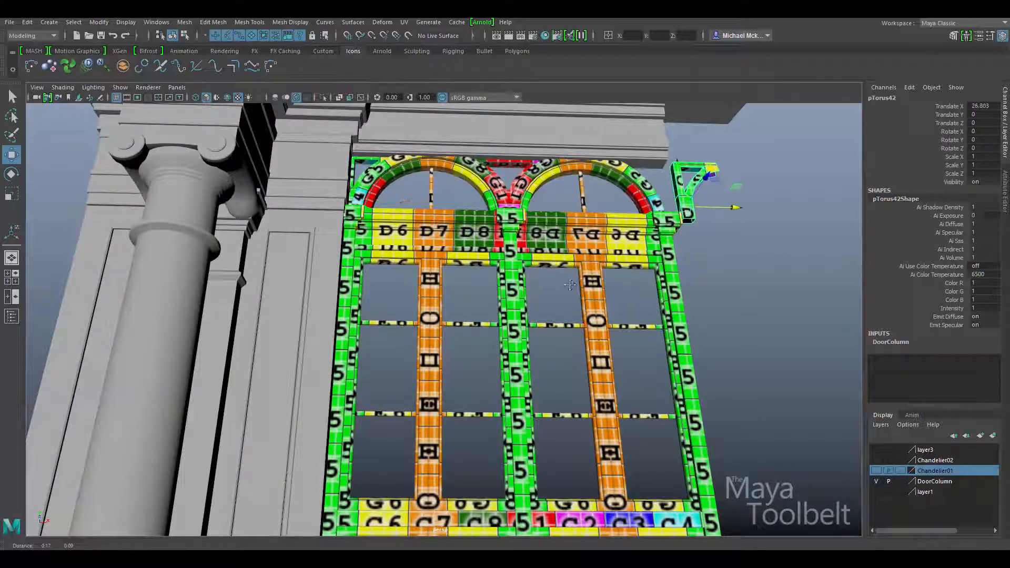
Mirror the duplicated bracket with Scale X -1, fit it into the empty upper corner at Translate X 24.856, and clear the selection
right_click_drag(726, 210, 712, 377, "alt")
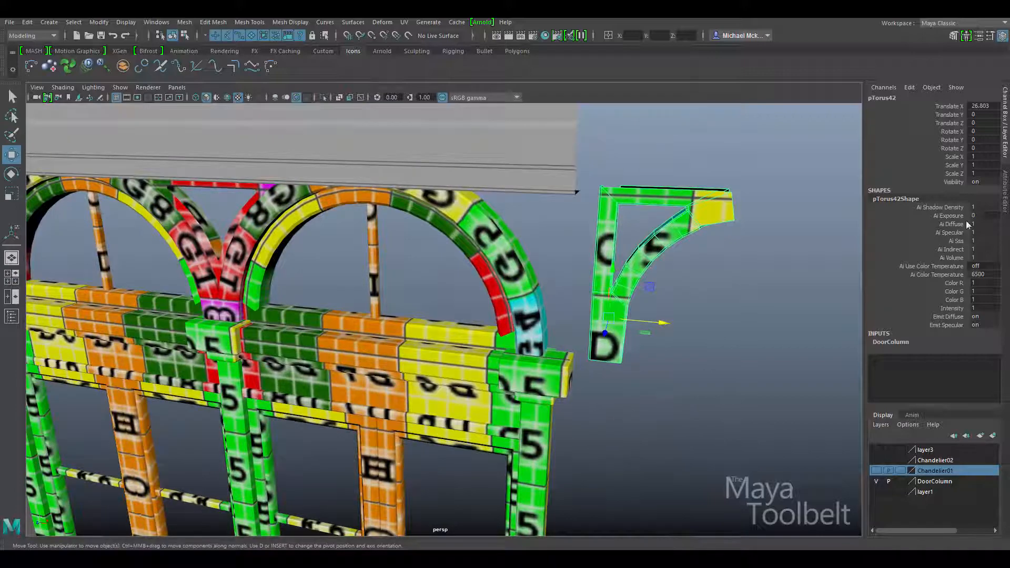
left_click(982, 148)
left_click(989, 155)
type("-1")
key("Return")
left_click_drag(702, 318, 642, 232, "alt")
left_click_drag(660, 269, 701, 397)
middle_click_drag(708, 397, 706, 398)
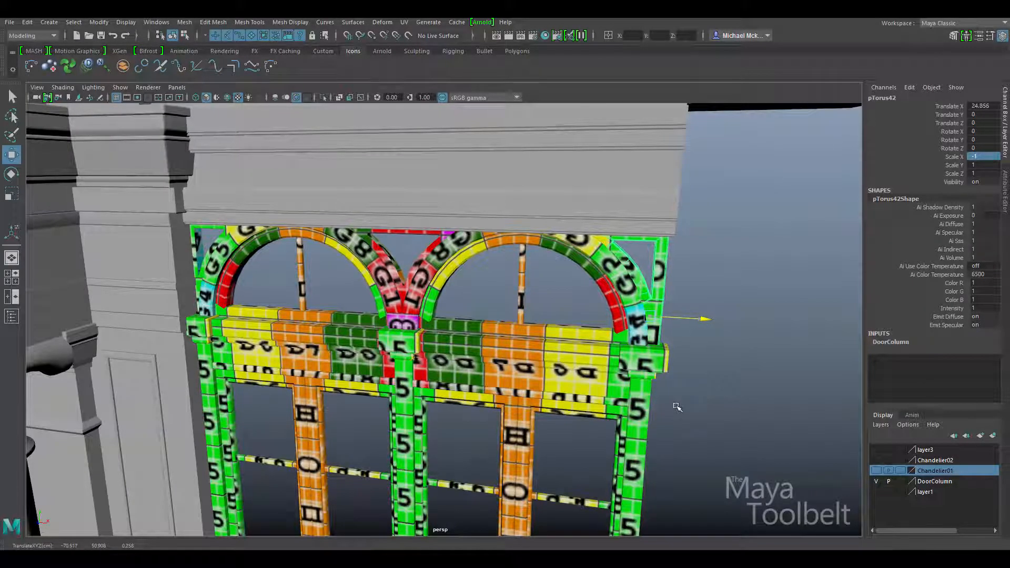
left_click_drag(677, 407, 539, 343, "alt")
left_click(750, 392)
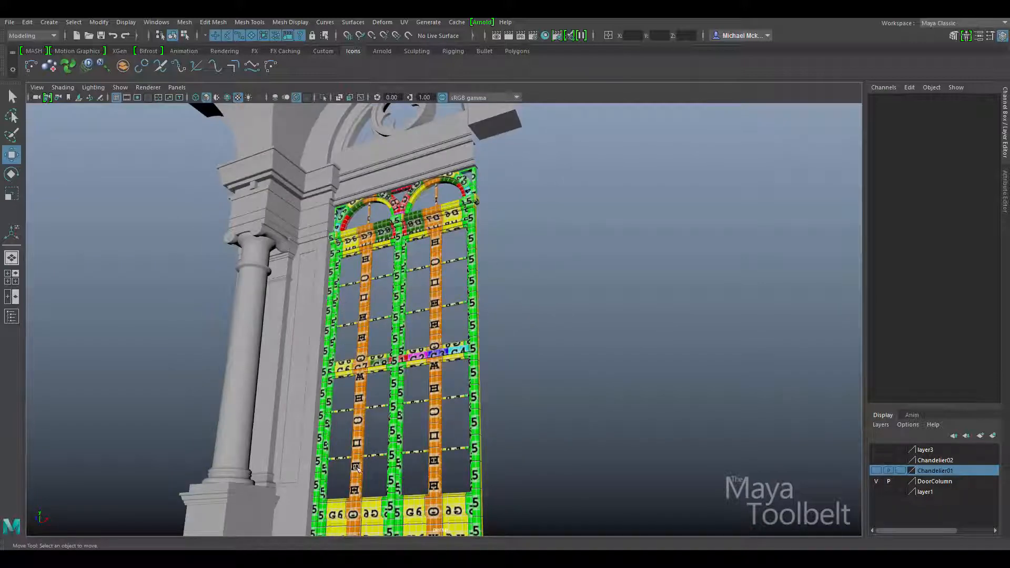
Inspect the finished double doorway and its checker mapping from several angles, from the arches down to the base panels
left_click_drag(504, 318, 419, 266, "alt")
left_click_drag(493, 282, 473, 252, "alt")
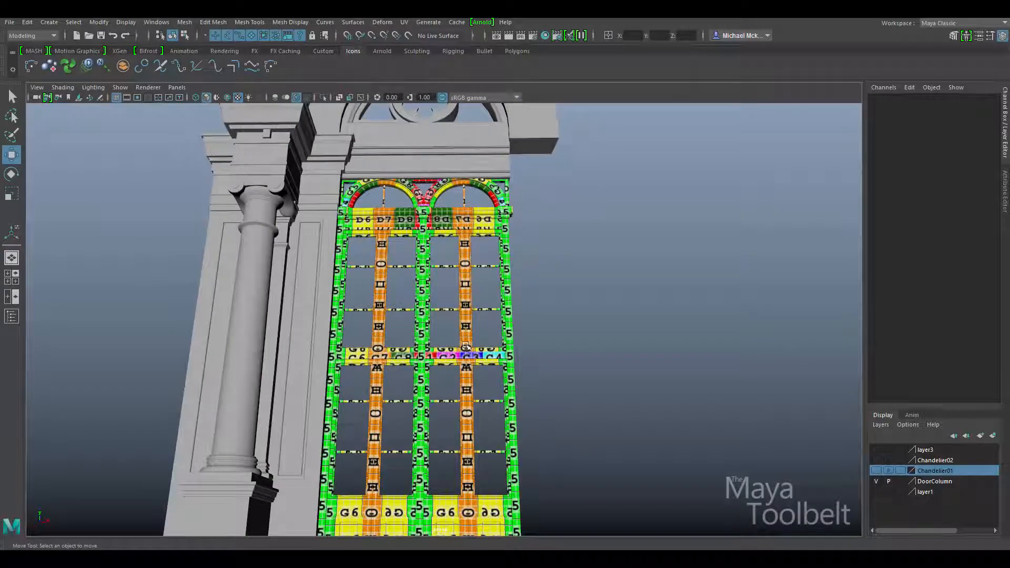
left_click_drag(625, 288, 599, 298, "alt")
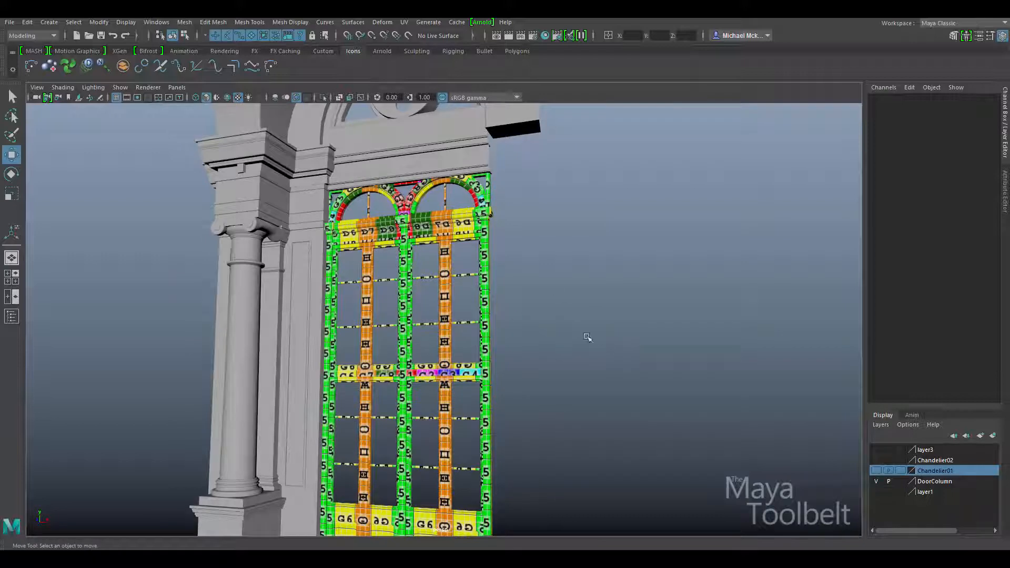
left_click_drag(587, 337, 396, 251, "alt")
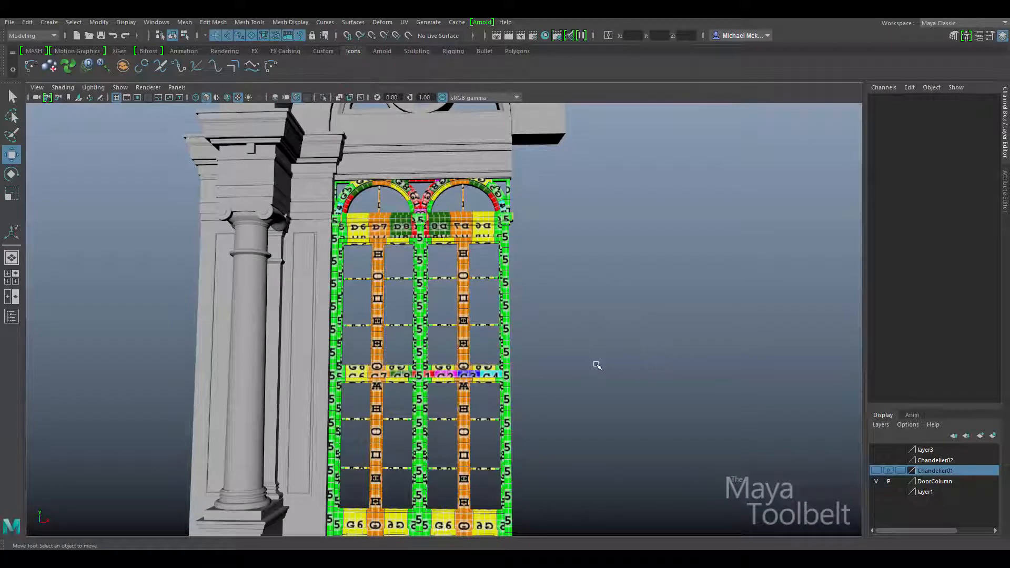
left_click_drag(620, 399, 594, 387, "alt")
right_click_drag(595, 388, 645, 362, "alt")
middle_click_drag(646, 362, 660, 350, "alt")
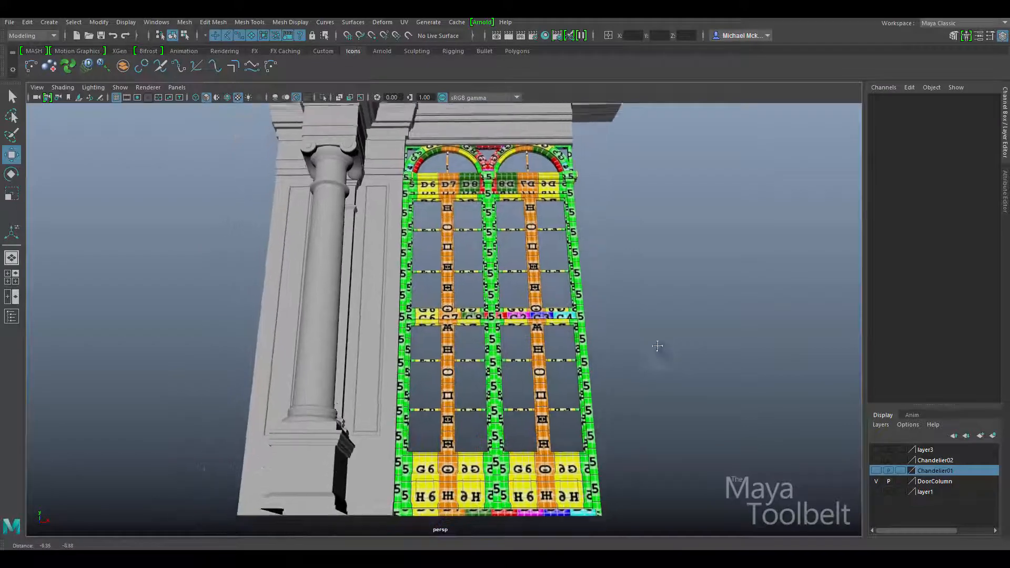
left_click_drag(660, 349, 636, 331, "alt")
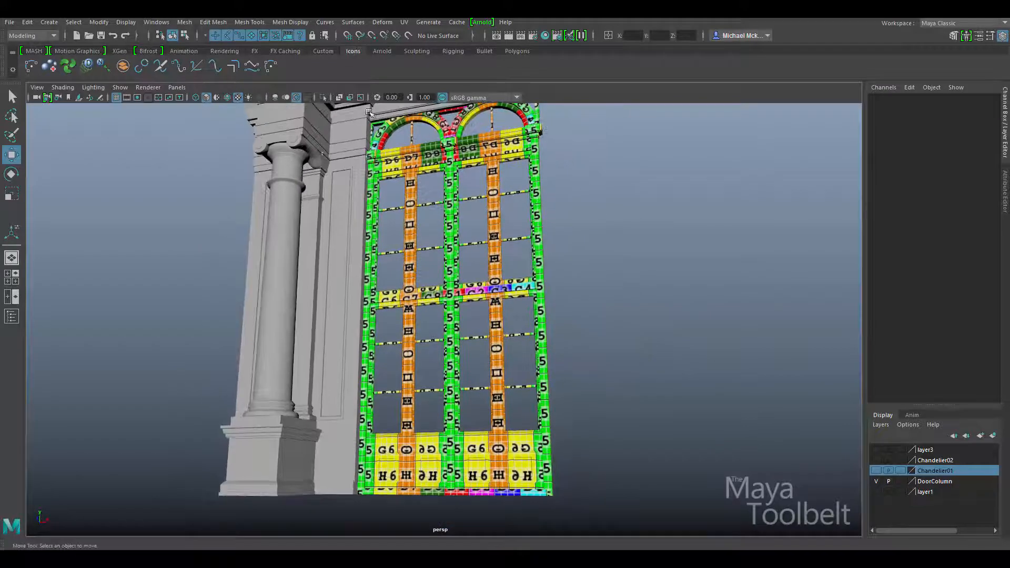
Save the scene and accept the student version notice
key("q")
left_click(101, 35)
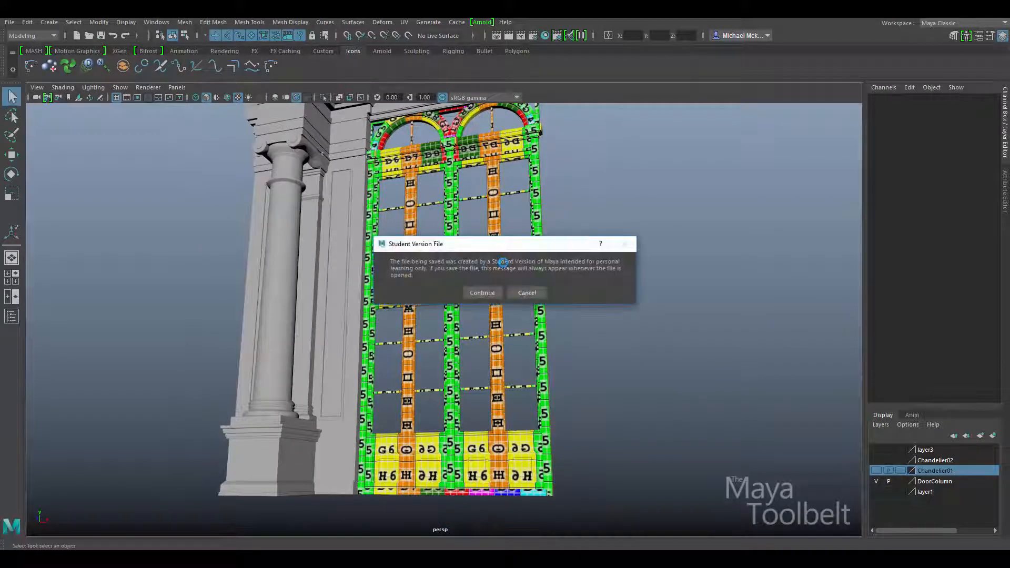
left_click(482, 292)
key("w")
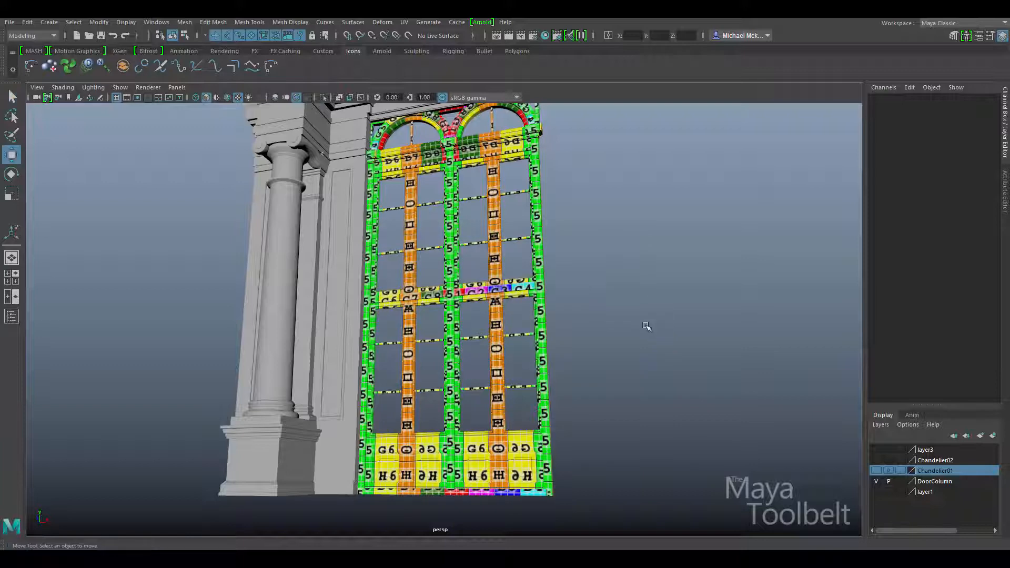
middle_click_drag(750, 316, 723, 361, "alt")
right_click_drag(721, 361, 608, 333, "alt")
mouse_move(609, 332)
left_mouse_down("alt")
mouse_move(546, 338)
mouse_move(626, 329)
mouse_move(616, 317)
mouse_move(624, 330)
left_mouse_up("alt")
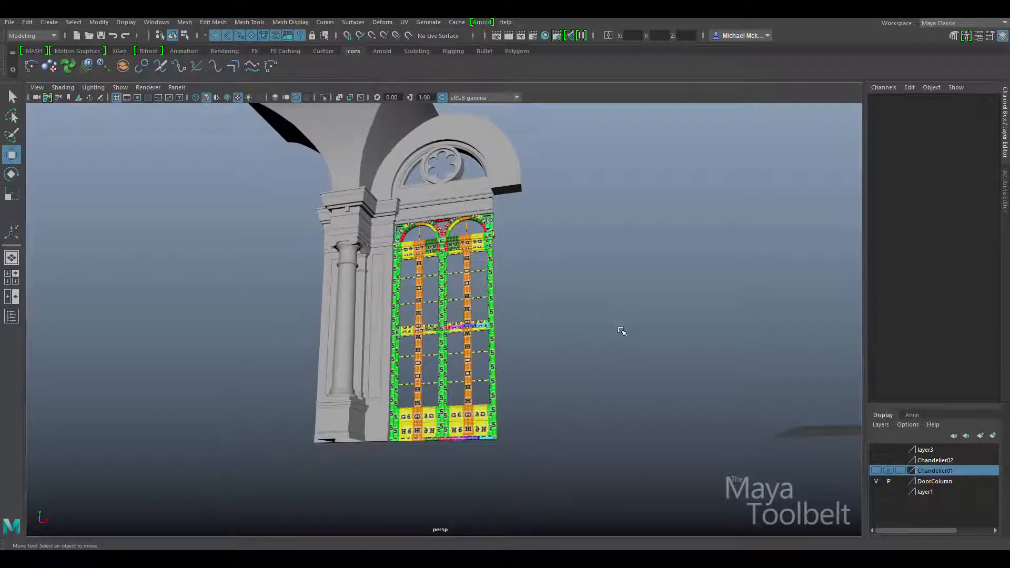
left_click_drag(622, 325, 638, 335, "alt")
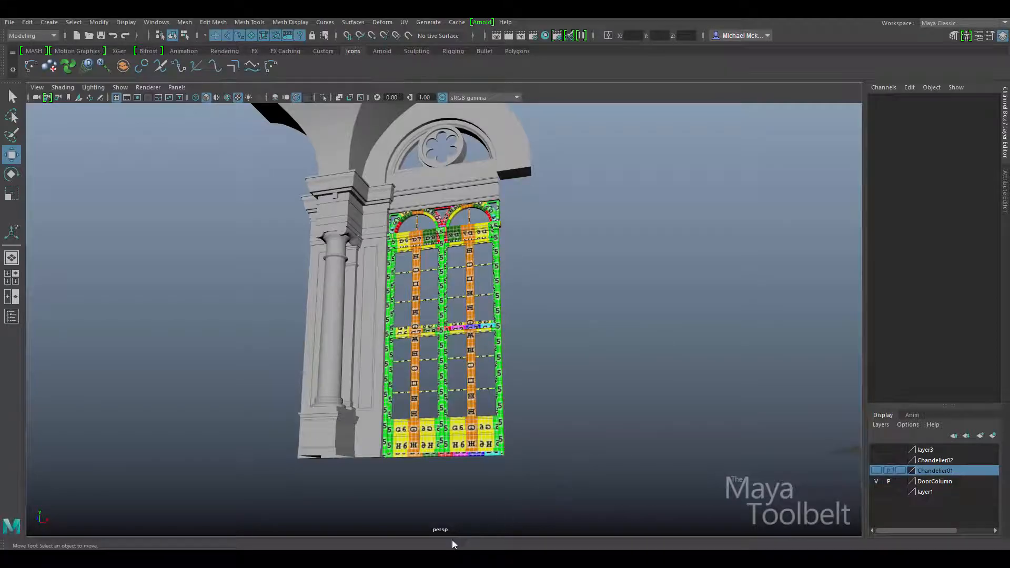